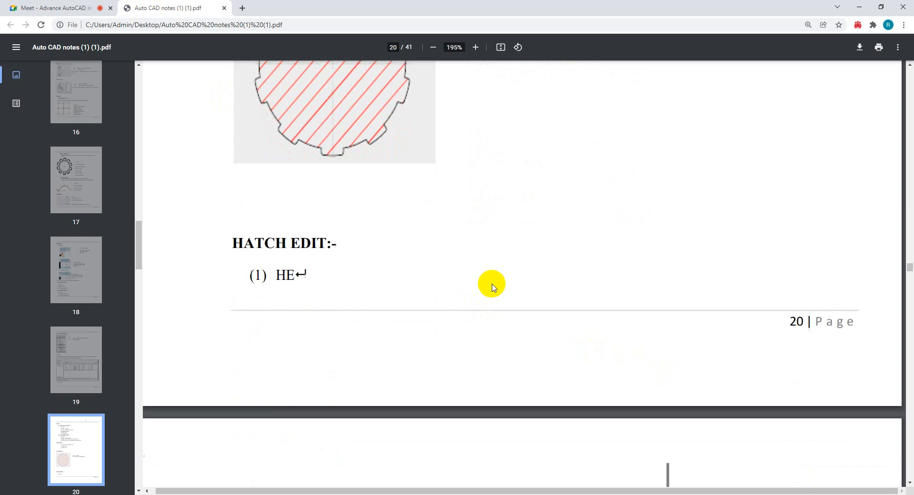
- Read through the Dimension section on page 21 of the AutoCAD notes PDF
{"action": "scroll", "coordinate": [493, 287], "scroll_direction": "down", "scroll_amount": 5}
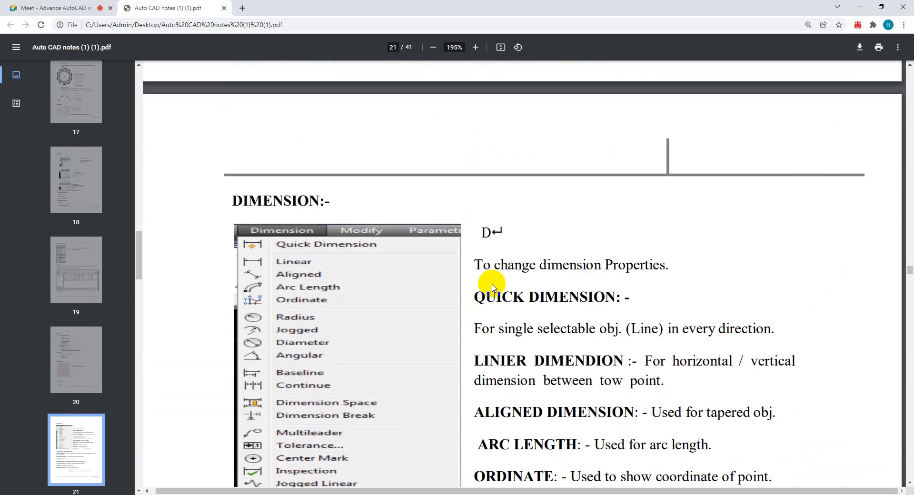
{"action": "scroll", "coordinate": [494, 284], "scroll_direction": "down", "scroll_amount": 3}
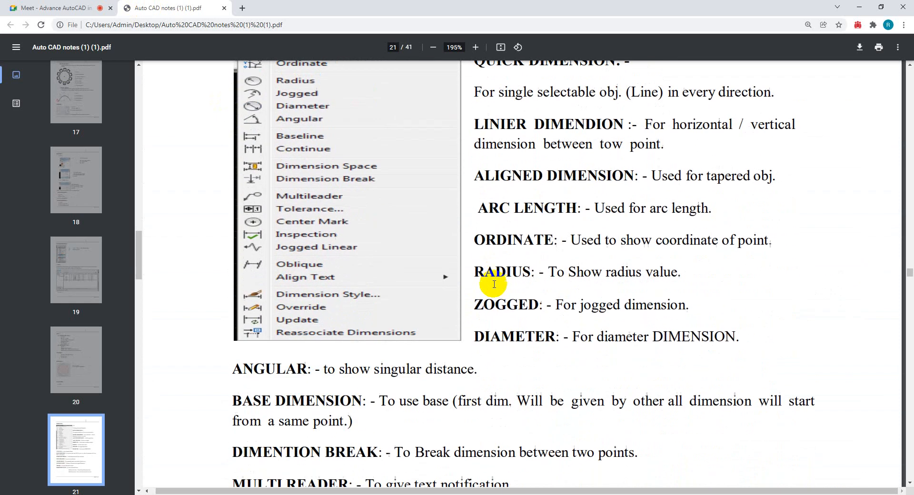
{"action": "scroll", "coordinate": [485, 225], "scroll_direction": "up", "scroll_amount": 4}
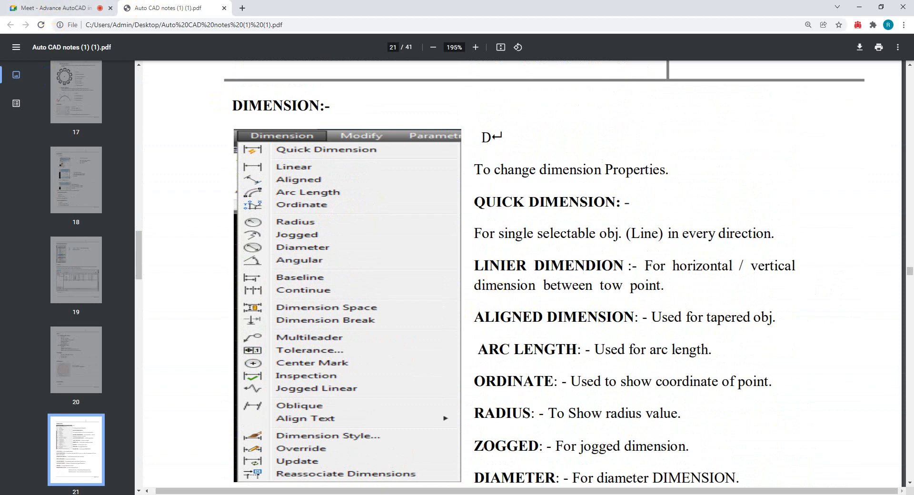
- Switch to the Google Meet call, present the entire screen to everyone, and dismiss the sharing bar and notifications
{"action": "left_click", "coordinate": [76, 7]}
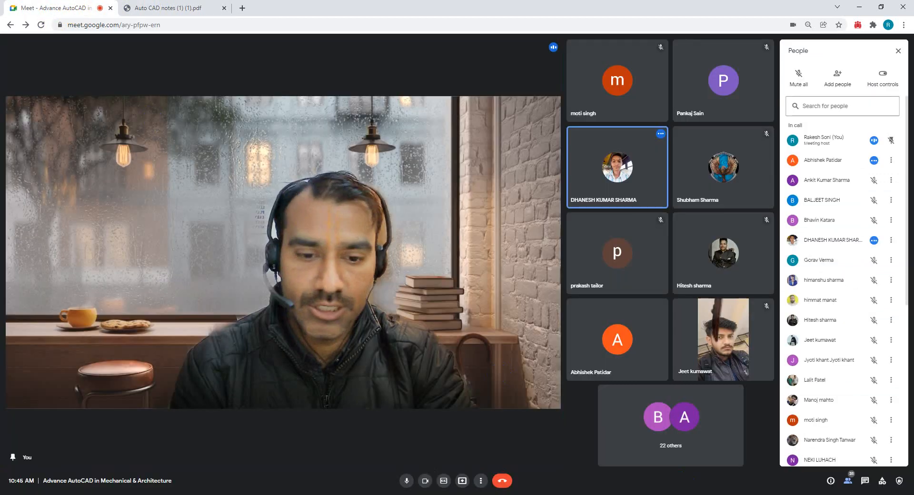
{"action": "left_click", "coordinate": [462, 481]}
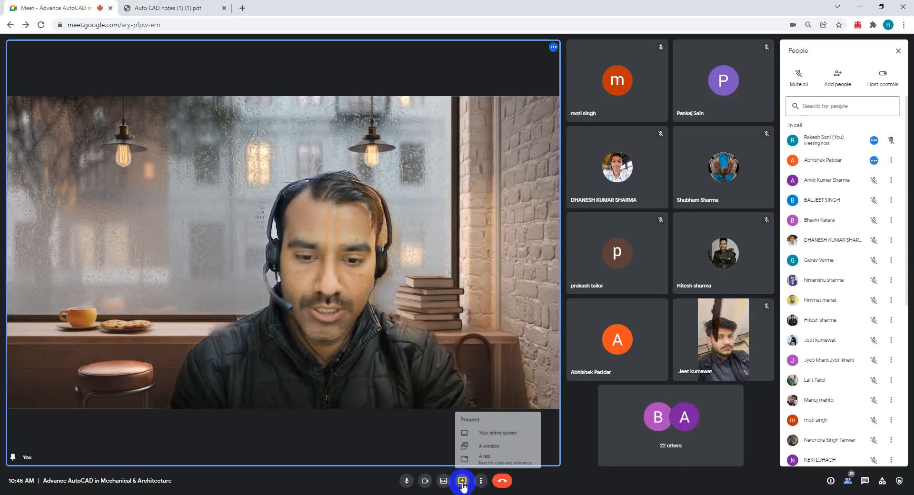
{"action": "left_click", "coordinate": [500, 433]}
{"action": "left_click", "coordinate": [414, 133]}
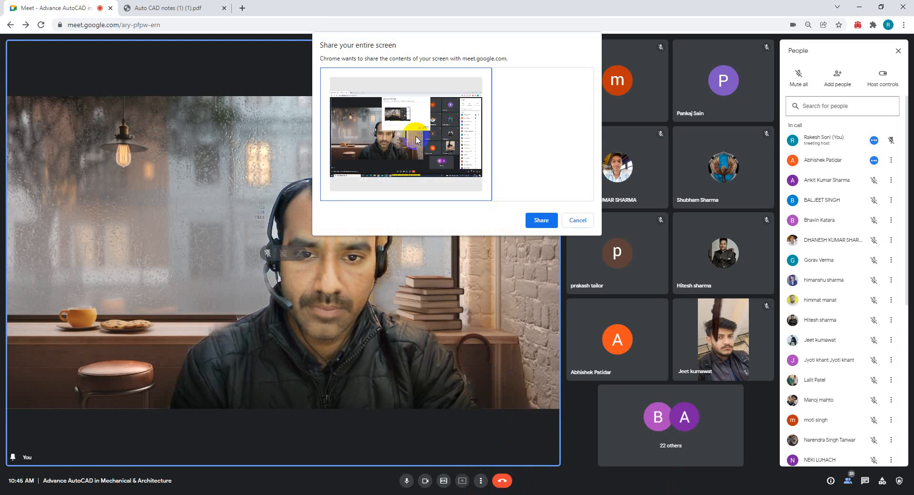
{"action": "left_click", "coordinate": [533, 221]}
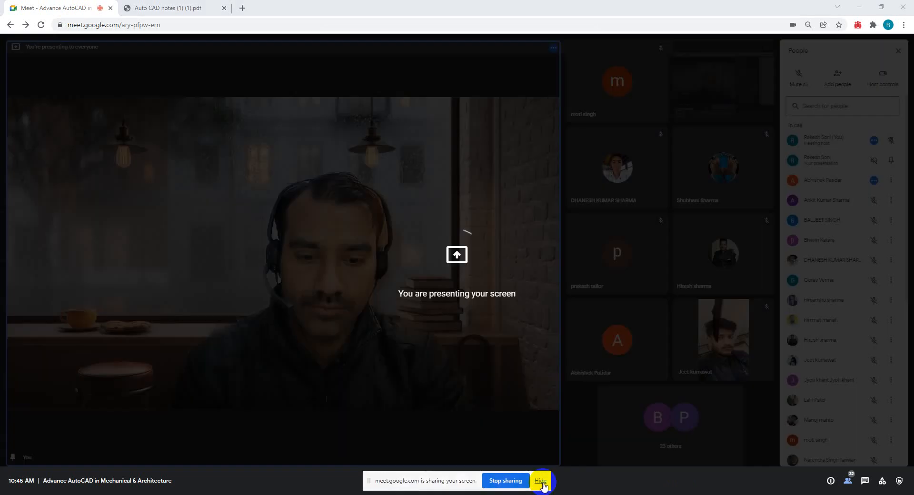
{"action": "left_click", "coordinate": [541, 481]}
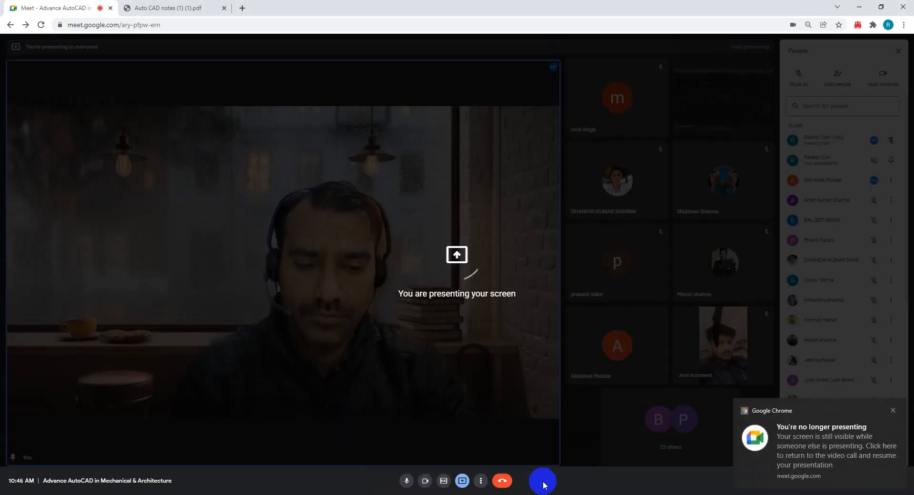
{"action": "left_click", "coordinate": [893, 411]}
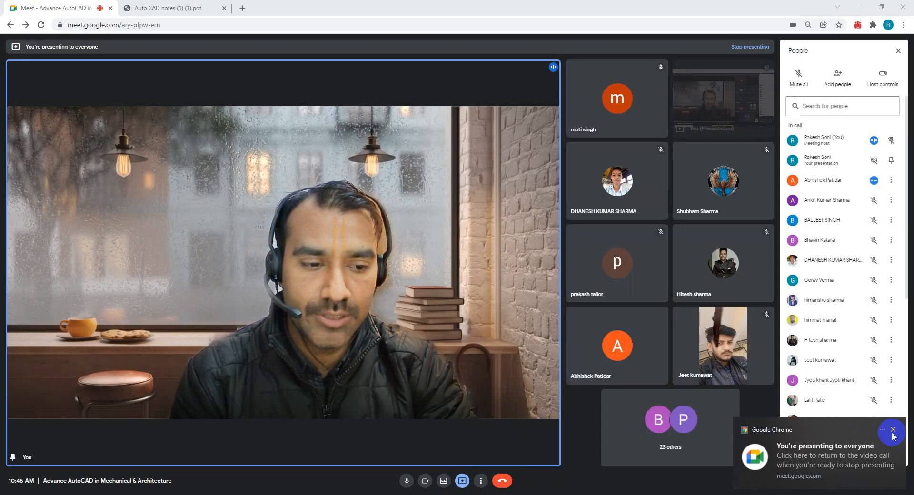
{"action": "left_click", "coordinate": [893, 431]}
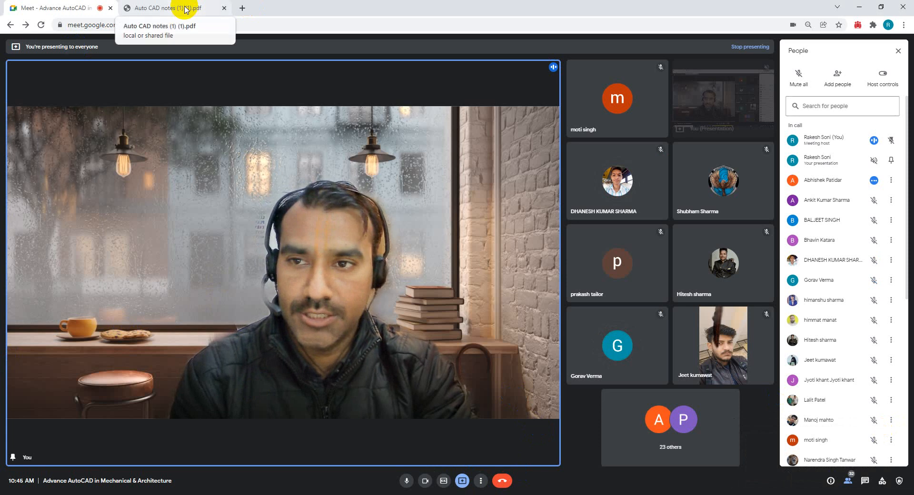
- Return to the AutoCAD notes PDF and review the Hatching and Hatch Edit sections on page 20
{"action": "left_click", "coordinate": [205, 8]}
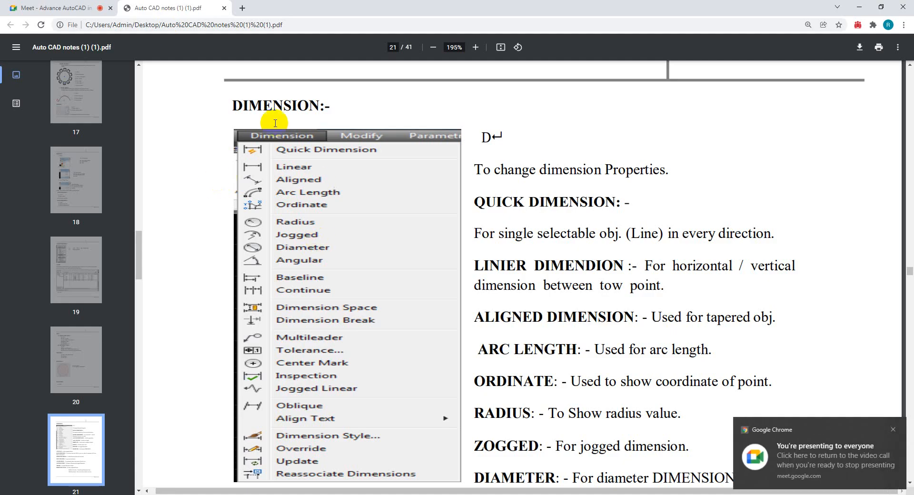
{"action": "scroll", "coordinate": [285, 272], "scroll_direction": "up", "scroll_amount": 10}
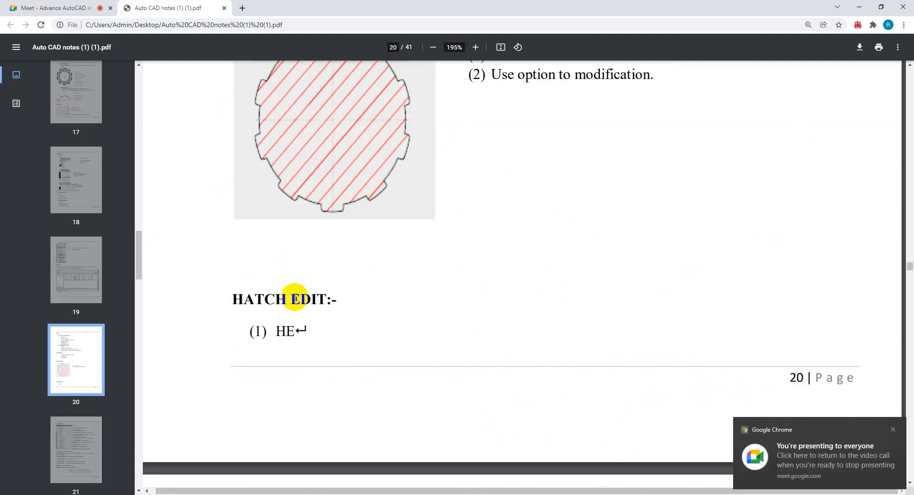
{"action": "scroll", "coordinate": [298, 293], "scroll_direction": "up", "scroll_amount": 5}
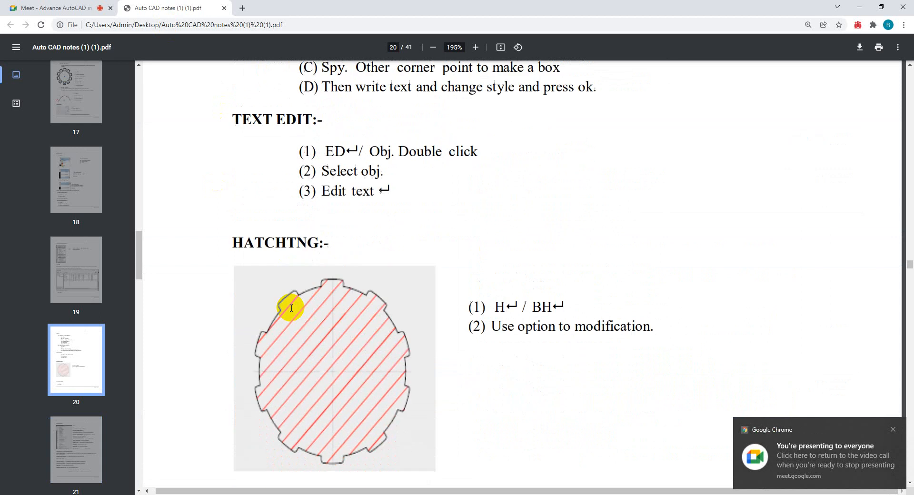
{"action": "scroll", "coordinate": [291, 307], "scroll_direction": "down", "scroll_amount": 6}
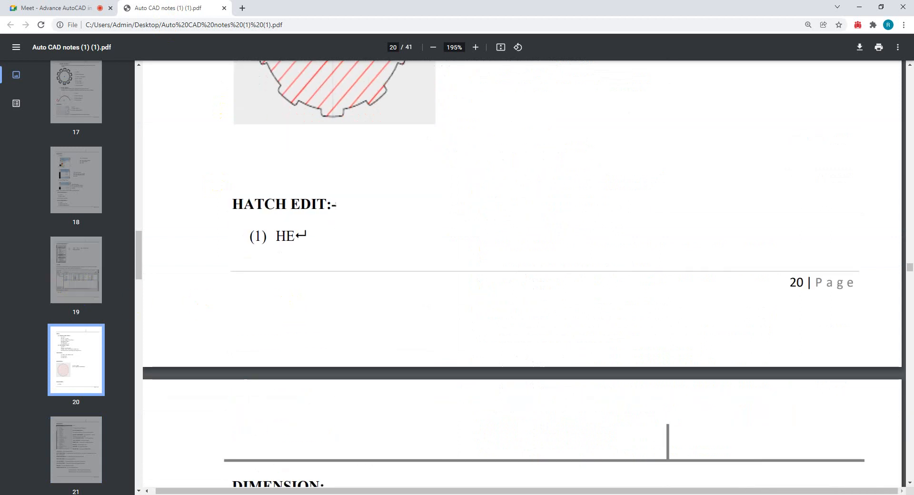
- Switch to AutoCAD, dismiss the browser notifications and turn off the drawing grid
{"action": "key", "text": "alt+Tab"}
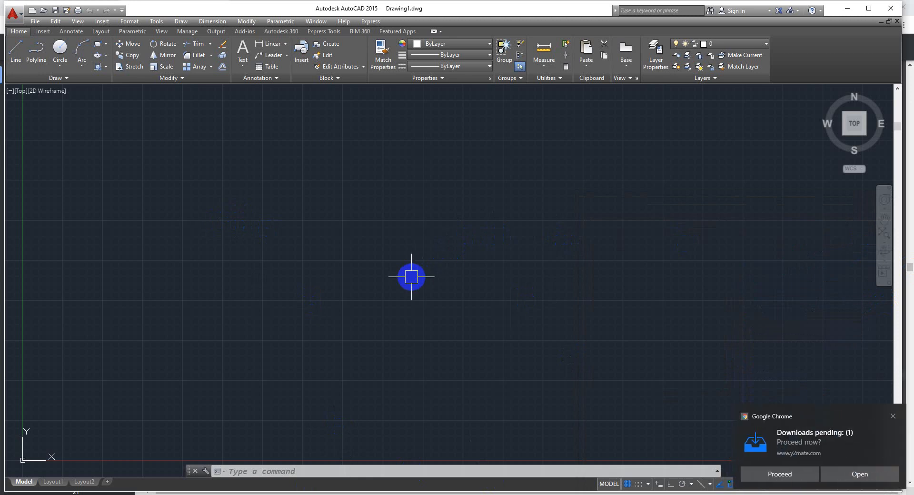
{"action": "left_click", "coordinate": [893, 417]}
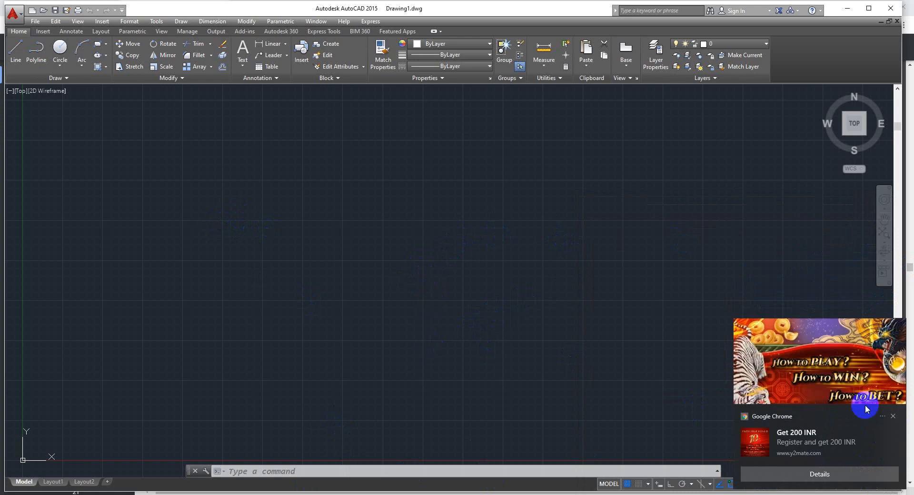
{"action": "left_click", "coordinate": [893, 417]}
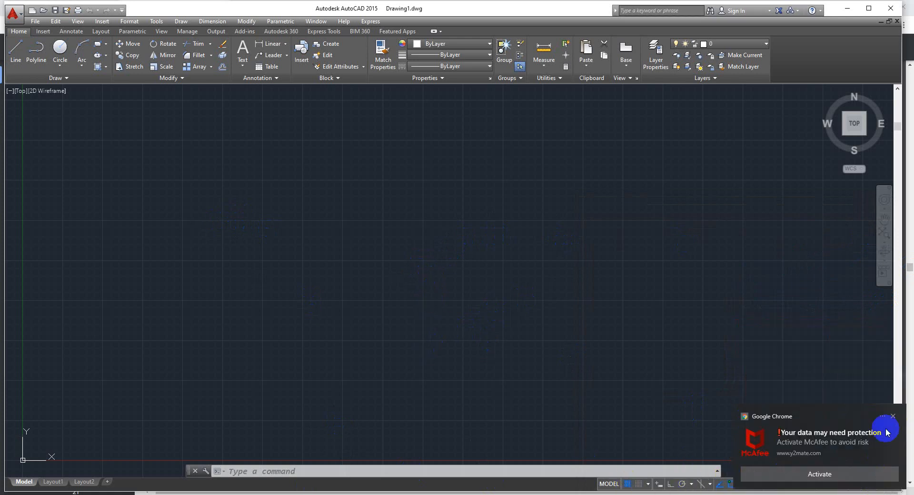
{"action": "left_click", "coordinate": [893, 416]}
{"action": "left_click", "coordinate": [628, 484]}
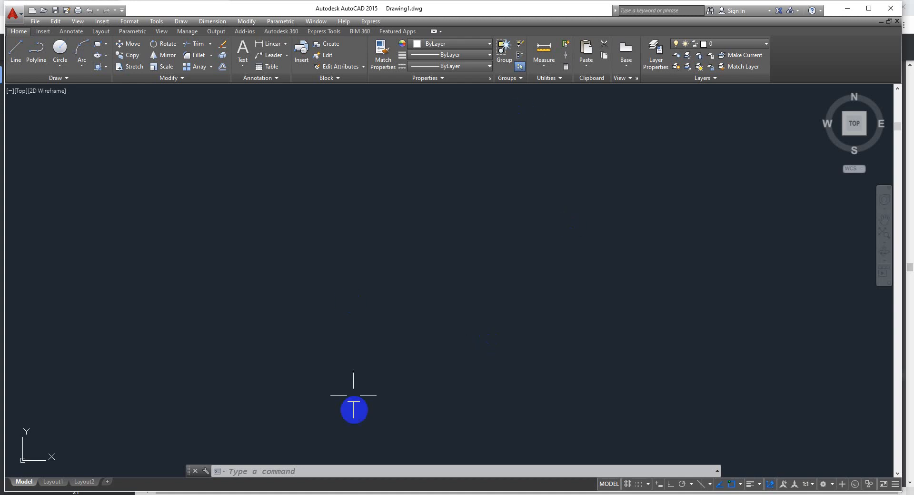
- Switch to the Google Meet call in the browser and admit the waiting participant
{"action": "left_click", "coordinate": [357, 494]}
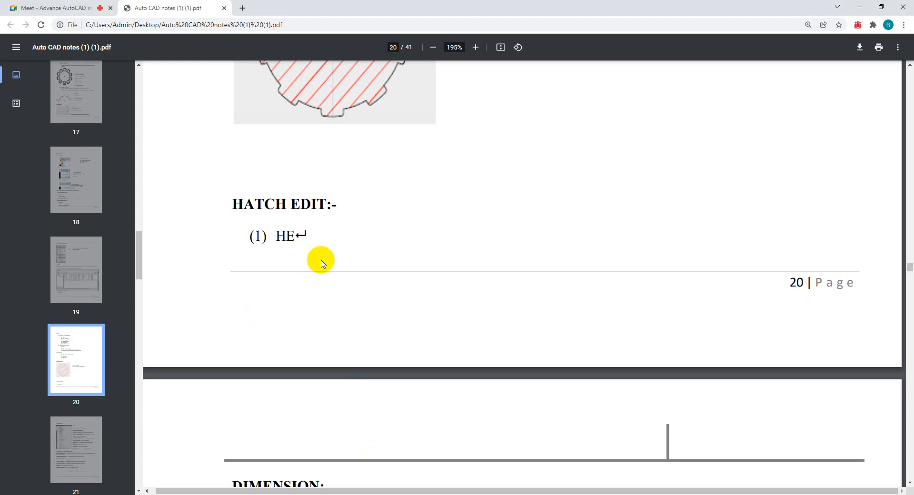
{"action": "scroll", "coordinate": [314, 259], "scroll_direction": "up", "scroll_amount": 5}
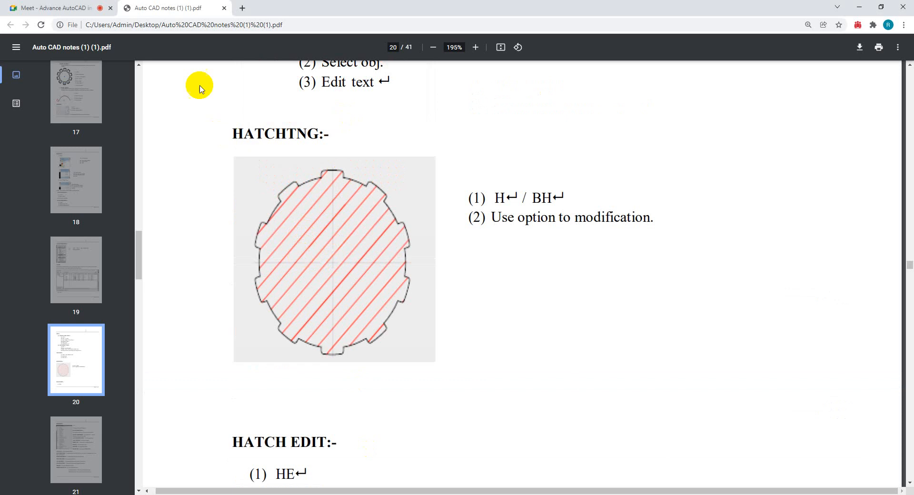
{"action": "left_click", "coordinate": [64, 8]}
{"action": "left_click", "coordinate": [525, 77]}
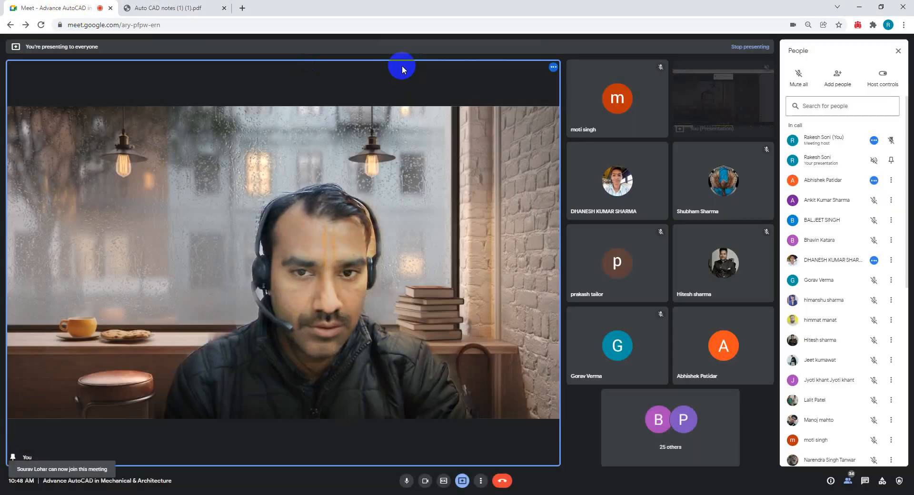
- Return to the notes PDF and highlight the BH and H shortcuts in the Hatching section
{"action": "left_click", "coordinate": [160, 8]}
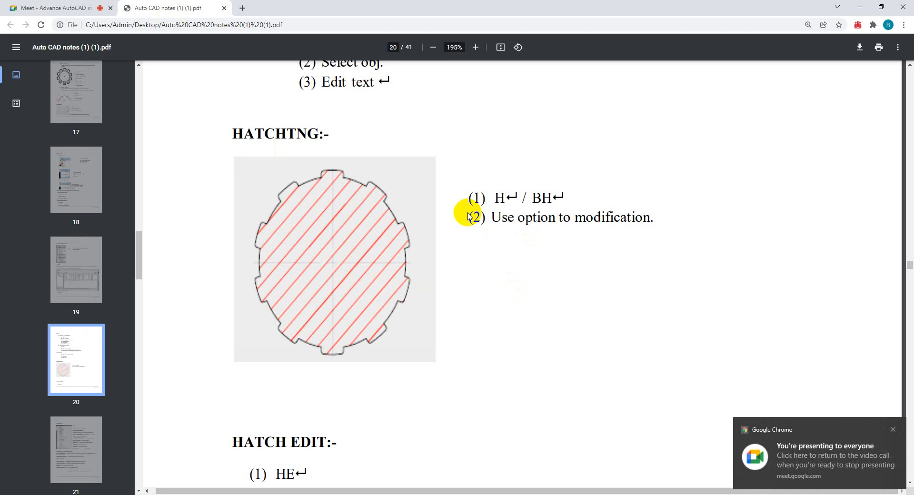
{"action": "left_click_drag", "start_coordinate": [487, 199], "coordinate": [564, 197]}
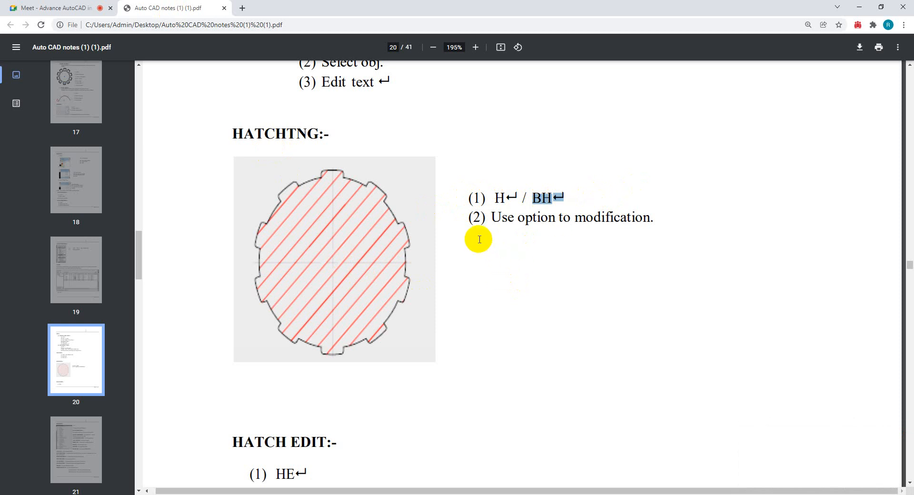
{"action": "left_click_drag", "start_coordinate": [505, 198], "coordinate": [493, 198]}
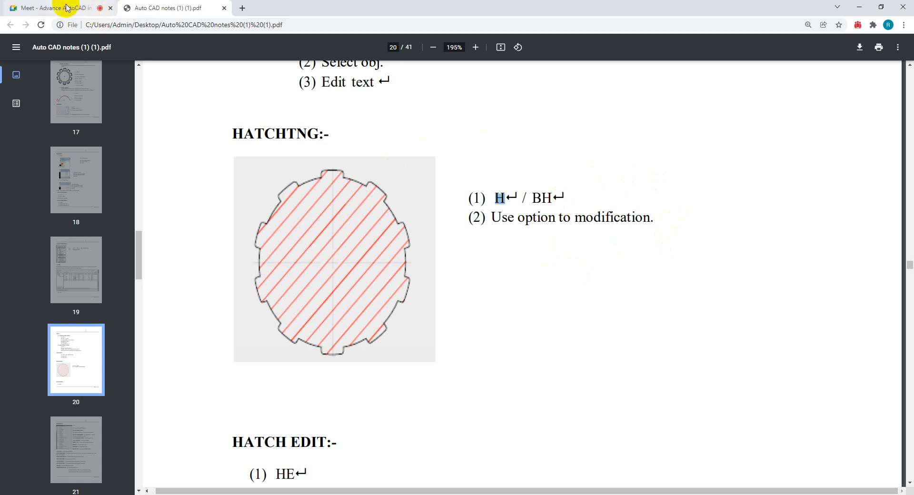
- Switch to AutoCAD and draw two separate, roughly square rectangles side by side with the Rectangle command
{"action": "key", "text": "alt+Tab"}
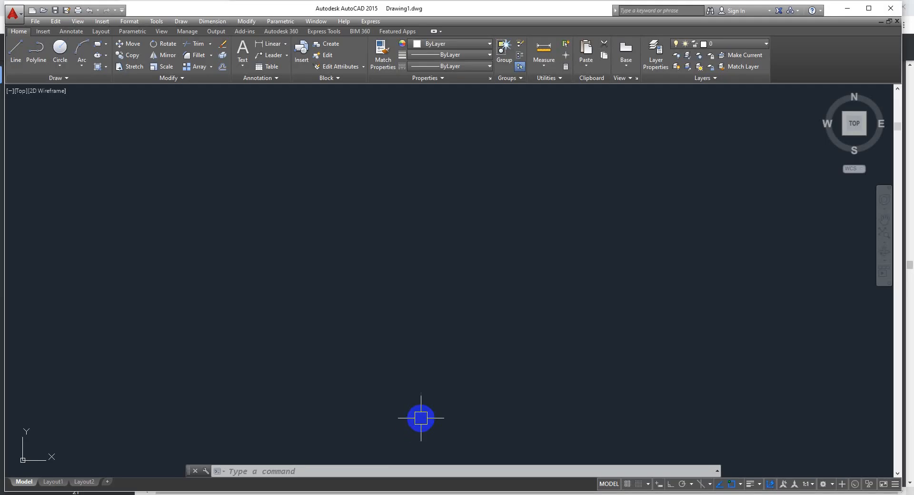
{"action": "type", "text": "rec"}
{"action": "key", "text": "Return"}
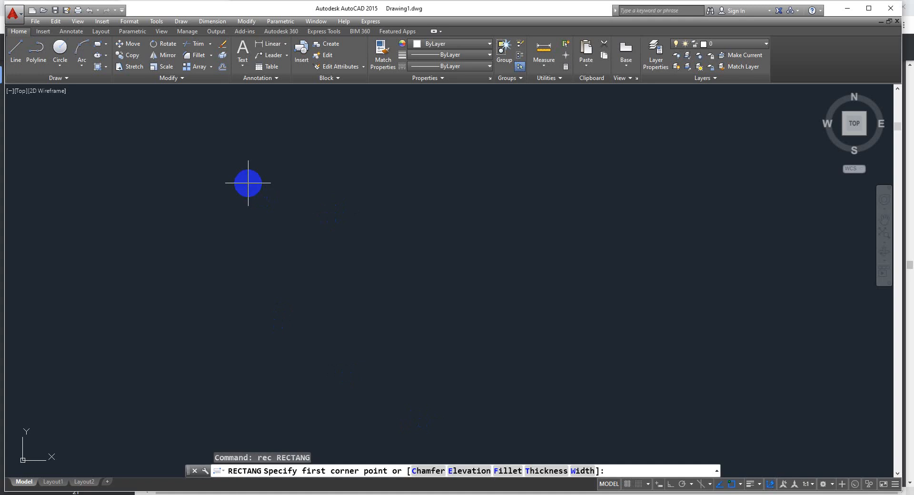
{"action": "left_click", "coordinate": [248, 183]}
{"action": "left_click", "coordinate": [410, 344]}
{"action": "key", "text": "Return"}
{"action": "left_click", "coordinate": [514, 201]}
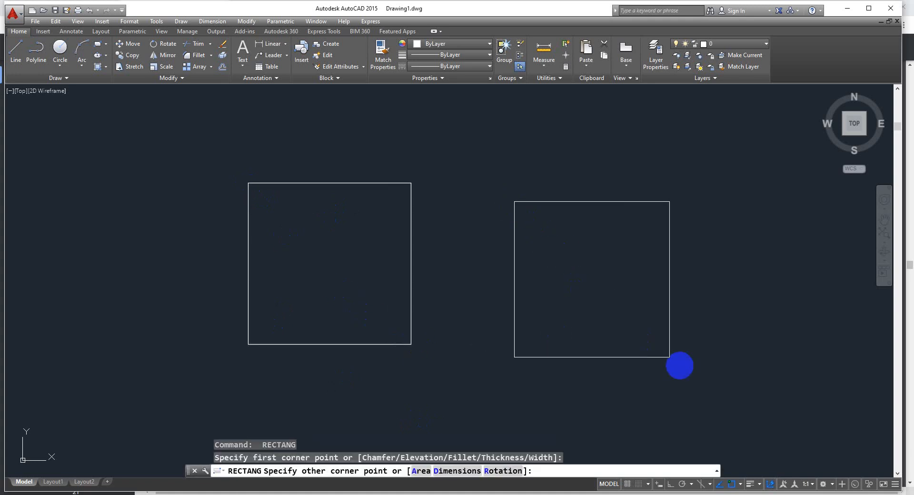
{"action": "left_click", "coordinate": [698, 373]}
{"action": "scroll", "coordinate": [467, 224], "scroll_direction": "down", "scroll_amount": 4}
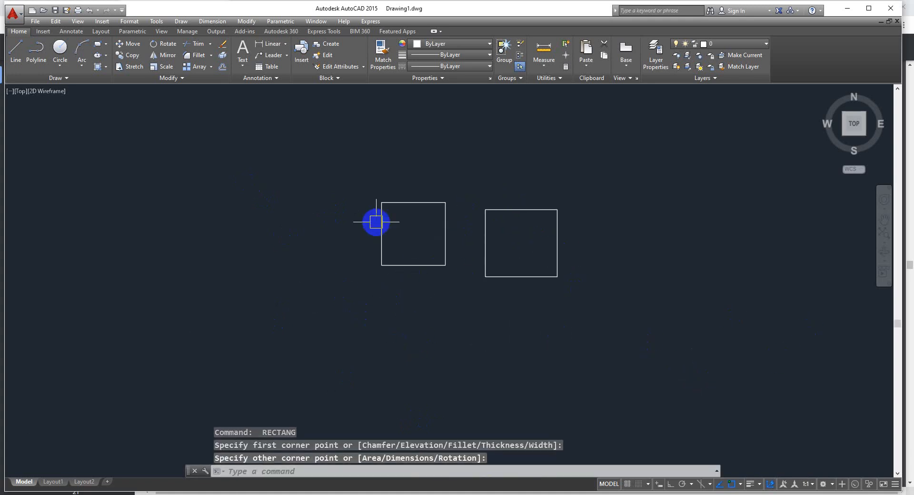
{"action": "scroll", "coordinate": [376, 220], "scroll_direction": "up", "scroll_amount": 2}
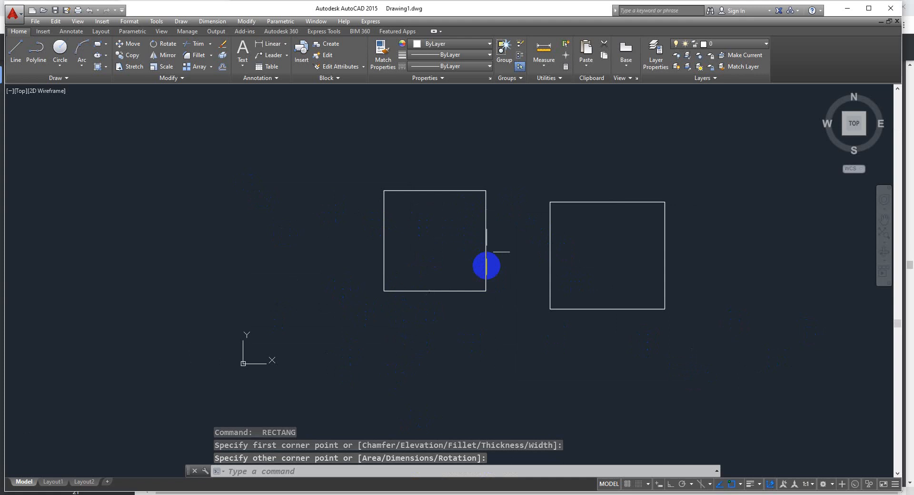
- Hatch the interior of the left rectangle with the ANSI31 pattern at scale 1 and angle 0
{"action": "type", "text": "h"}
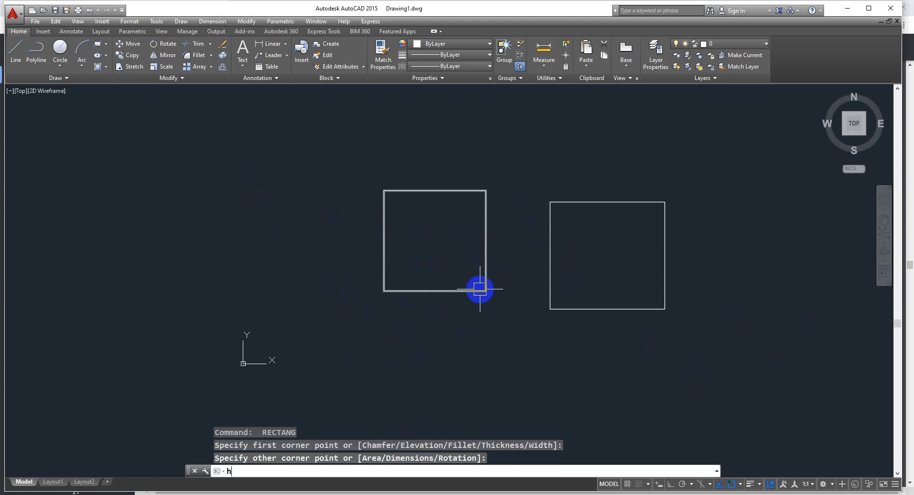
{"action": "key", "text": "Return"}
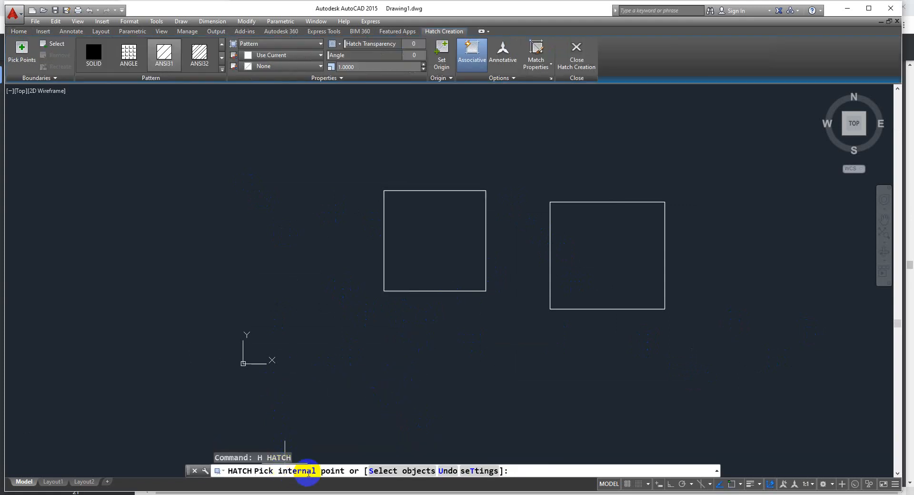
{"action": "left_click", "coordinate": [435, 218]}
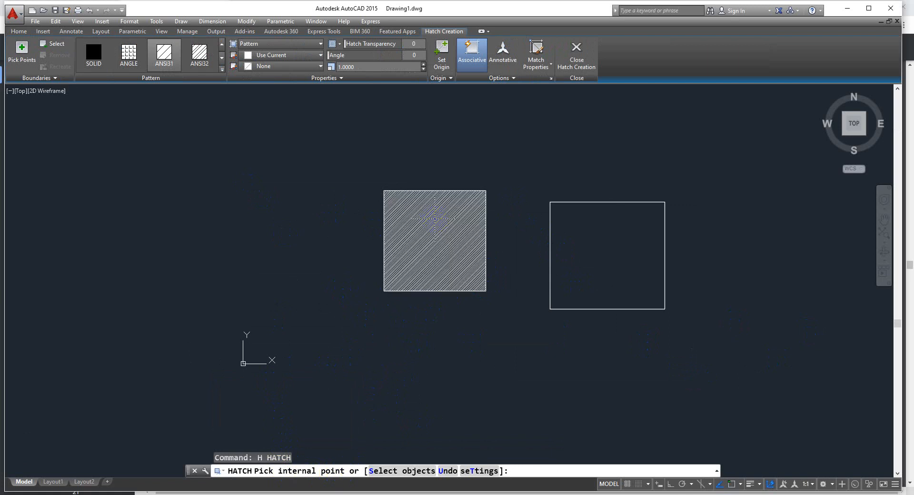
{"action": "left_click", "coordinate": [435, 218]}
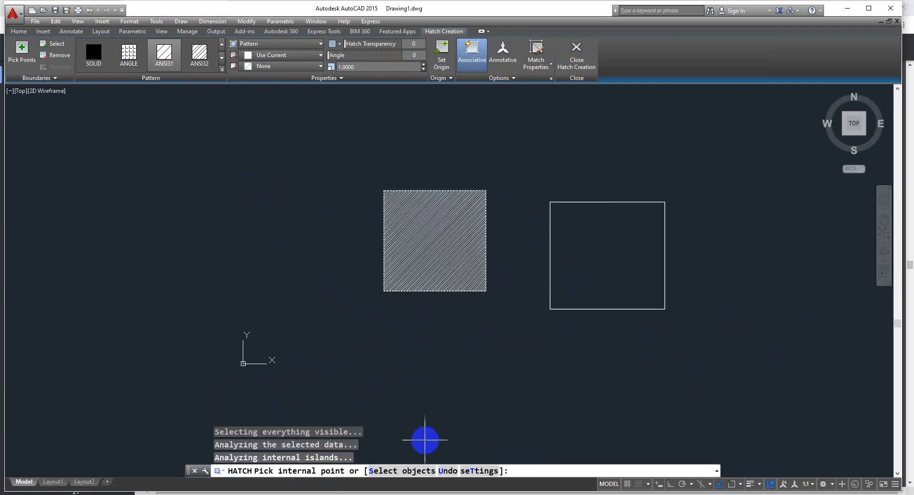
{"action": "scroll", "coordinate": [428, 273], "scroll_direction": "up", "scroll_amount": 8}
{"action": "scroll", "coordinate": [430, 292], "scroll_direction": "down", "scroll_amount": 8}
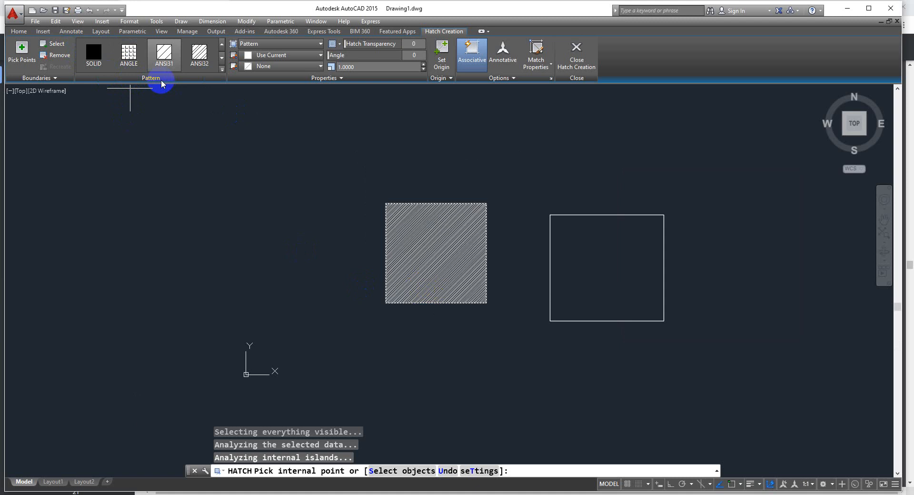
- Try the SOLID, ANGLE, ANSI31 and ANSI32 patterns in turn on the left rectangle's hatch
{"action": "left_click", "coordinate": [221, 70]}
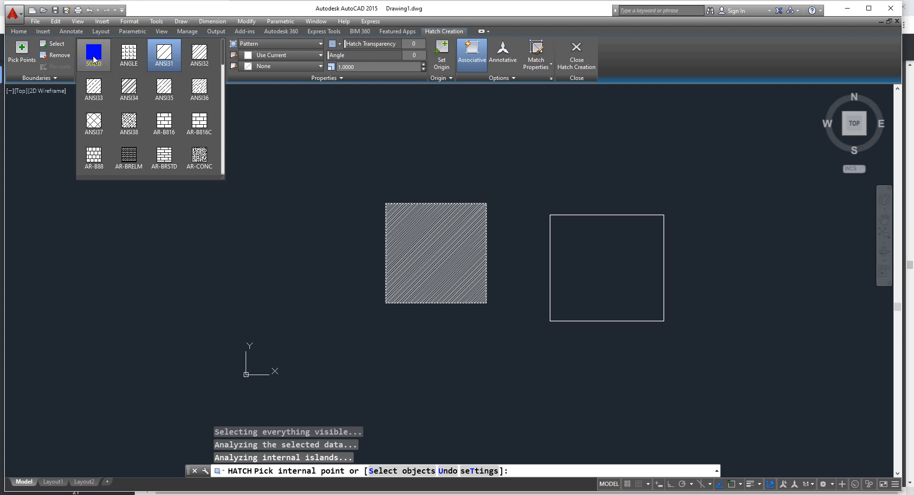
{"action": "left_click", "coordinate": [94, 59]}
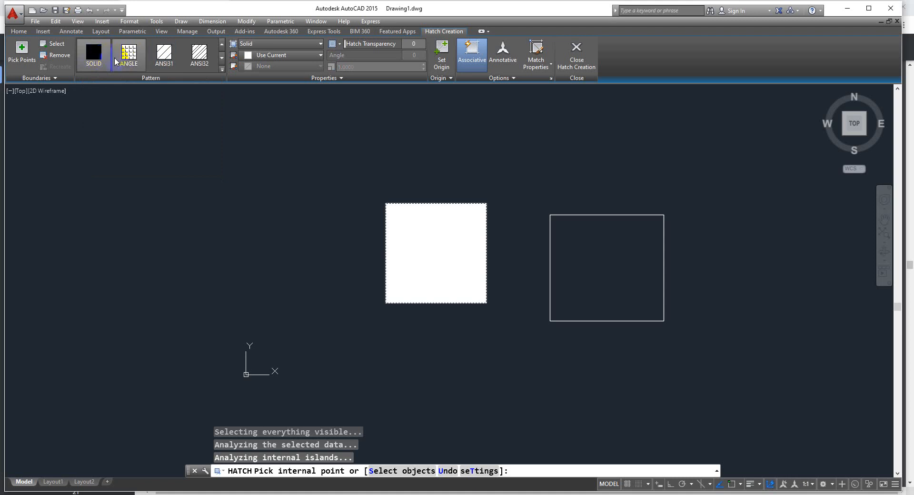
{"action": "left_click", "coordinate": [135, 57]}
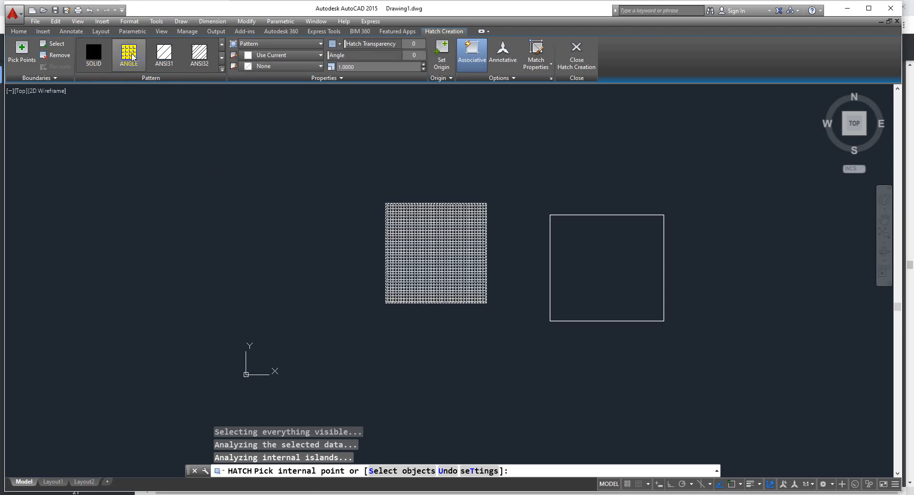
{"action": "left_click", "coordinate": [162, 58]}
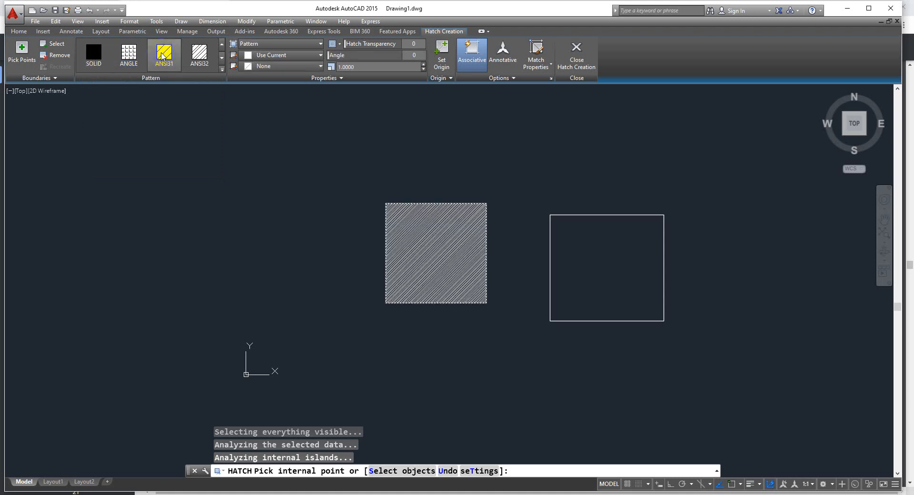
{"action": "left_click", "coordinate": [199, 55]}
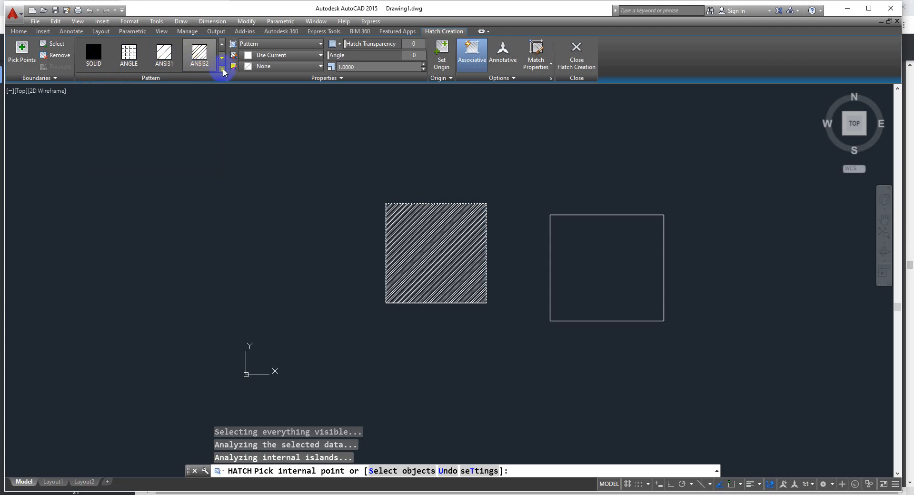
- Try the ANSI33, ANSI34, ANSI35 and ANSI36 patterns in turn on the left rectangle's hatch
{"action": "left_click", "coordinate": [222, 69]}
{"action": "left_click", "coordinate": [95, 88]}
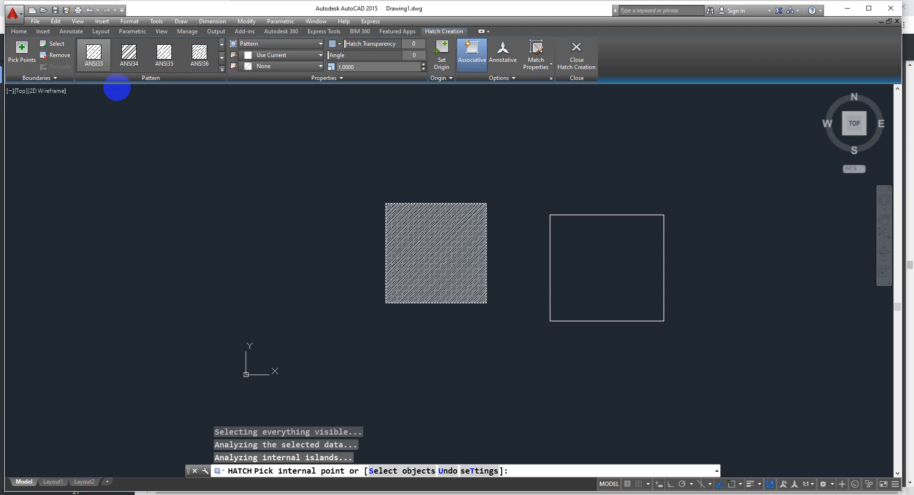
{"action": "left_click", "coordinate": [140, 61]}
{"action": "left_click", "coordinate": [164, 61]}
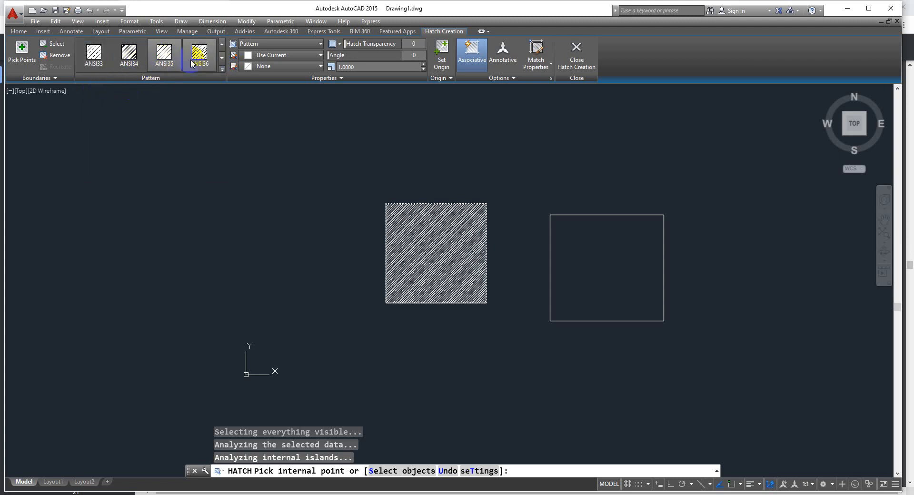
{"action": "left_click", "coordinate": [192, 62]}
- Try the AR-CONC concrete pattern and the BRICK pattern on the left rectangle's hatch
{"action": "left_click", "coordinate": [222, 69]}
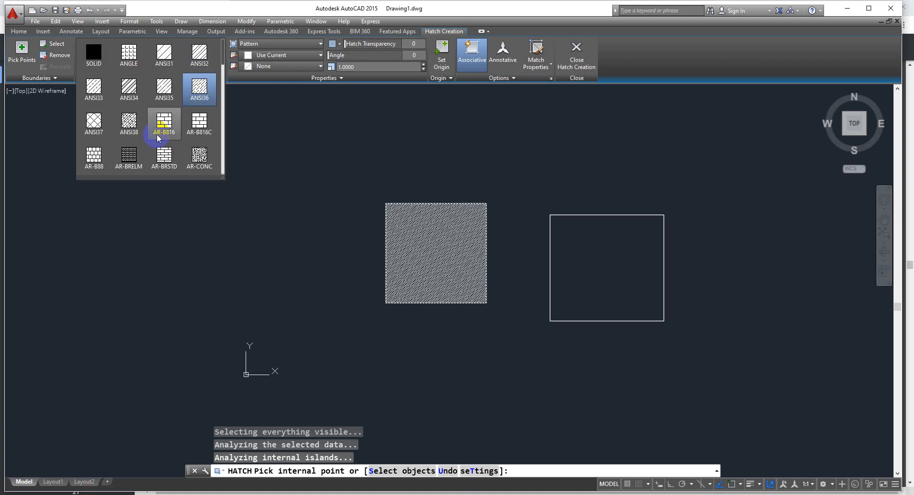
{"action": "scroll", "coordinate": [162, 119], "scroll_direction": "up", "scroll_amount": 1}
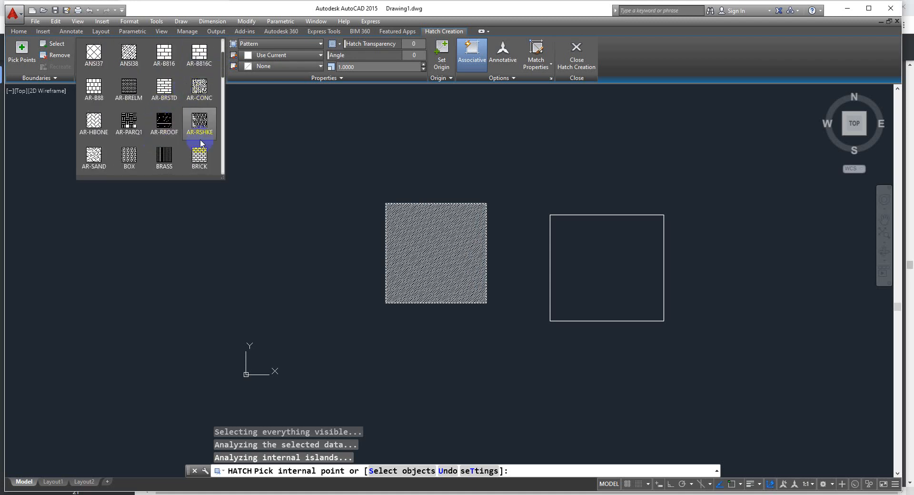
{"action": "left_click", "coordinate": [200, 91]}
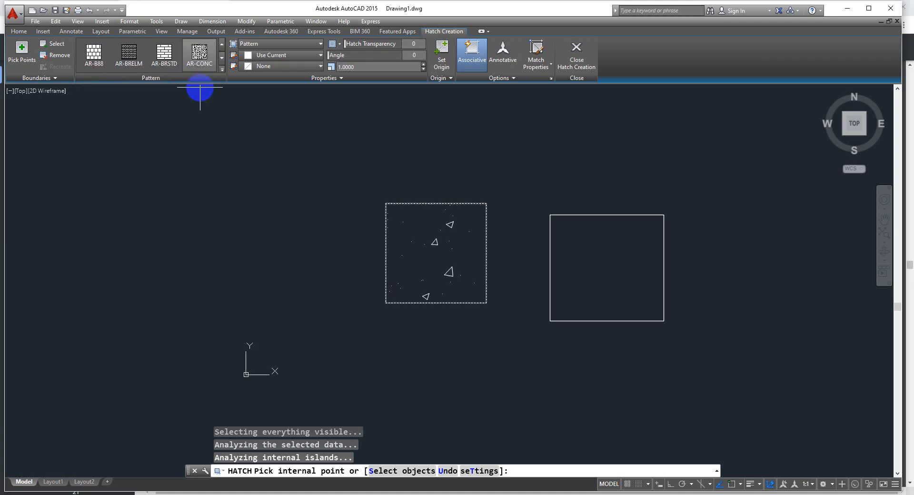
{"action": "left_click", "coordinate": [222, 69]}
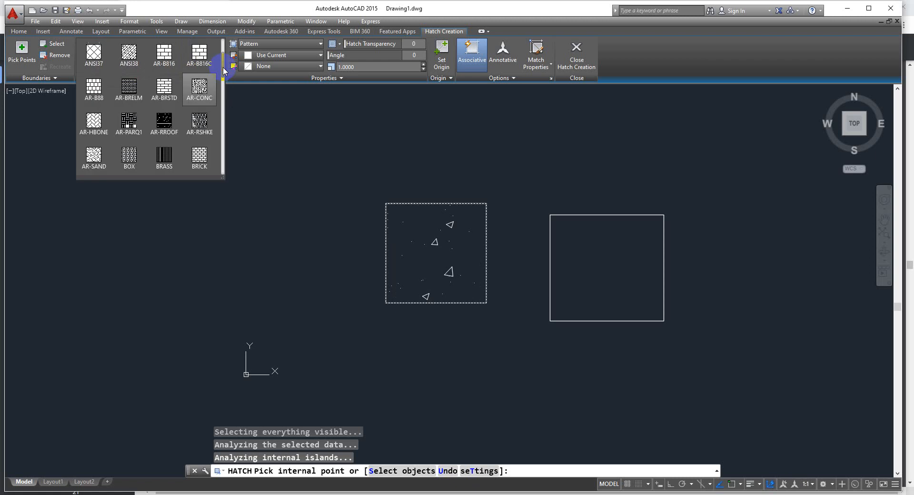
{"action": "scroll", "coordinate": [133, 123], "scroll_direction": "down", "scroll_amount": 1}
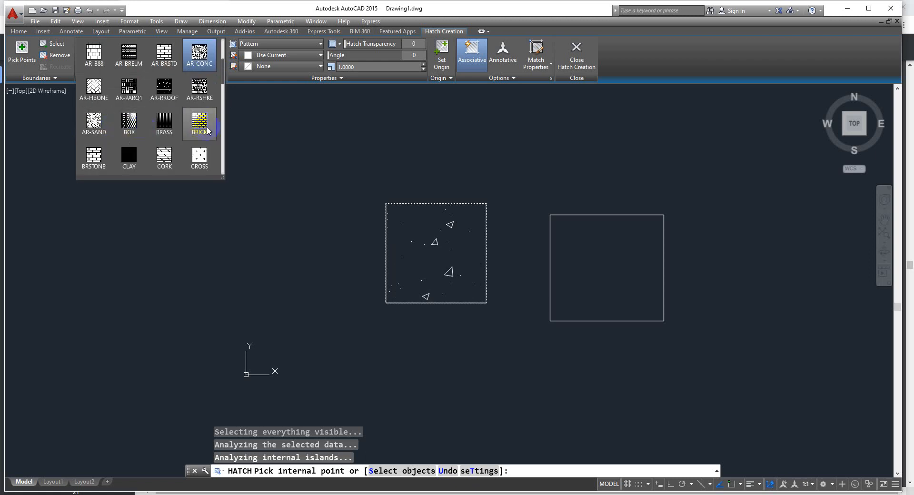
{"action": "left_click", "coordinate": [201, 122]}
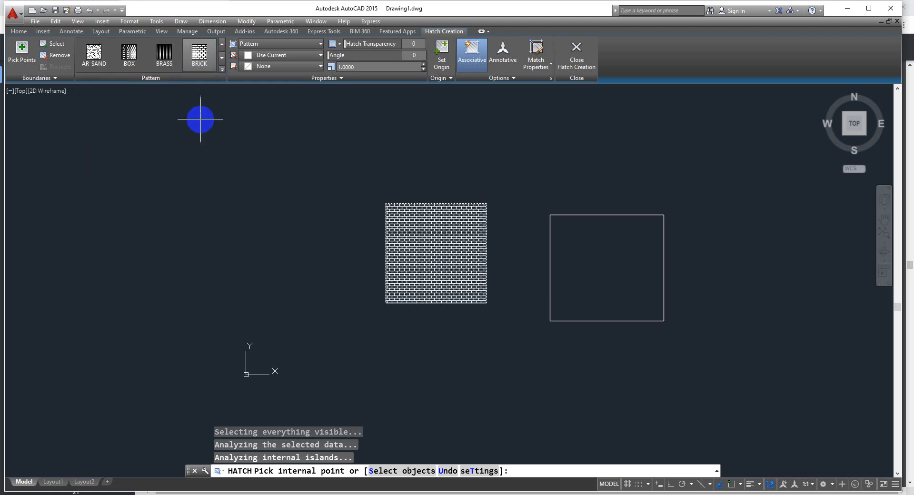
- Try the GRASS and GRAVEL patterns on the left rectangle's hatch
{"action": "left_click", "coordinate": [221, 70]}
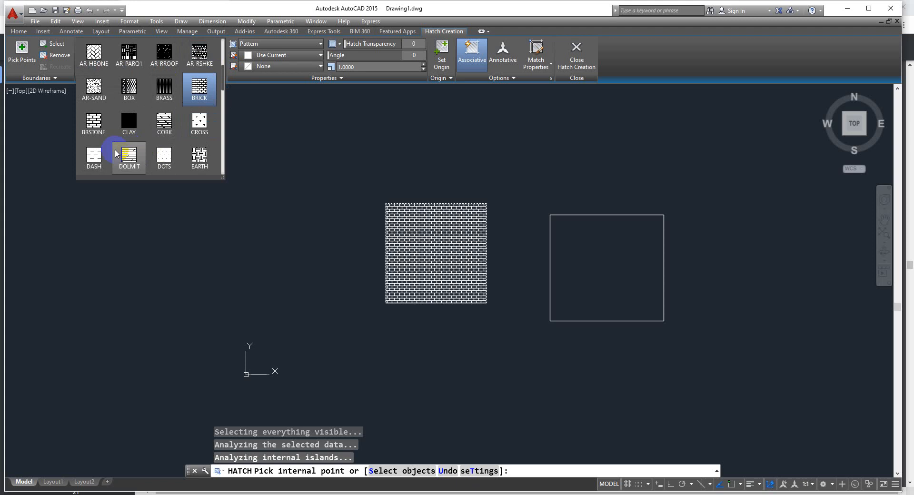
{"action": "scroll", "coordinate": [165, 142], "scroll_direction": "down", "scroll_amount": 1}
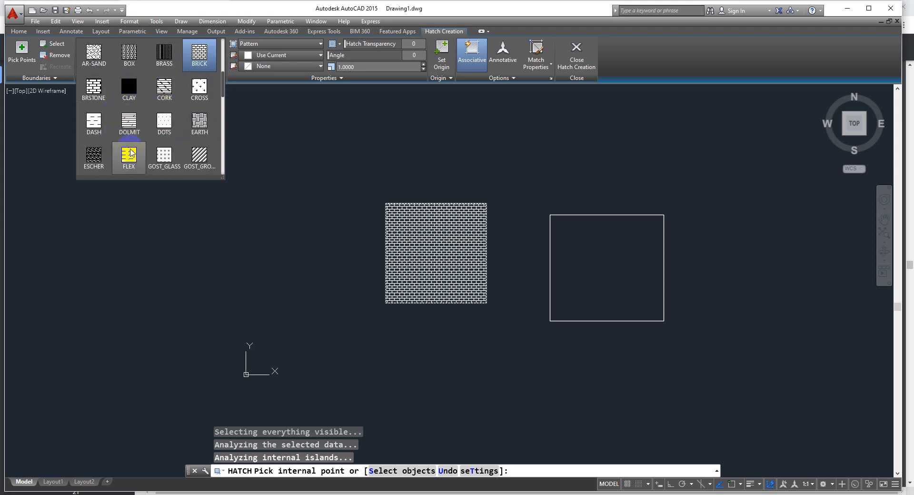
{"action": "scroll", "coordinate": [113, 149], "scroll_direction": "down", "scroll_amount": 1}
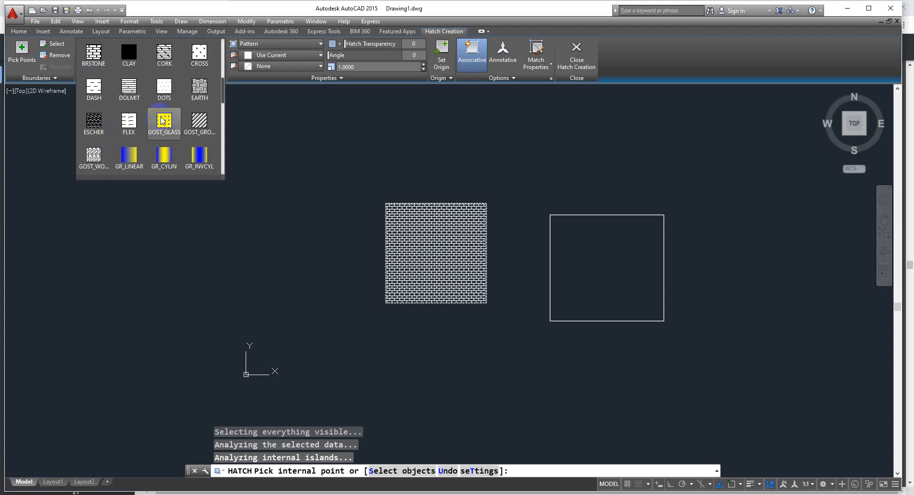
{"action": "scroll", "coordinate": [152, 124], "scroll_direction": "down", "scroll_amount": 1}
{"action": "scroll", "coordinate": [136, 157], "scroll_direction": "down", "scroll_amount": 2}
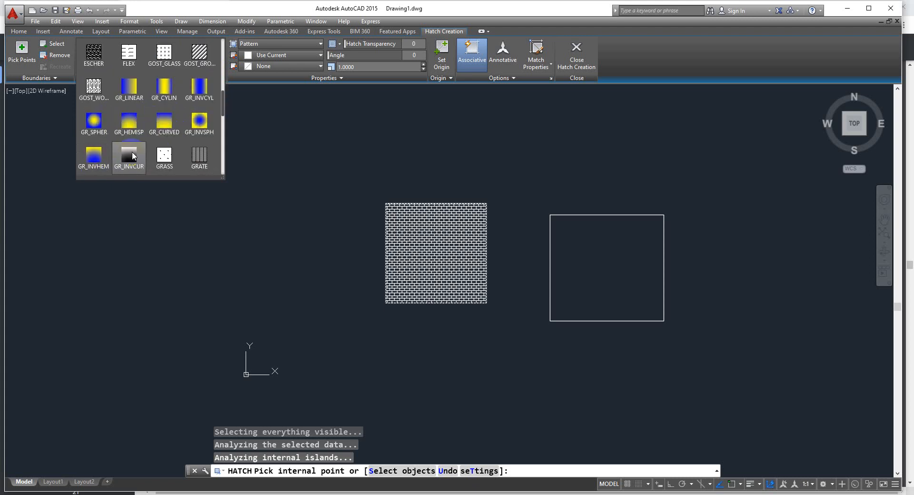
{"action": "left_click", "coordinate": [163, 123]}
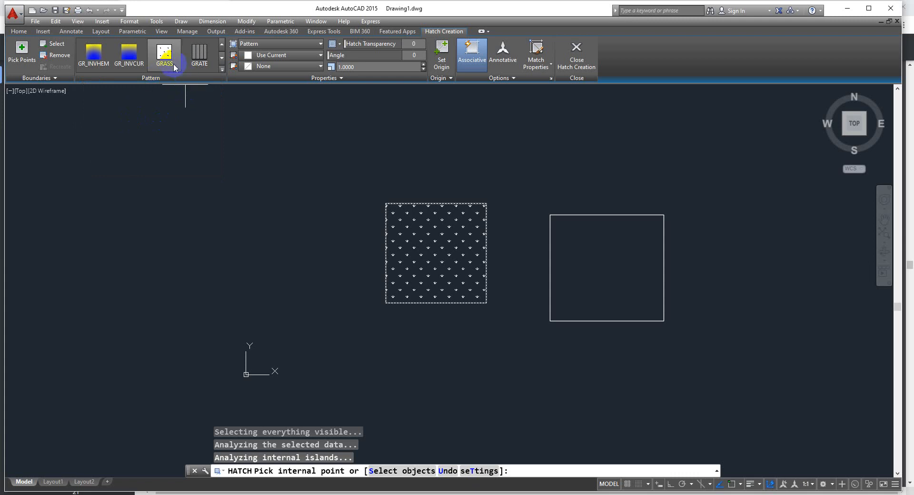
{"action": "left_click", "coordinate": [222, 69]}
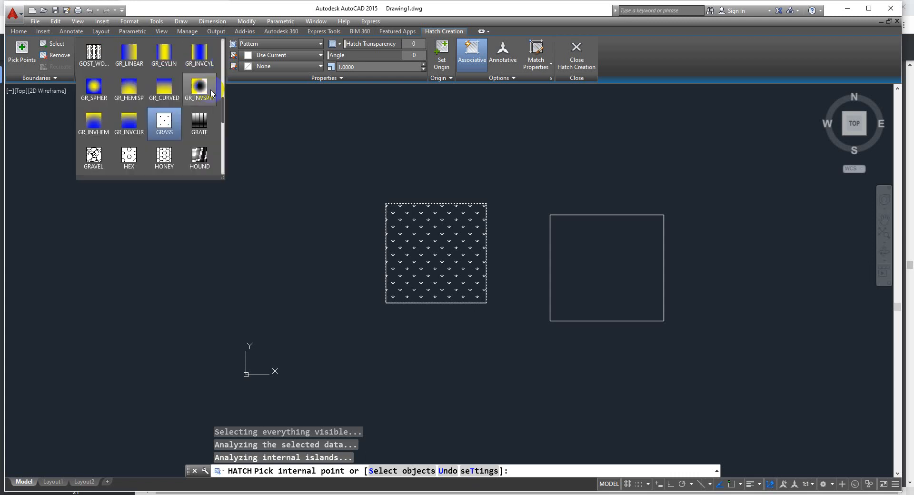
{"action": "scroll", "coordinate": [184, 152], "scroll_direction": "down", "scroll_amount": 1}
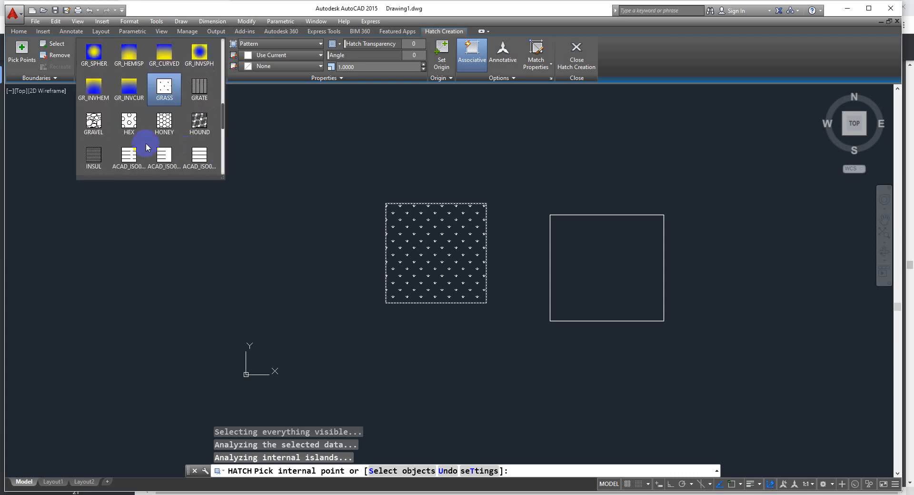
{"action": "left_click", "coordinate": [97, 123]}
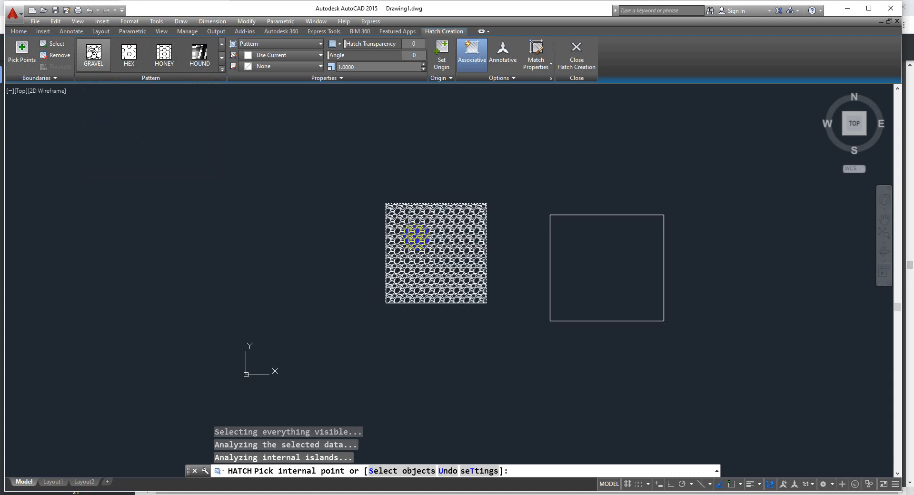
- Try the STARS, SQUARE and SACNCR patterns on the left rectangle's hatch, inspecting the fill at close range
{"action": "left_click", "coordinate": [222, 69]}
{"action": "scroll", "coordinate": [163, 159], "scroll_direction": "down", "scroll_amount": 3}
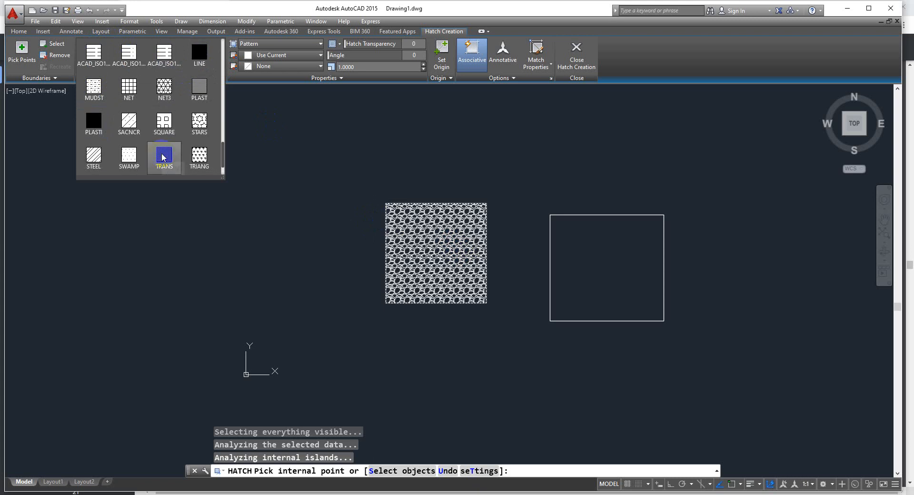
{"action": "left_click", "coordinate": [200, 125]}
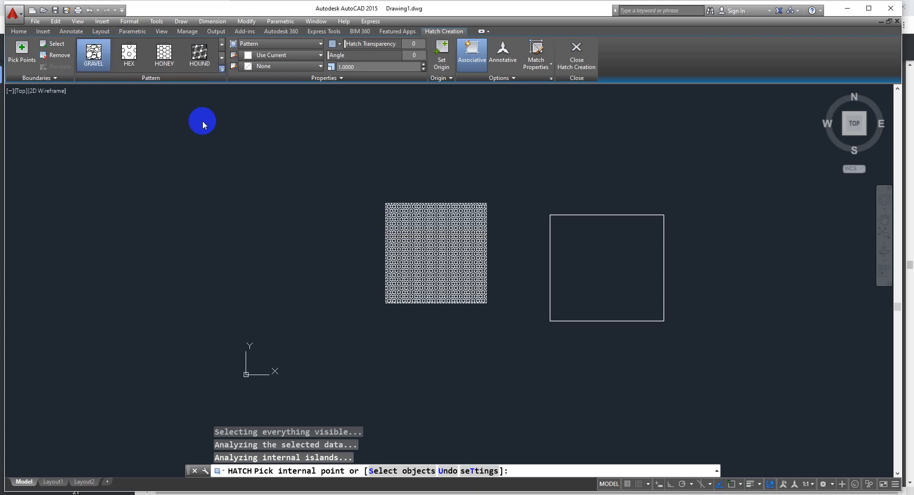
{"action": "scroll", "coordinate": [426, 256], "scroll_direction": "up", "scroll_amount": 5}
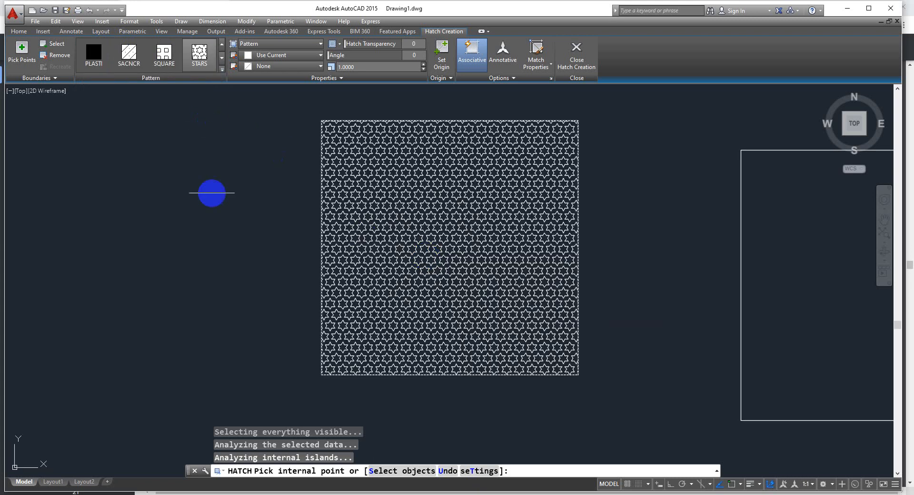
{"action": "left_click", "coordinate": [164, 54]}
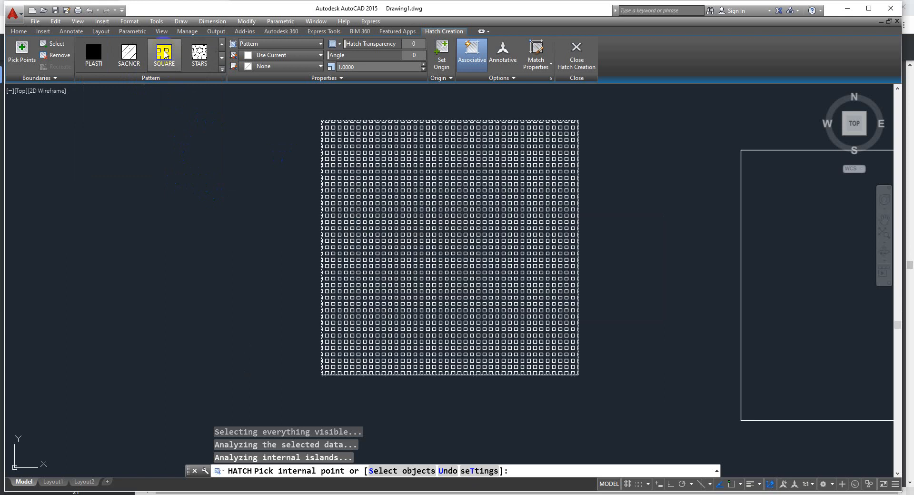
{"action": "left_click", "coordinate": [129, 53]}
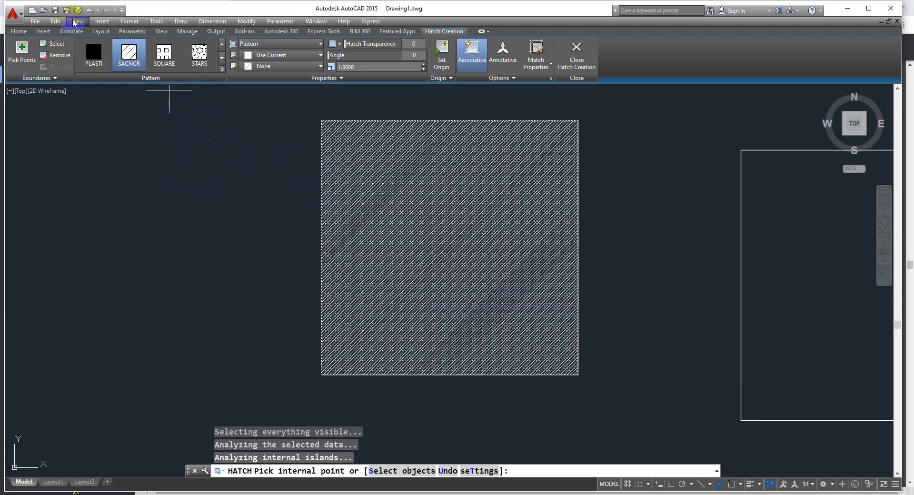
- Set the left rectangle's hatch back to the ANSI31 pattern
{"action": "left_click", "coordinate": [222, 44]}
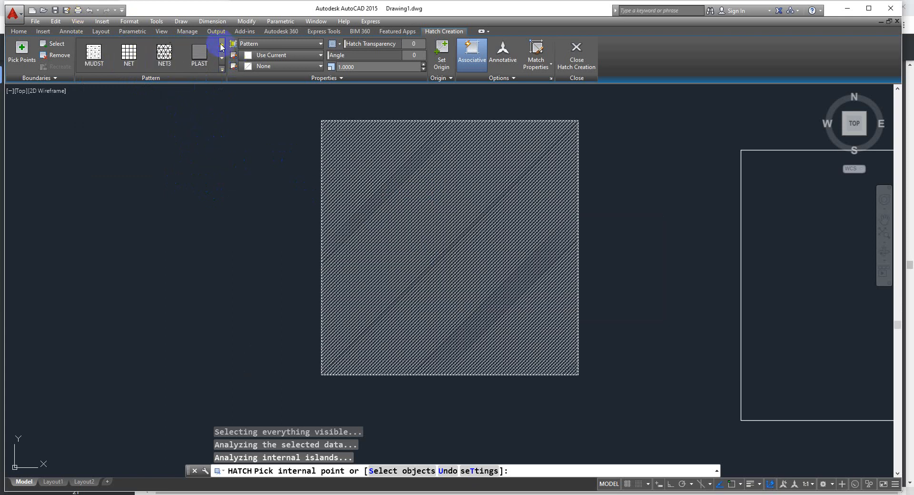
{"action": "scroll", "coordinate": [137, 58], "scroll_direction": "up", "scroll_amount": 5}
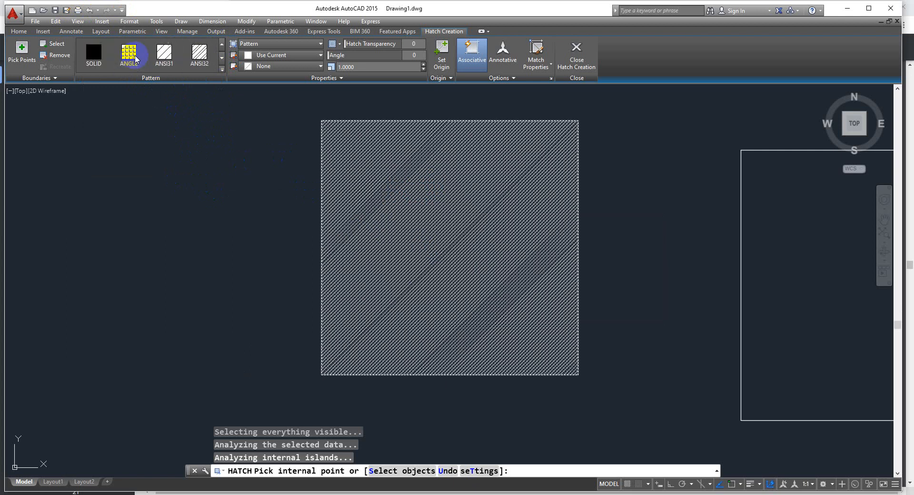
{"action": "left_click", "coordinate": [165, 53]}
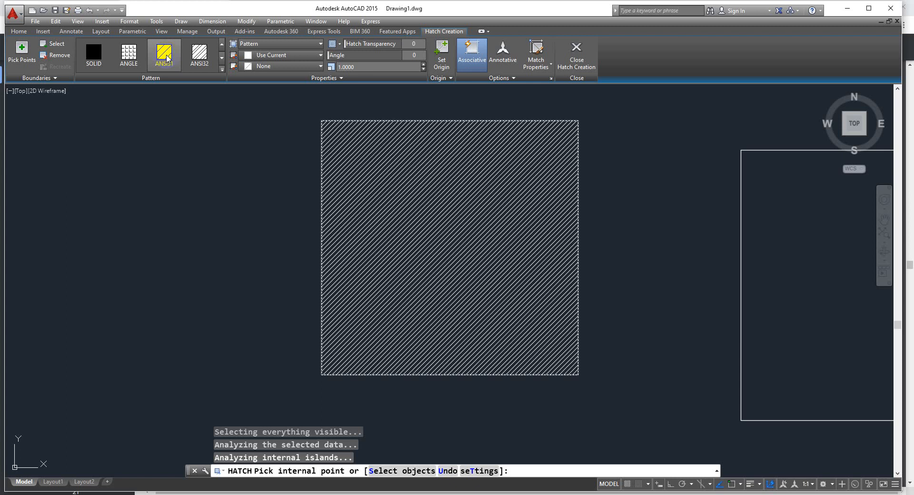
{"action": "left_click", "coordinate": [224, 104]}
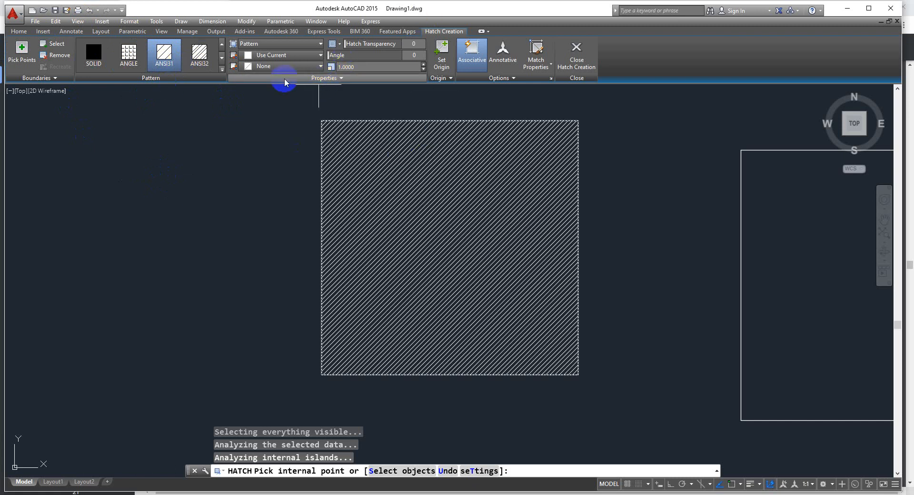
- Try the blue-yellow GR_CYLIN and GR_LINEAR gradients on the left rectangle's hatch, and return the hatch type to Pattern
{"action": "left_click", "coordinate": [320, 44]}
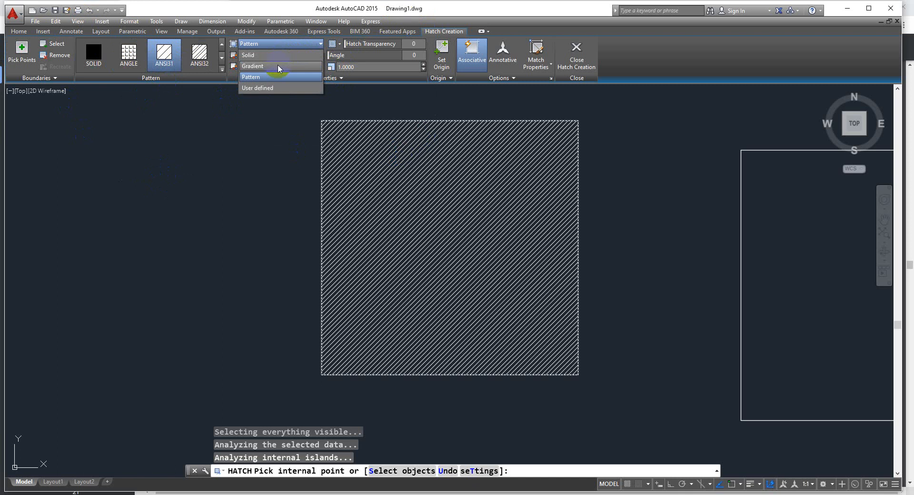
{"action": "left_click", "coordinate": [268, 88]}
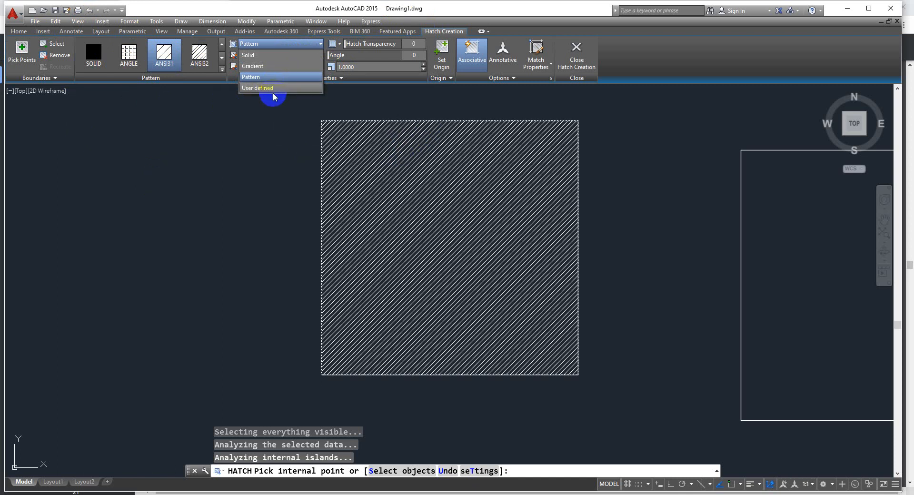
{"action": "left_click", "coordinate": [262, 66]}
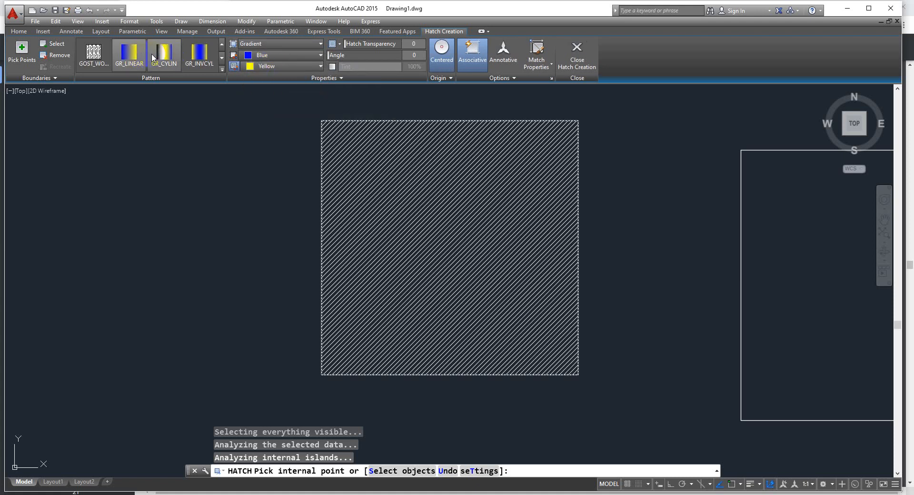
{"action": "left_click", "coordinate": [164, 54]}
{"action": "left_click", "coordinate": [116, 58]}
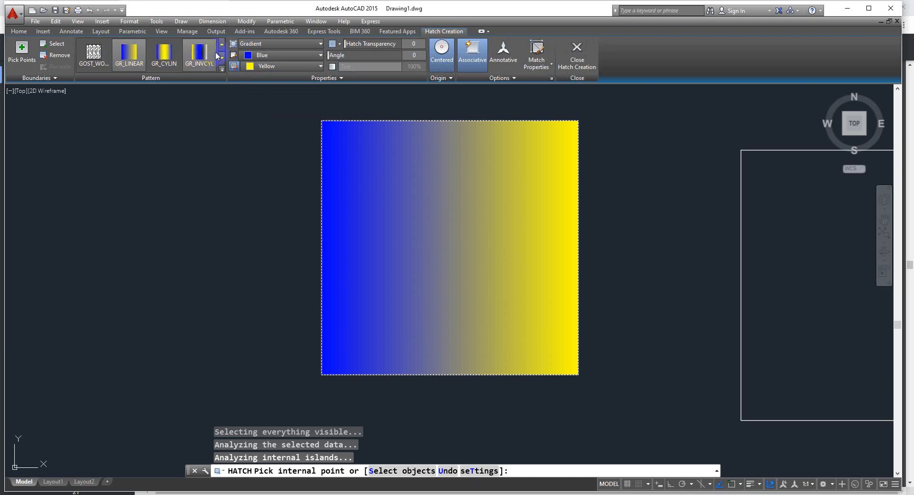
{"action": "left_click", "coordinate": [271, 44]}
{"action": "left_click", "coordinate": [256, 75]}
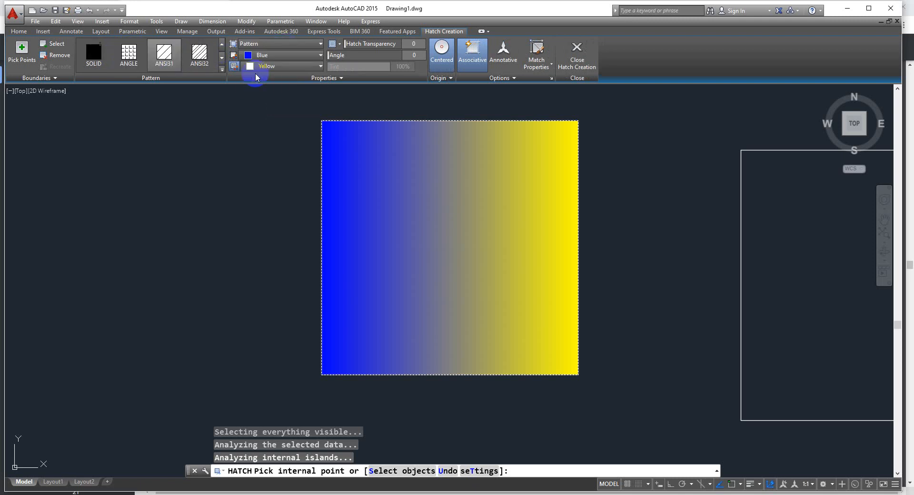
- Apply the ANSI31 pattern to the left rectangle's hatch and set the hatch color to Green
{"action": "left_click", "coordinate": [173, 59]}
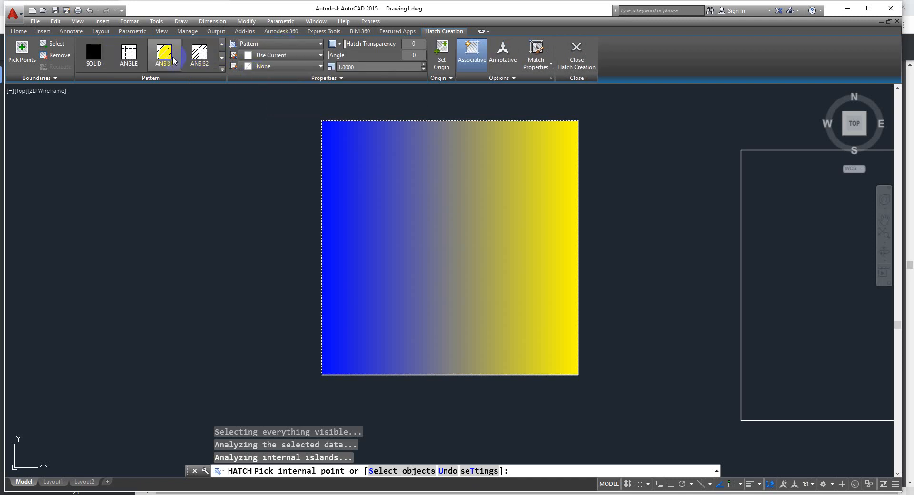
{"action": "left_click", "coordinate": [167, 52]}
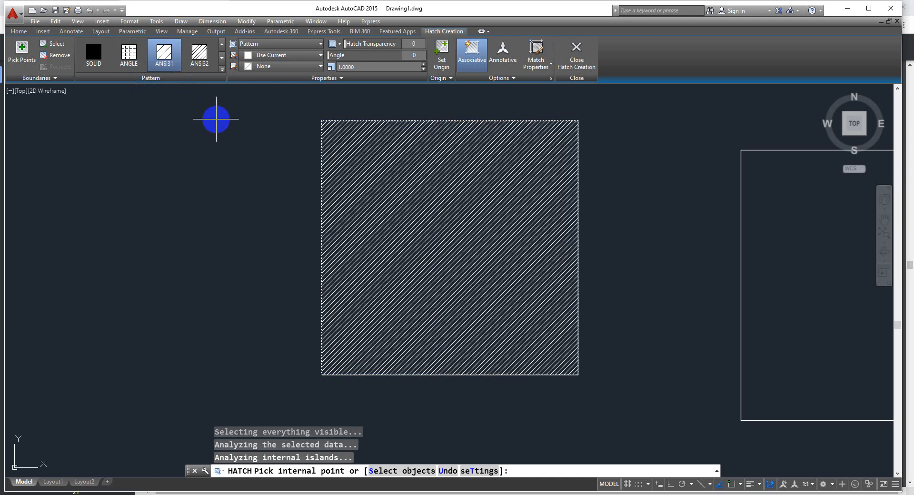
{"action": "left_click", "coordinate": [320, 55]}
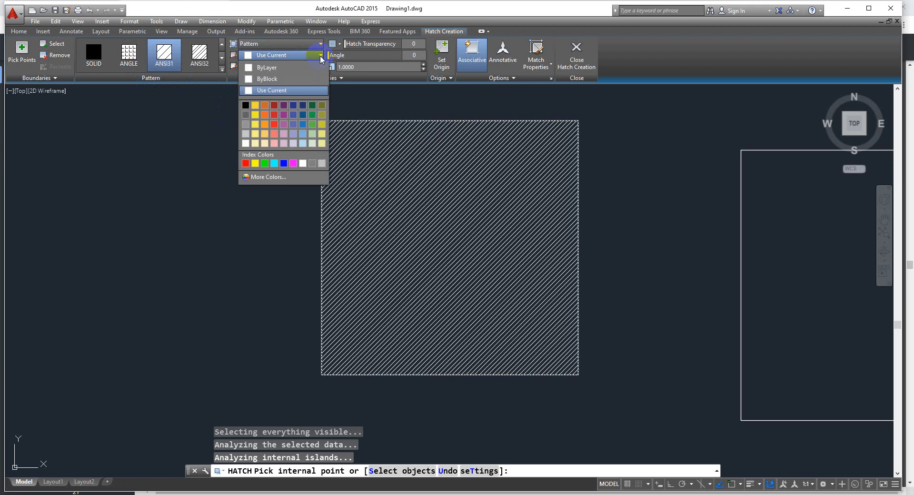
{"action": "left_click", "coordinate": [265, 163]}
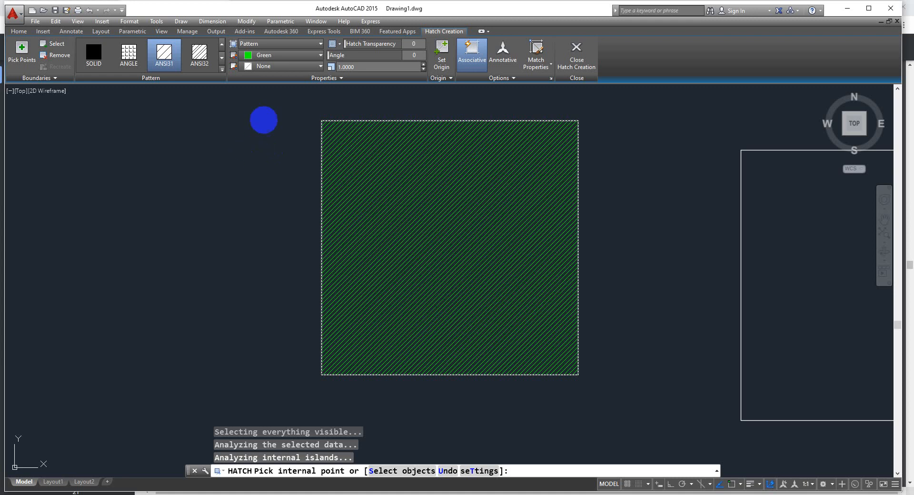
- Try a yellow 241,235,31 background color behind the hatch lines and reset the background to None
{"action": "left_click", "coordinate": [322, 67]}
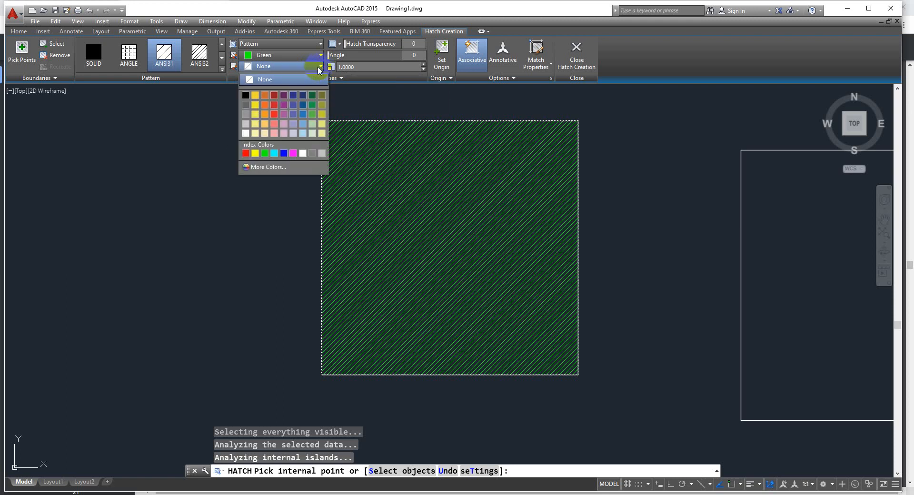
{"action": "left_click", "coordinate": [255, 105]}
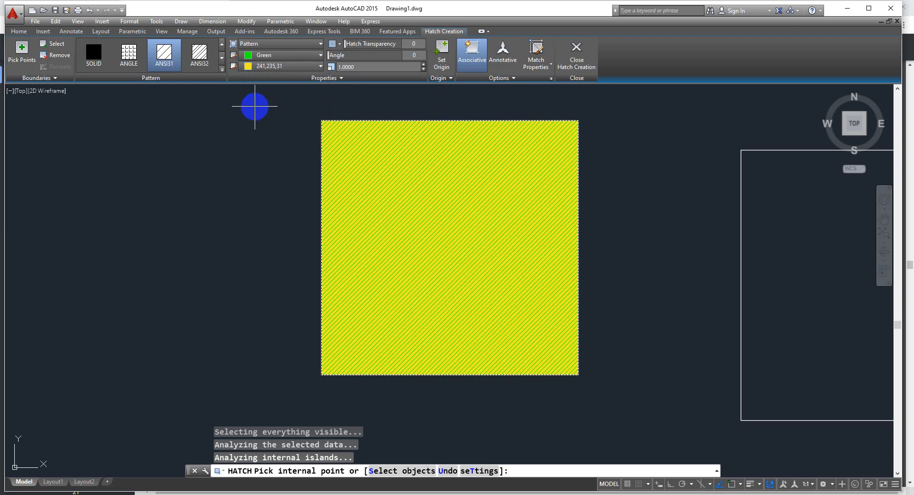
{"action": "left_click", "coordinate": [320, 68]}
{"action": "left_click", "coordinate": [250, 84]}
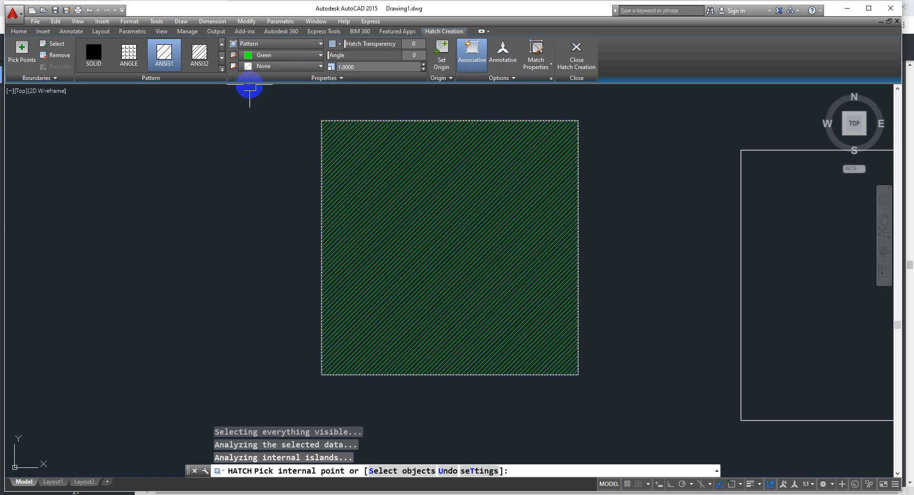
- Set the left rectangle's hatch color to ByLayer and raise the hatch transparency to 79
{"action": "left_click", "coordinate": [305, 53]}
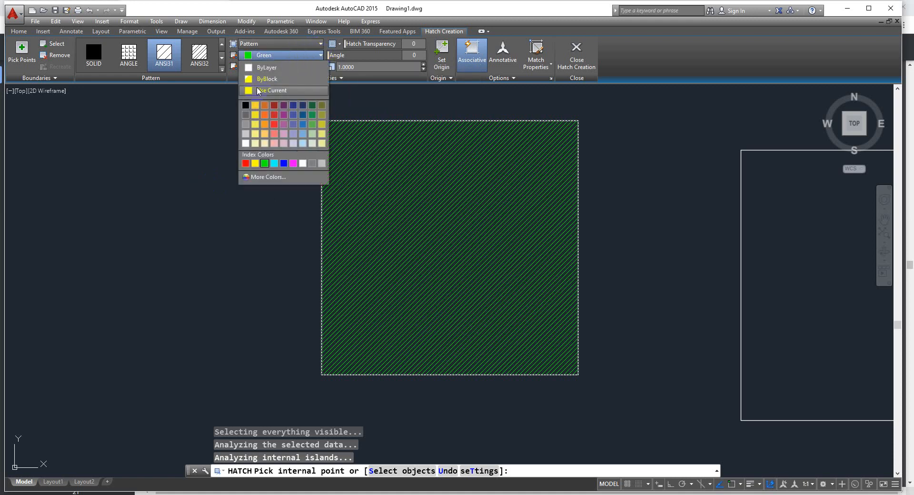
{"action": "left_click", "coordinate": [268, 70]}
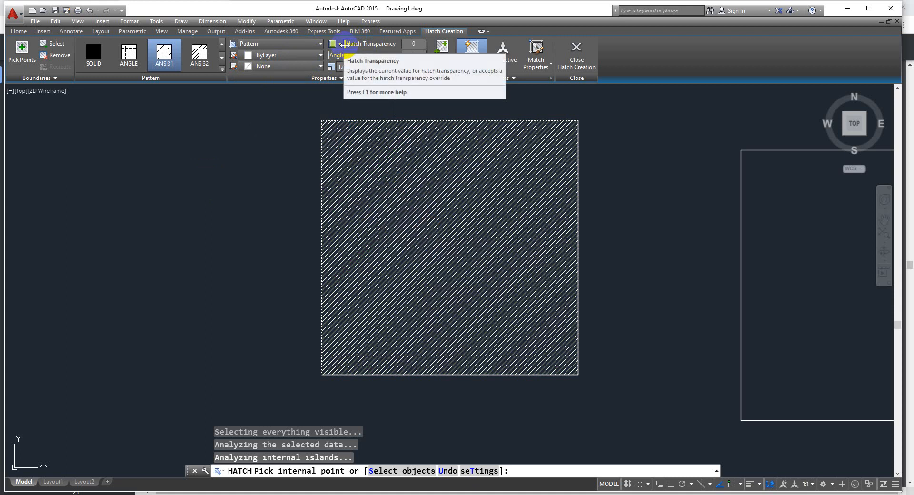
{"action": "left_click_drag", "start_coordinate": [345, 45], "coordinate": [386, 44]}
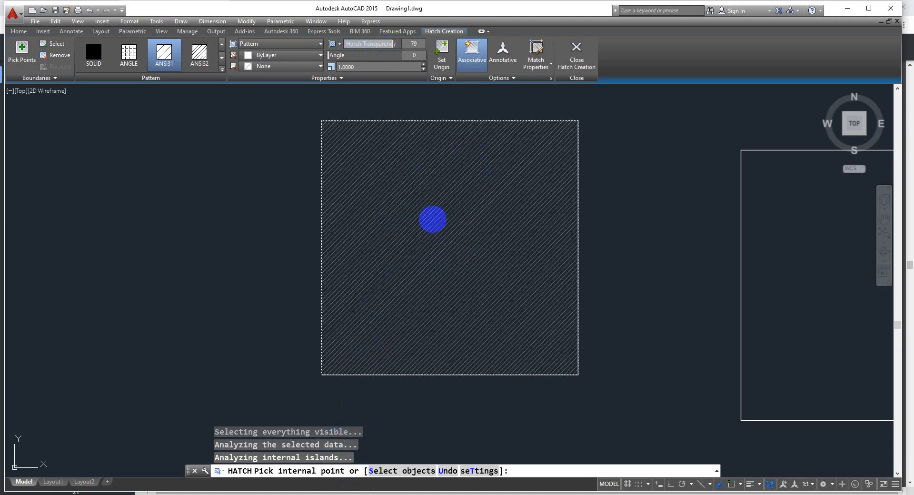
{"action": "left_click", "coordinate": [469, 209]}
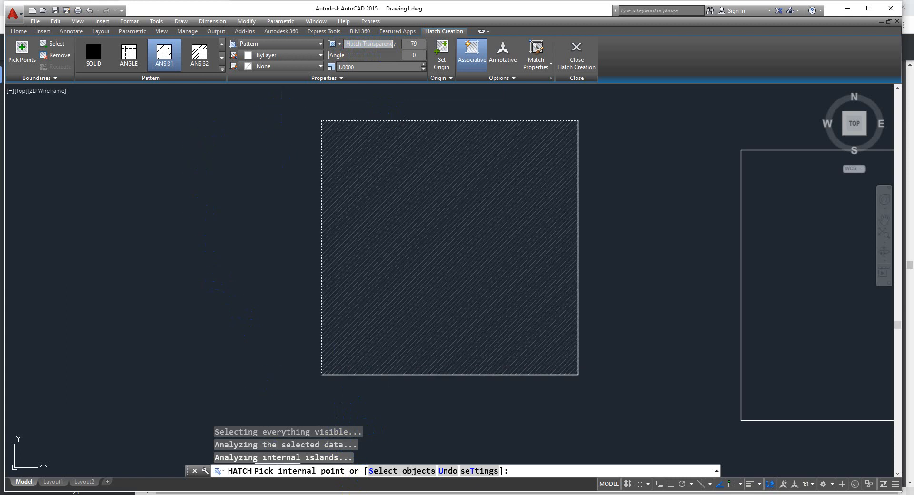
- Switch to the Google Meet call in Chrome to check on the class, and return to the AutoCAD drawing
{"action": "key", "text": "alt+Tab"}
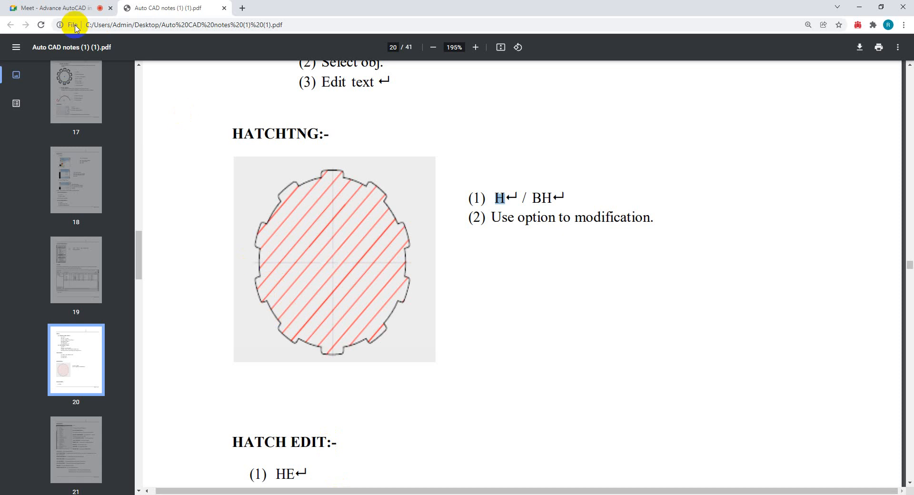
{"action": "left_click", "coordinate": [55, 10]}
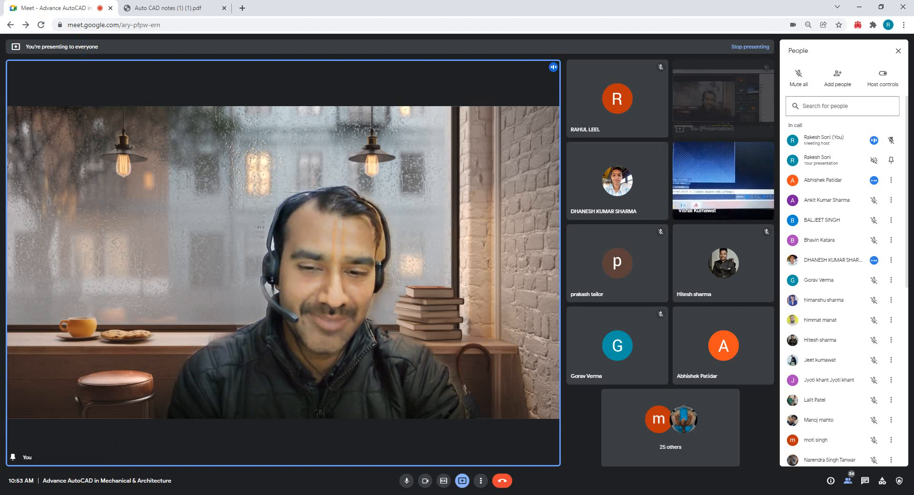
{"action": "mouse_move", "coordinate": [362, 494]}
{"action": "left_click", "coordinate": [361, 460]}
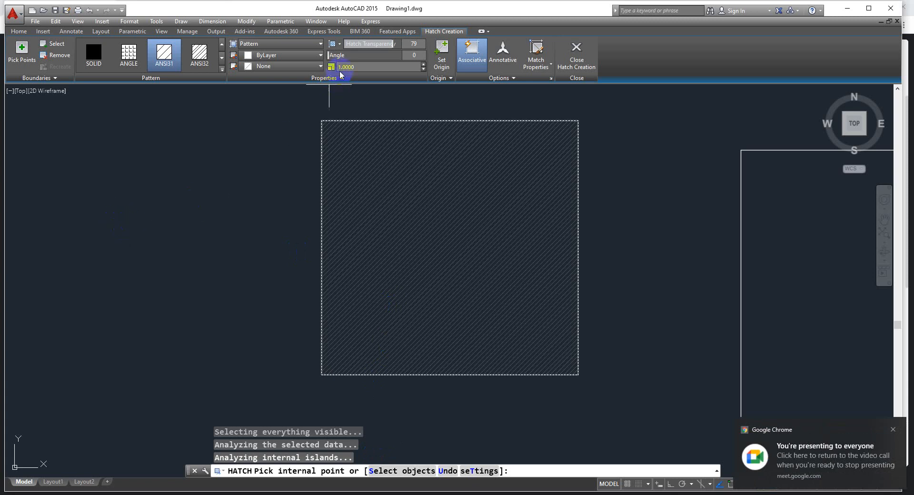
- Lower the left rectangle's hatch transparency to 70 and set the hatch angle to 90
{"action": "mouse_move", "coordinate": [390, 44]}
{"action": "left_mouse_down"}
{"action": "mouse_move", "coordinate": [337, 44]}
{"action": "mouse_move", "coordinate": [389, 51]}
{"action": "mouse_move", "coordinate": [362, 57]}
{"action": "mouse_move", "coordinate": [373, 56]}
{"action": "left_mouse_up"}
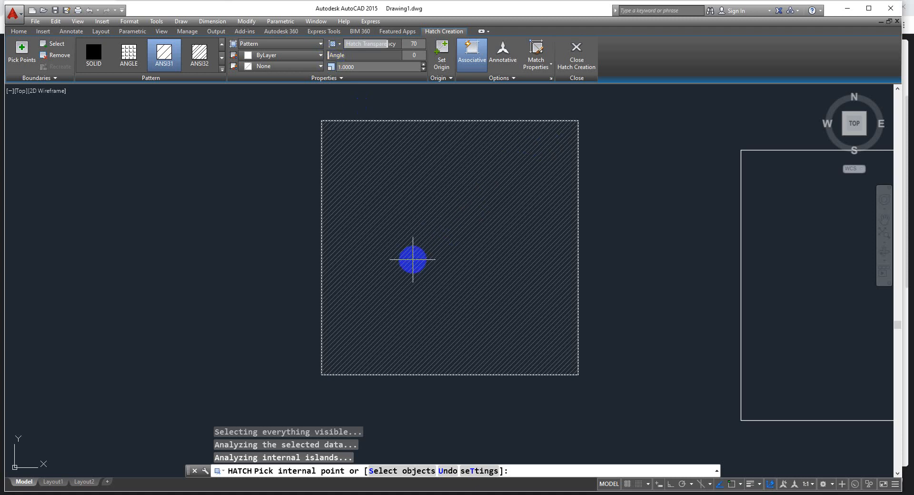
{"action": "left_click", "coordinate": [412, 261]}
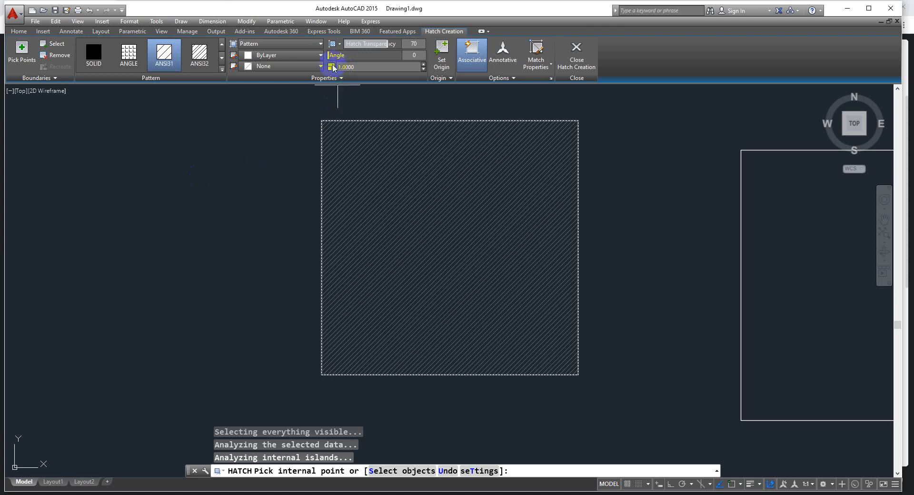
{"action": "mouse_move", "coordinate": [330, 55]}
{"action": "left_mouse_down"}
{"action": "mouse_move", "coordinate": [440, 62]}
{"action": "mouse_move", "coordinate": [329, 55]}
{"action": "left_mouse_up"}
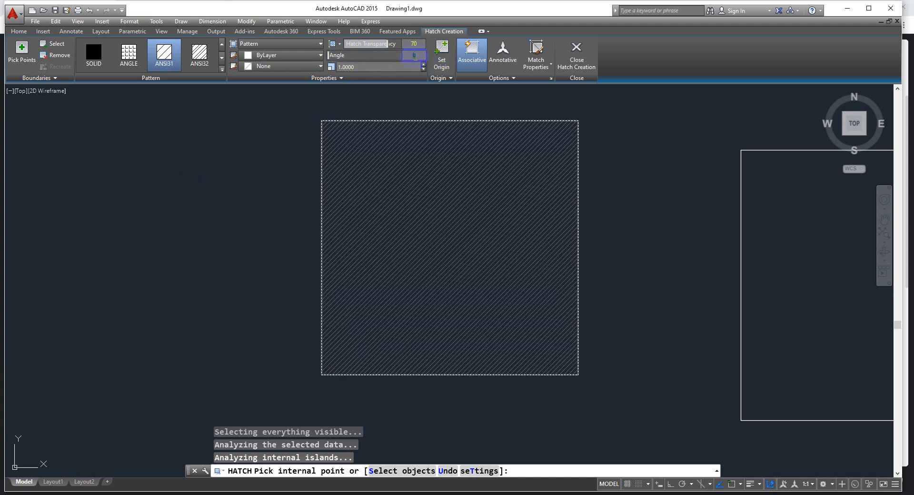
{"action": "type", "text": "90"}
{"action": "key", "text": "Return"}
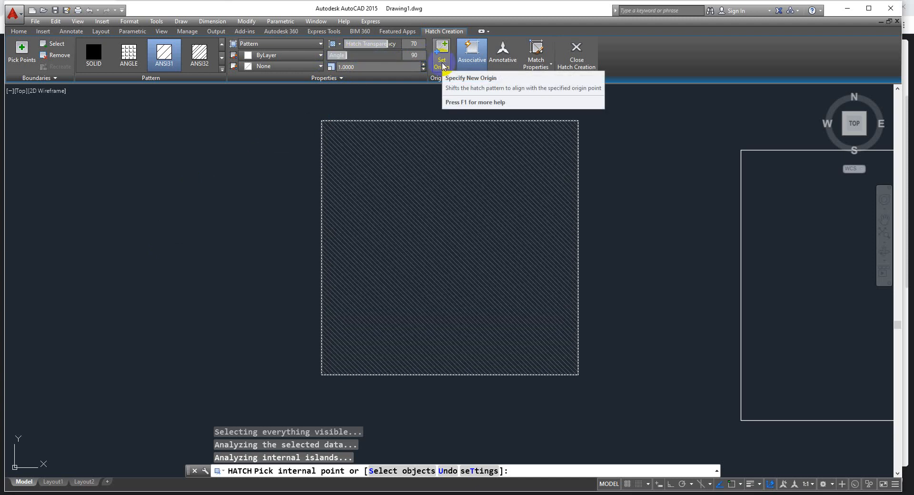
- Specify a new hatch origin near the middle of the left rectangle and set the hatch angle to 0
{"action": "left_click", "coordinate": [442, 66]}
{"action": "left_click", "coordinate": [439, 255]}
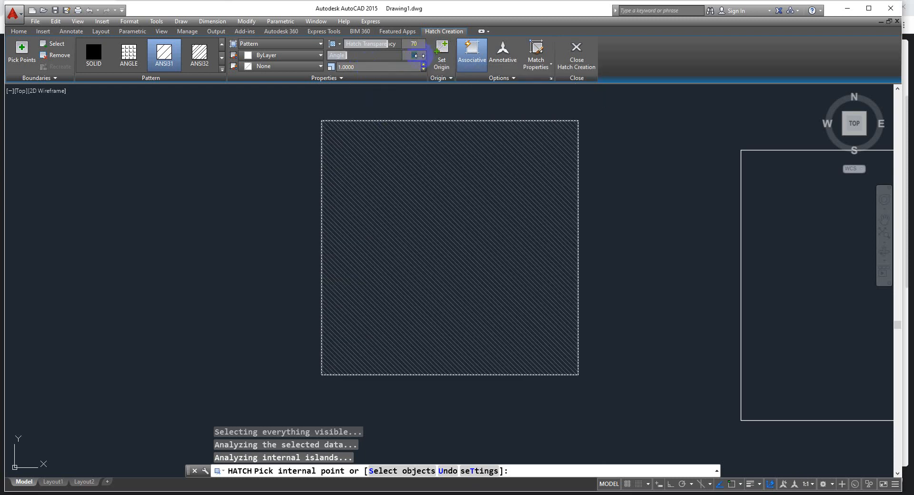
{"action": "type", "text": "0"}
{"action": "key", "text": "Return"}
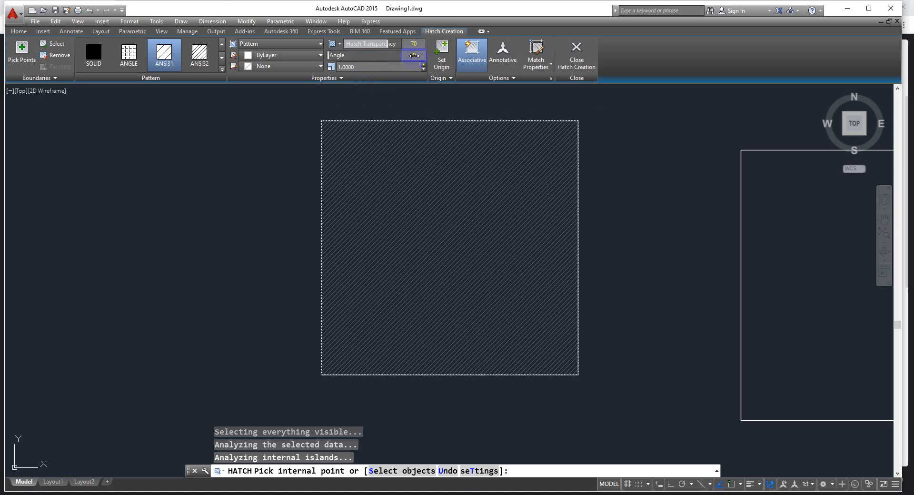
- Try a hatch angle of 45 on the left rectangle and return the angle to 0
{"action": "left_click", "coordinate": [415, 55]}
{"action": "type", "text": "45"}
{"action": "key", "text": "Return"}
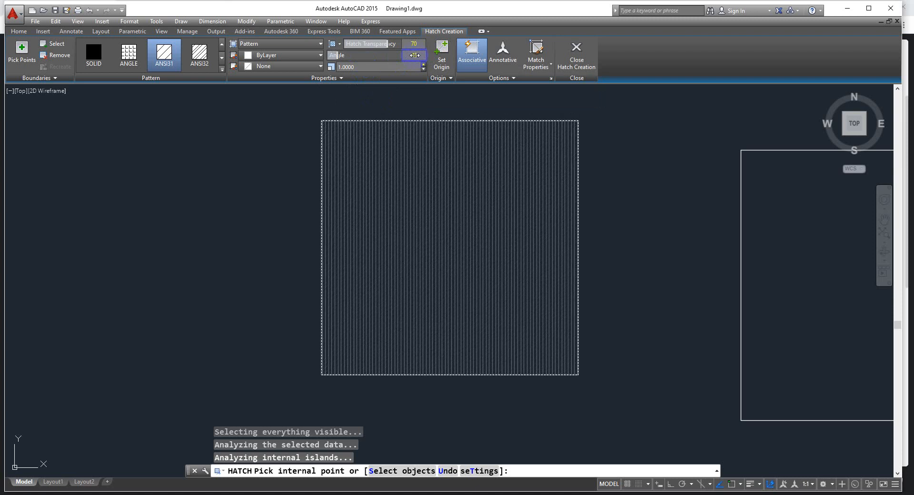
{"action": "left_click", "coordinate": [361, 75]}
{"action": "left_click", "coordinate": [415, 56]}
{"action": "type", "text": "0"}
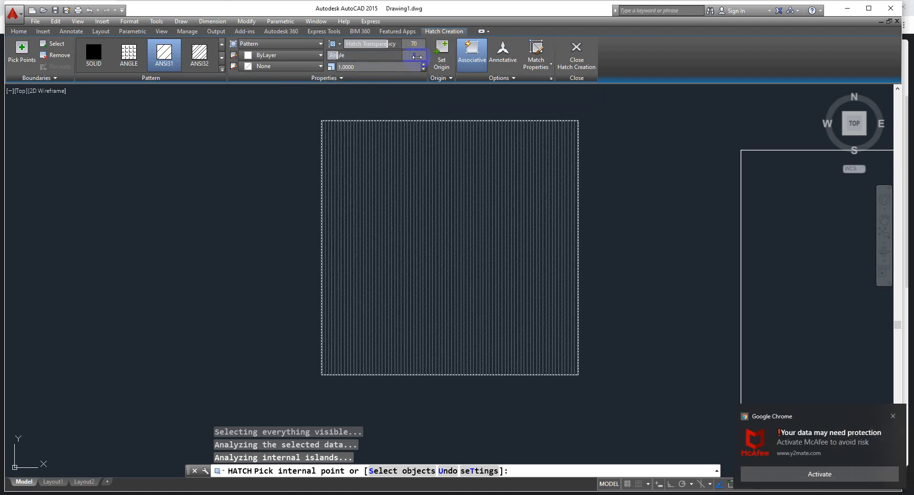
{"action": "left_click", "coordinate": [383, 90]}
{"action": "left_click", "coordinate": [384, 55]}
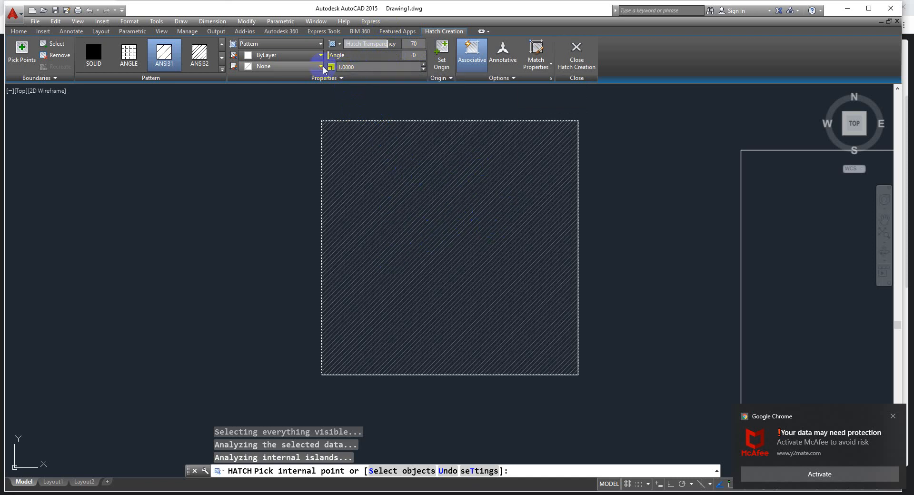
- Increase the hatch pattern scale to 2 and to 3, and finish creating the left rectangle's hatch
{"action": "left_click", "coordinate": [367, 66]}
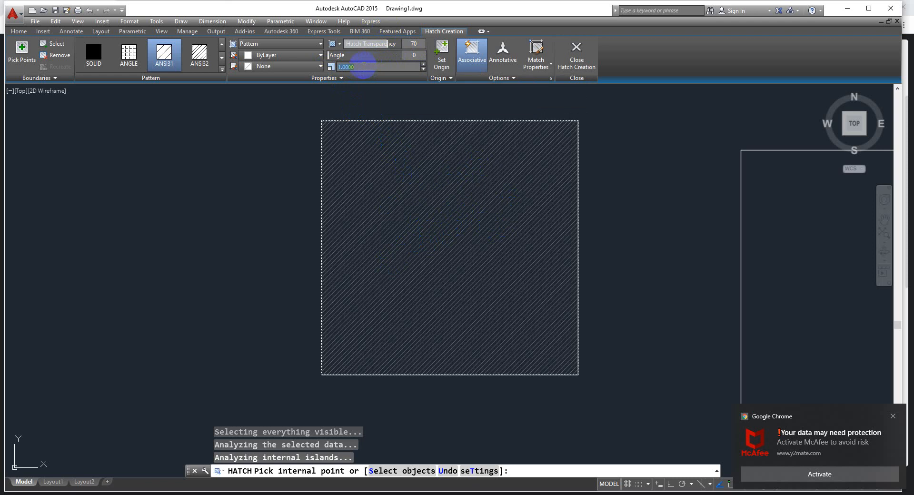
{"action": "key", "text": "Return"}
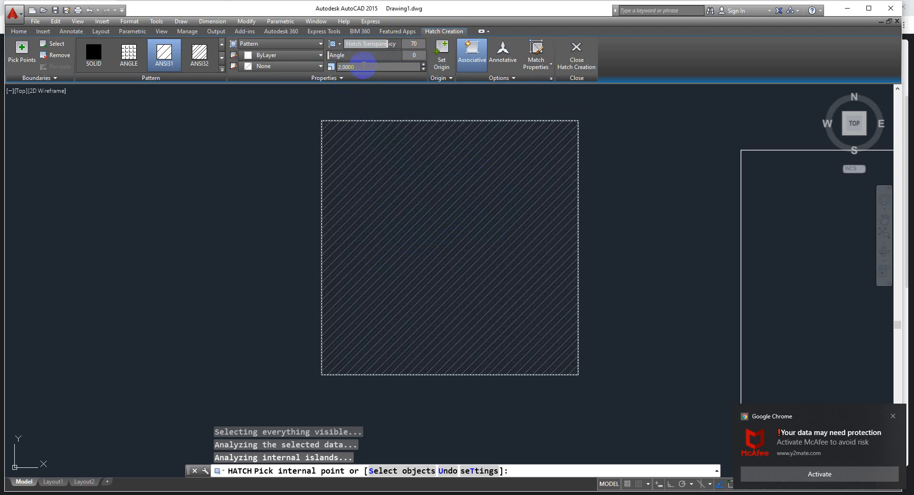
{"action": "left_click", "coordinate": [359, 67]}
{"action": "key", "text": "Return"}
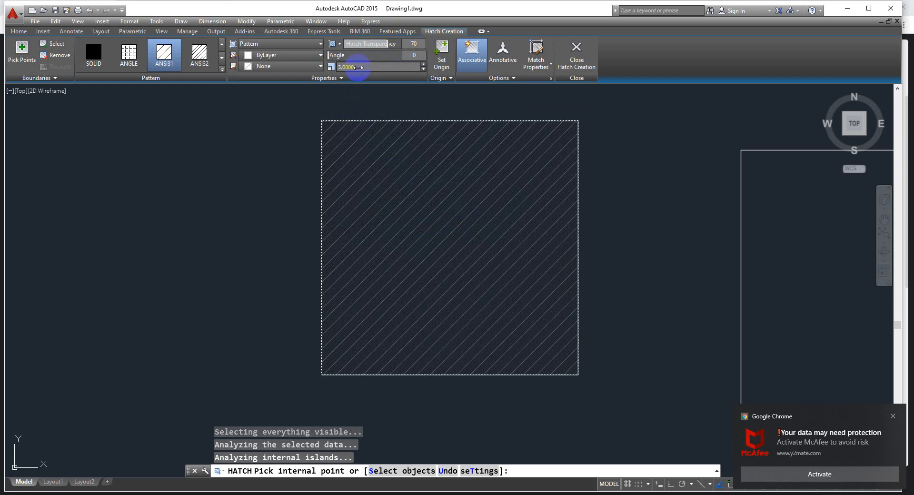
{"action": "left_click", "coordinate": [892, 417]}
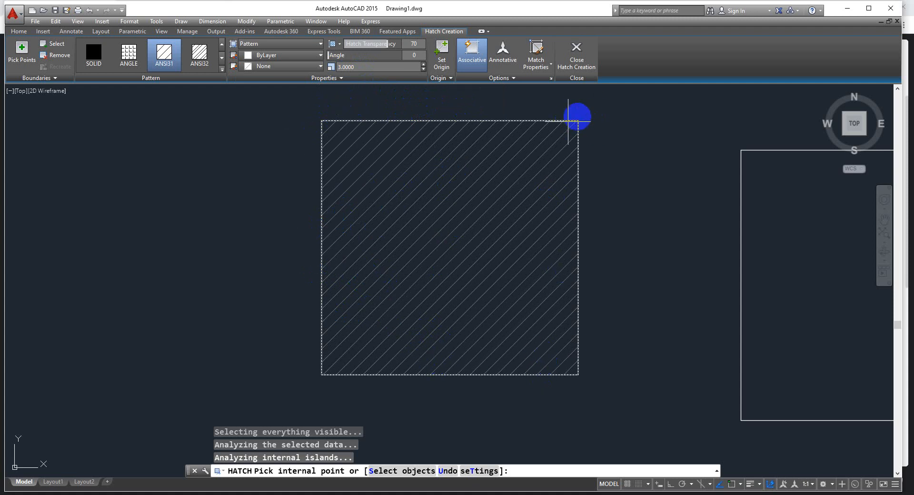
{"action": "left_click", "coordinate": [576, 63]}
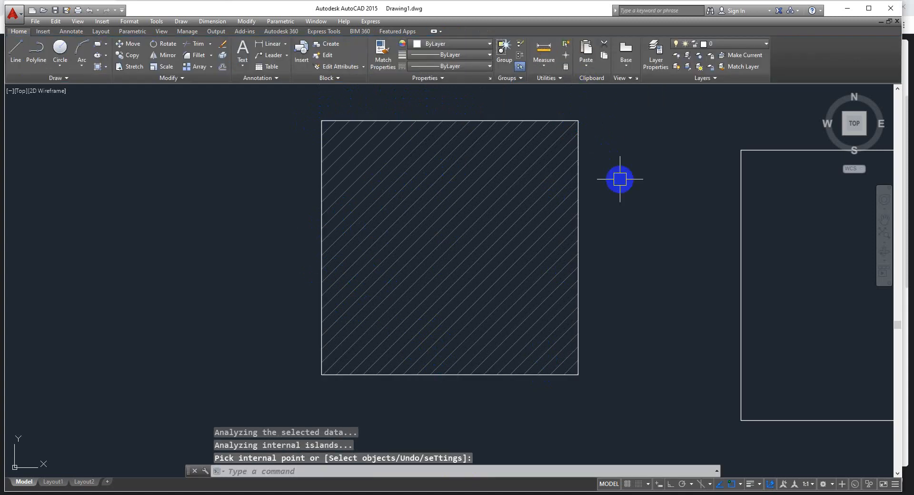
- Edit the finished hatch in the left rectangle and set its pattern scale to 4
{"action": "scroll", "coordinate": [651, 346], "scroll_direction": "down", "scroll_amount": 4}
{"action": "middle_click_drag", "start_coordinate": [661, 360], "coordinate": [453, 313]}
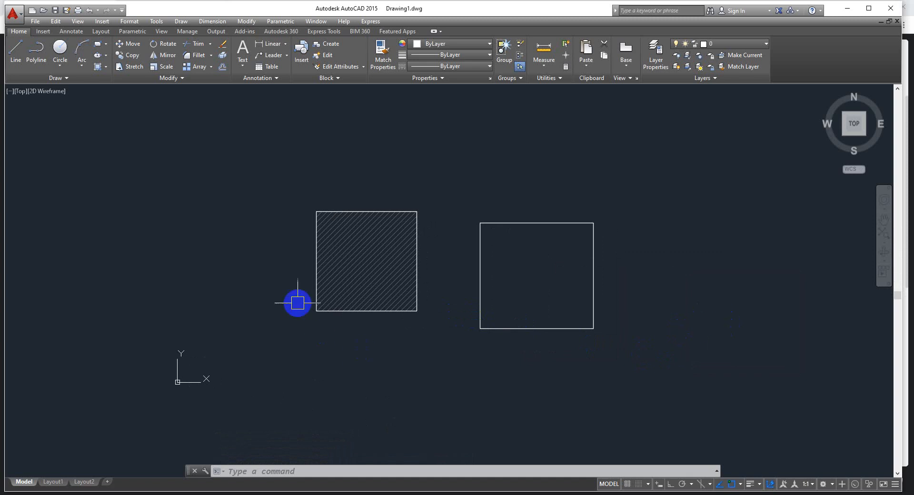
{"action": "left_click", "coordinate": [365, 261]}
{"action": "mouse_move", "coordinate": [366, 261]}
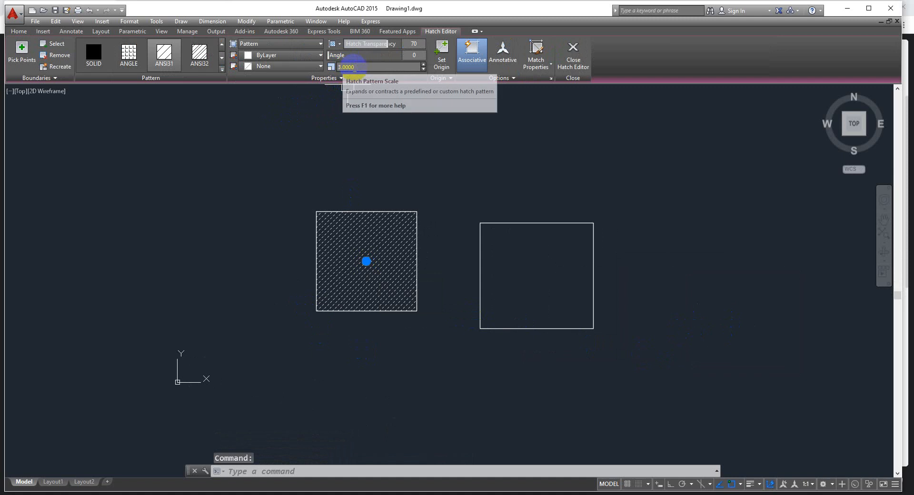
{"action": "left_click", "coordinate": [355, 66]}
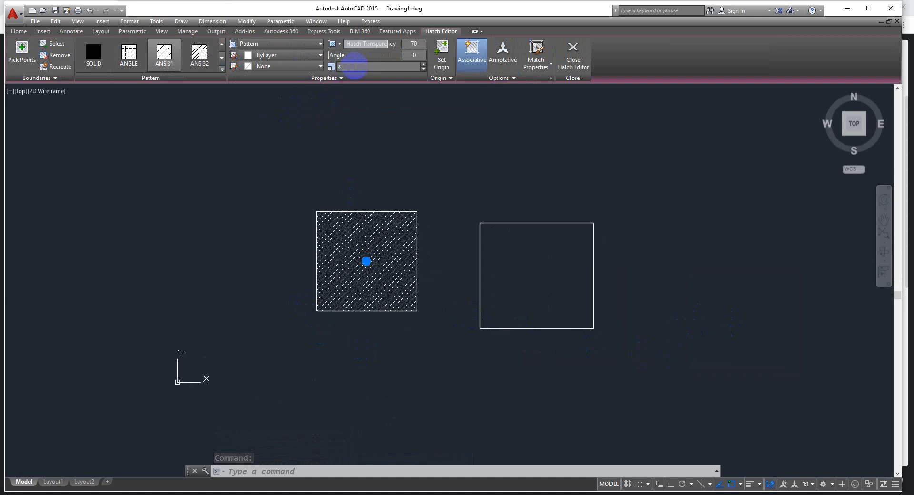
{"action": "type", "text": "4"}
{"action": "key", "text": "Return"}
{"action": "key", "text": "Escape"}
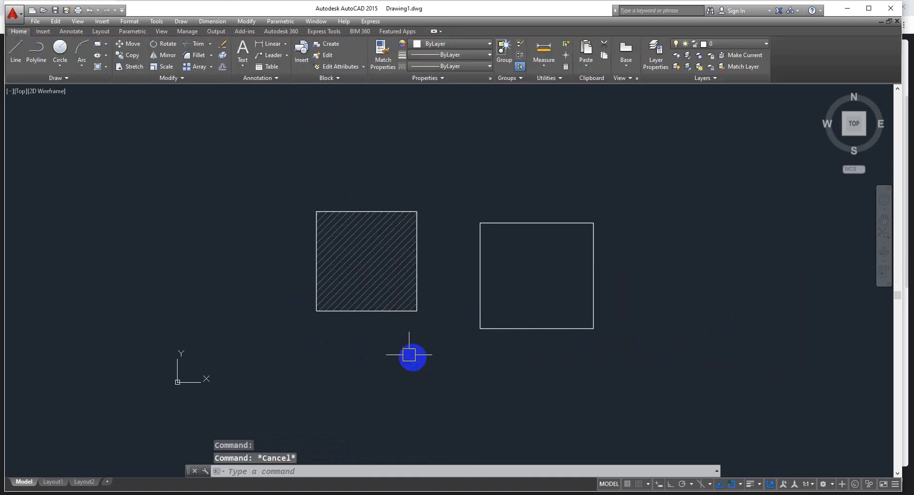
{"action": "scroll", "coordinate": [286, 257], "scroll_direction": "up", "scroll_amount": 1}
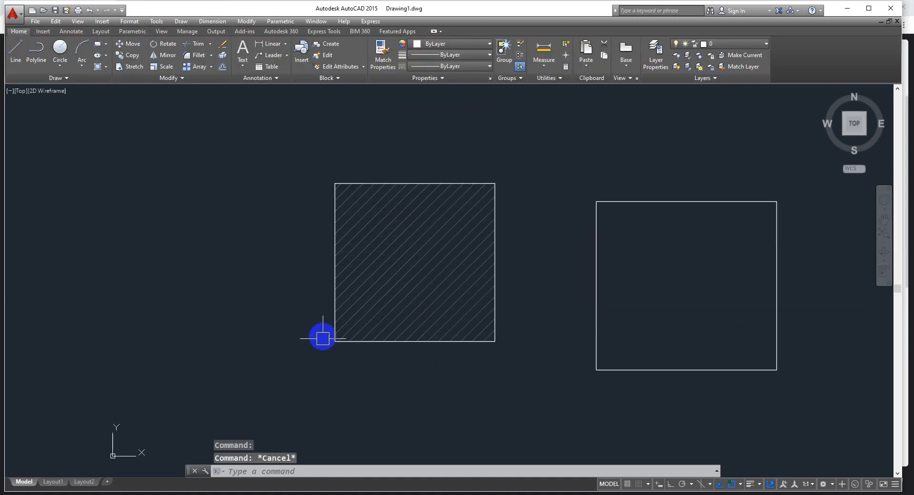
{"action": "scroll", "coordinate": [293, 345], "scroll_direction": "up", "scroll_amount": 2}
{"action": "middle_click_drag", "start_coordinate": [291, 344], "coordinate": [324, 375]}
{"action": "scroll", "coordinate": [447, 281], "scroll_direction": "down", "scroll_amount": 2}
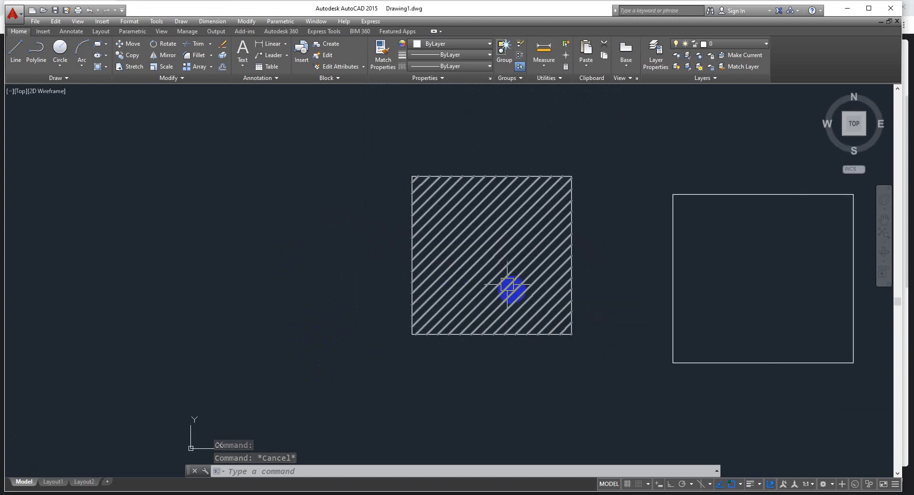
{"action": "left_click", "coordinate": [493, 255]}
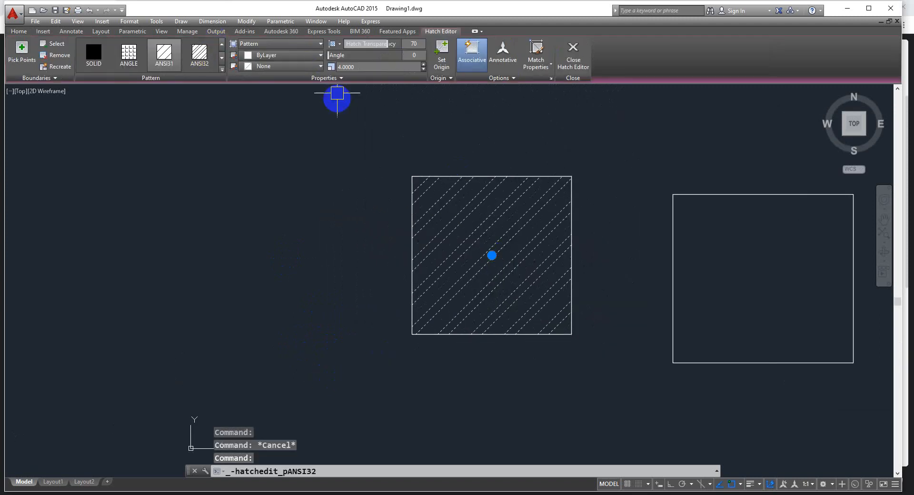
{"action": "key", "text": "Escape"}
{"action": "key", "text": "Escape"}
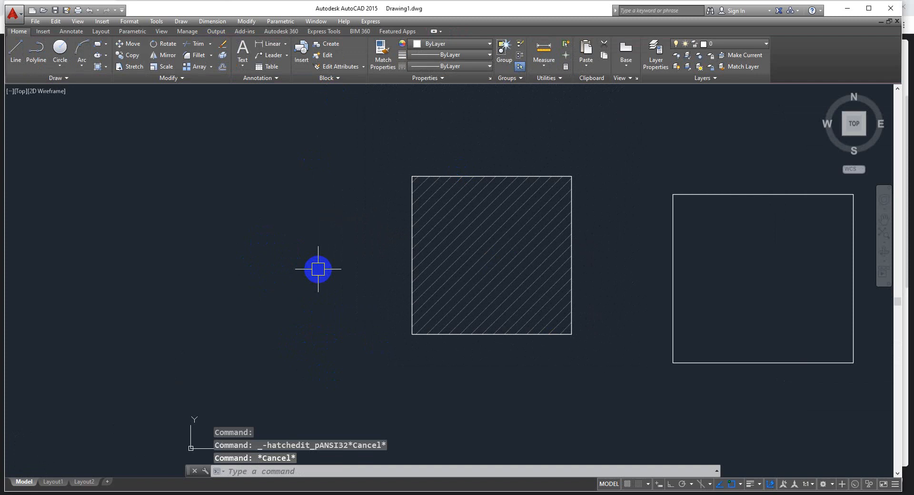
- Open the Hatch Edit dialog for the left rectangle's hatch and place it clear of the drawing's lower edge
{"action": "type", "text": "h"}
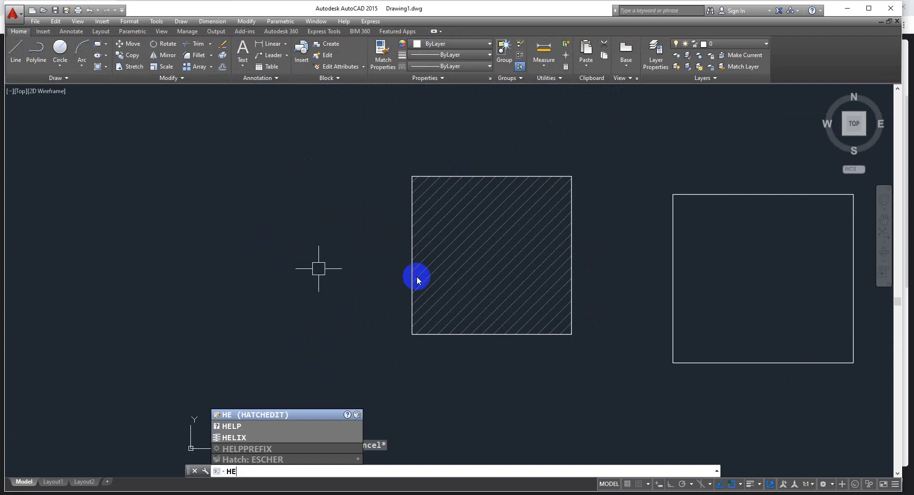
{"action": "key", "text": "Return"}
{"action": "left_click", "coordinate": [441, 246]}
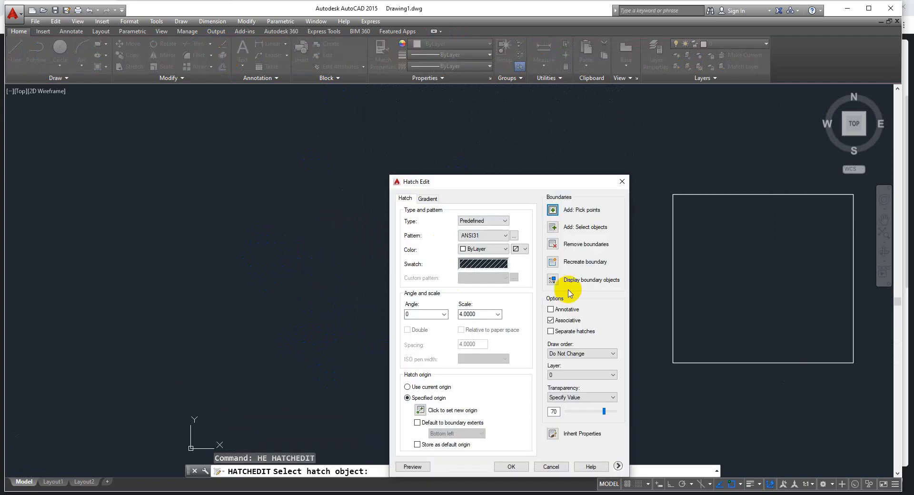
{"action": "left_click_drag", "start_coordinate": [468, 174], "coordinate": [445, 119]}
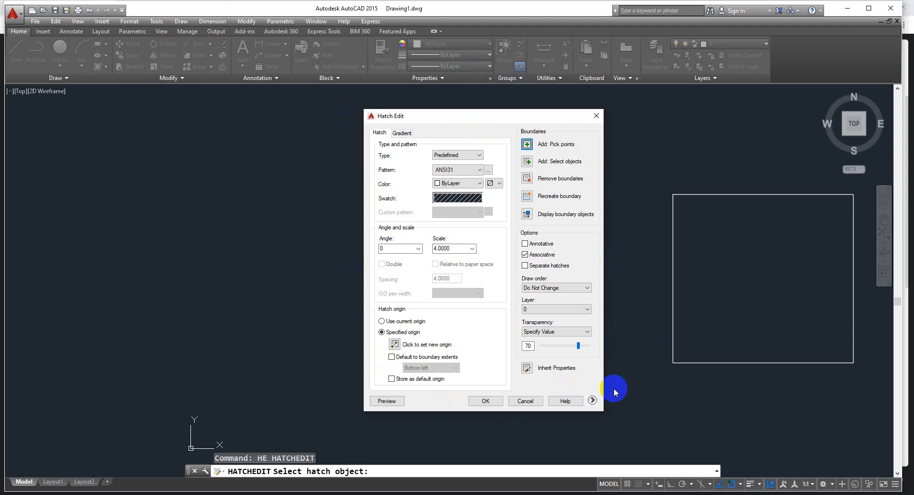
- Browse the ISO and Other Predefined swatches in the hatch pattern palette and close it without choosing one
{"action": "left_click", "coordinate": [488, 170]}
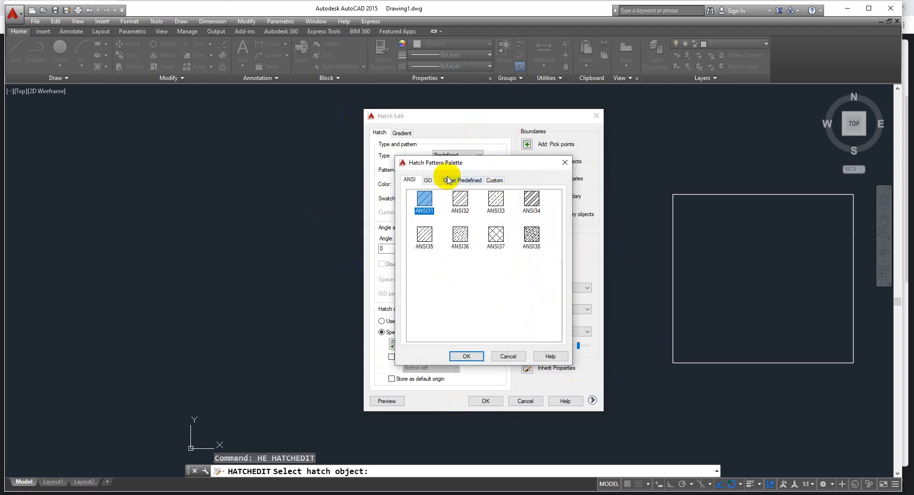
{"action": "left_click", "coordinate": [428, 181]}
{"action": "left_click", "coordinate": [473, 183]}
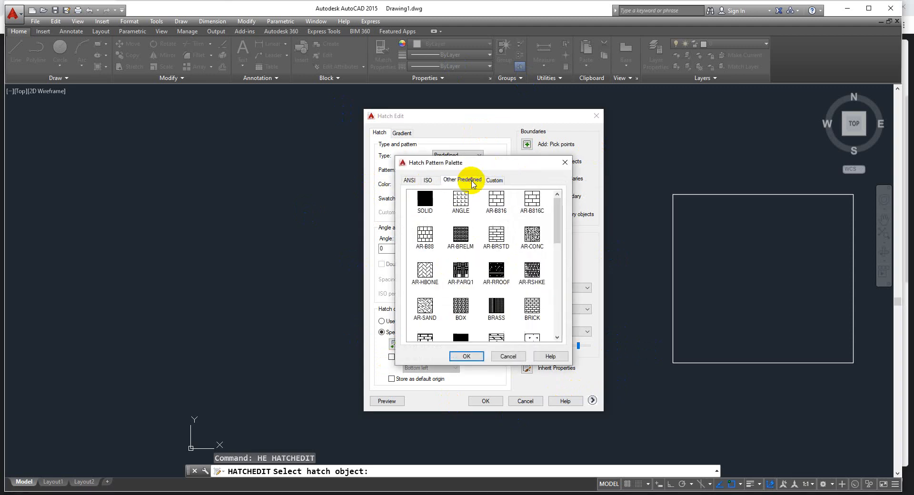
{"action": "mouse_move", "coordinate": [556, 205]}
{"action": "left_mouse_down"}
{"action": "mouse_move", "coordinate": [573, 323]}
{"action": "mouse_move", "coordinate": [577, 167]}
{"action": "left_mouse_up"}
{"action": "left_click", "coordinate": [565, 162]}
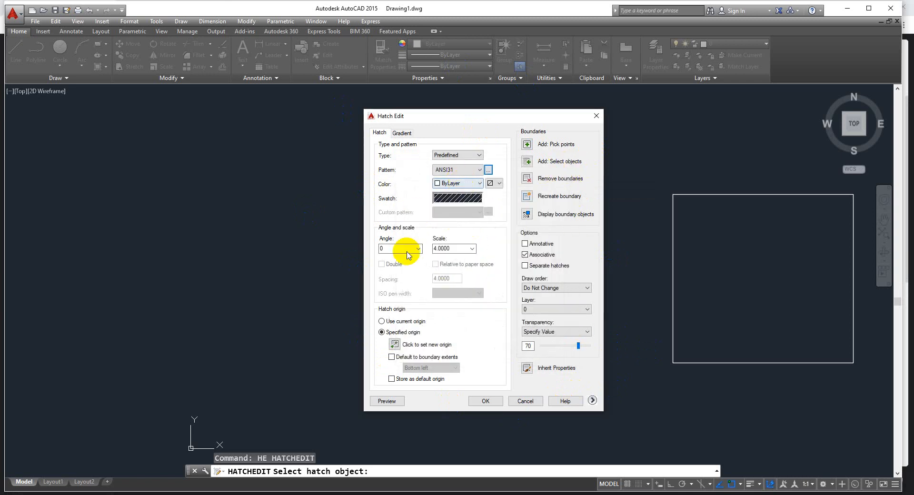
- Look through the hatch's list of predefined pattern names, keep ANSI31, and examine the scale setting
{"action": "left_click", "coordinate": [477, 172]}
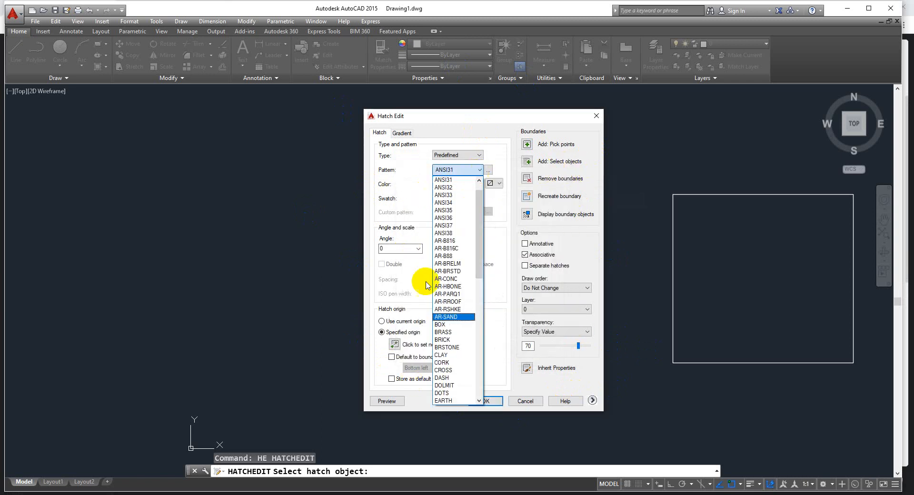
{"action": "scroll", "coordinate": [464, 324], "scroll_direction": "down", "scroll_amount": 5}
{"action": "scroll", "coordinate": [458, 312], "scroll_direction": "down", "scroll_amount": 8}
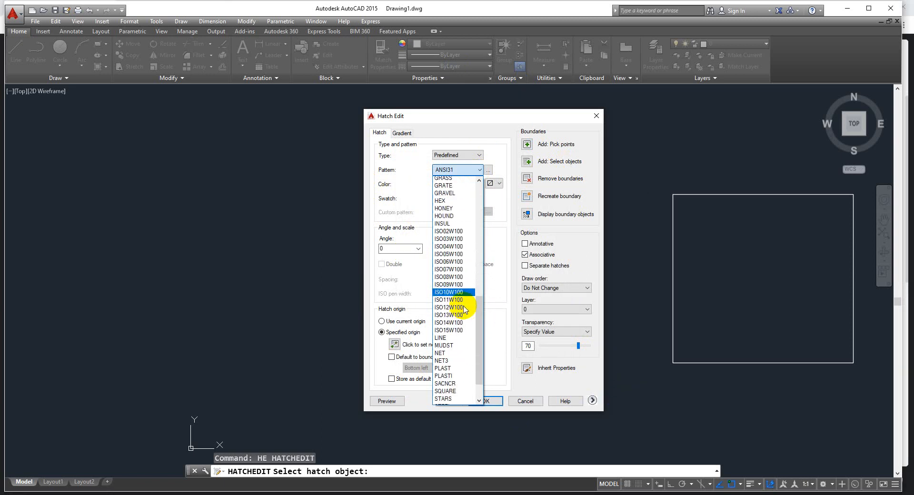
{"action": "left_click", "coordinate": [506, 211]}
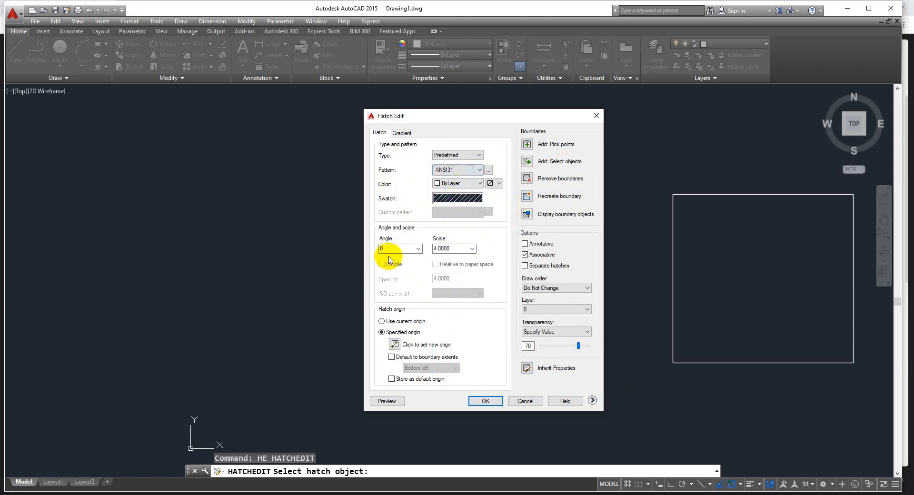
{"action": "left_click", "coordinate": [439, 250]}
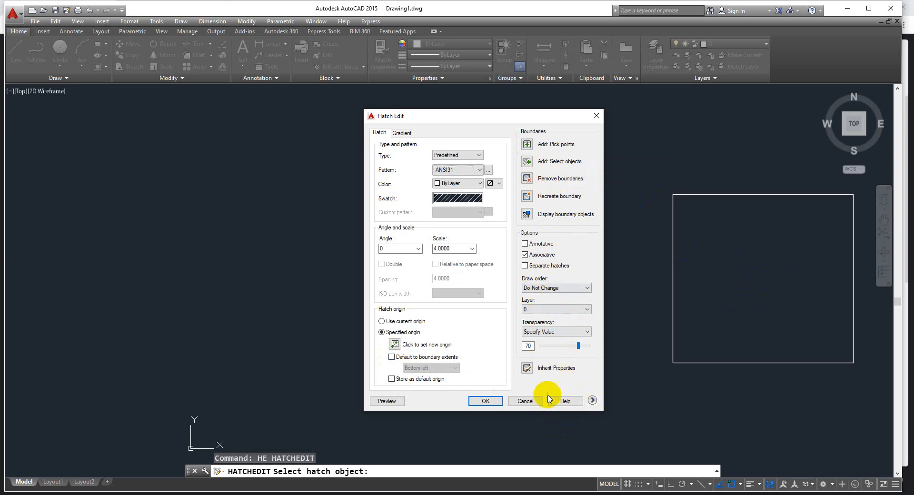
- Expand the additional hatch options, examine the island display styles, and close the dialog without applying changes
{"action": "left_click", "coordinate": [592, 400]}
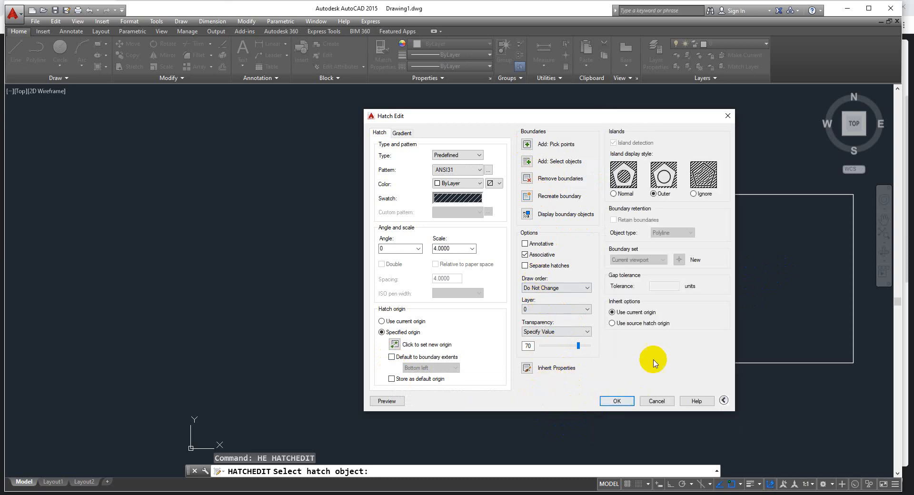
{"action": "left_click_drag", "start_coordinate": [529, 119], "coordinate": [343, 115]}
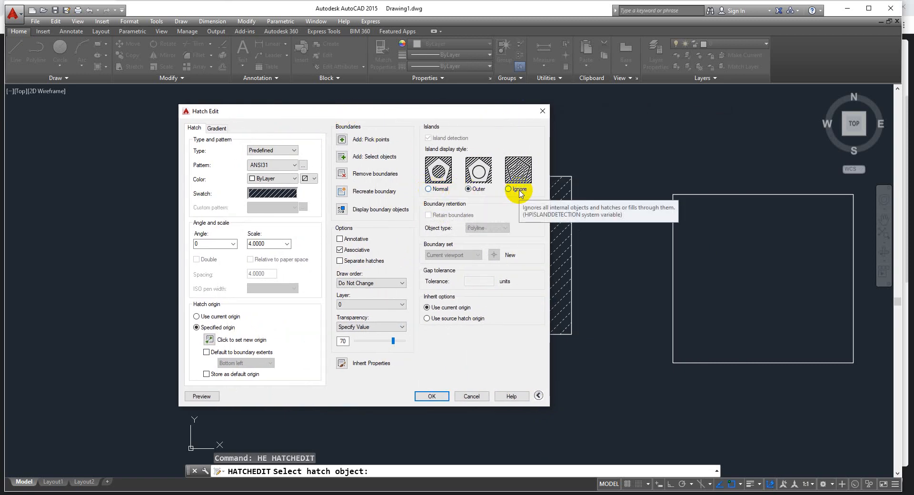
{"action": "left_click", "coordinate": [543, 112]}
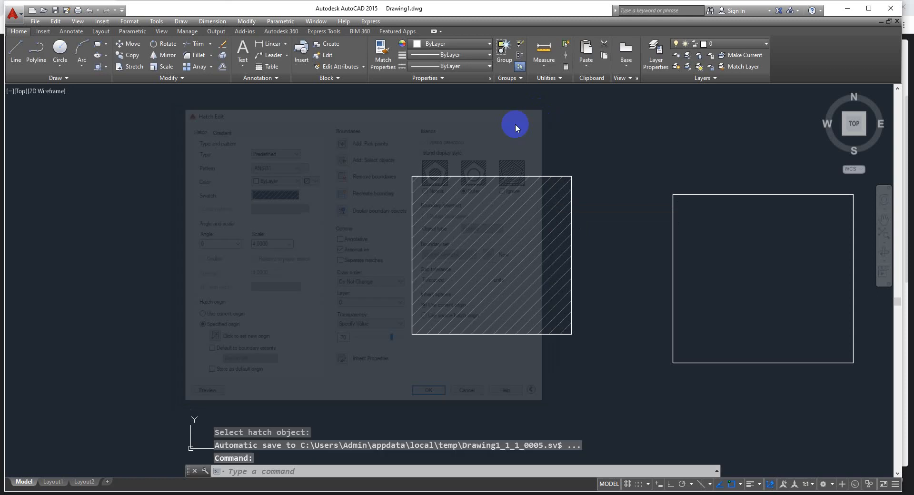
- Draw a larger rectangle around the unhatched right rectangle, leaving a margin on all sides
{"action": "middle_click_drag", "start_coordinate": [551, 281], "coordinate": [368, 283]}
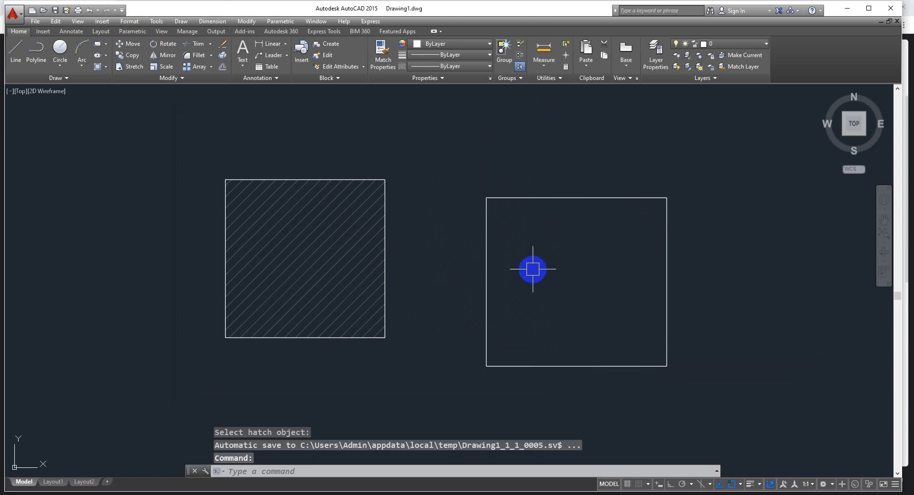
{"action": "type", "text": "rec"}
{"action": "key", "text": "Return"}
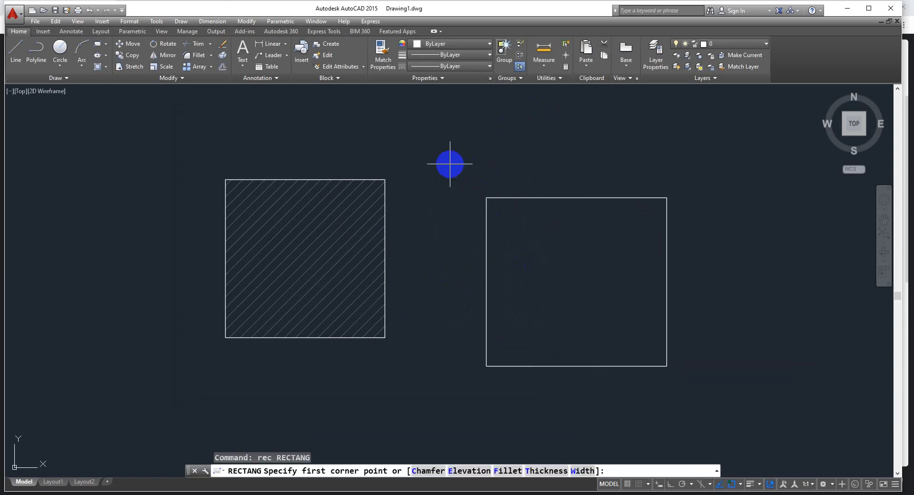
{"action": "left_click", "coordinate": [449, 164]}
{"action": "left_click", "coordinate": [711, 403]}
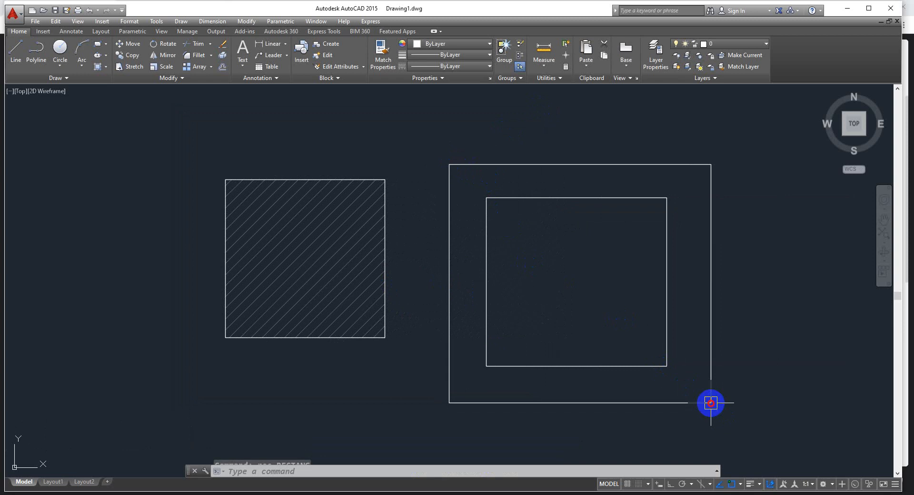
- Draw a circle near the middle of the inner right rectangle, entirely inside it
{"action": "type", "text": "c"}
{"action": "key", "text": "Return"}
{"action": "left_click", "coordinate": [560, 279]}
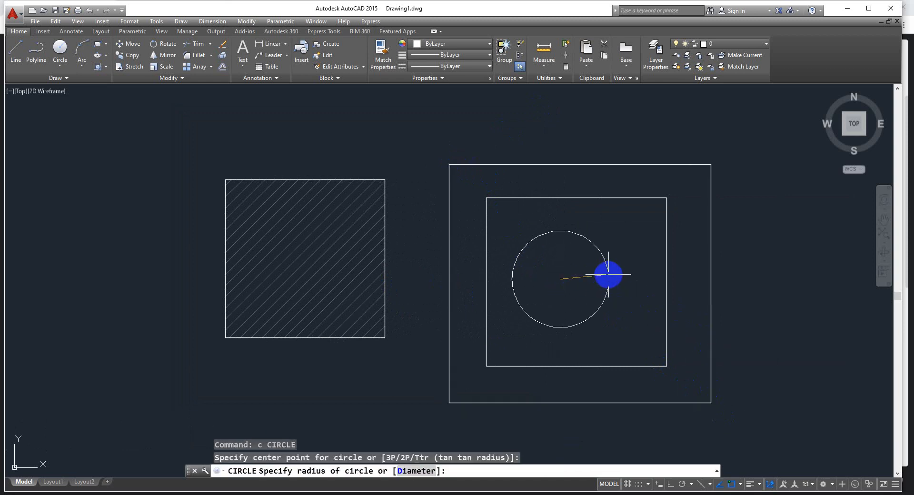
{"action": "left_click", "coordinate": [608, 271]}
{"action": "key", "text": "Escape"}
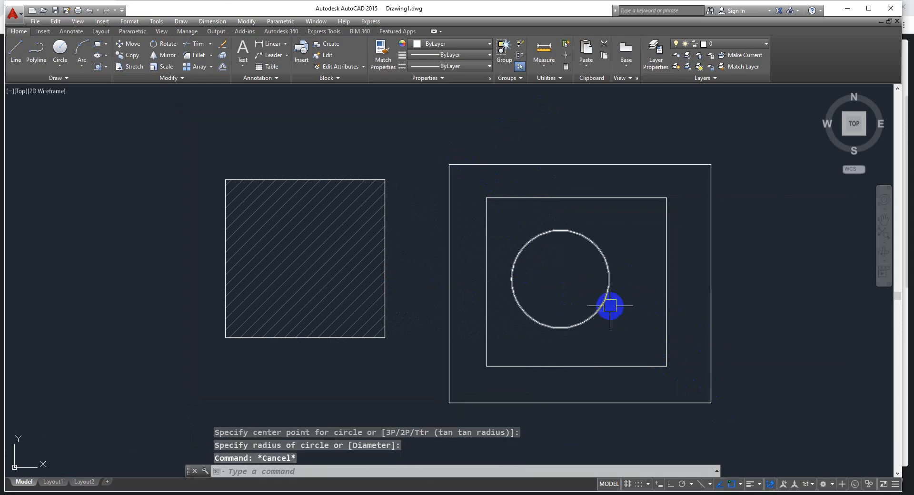
- Hatch the area between the outer and inner right rectangles
{"action": "type", "text": "h"}
{"action": "key", "text": "Return"}
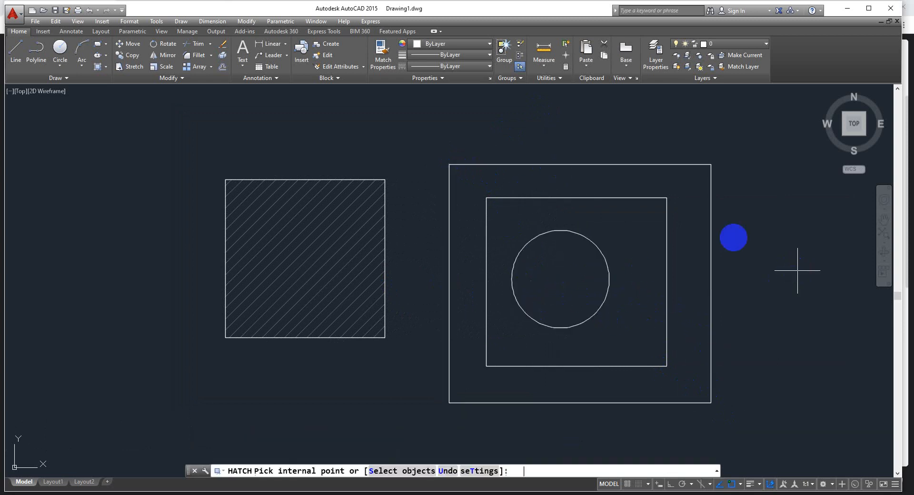
{"action": "left_click", "coordinate": [690, 185]}
{"action": "key", "text": "Return"}
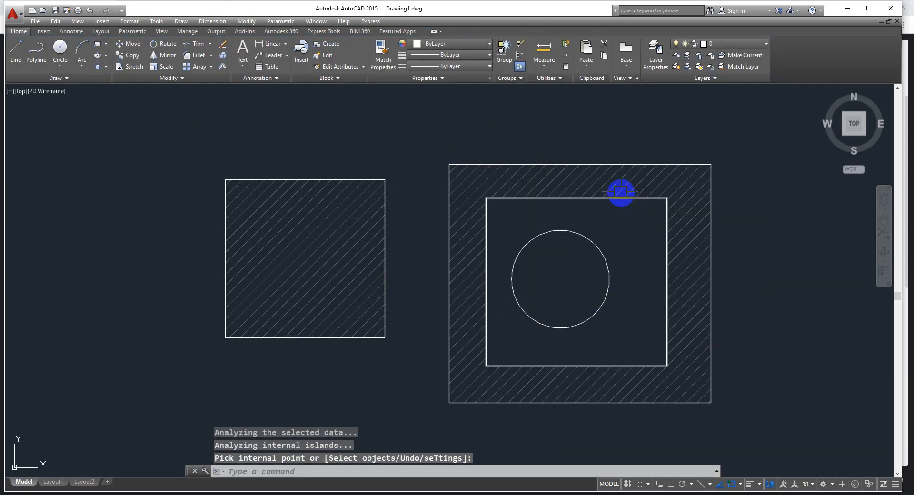
- Edit the hatch between the nested rectangles, try the Normal and Outer island display styles, and apply Ignore
{"action": "type", "text": "he"}
{"action": "key", "text": "Return"}
{"action": "left_click", "coordinate": [595, 186]}
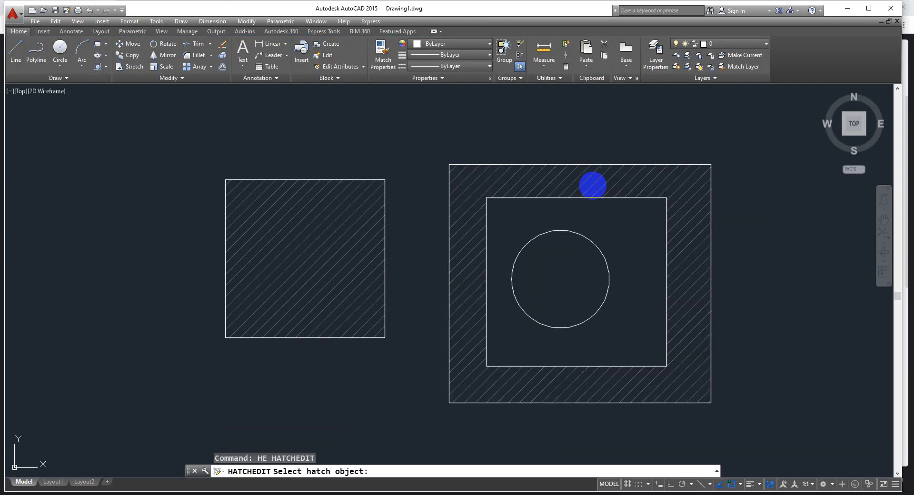
{"action": "left_click_drag", "start_coordinate": [506, 186], "coordinate": [265, 139]}
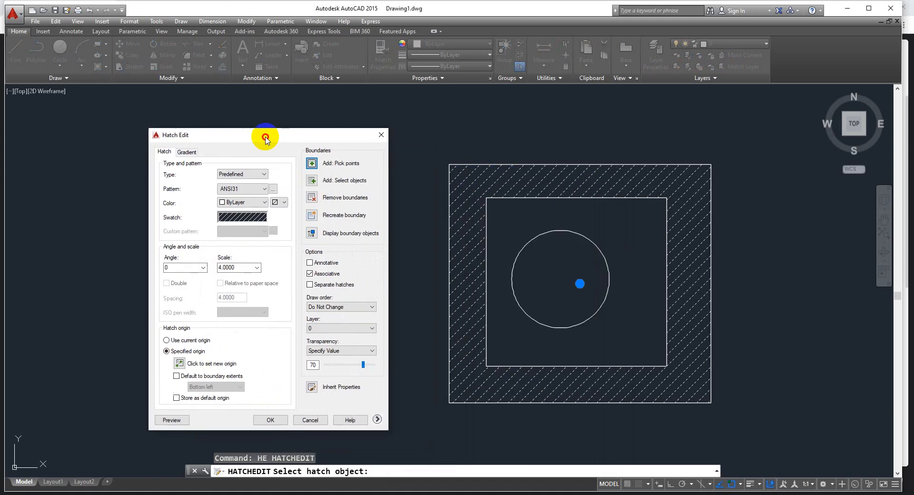
{"action": "left_click", "coordinate": [377, 420]}
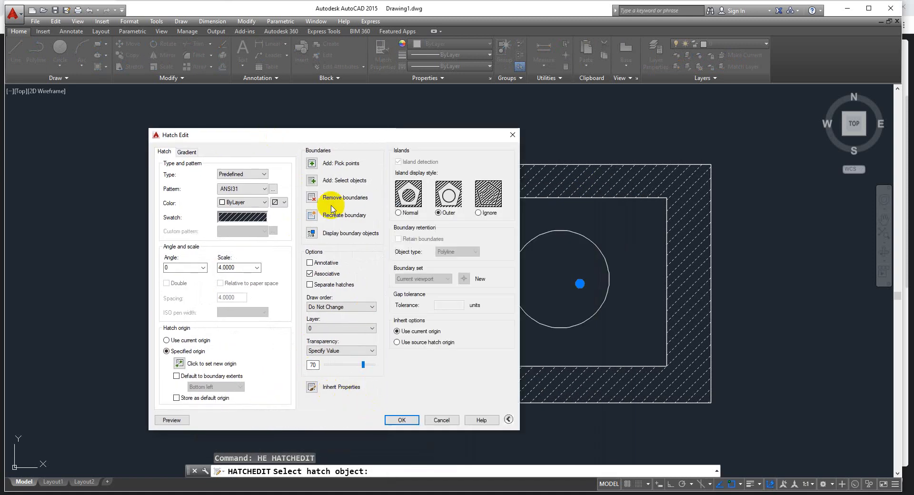
{"action": "mouse_move", "coordinate": [322, 133]}
{"action": "left_mouse_down"}
{"action": "mouse_move", "coordinate": [197, 133]}
{"action": "mouse_move", "coordinate": [206, 133]}
{"action": "left_mouse_up"}
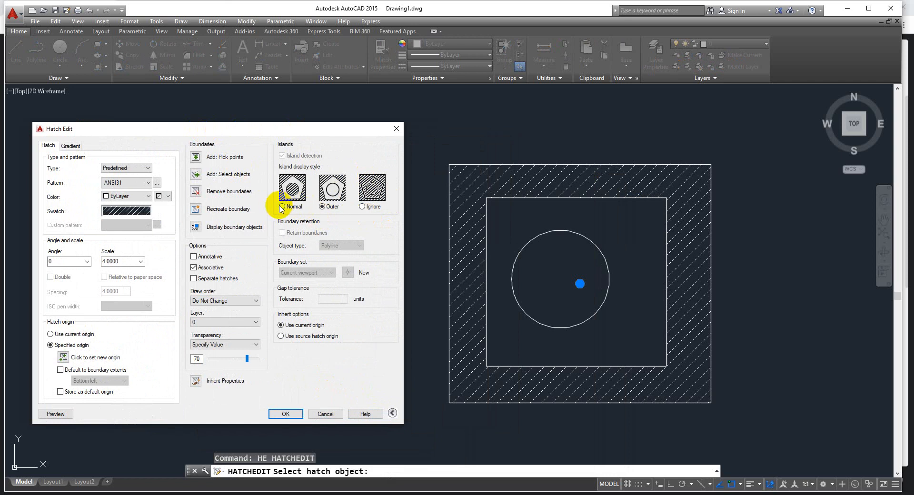
{"action": "left_click", "coordinate": [282, 207]}
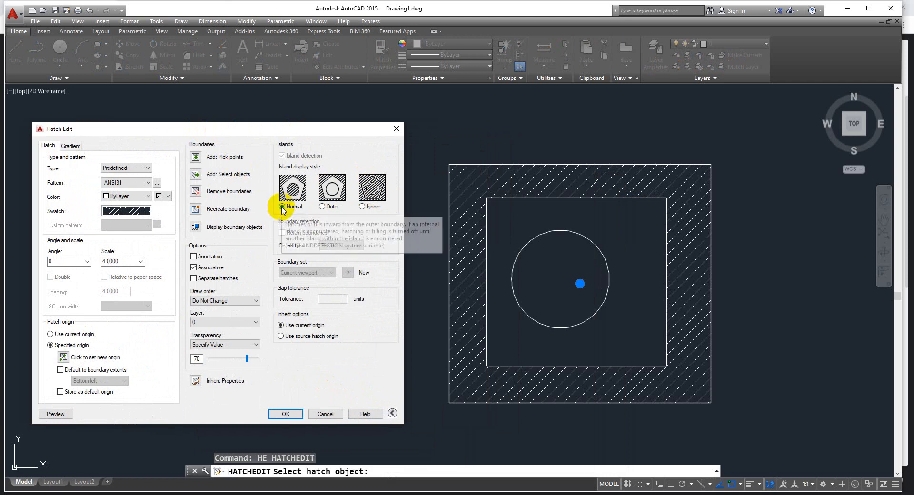
{"action": "left_click", "coordinate": [331, 207]}
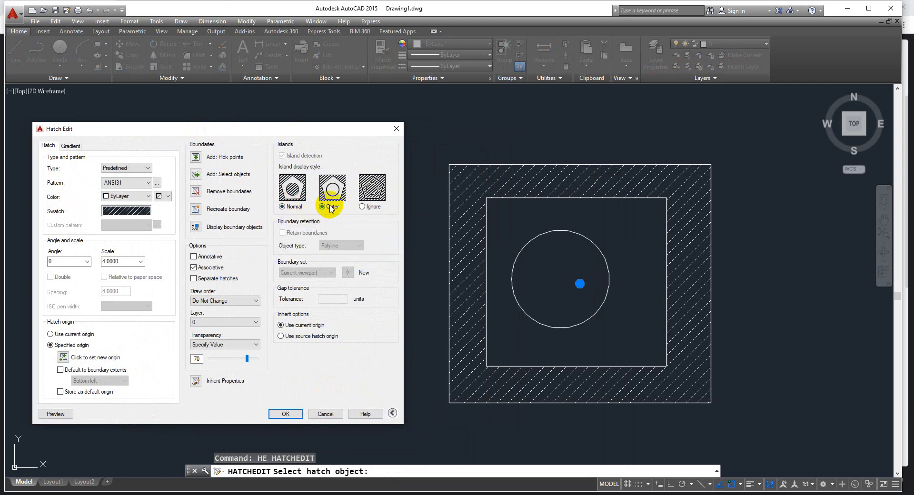
{"action": "left_click", "coordinate": [361, 207]}
{"action": "left_click", "coordinate": [287, 414]}
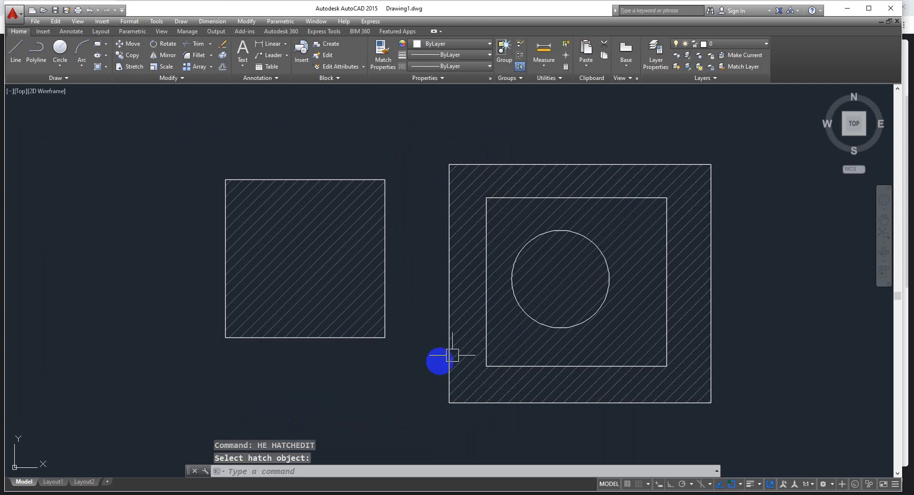
- Lower the transparency of the hatch covering the nested right rectangles and circle
{"action": "left_click", "coordinate": [676, 245]}
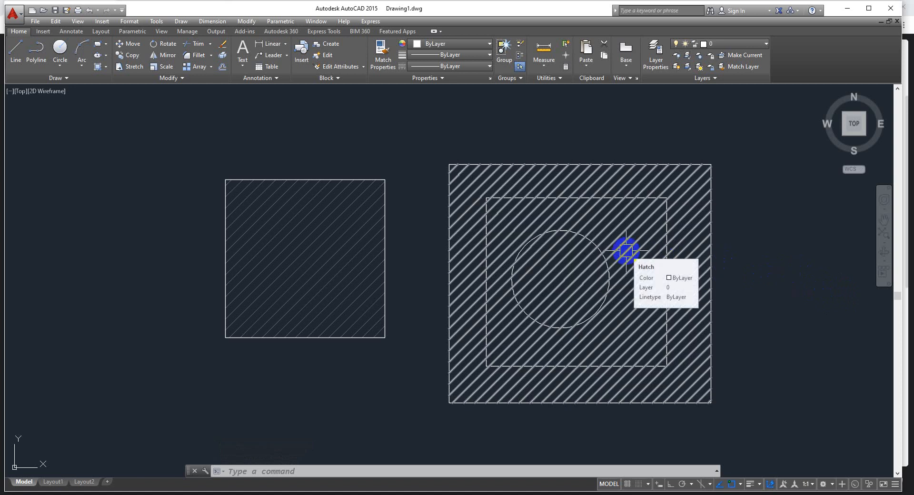
{"action": "left_click", "coordinate": [626, 251]}
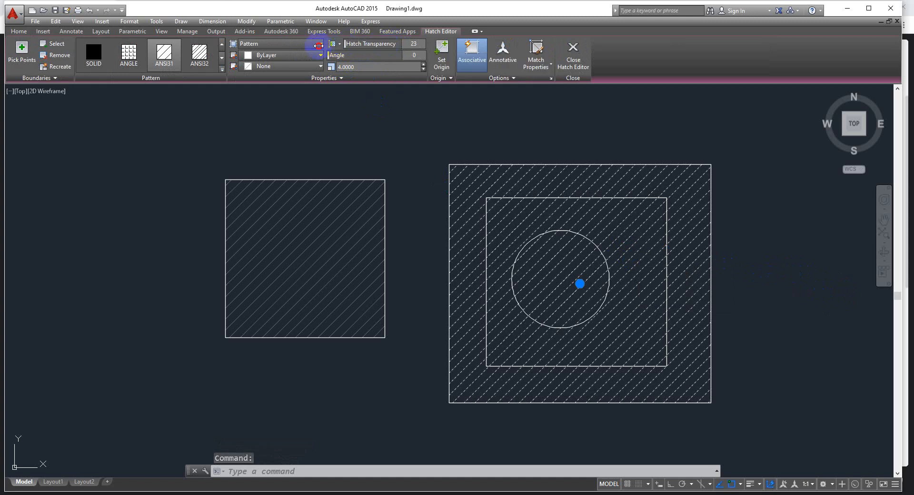
{"action": "left_click", "coordinate": [347, 124]}
{"action": "key", "text": "Escape"}
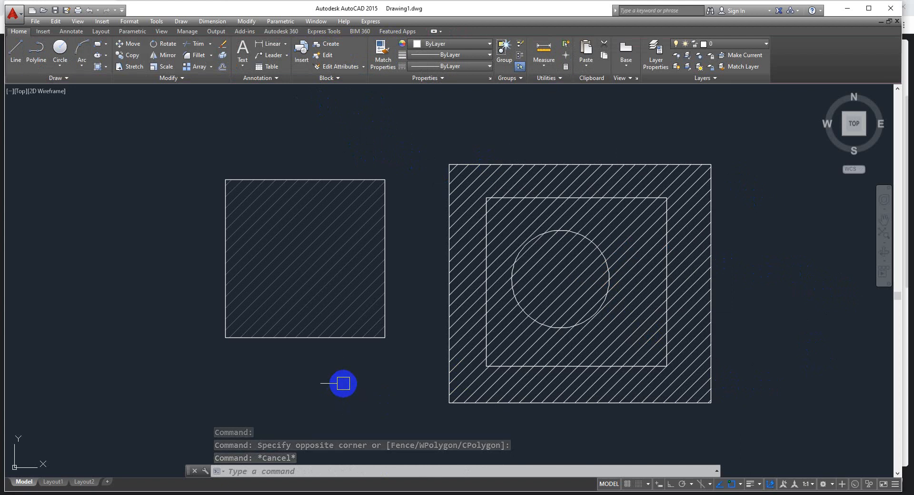
- Edit the hatch in the nested right rectangles and apply the Normal island display style
{"action": "type", "text": "he"}
{"action": "key", "text": "Return"}
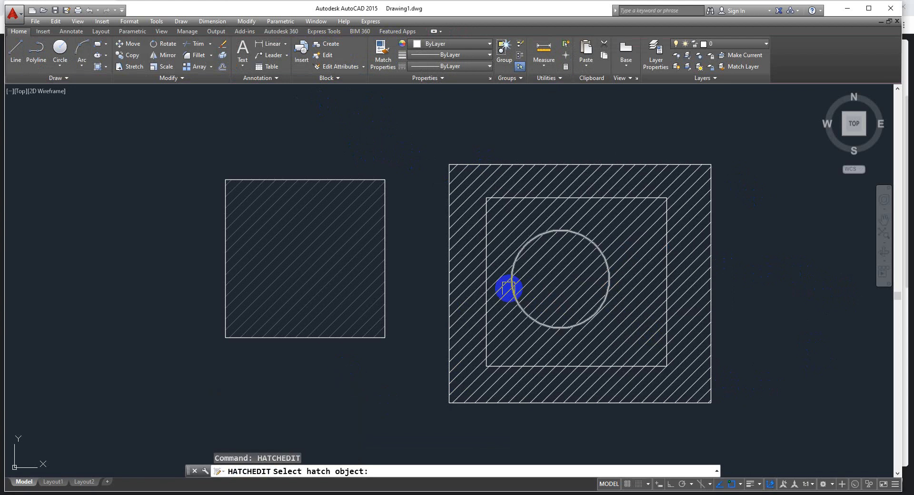
{"action": "left_click", "coordinate": [508, 288]}
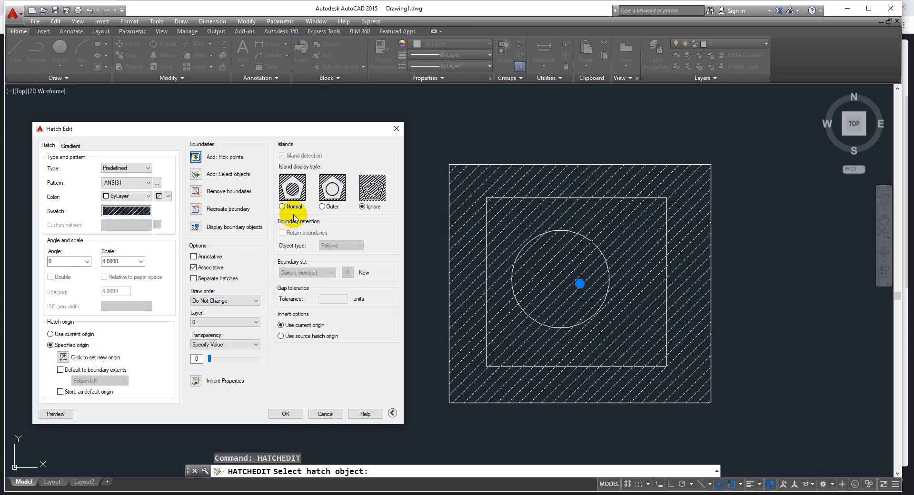
{"action": "left_click", "coordinate": [288, 189]}
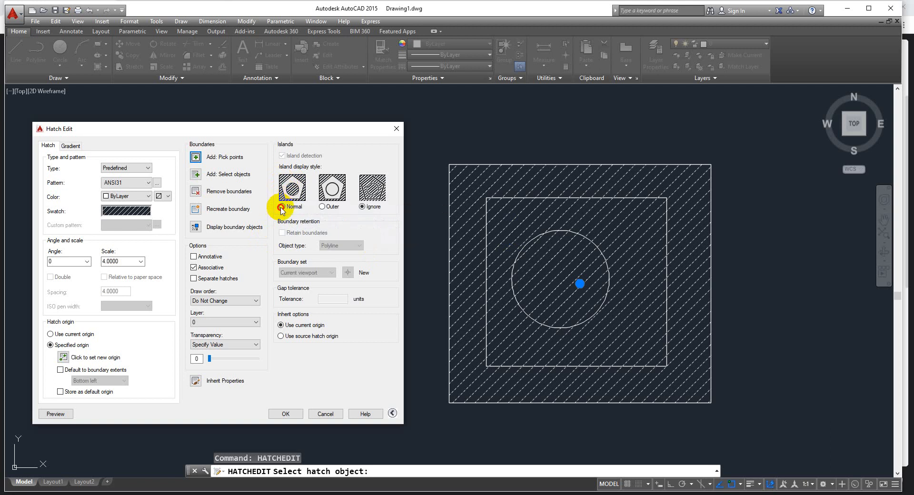
{"action": "left_click", "coordinate": [287, 414]}
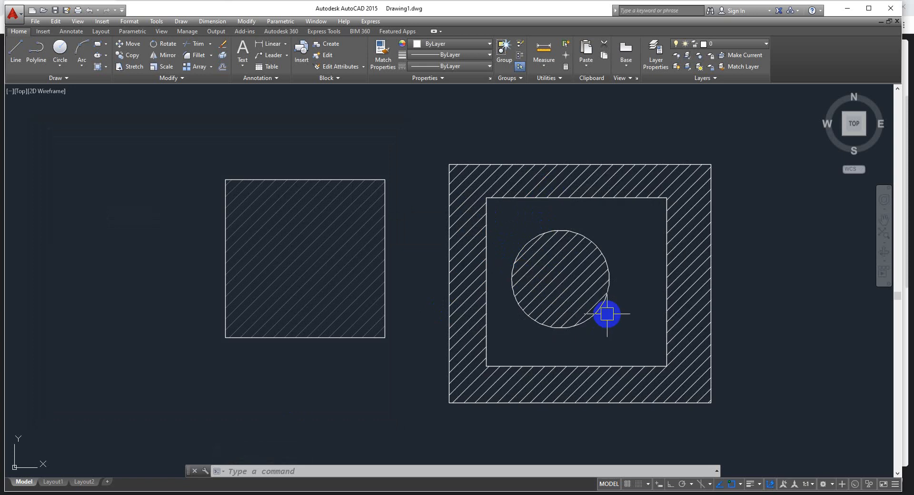
- Edit the nested rectangles' hatch again and apply the Outer island display style
{"action": "type", "text": "hatchedit"}
{"action": "key", "text": "Return"}
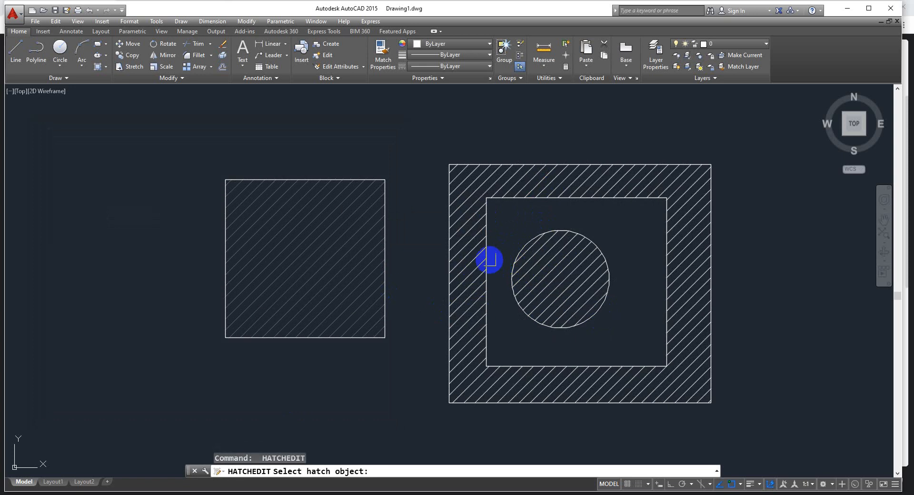
{"action": "left_click", "coordinate": [479, 260]}
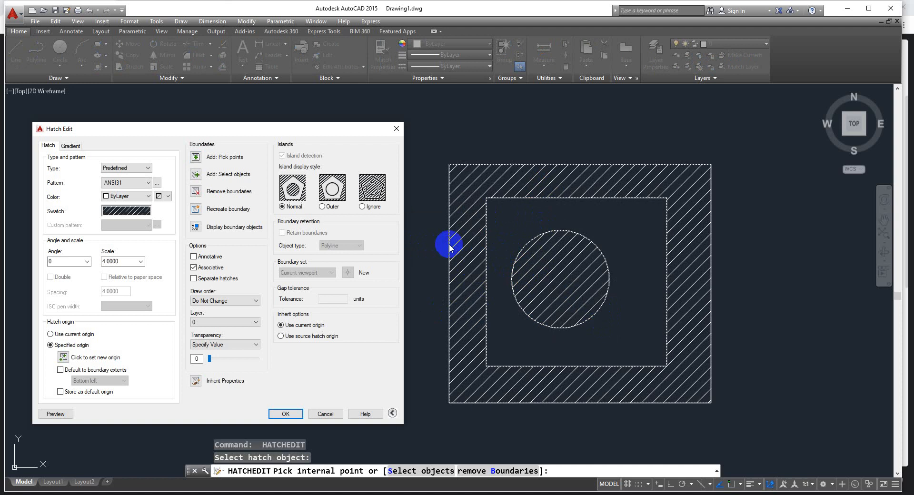
{"action": "left_click", "coordinate": [322, 207]}
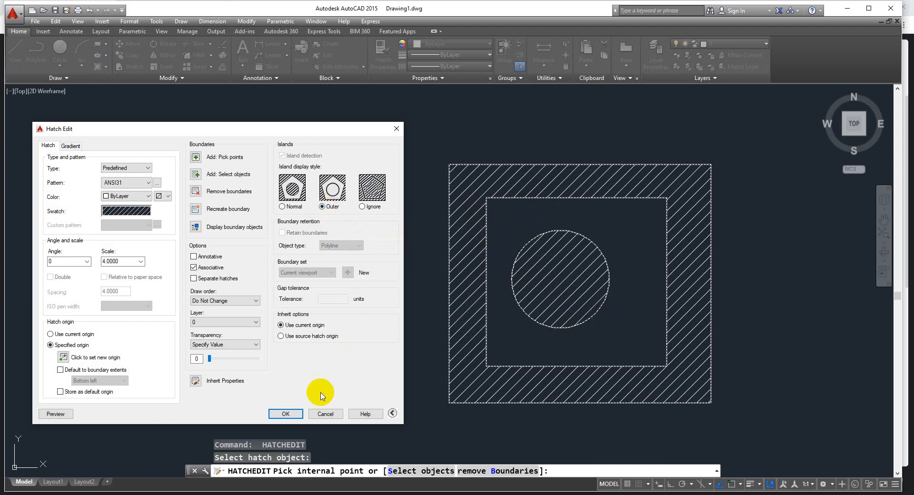
{"action": "left_click", "coordinate": [281, 414]}
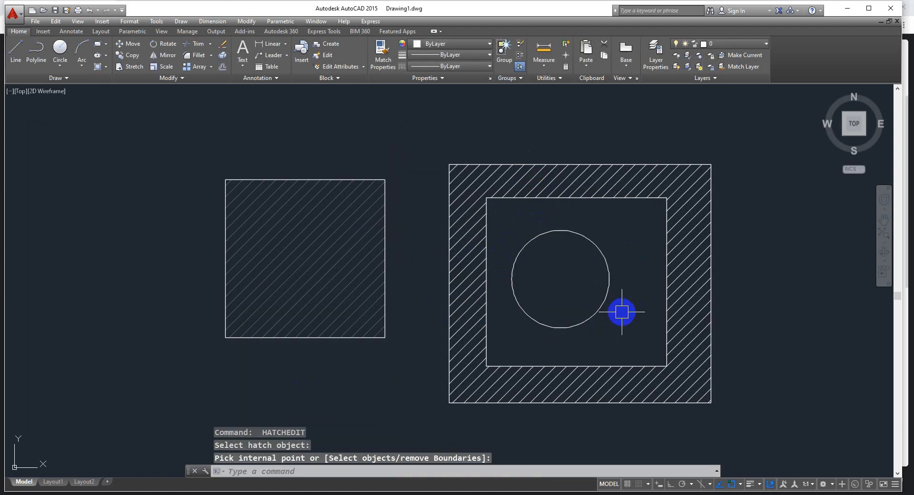
- Reopen the outer band's hatch for editing and apply the Ignore island display style
{"action": "key", "text": "Return"}
{"action": "left_click", "coordinate": [468, 248]}
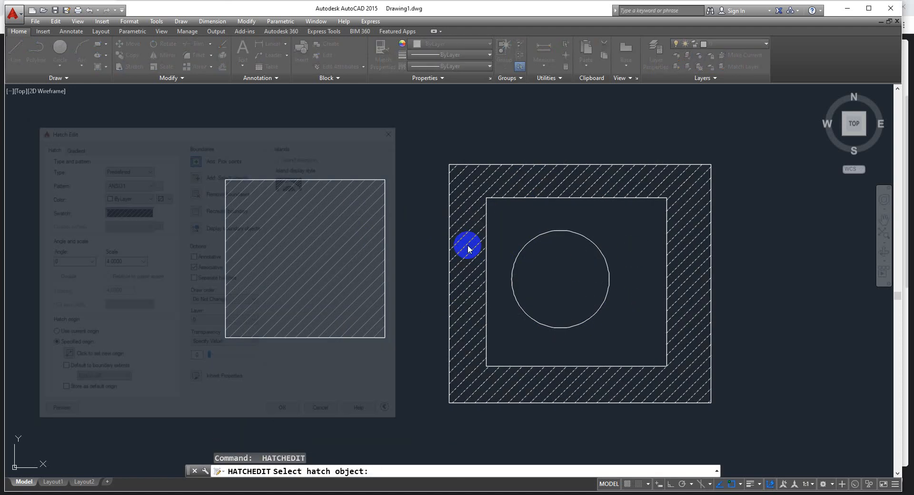
{"action": "left_click", "coordinate": [362, 207]}
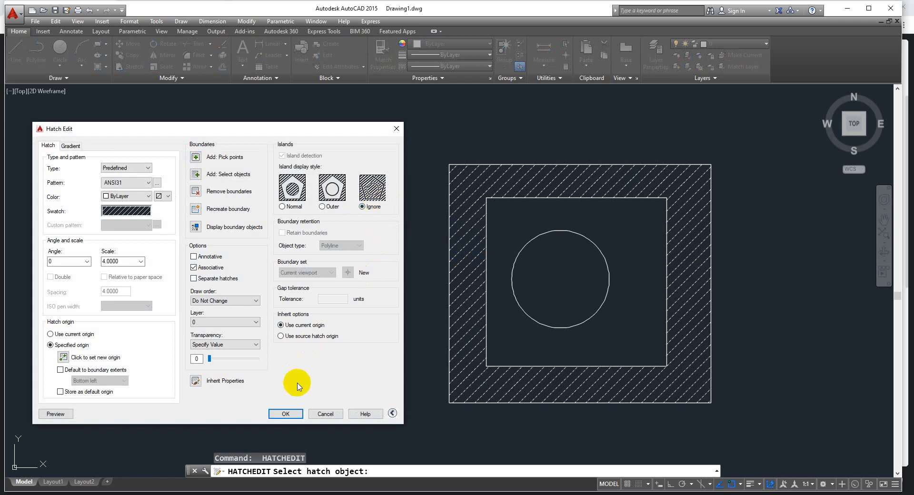
{"action": "left_click", "coordinate": [286, 414]}
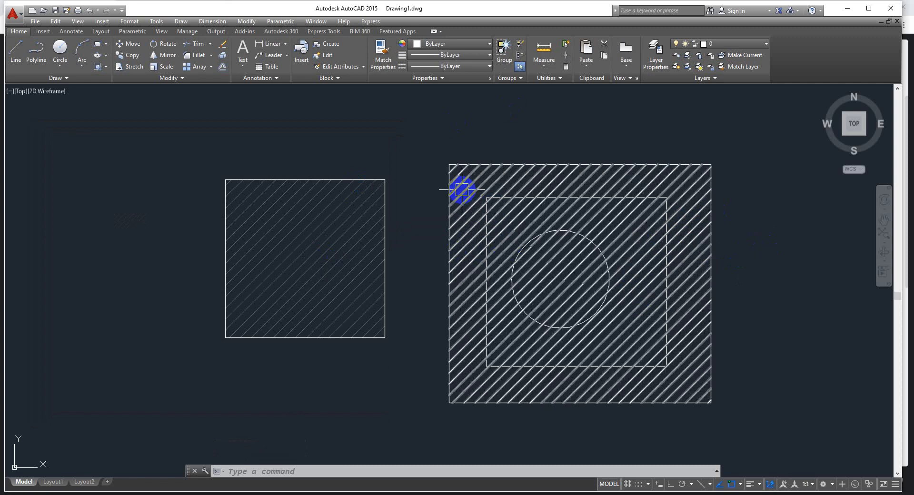
- Edit the right rectangles' hatch as a two-color gradient with the vertical-band cylindrical pattern and set Color 1 to index color 53
{"action": "type", "text": "he"}
{"action": "key", "text": "Return"}
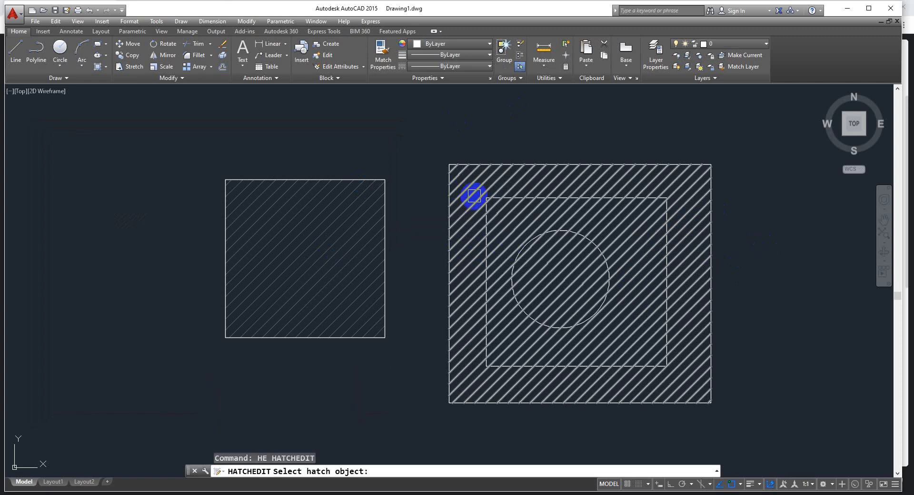
{"action": "left_click", "coordinate": [473, 195]}
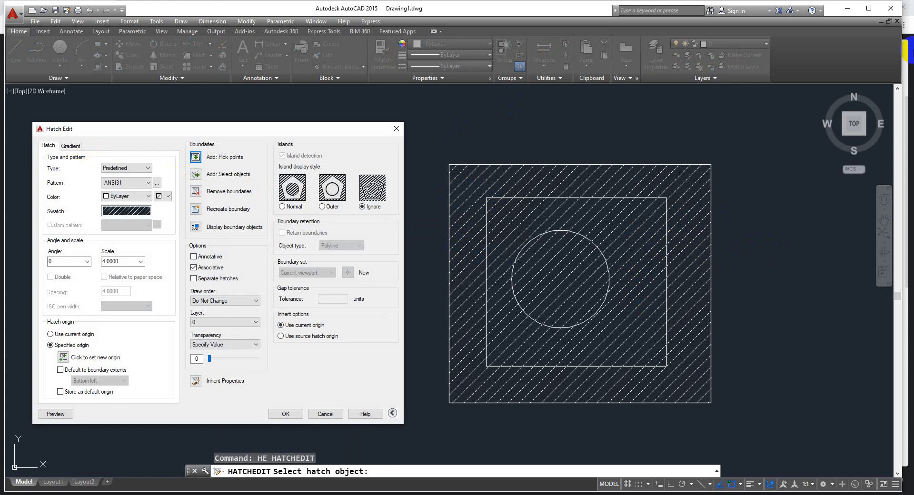
{"action": "left_click", "coordinate": [71, 146]}
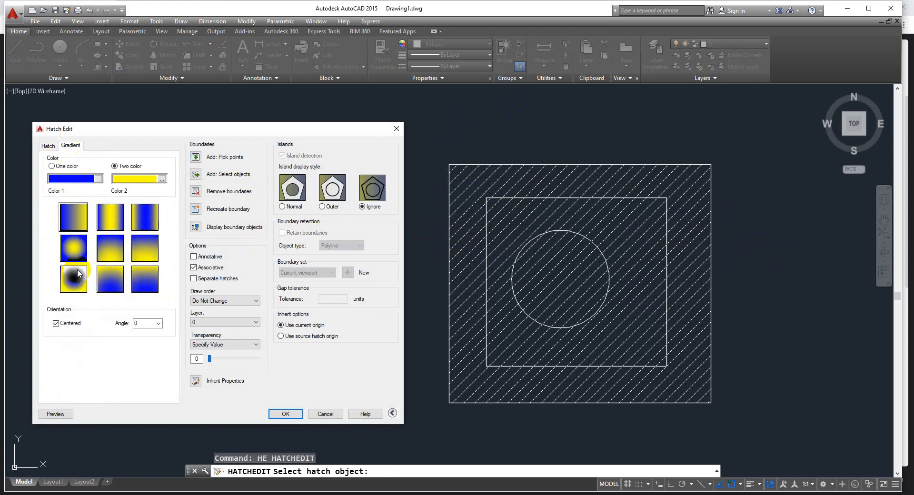
{"action": "left_click", "coordinate": [113, 225]}
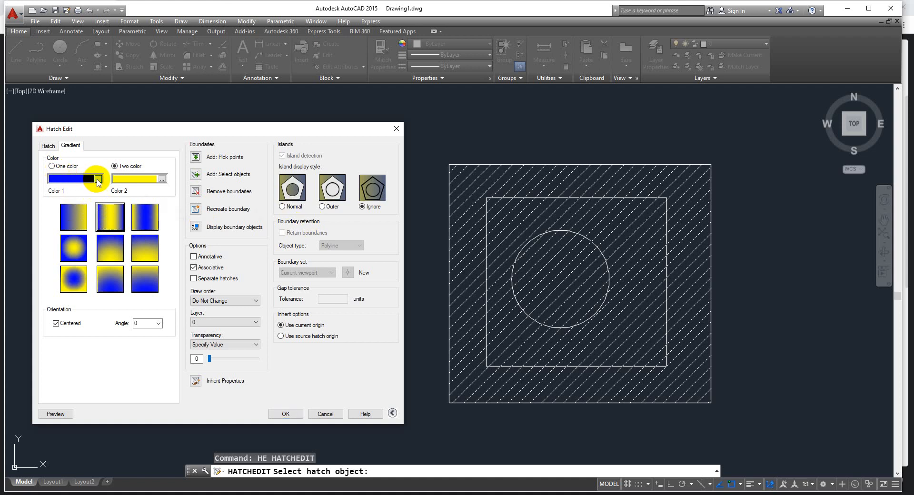
{"action": "left_click", "coordinate": [98, 180]}
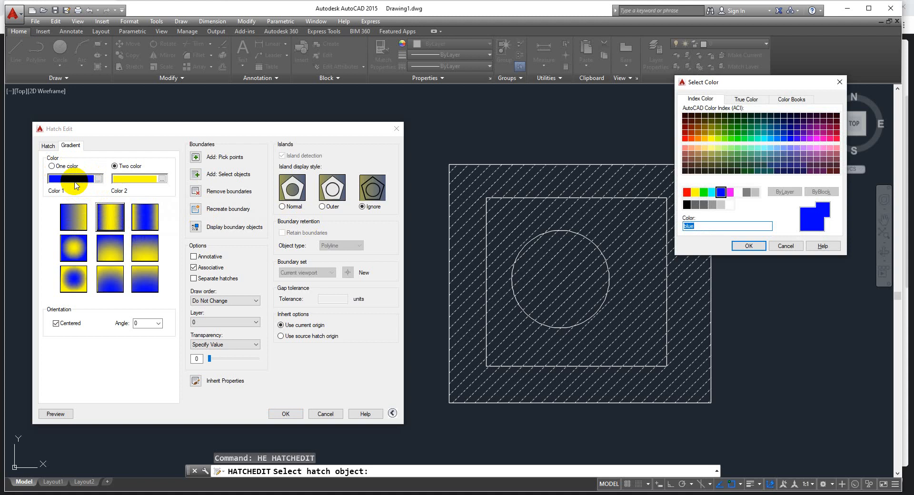
{"action": "left_click", "coordinate": [713, 154]}
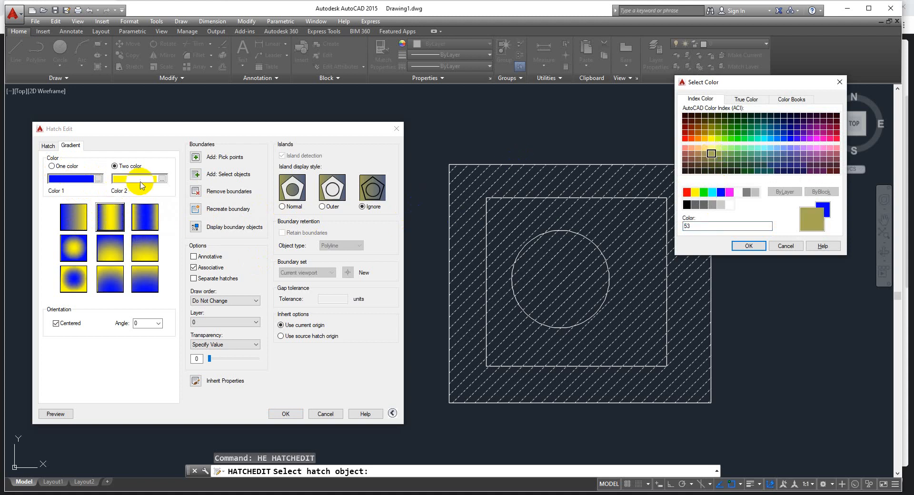
{"action": "left_click", "coordinate": [749, 246]}
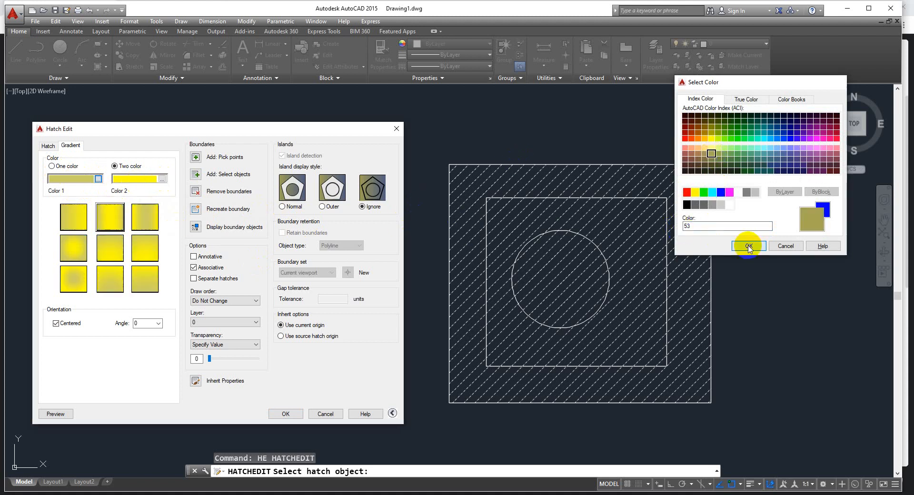
- Set the gradient's Color 2 to red and apply the gradient to the nested right rectangles
{"action": "left_click", "coordinate": [162, 179]}
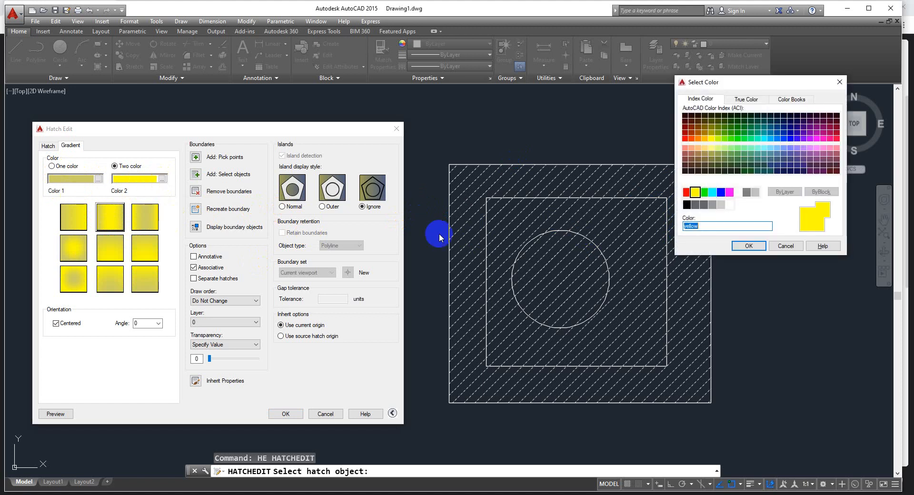
{"action": "left_click", "coordinate": [686, 192]}
{"action": "left_click", "coordinate": [758, 247]}
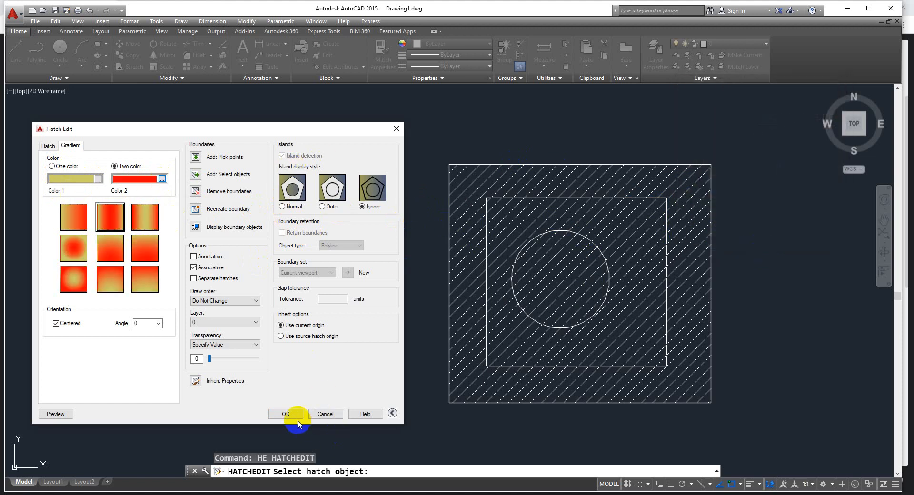
{"action": "left_click", "coordinate": [285, 414]}
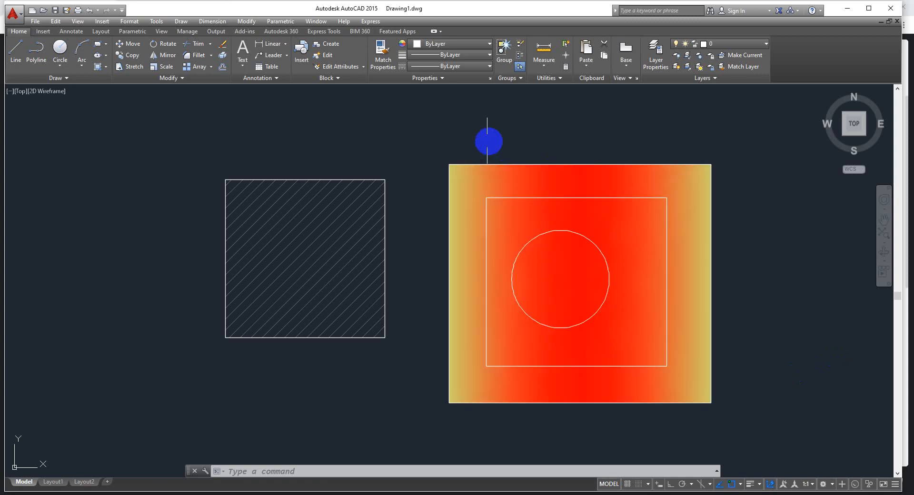
- Delete the inner rectangle and the circle from the gradient-filled right rectangle
{"action": "left_click_drag", "start_coordinate": [467, 139], "coordinate": [604, 293]}
{"action": "left_click", "coordinate": [680, 420]}
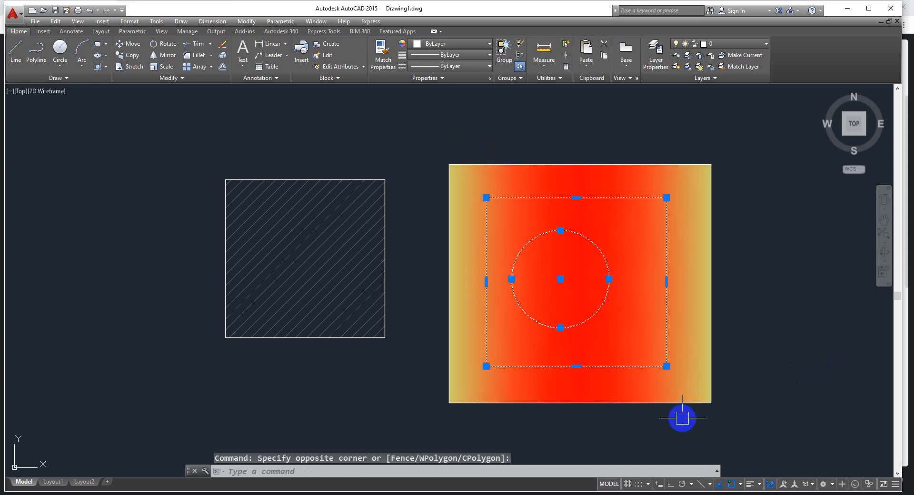
{"action": "key", "text": "Delete"}
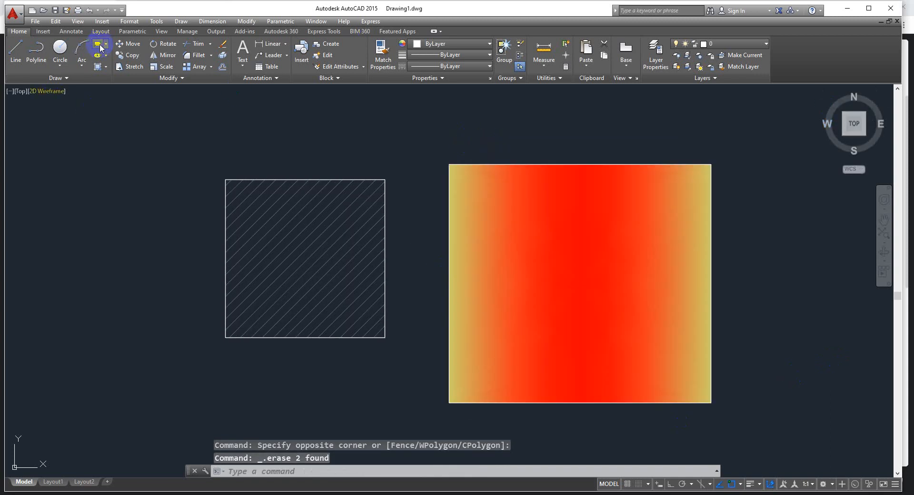
- Hatch the gradient-filled rectangle with the ANGLE pattern at a scale of 10
{"action": "type", "text": "h"}
{"action": "key", "text": "Return"}
{"action": "left_click", "coordinate": [535, 277]}
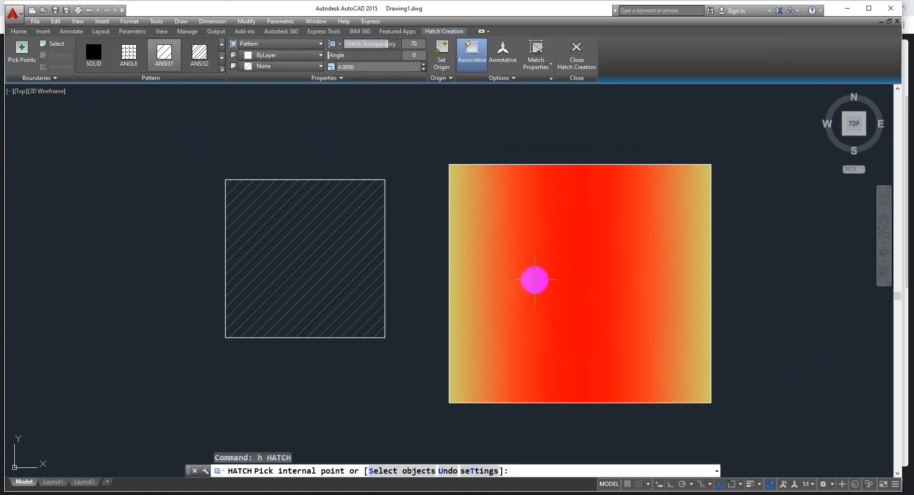
{"action": "left_click", "coordinate": [130, 53]}
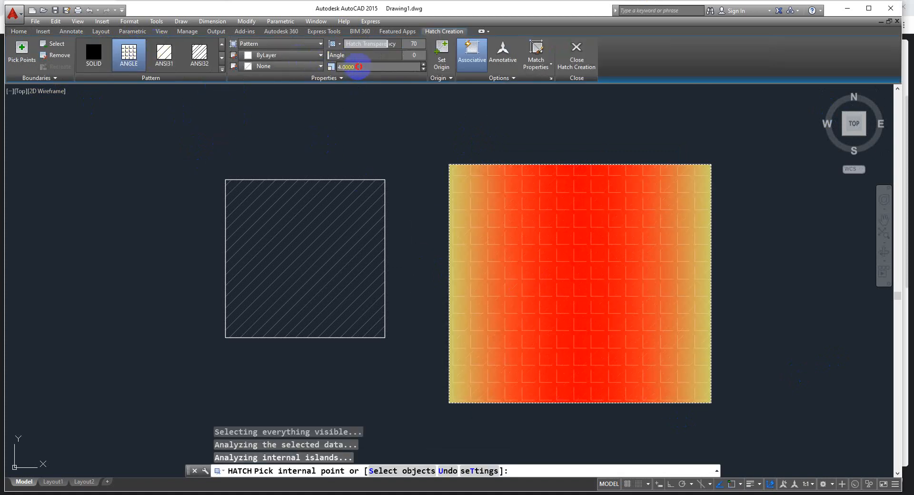
{"action": "left_click_drag", "start_coordinate": [358, 67], "coordinate": [319, 69]}
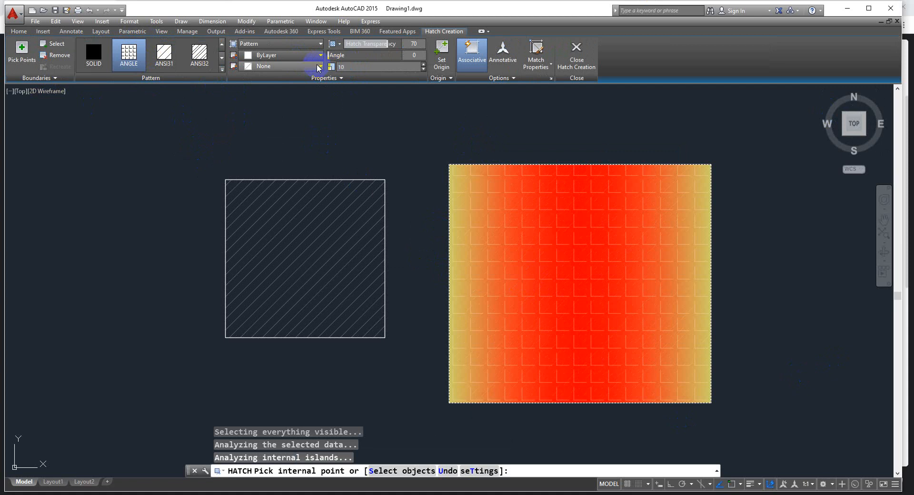
{"action": "type", "text": "10"}
{"action": "left_click", "coordinate": [767, 311]}
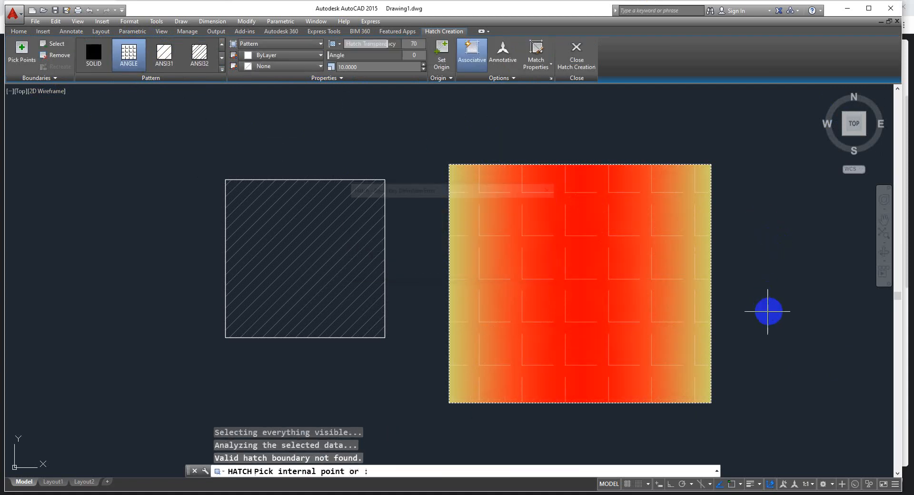
{"action": "key", "text": "Escape"}
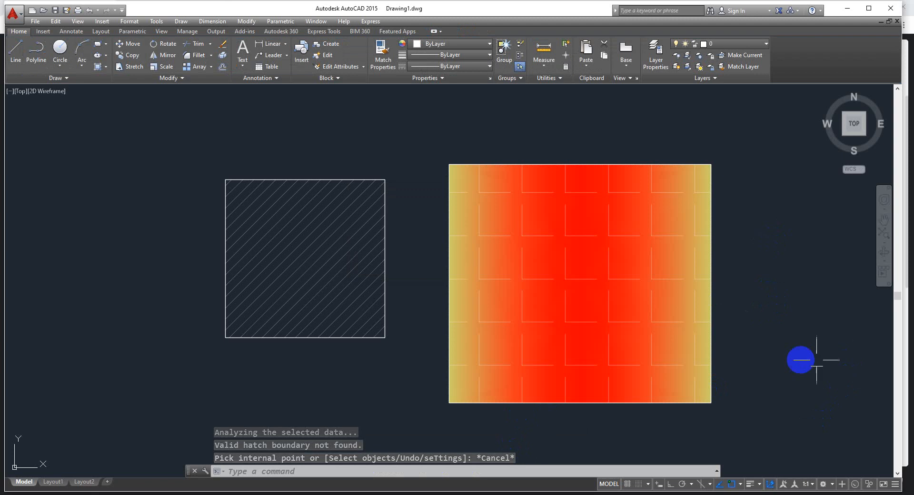
- Erase both rectangles together with all of their hatches and gradient fill
{"action": "scroll", "coordinate": [770, 324], "scroll_direction": "down", "scroll_amount": 3}
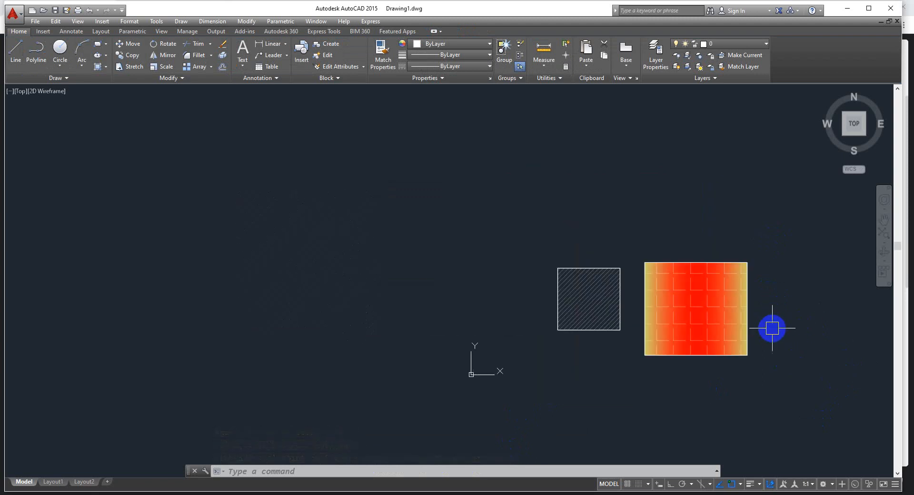
{"action": "middle_click_drag", "start_coordinate": [802, 343], "coordinate": [714, 332]}
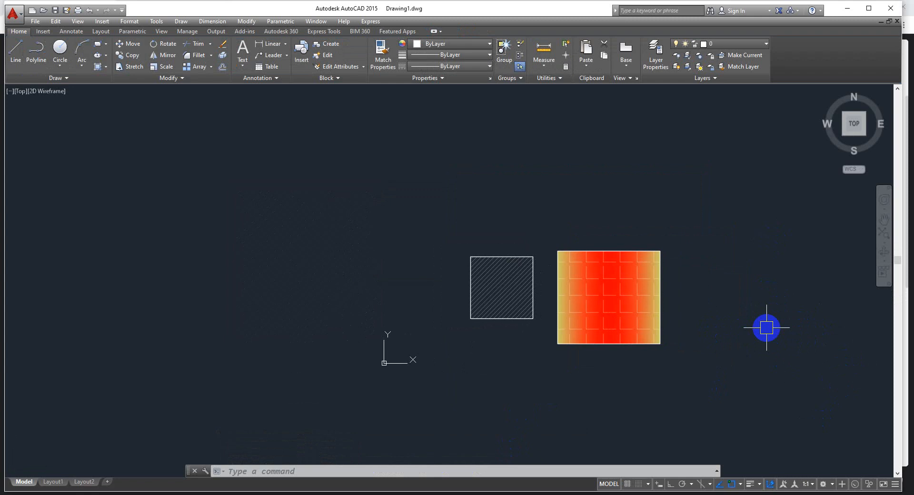
{"action": "left_click", "coordinate": [690, 199]}
{"action": "left_click", "coordinate": [356, 399]}
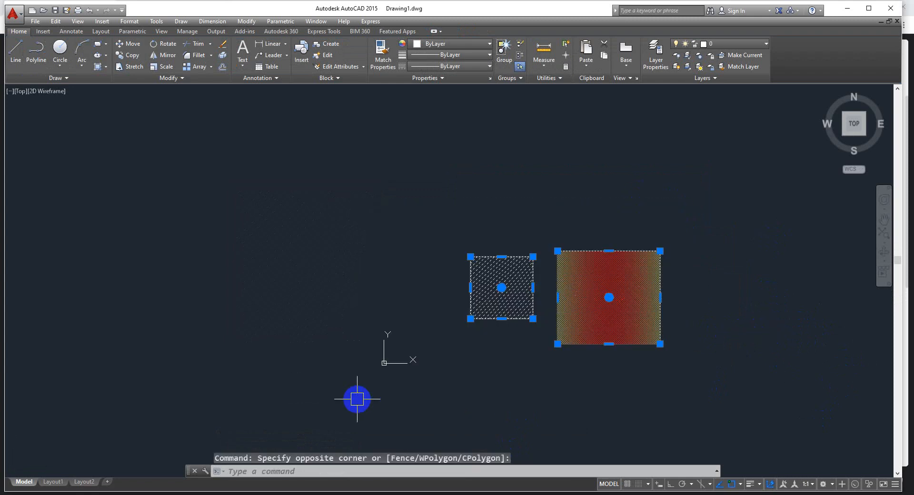
{"action": "key", "text": "Delete"}
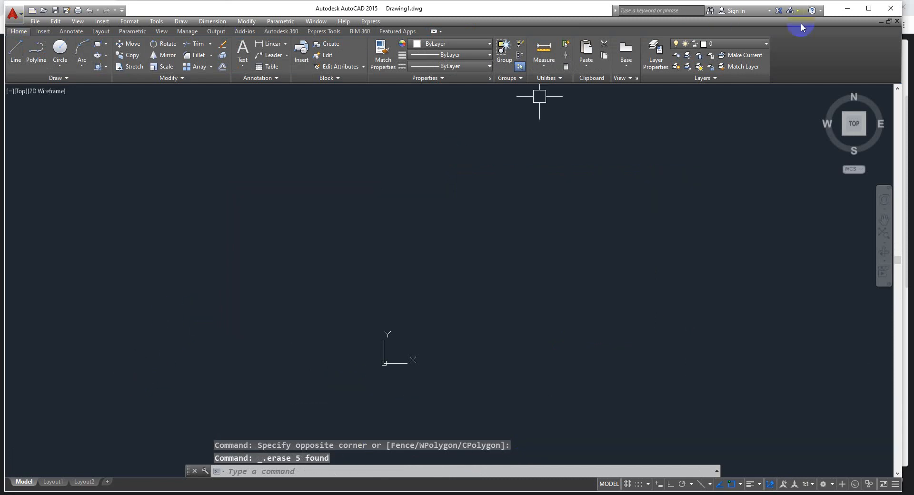
- Close Drawing1.dwg without saving and open the recent drawing 4.1.2022 to show its floor plan
{"action": "left_click", "coordinate": [897, 21]}
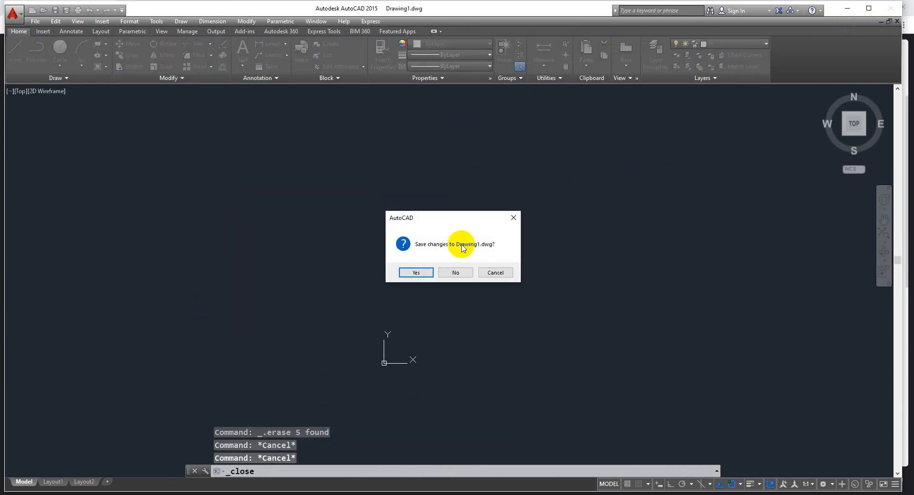
{"action": "left_click", "coordinate": [455, 273]}
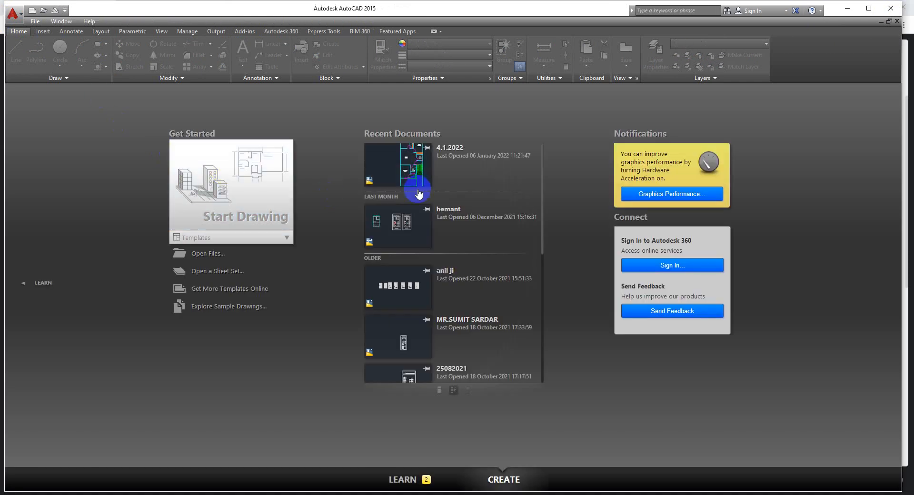
{"action": "left_click", "coordinate": [416, 160]}
{"action": "scroll", "coordinate": [488, 174], "scroll_direction": "down", "scroll_amount": 5}
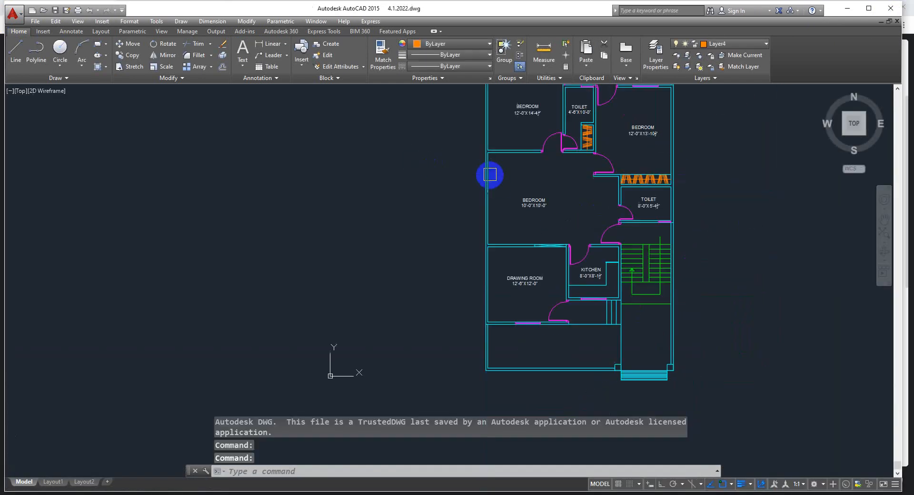
{"action": "middle_click_drag", "start_coordinate": [603, 161], "coordinate": [598, 198]}
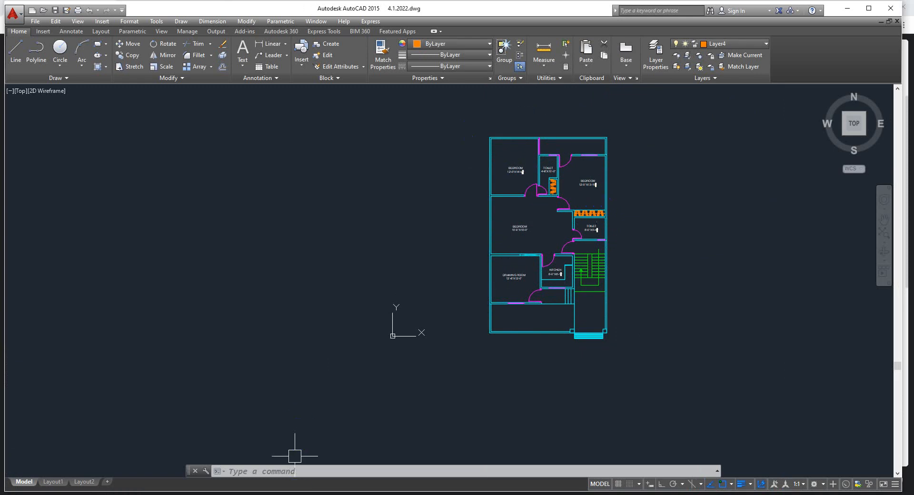
{"action": "left_click", "coordinate": [292, 494]}
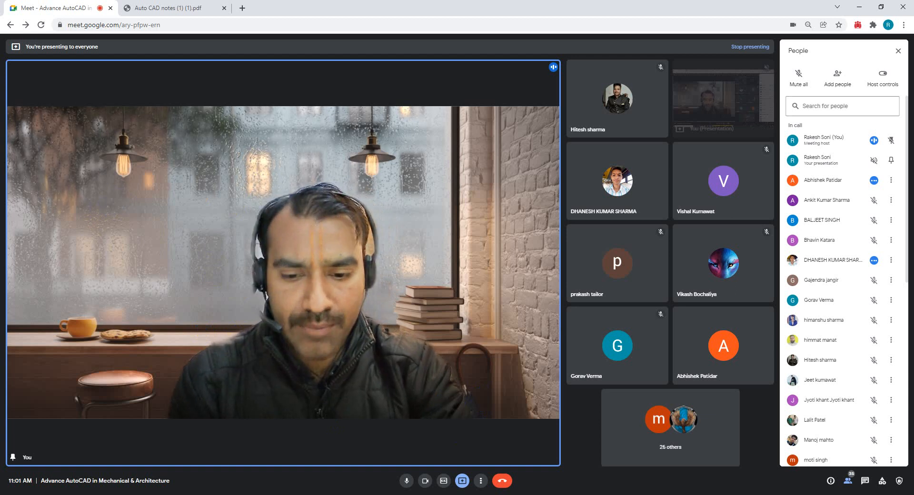
{"action": "key", "text": "alt+Tab"}
- Hatch the walls around the 8'-0" wide toilet, the kitchen and the staircase with the ANSI31 pattern
{"action": "scroll", "coordinate": [555, 224], "scroll_direction": "up", "scroll_amount": 5}
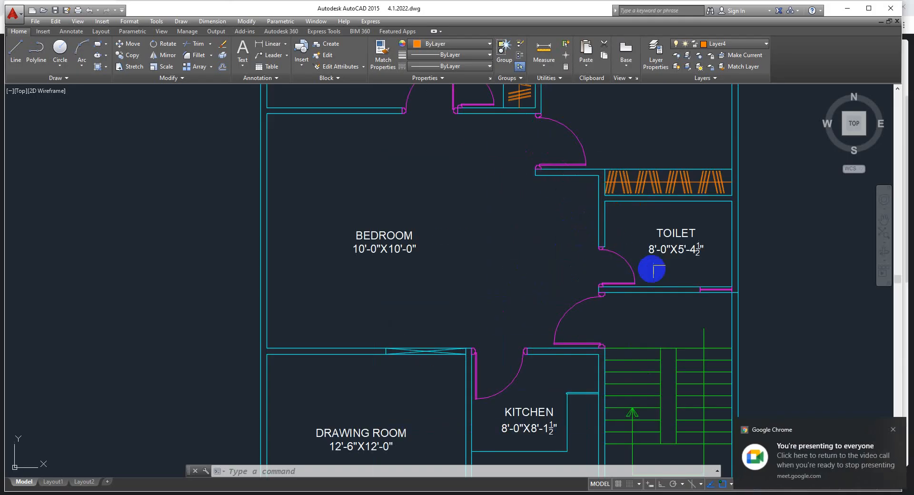
{"action": "type", "text": "h"}
{"action": "key", "text": "Return"}
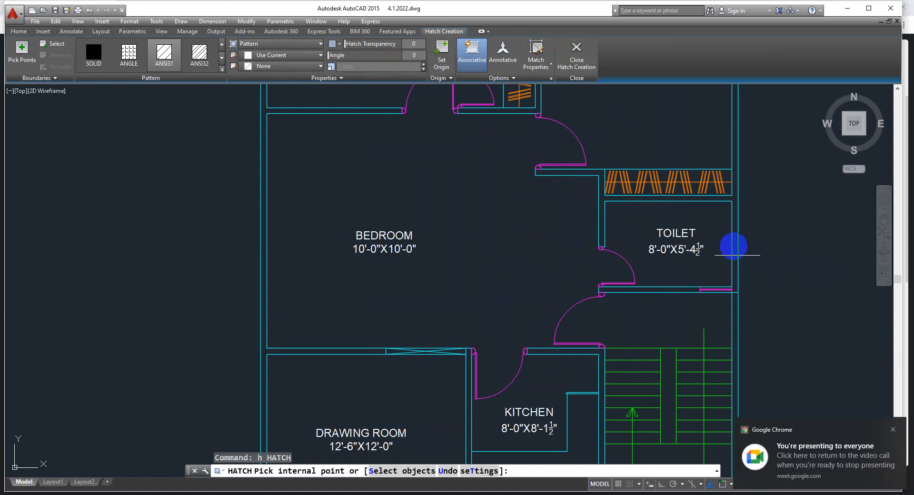
{"action": "left_click", "coordinate": [735, 194]}
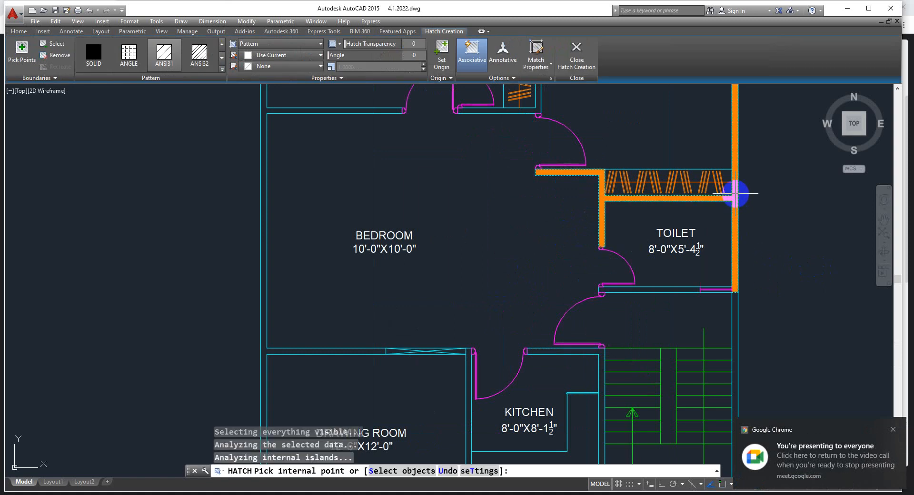
{"action": "left_click", "coordinate": [733, 315]}
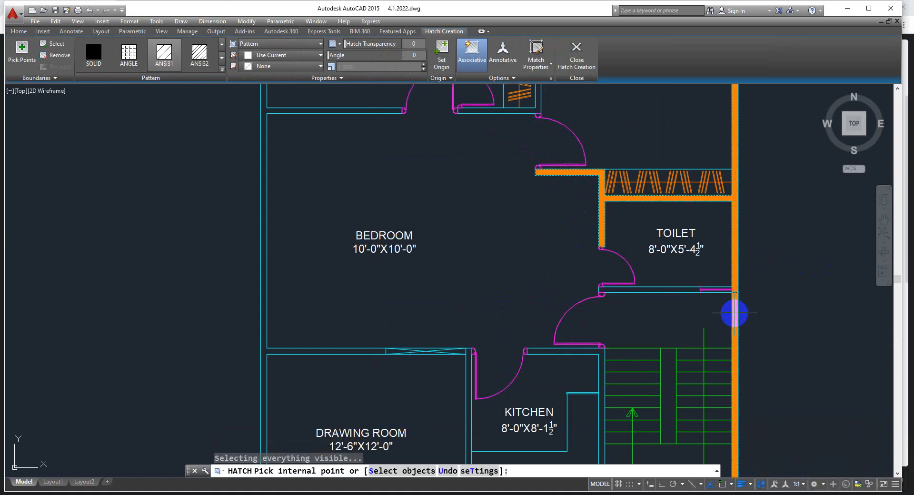
{"action": "left_click", "coordinate": [467, 363]}
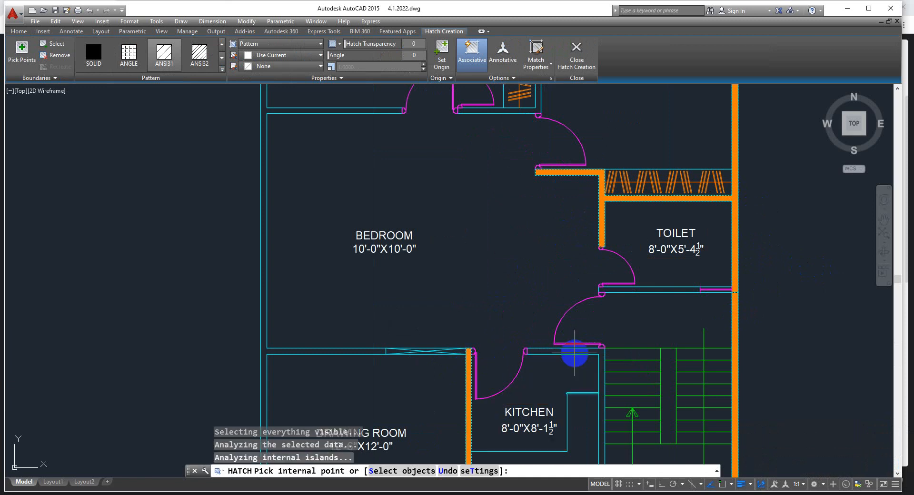
{"action": "scroll", "coordinate": [663, 363], "scroll_direction": "down", "scroll_amount": 6}
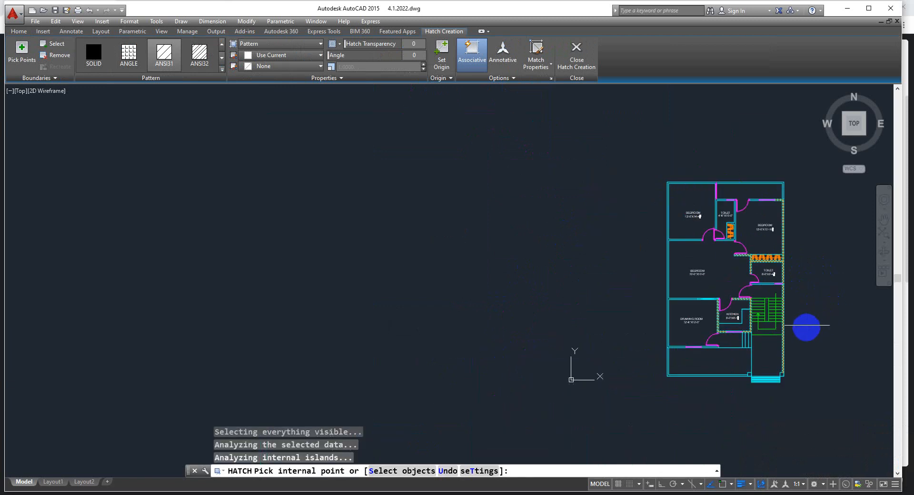
{"action": "scroll", "coordinate": [805, 328], "scroll_direction": "up", "scroll_amount": 2}
{"action": "key", "text": "Escape"}
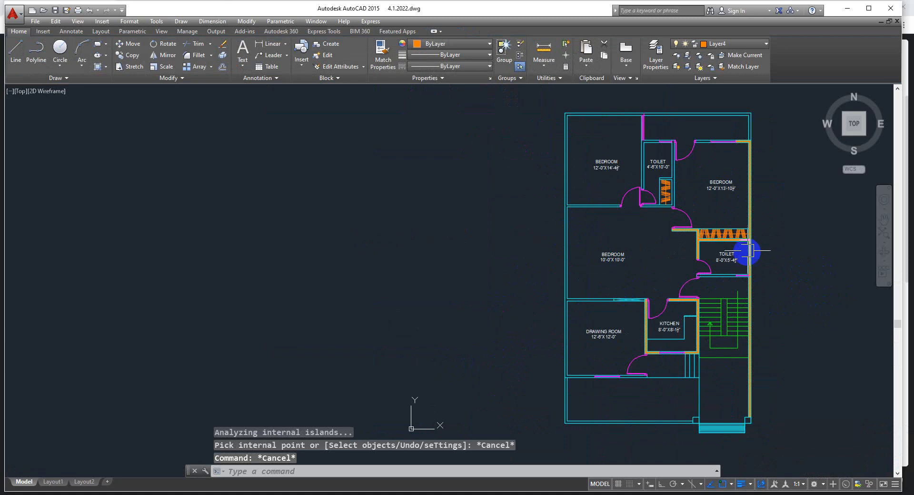
- Undo the wall hatch just applied to the floor plan
{"action": "scroll", "coordinate": [748, 251], "scroll_direction": "up", "scroll_amount": 5}
{"action": "key", "text": "ctrl+z"}
{"action": "key", "text": "ctrl+z"}
{"action": "key", "text": "ctrl+z"}
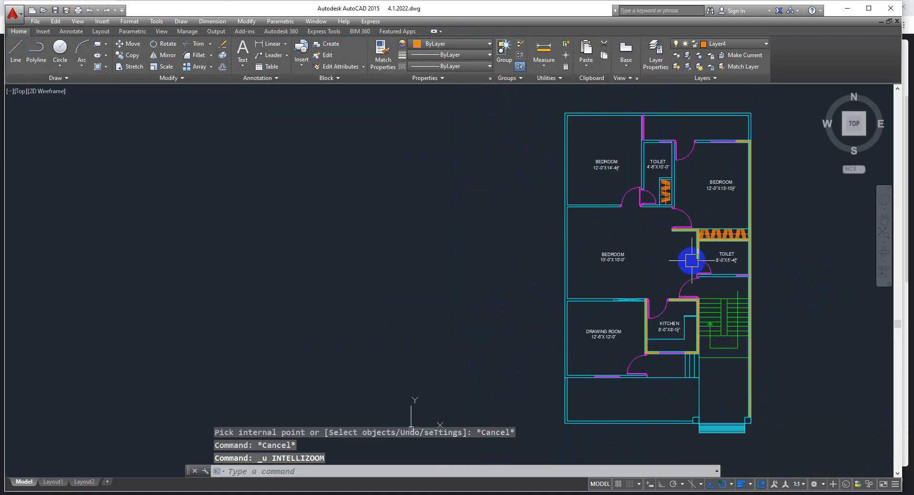
{"action": "scroll", "coordinate": [625, 248], "scroll_direction": "down", "scroll_amount": 2}
{"action": "scroll", "coordinate": [531, 163], "scroll_direction": "up", "scroll_amount": 4}
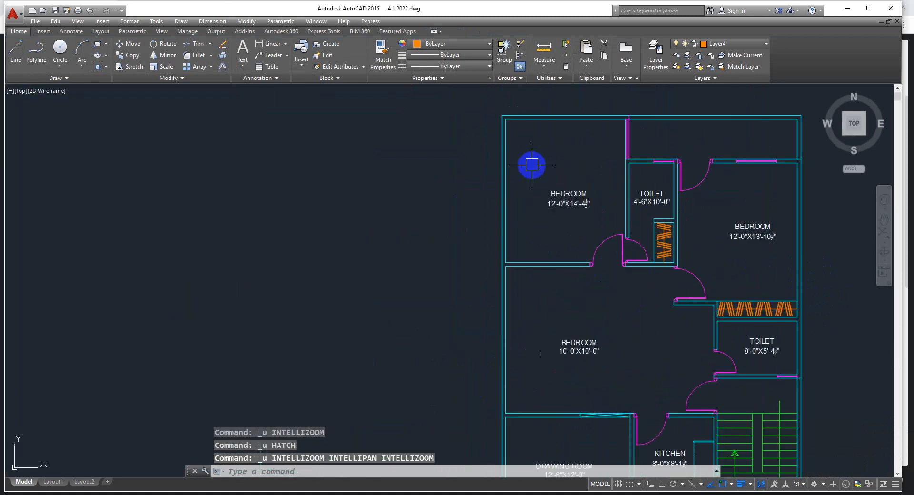
{"action": "scroll", "coordinate": [472, 210], "scroll_direction": "down", "scroll_amount": 2}
{"action": "scroll", "coordinate": [608, 253], "scroll_direction": "down", "scroll_amount": 2}
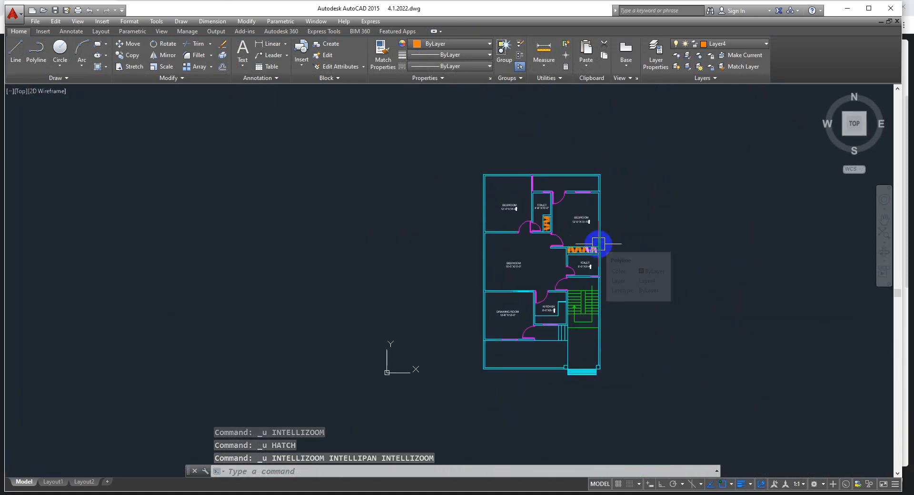
- Start a new hatch with the ANSI31 pattern at scale 1 and include the plan's left outer wall and its connected room walls
{"action": "type", "text": "z"}
{"action": "key", "text": "Return"}
{"action": "type", "text": "a"}
{"action": "scroll", "coordinate": [557, 237], "scroll_direction": "up", "scroll_amount": 1}
{"action": "key", "text": "Return"}
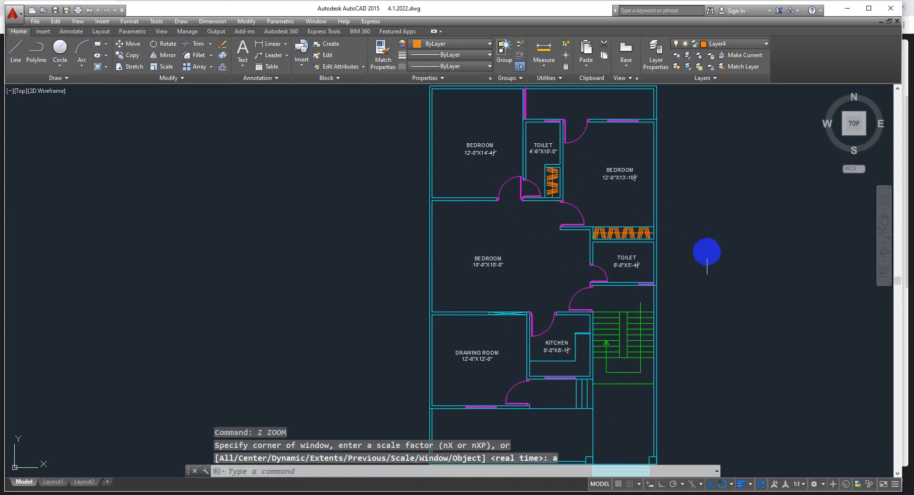
{"action": "scroll", "coordinate": [706, 252], "scroll_direction": "down", "scroll_amount": 1}
{"action": "type", "text": "h"}
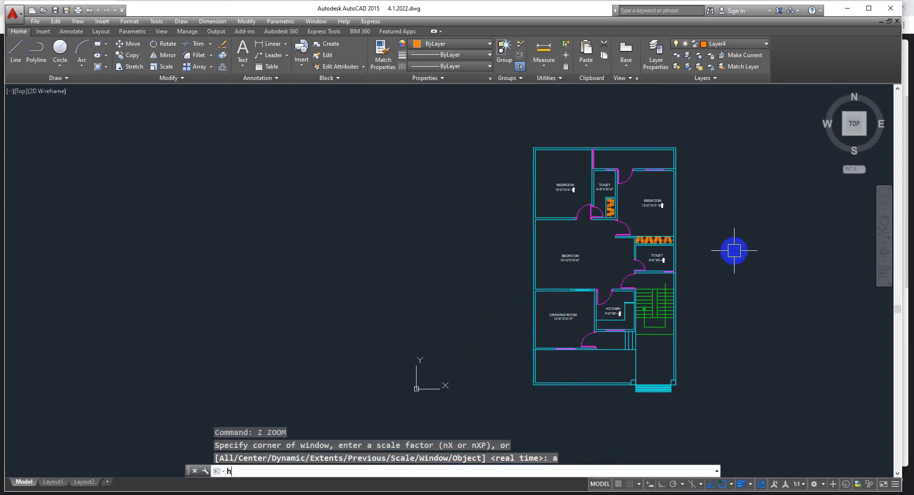
{"action": "key", "text": "Return"}
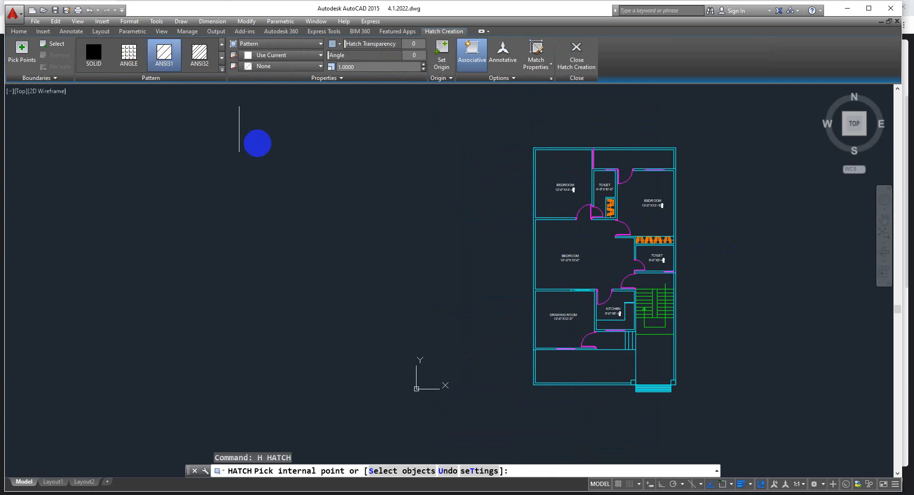
{"action": "left_click", "coordinate": [556, 153]}
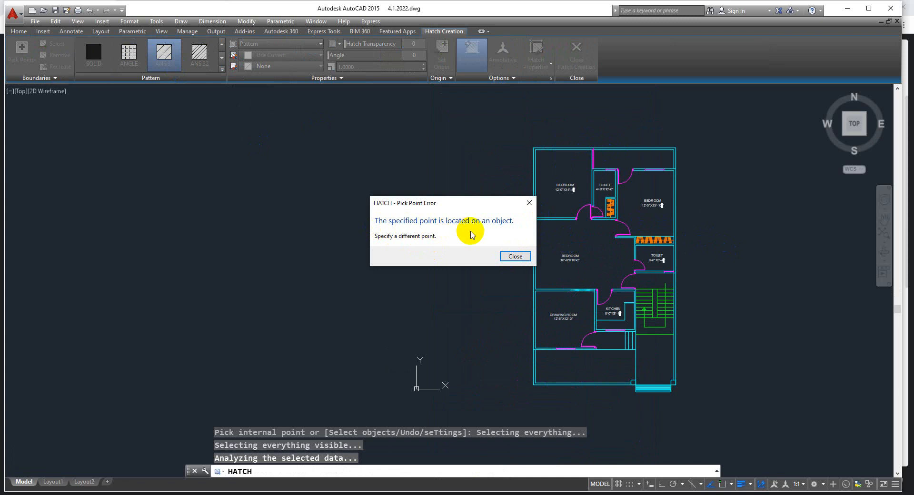
{"action": "left_click", "coordinate": [514, 255]}
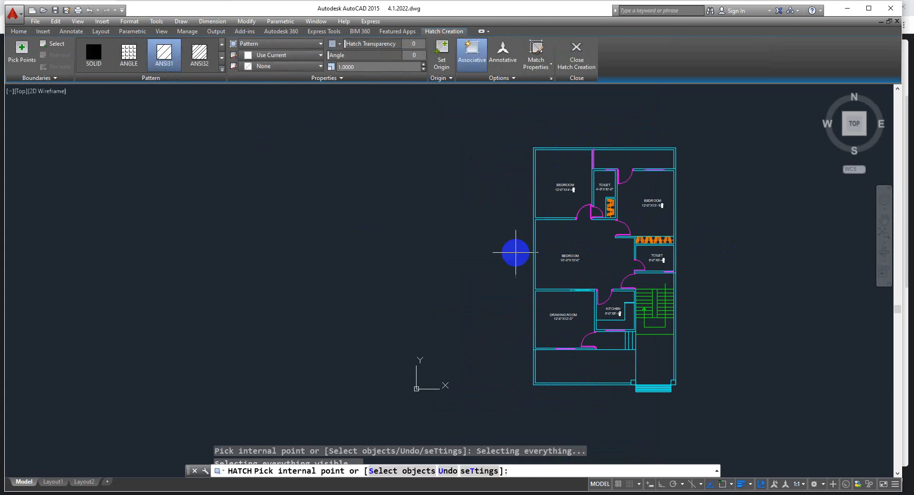
{"action": "left_click", "coordinate": [534, 156]}
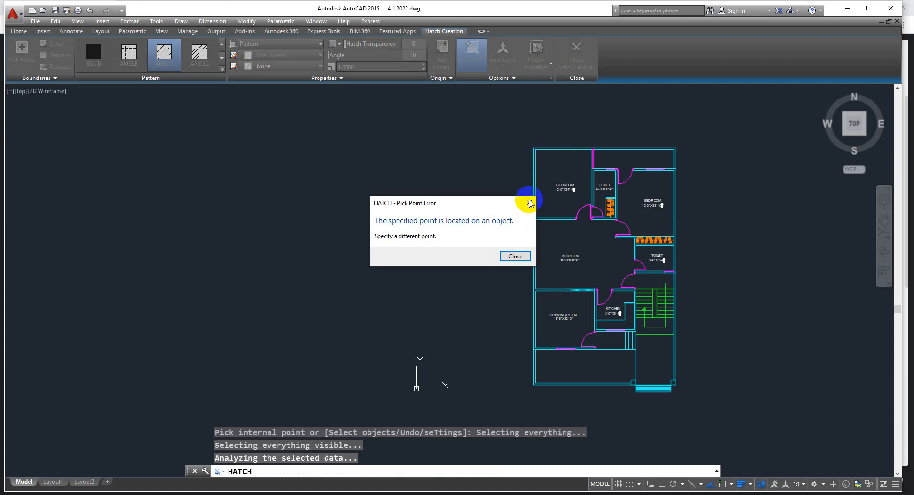
{"action": "left_click", "coordinate": [518, 257]}
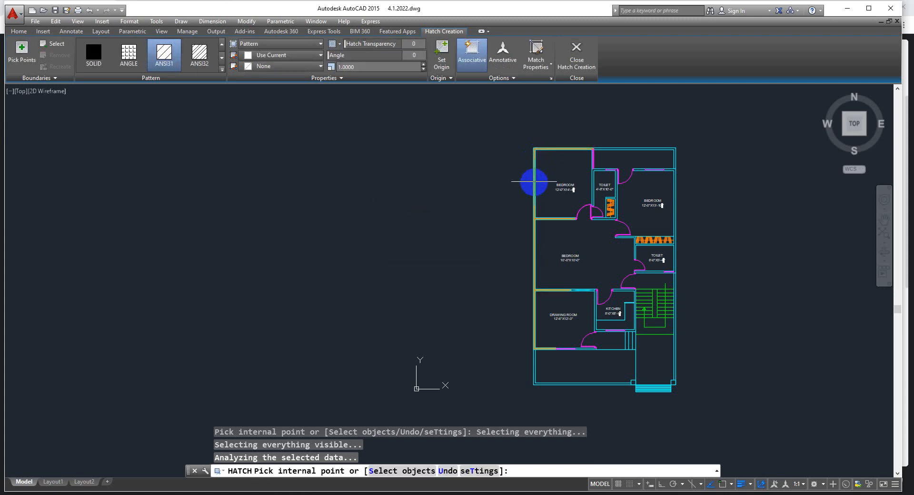
{"action": "scroll", "coordinate": [589, 138], "scroll_direction": "up", "scroll_amount": 6}
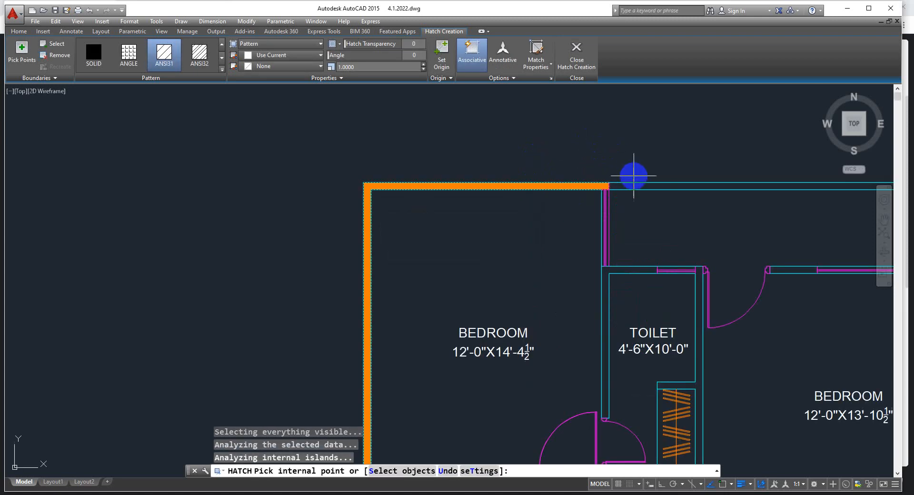
- Add the rear outer wall, the 4'-6" toilet walls and the short wall beside the right bedroom's door to the hatch
{"action": "scroll", "coordinate": [618, 224], "scroll_direction": "down", "scroll_amount": 5}
{"action": "scroll", "coordinate": [597, 251], "scroll_direction": "up", "scroll_amount": 7}
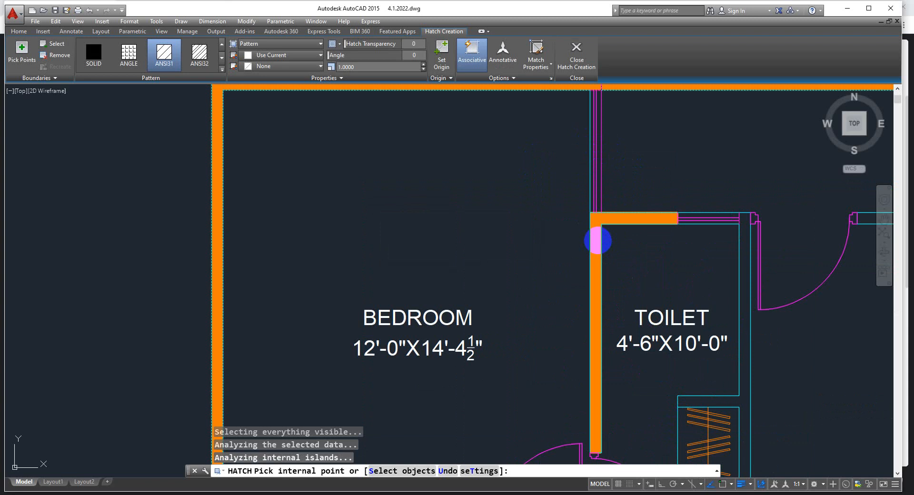
{"action": "scroll", "coordinate": [667, 225], "scroll_direction": "down", "scroll_amount": 2}
{"action": "left_click", "coordinate": [713, 232]}
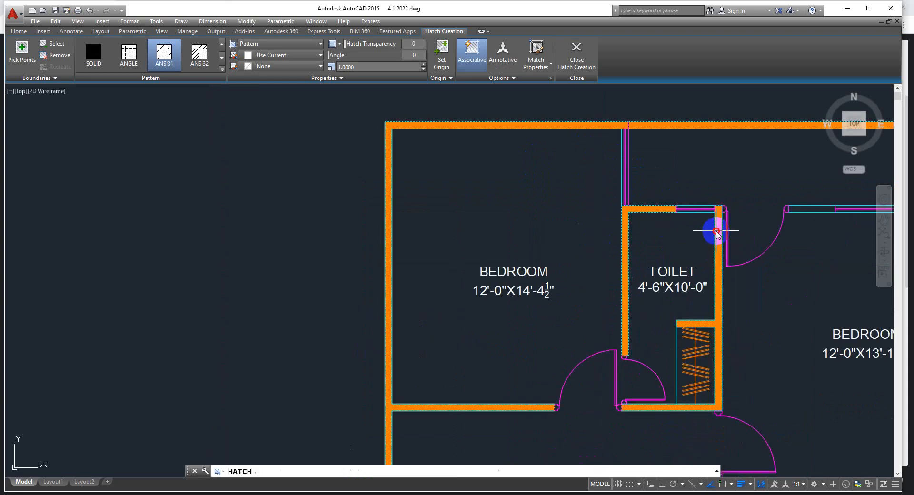
{"action": "scroll", "coordinate": [711, 226], "scroll_direction": "down", "scroll_amount": 5}
{"action": "scroll", "coordinate": [664, 178], "scroll_direction": "up", "scroll_amount": 5}
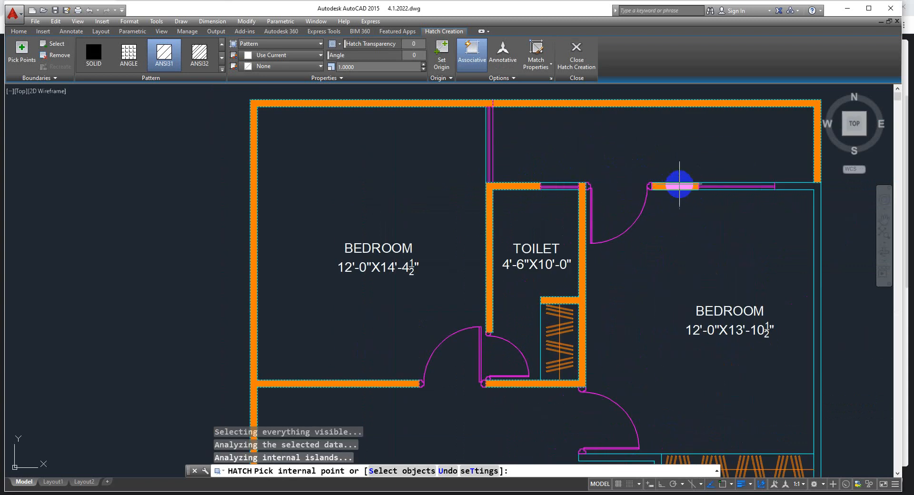
- Add the right bedroom's outer wall and the walls enclosing the 8'-0" wide toilet to the hatch
{"action": "middle_click_drag", "start_coordinate": [796, 195], "coordinate": [624, 166]}
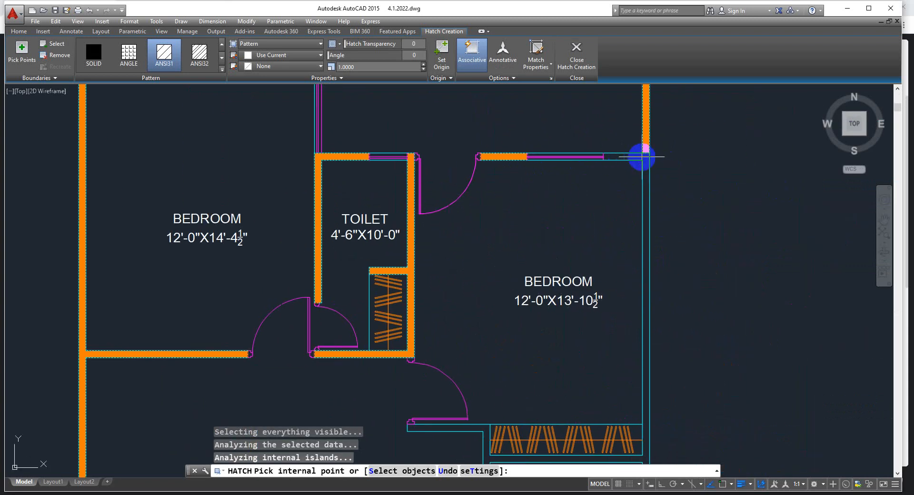
{"action": "left_click", "coordinate": [642, 157]}
{"action": "scroll", "coordinate": [627, 165], "scroll_direction": "down", "scroll_amount": 3}
{"action": "scroll", "coordinate": [585, 270], "scroll_direction": "up", "scroll_amount": 3}
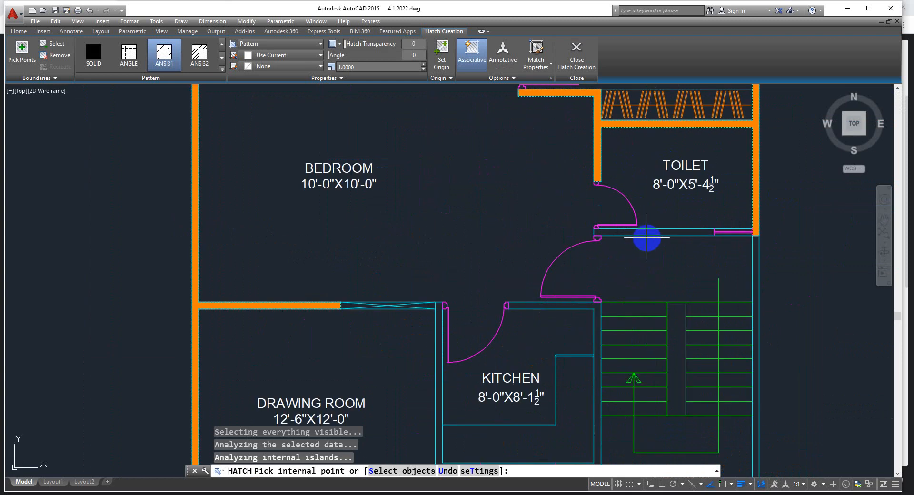
{"action": "left_click", "coordinate": [650, 233]}
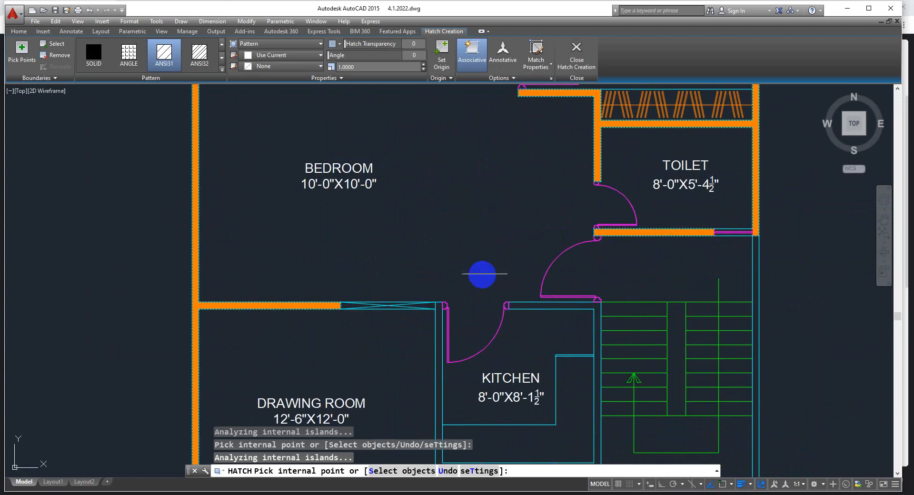
- Add the kitchen walls, the drawing room's front wall and the outer wall beside the staircase to the hatch
{"action": "left_click", "coordinate": [436, 315]}
{"action": "scroll", "coordinate": [436, 315], "scroll_direction": "down", "scroll_amount": 2}
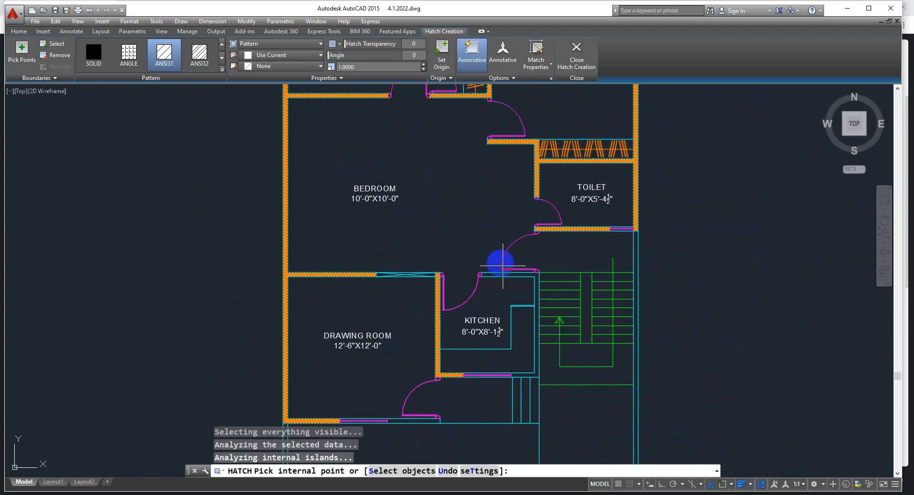
{"action": "left_click", "coordinate": [537, 368]}
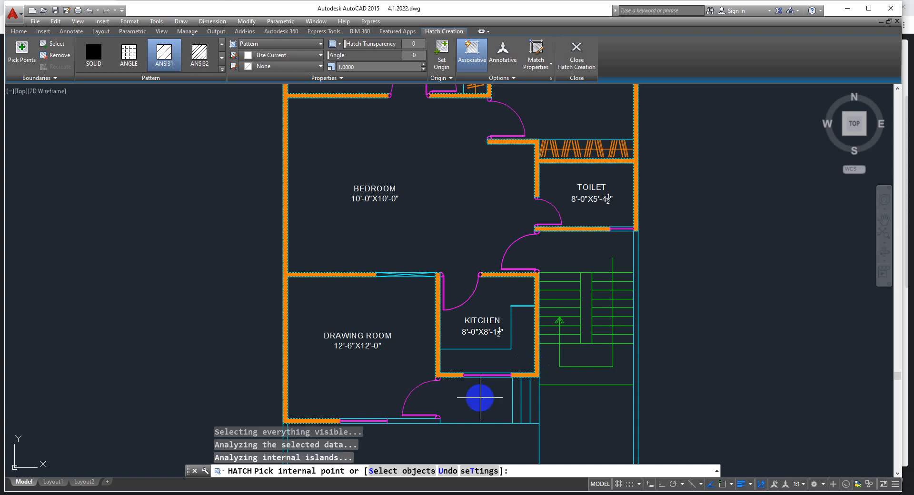
{"action": "left_click", "coordinate": [398, 422]}
{"action": "left_click", "coordinate": [636, 267]}
- Add the boundary wall of the open space in front of the drawing room and complete the hatch
{"action": "scroll", "coordinate": [630, 201], "scroll_direction": "down", "scroll_amount": 6}
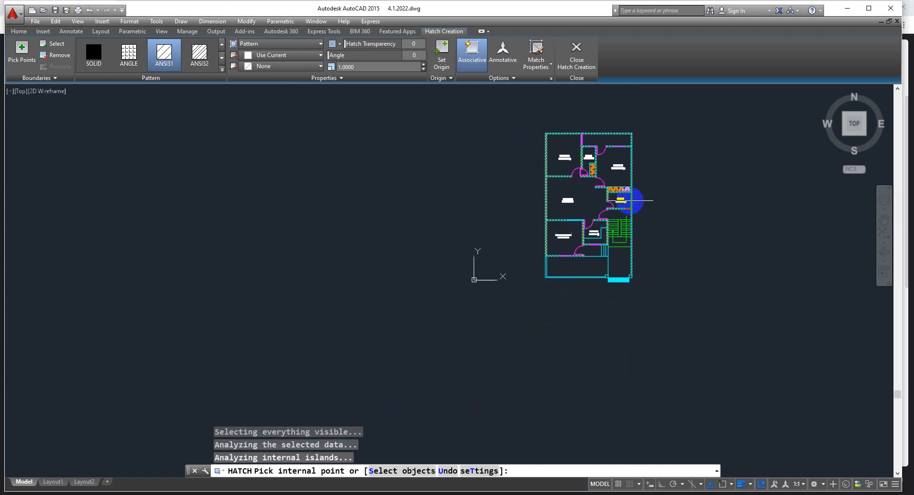
{"action": "scroll", "coordinate": [585, 275], "scroll_direction": "up", "scroll_amount": 8}
{"action": "left_click", "coordinate": [491, 293]}
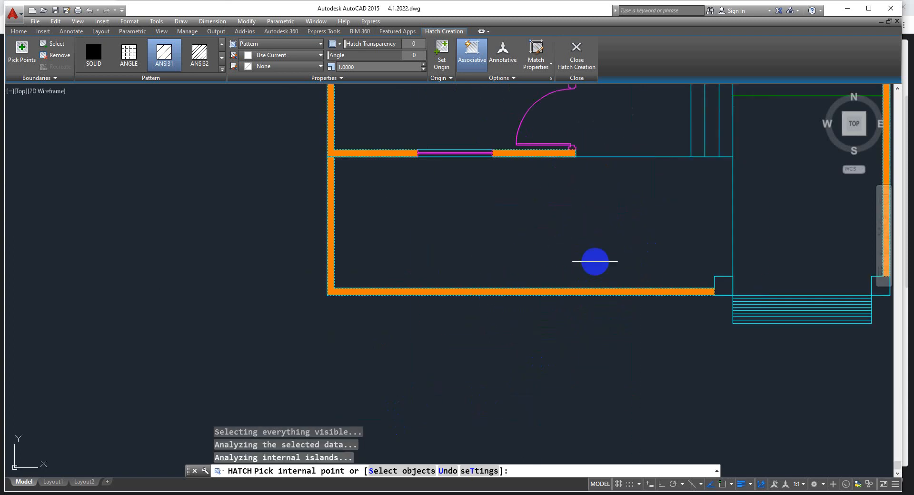
{"action": "scroll", "coordinate": [619, 276], "scroll_direction": "down", "scroll_amount": 4}
{"action": "left_click", "coordinate": [655, 210]}
{"action": "scroll", "coordinate": [652, 305], "scroll_direction": "up", "scroll_amount": 2}
{"action": "scroll", "coordinate": [645, 316], "scroll_direction": "down", "scroll_amount": 4}
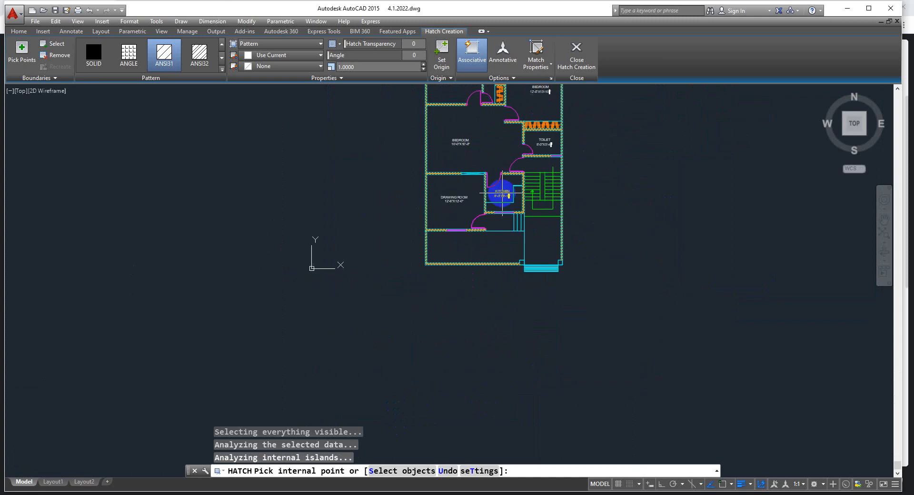
{"action": "middle_click_drag", "start_coordinate": [475, 198], "coordinate": [477, 287]}
{"action": "scroll", "coordinate": [566, 202], "scroll_direction": "up", "scroll_amount": 2}
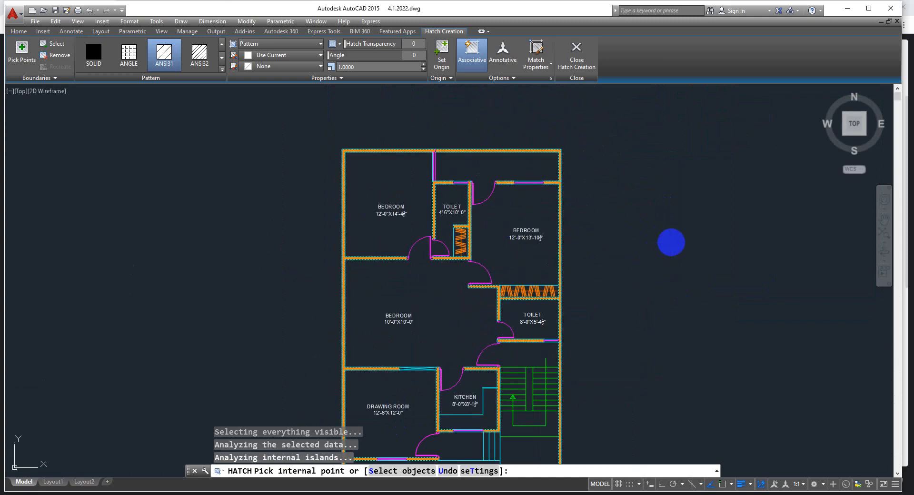
{"action": "key", "text": "Return"}
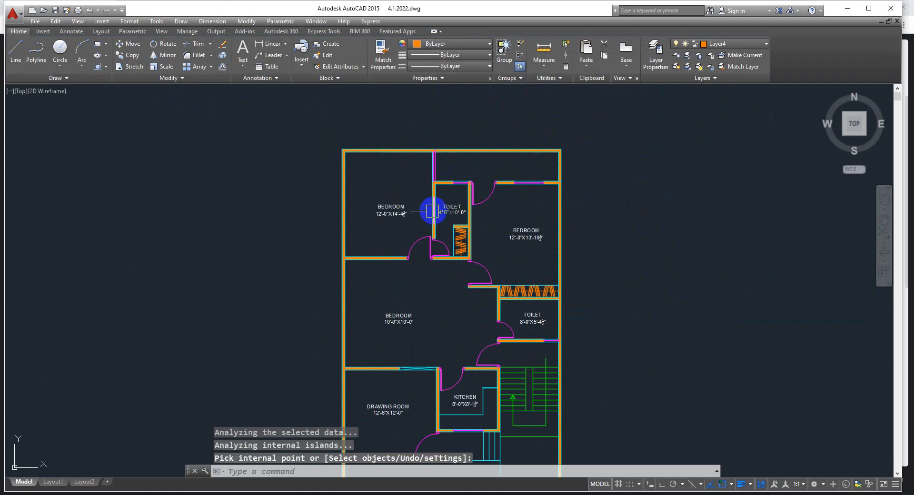
- Examine the hatch line spacing in the wall between the bedroom and the 4'-6" toilet
{"action": "scroll", "coordinate": [472, 205], "scroll_direction": "up", "scroll_amount": 8}
{"action": "scroll", "coordinate": [555, 190], "scroll_direction": "up", "scroll_amount": 4}
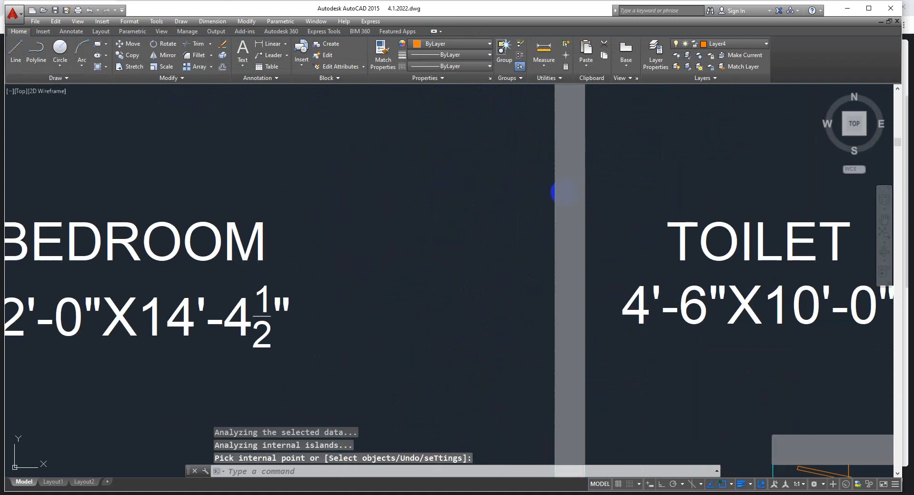
{"action": "scroll", "coordinate": [569, 181], "scroll_direction": "up", "scroll_amount": 4}
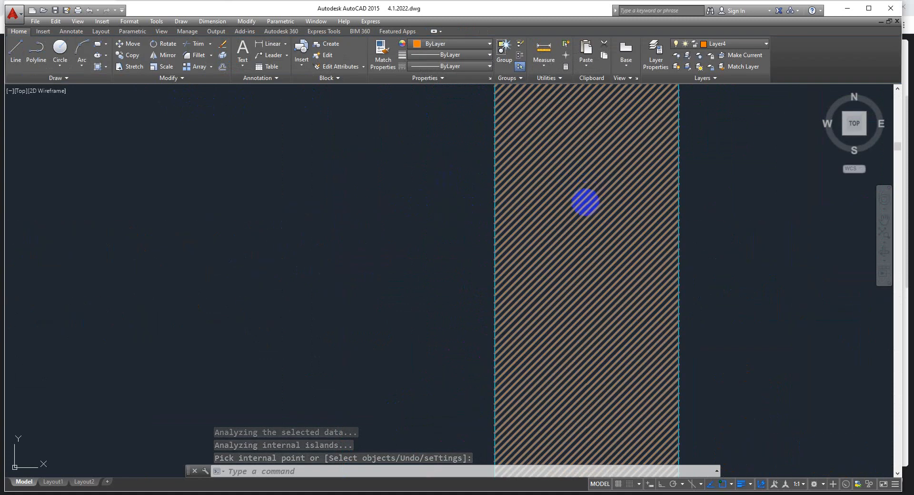
- Set the pattern scale of the ANSI31 wall hatch to 10
{"action": "scroll", "coordinate": [586, 204], "scroll_direction": "down", "scroll_amount": 4}
{"action": "scroll", "coordinate": [586, 206], "scroll_direction": "down", "scroll_amount": 3}
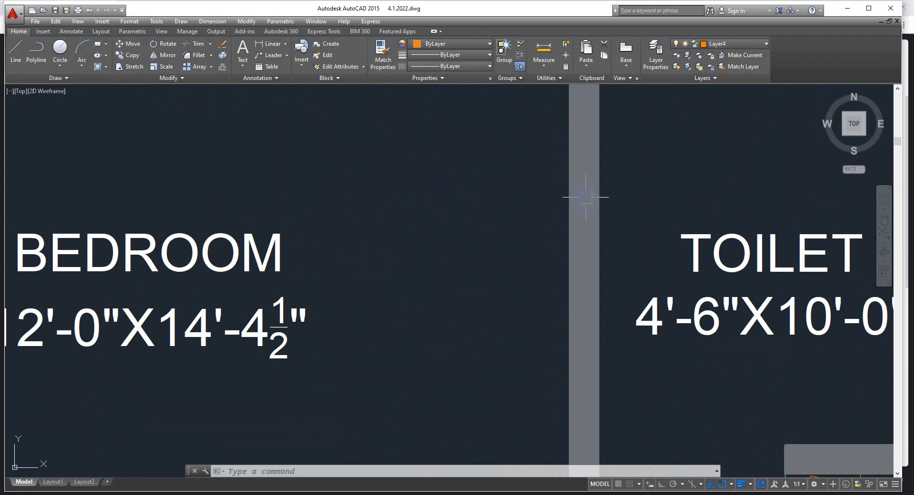
{"action": "left_click", "coordinate": [586, 195]}
{"action": "key", "text": "Return"}
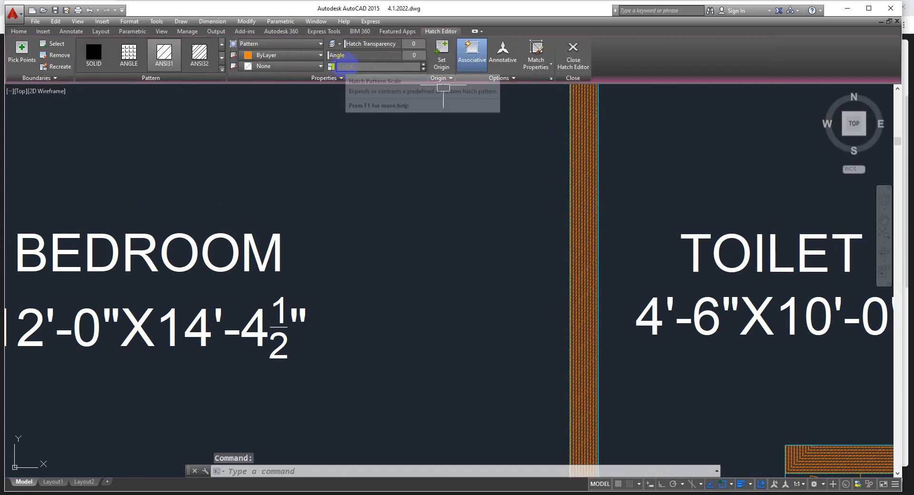
{"action": "left_click", "coordinate": [346, 67]}
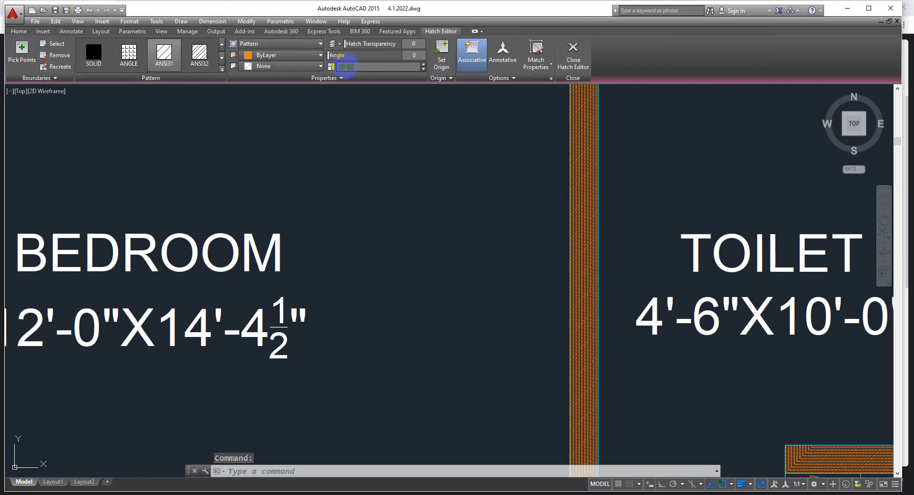
{"action": "key", "text": "Return"}
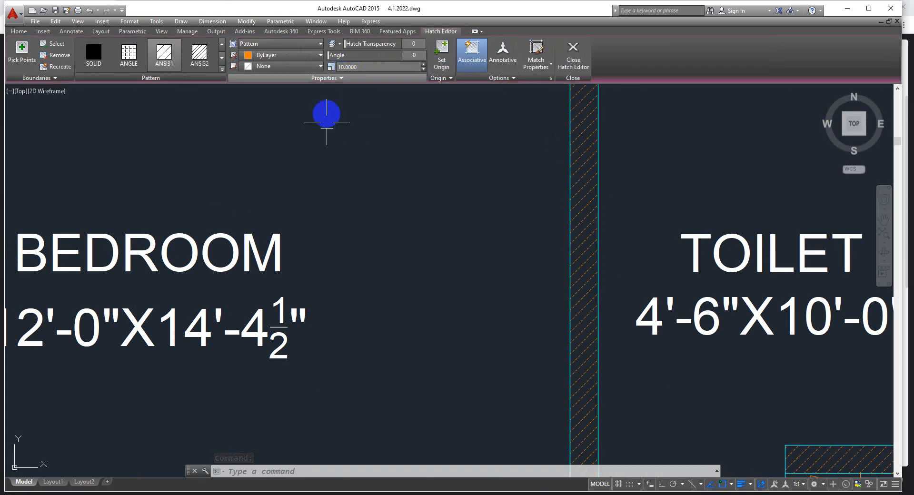
{"action": "scroll", "coordinate": [577, 229], "scroll_direction": "down", "scroll_amount": 5}
{"action": "key", "text": "Escape"}
{"action": "scroll", "coordinate": [671, 252], "scroll_direction": "down", "scroll_amount": 3}
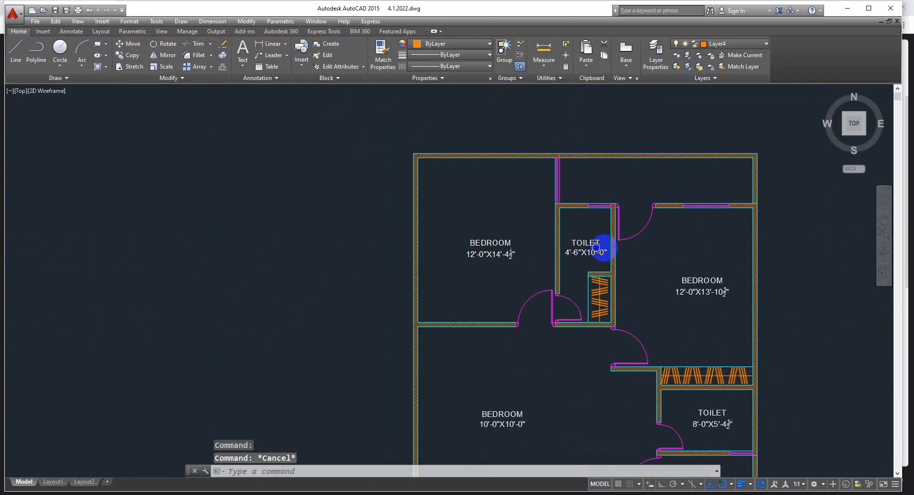
- Set the pattern scale of the ANSI31 wall hatch to 20
{"action": "scroll", "coordinate": [601, 249], "scroll_direction": "up", "scroll_amount": 3}
{"action": "scroll", "coordinate": [508, 186], "scroll_direction": "up", "scroll_amount": 3}
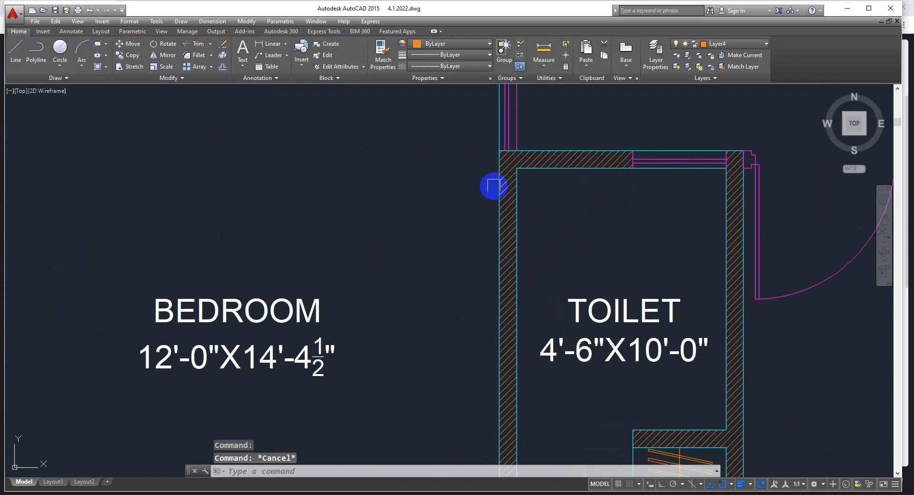
{"action": "left_click", "coordinate": [506, 163]}
{"action": "left_click", "coordinate": [362, 69]}
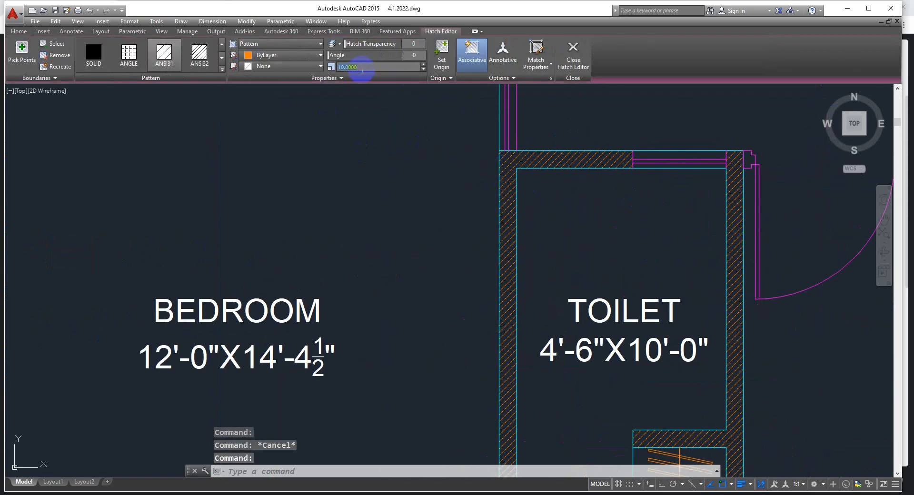
{"action": "key", "text": "Return"}
{"action": "key", "text": "Escape"}
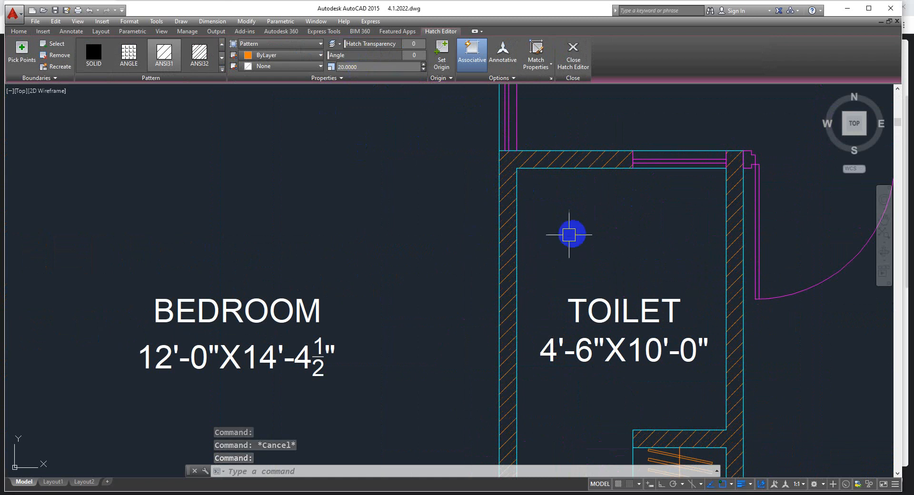
- Examine the wall hatch spacing across the floor plan, from the upper bedrooms down to the entrance steps
{"action": "scroll", "coordinate": [567, 234], "scroll_direction": "down", "scroll_amount": 5}
{"action": "scroll", "coordinate": [703, 310], "scroll_direction": "up", "scroll_amount": 4}
{"action": "scroll", "coordinate": [675, 316], "scroll_direction": "down", "scroll_amount": 4}
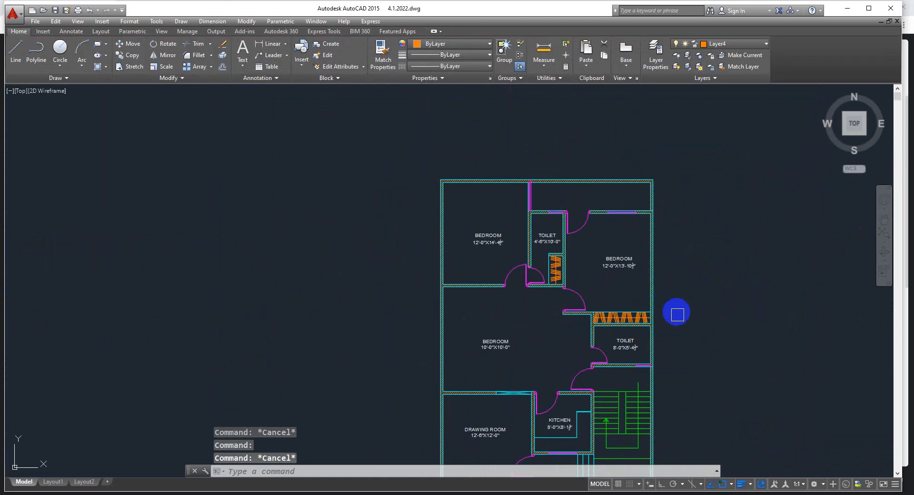
{"action": "scroll", "coordinate": [657, 365], "scroll_direction": "up", "scroll_amount": 4}
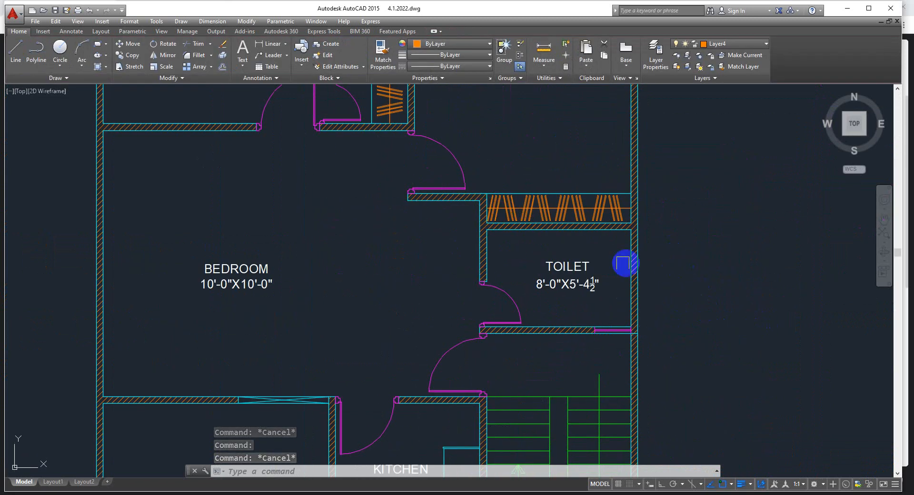
{"action": "scroll", "coordinate": [657, 228], "scroll_direction": "down", "scroll_amount": 4}
{"action": "scroll", "coordinate": [657, 415], "scroll_direction": "up", "scroll_amount": 8}
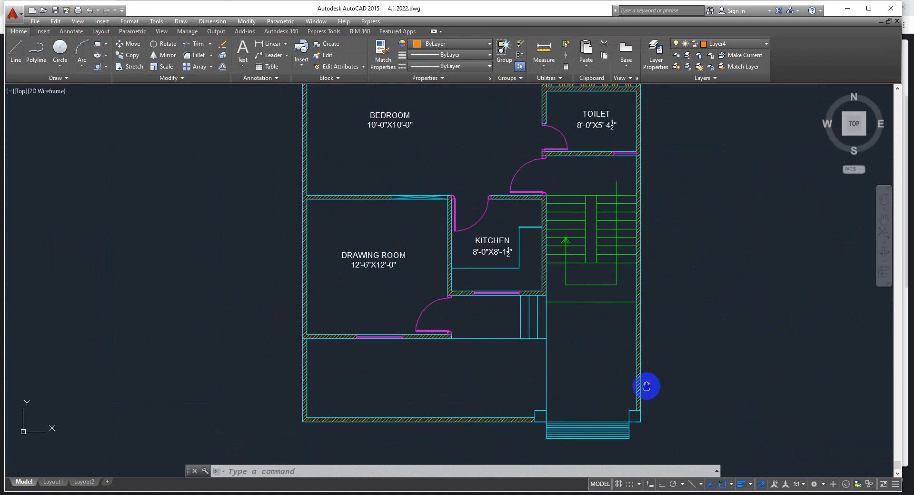
{"action": "scroll", "coordinate": [562, 302], "scroll_direction": "down", "scroll_amount": 4}
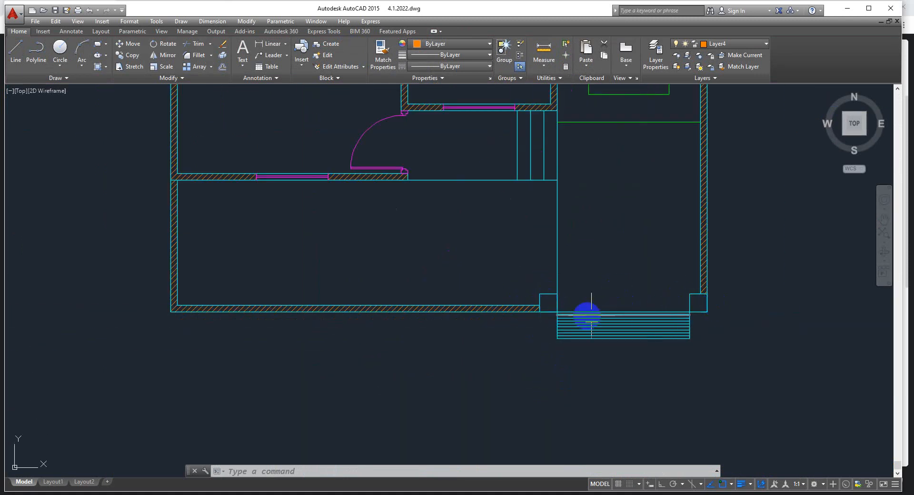
- Hatch the two square columns flanking the entrance steps with the SOLID pattern
{"action": "scroll", "coordinate": [544, 306], "scroll_direction": "up", "scroll_amount": 4}
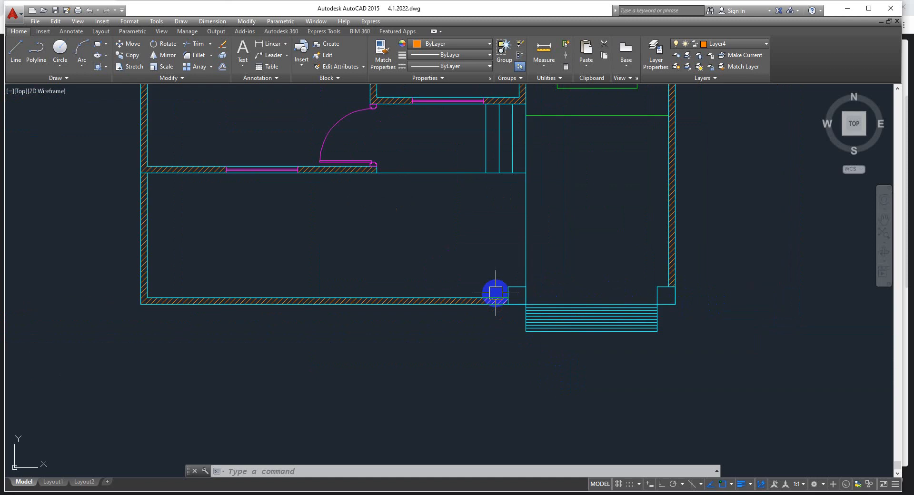
{"action": "scroll", "coordinate": [494, 292], "scroll_direction": "down", "scroll_amount": 4}
{"action": "scroll", "coordinate": [669, 301], "scroll_direction": "up", "scroll_amount": 2}
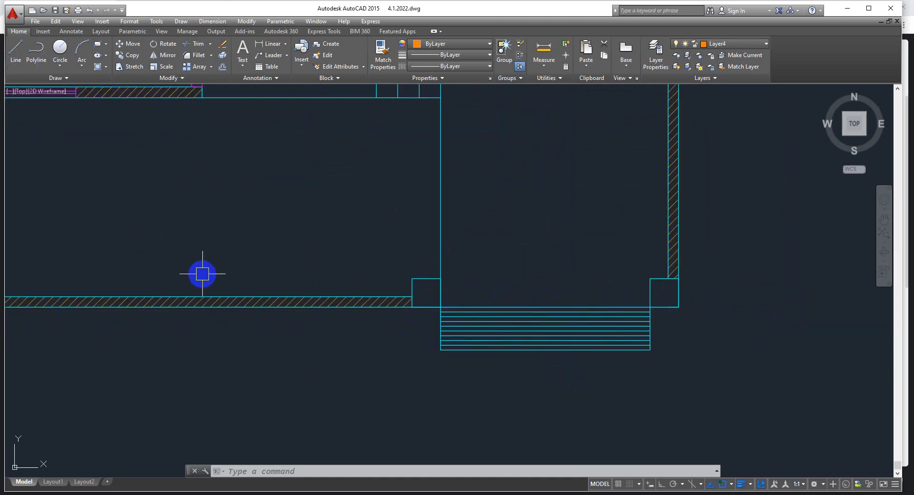
{"action": "type", "text": "h"}
{"action": "key", "text": "Return"}
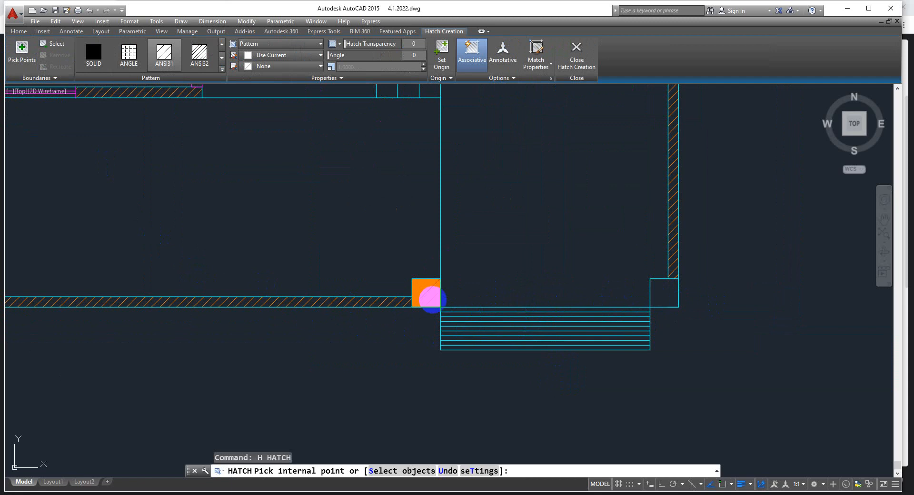
{"action": "left_click", "coordinate": [427, 294]}
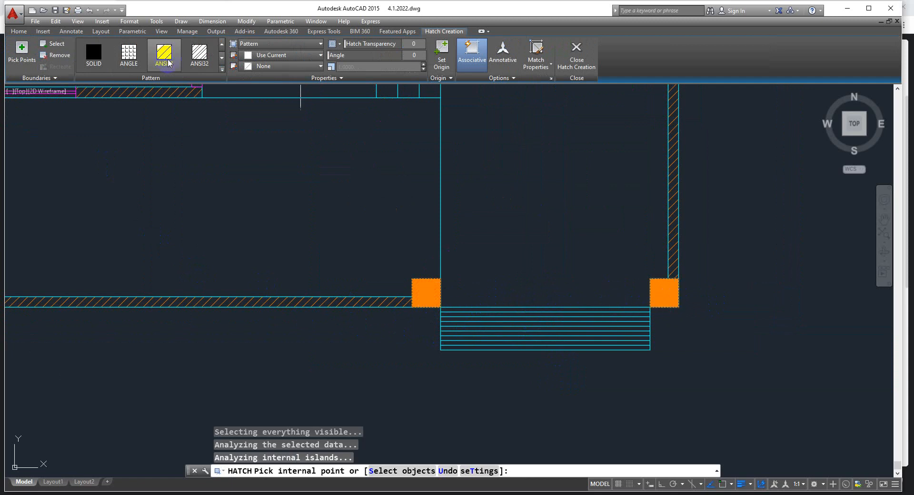
{"action": "left_click", "coordinate": [94, 53]}
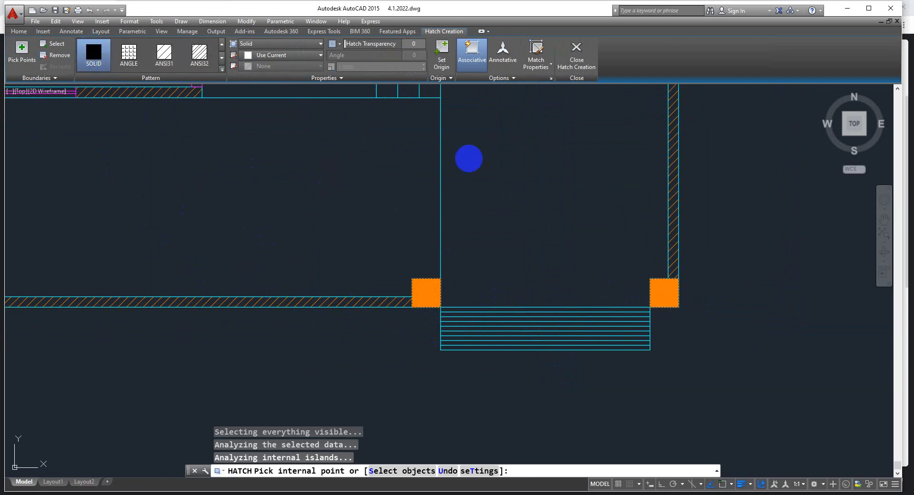
{"action": "left_click", "coordinate": [574, 66]}
{"action": "scroll", "coordinate": [419, 307], "scroll_direction": "up", "scroll_amount": 5}
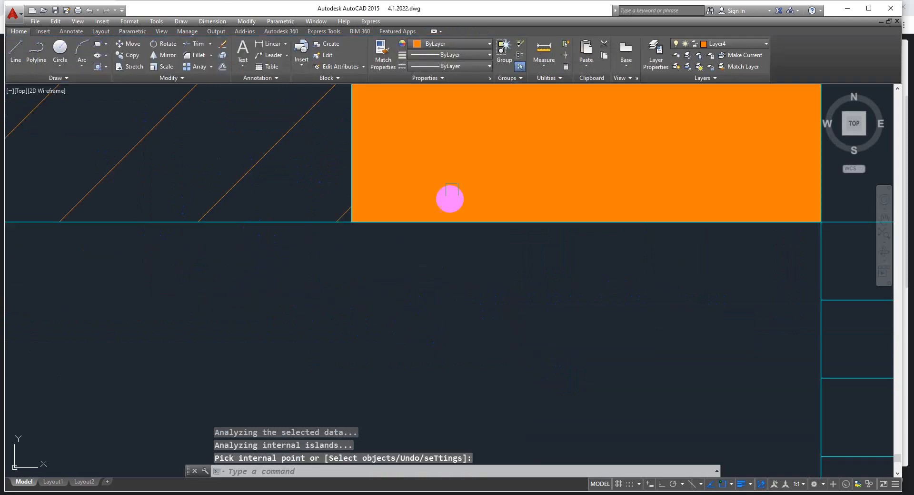
{"action": "scroll", "coordinate": [428, 202], "scroll_direction": "down", "scroll_amount": 4}
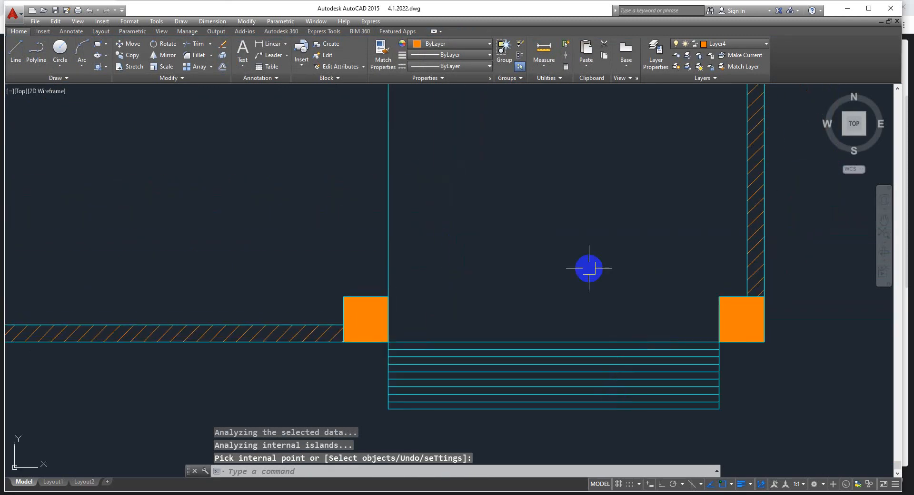
- Create a new layer named hatch for the floor plan drawing
{"action": "scroll", "coordinate": [687, 279], "scroll_direction": "down", "scroll_amount": 9}
{"action": "middle_click_drag", "start_coordinate": [674, 219], "coordinate": [635, 330]}
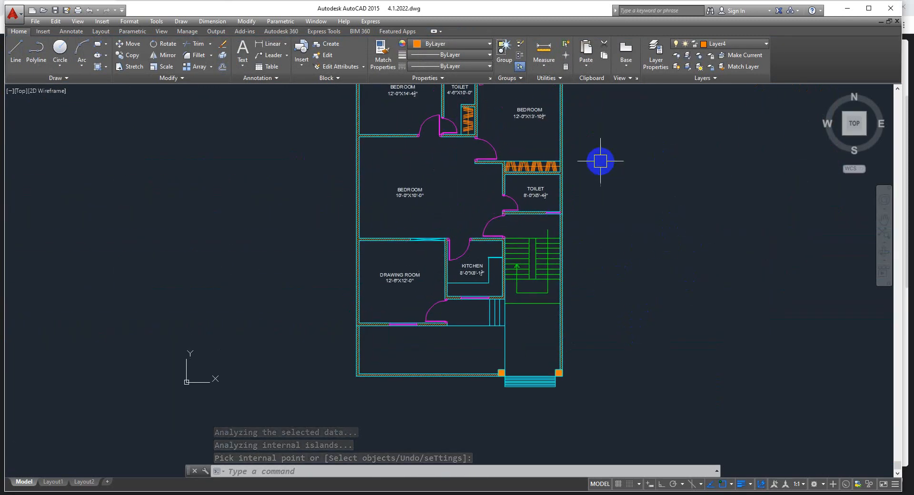
{"action": "middle_click_drag", "start_coordinate": [598, 159], "coordinate": [578, 249]}
{"action": "left_click", "coordinate": [650, 60]}
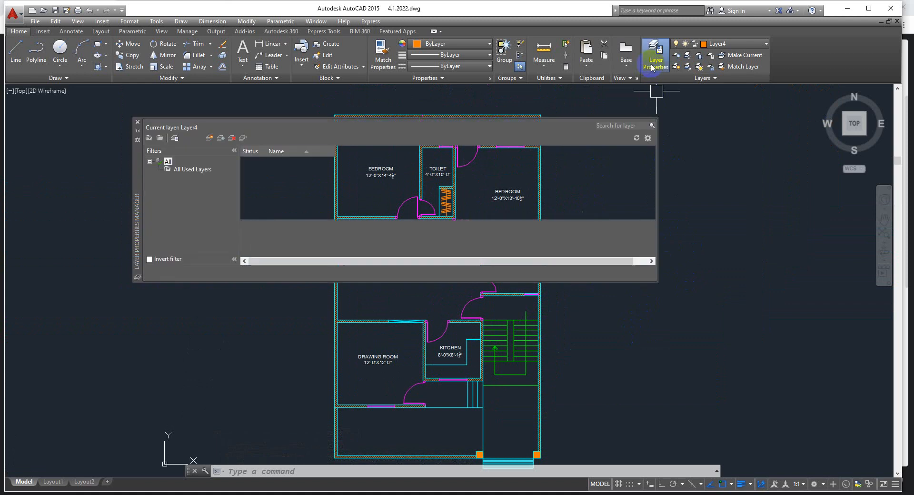
{"action": "left_click", "coordinate": [211, 138]}
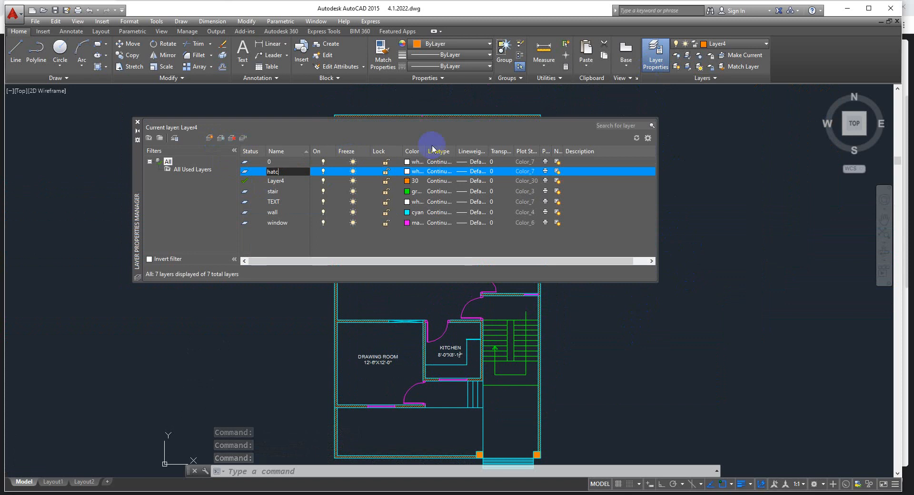
{"action": "type", "text": "hatch"}
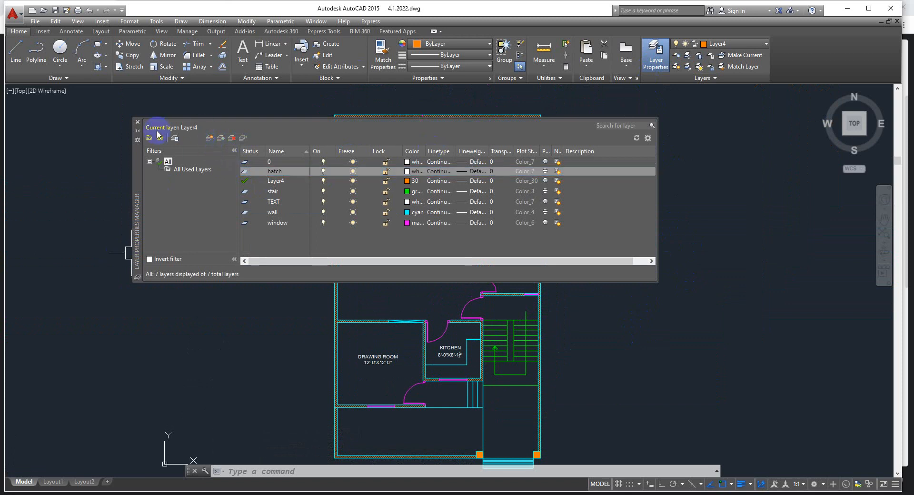
{"action": "left_click", "coordinate": [138, 123]}
- Move the diagonal wall hatch from Layer4 to the hatch layer
{"action": "scroll", "coordinate": [524, 373], "scroll_direction": "up", "scroll_amount": 3}
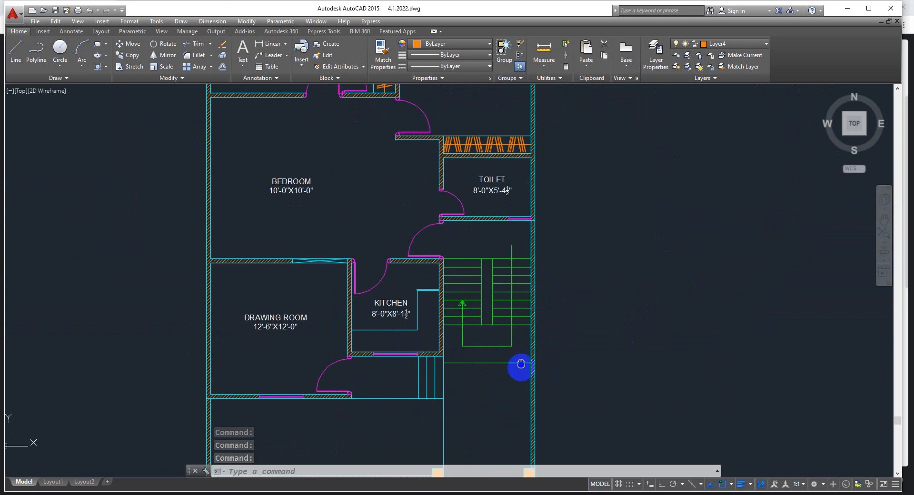
{"action": "scroll", "coordinate": [546, 386], "scroll_direction": "up", "scroll_amount": 5}
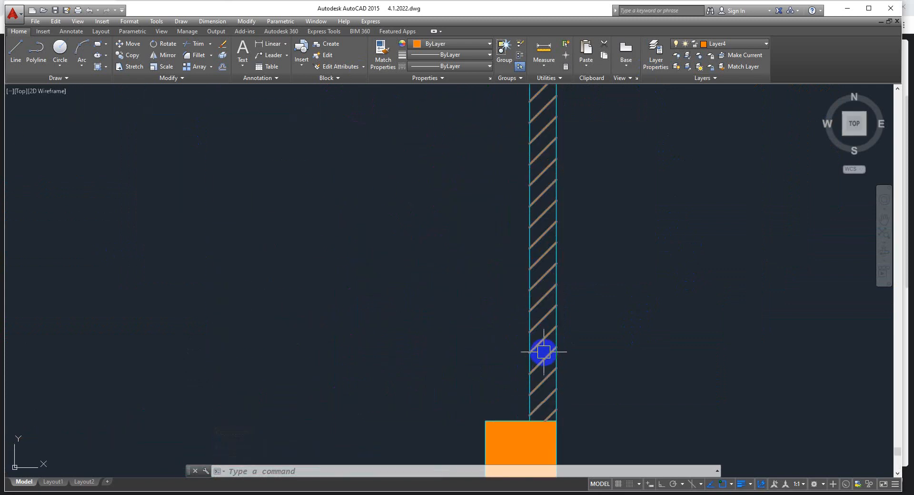
{"action": "left_click", "coordinate": [544, 352]}
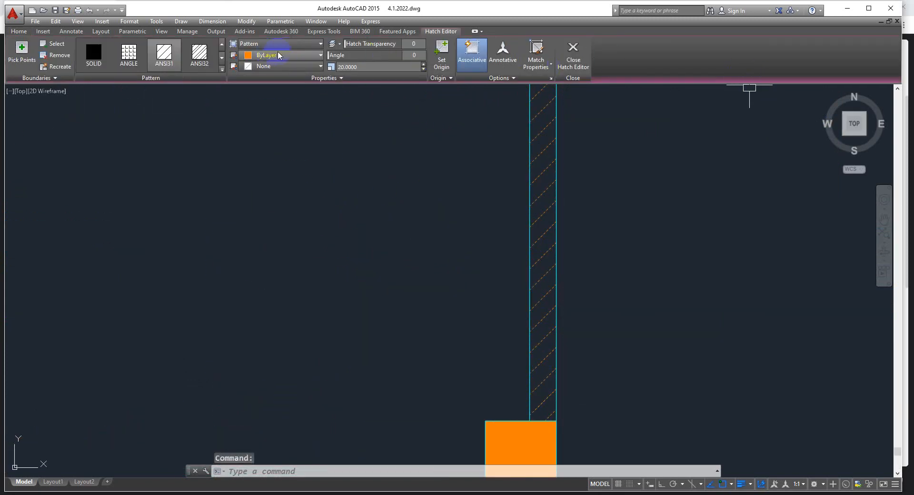
{"action": "left_click", "coordinate": [19, 31]}
{"action": "left_click", "coordinate": [721, 44]}
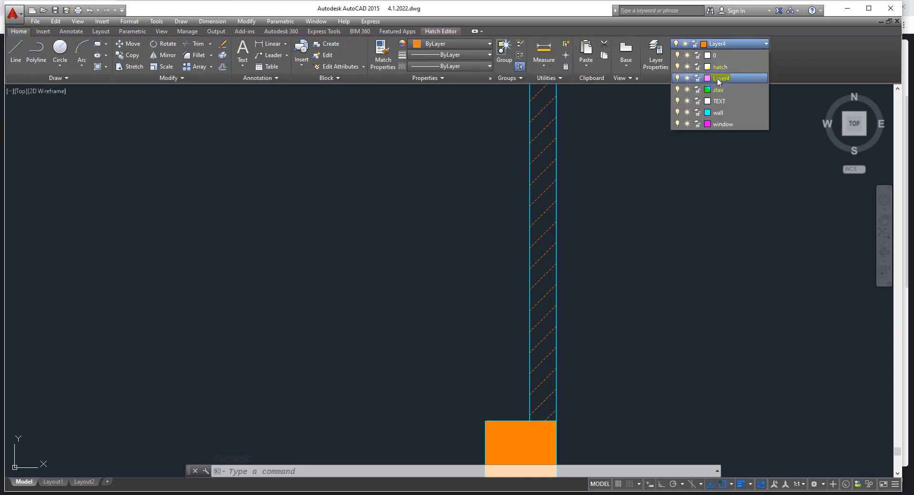
{"action": "left_click", "coordinate": [736, 69]}
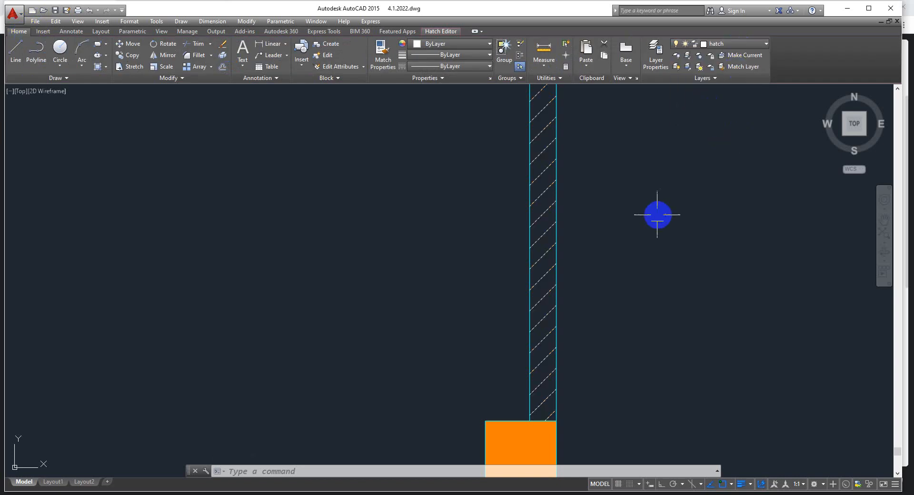
{"action": "key", "text": "Escape"}
- Match the properties of the wall hatch onto the solid fill of the two columns beside the entrance steps
{"action": "scroll", "coordinate": [630, 185], "scroll_direction": "down", "scroll_amount": 4}
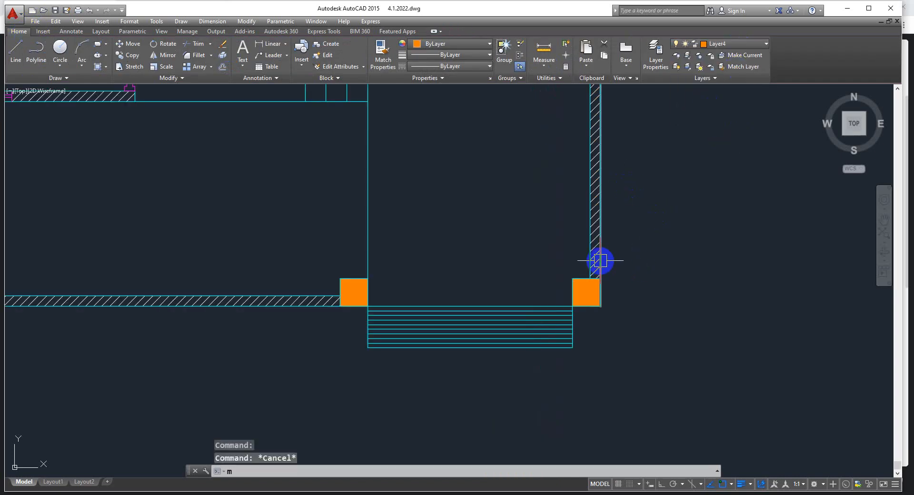
{"action": "type", "text": "ma"}
{"action": "key", "text": "Return"}
{"action": "scroll", "coordinate": [592, 238], "scroll_direction": "up", "scroll_amount": 4}
{"action": "left_click", "coordinate": [613, 226]}
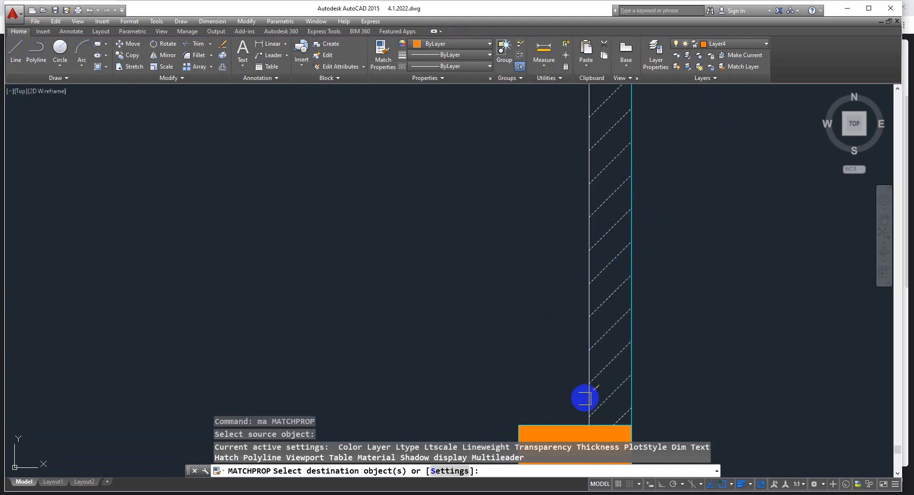
{"action": "scroll", "coordinate": [583, 398], "scroll_direction": "down", "scroll_amount": 6}
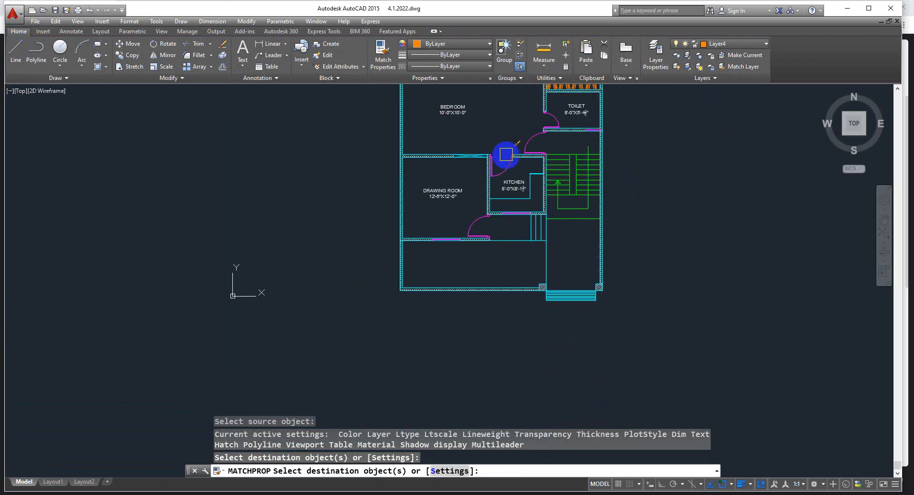
{"action": "middle_click_drag", "start_coordinate": [506, 153], "coordinate": [465, 333]}
{"action": "scroll", "coordinate": [544, 238], "scroll_direction": "down", "scroll_amount": 2}
{"action": "key", "text": "Escape"}
{"action": "scroll", "coordinate": [530, 259], "scroll_direction": "up", "scroll_amount": 6}
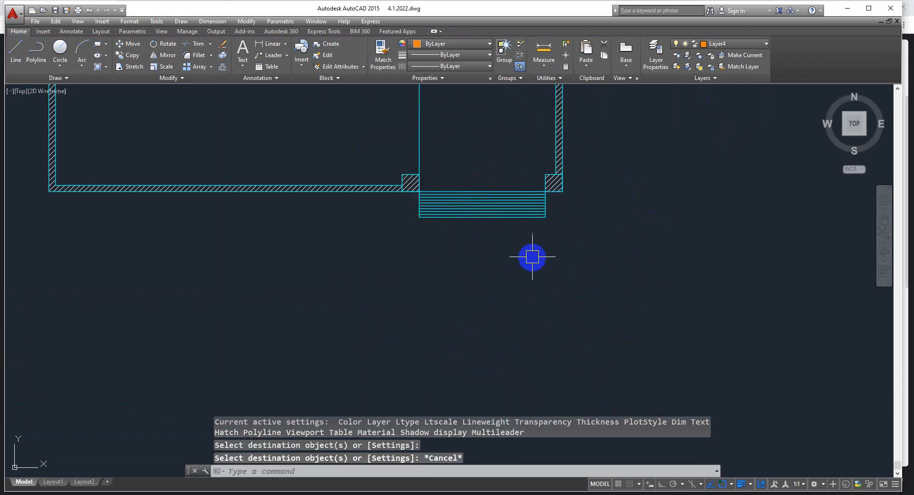
{"action": "left_click", "coordinate": [558, 132]}
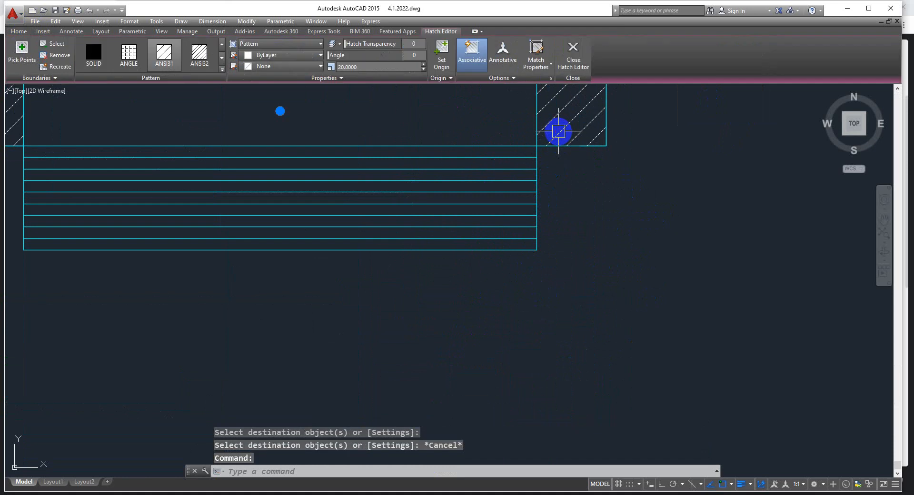
{"action": "type", "text": "E"}
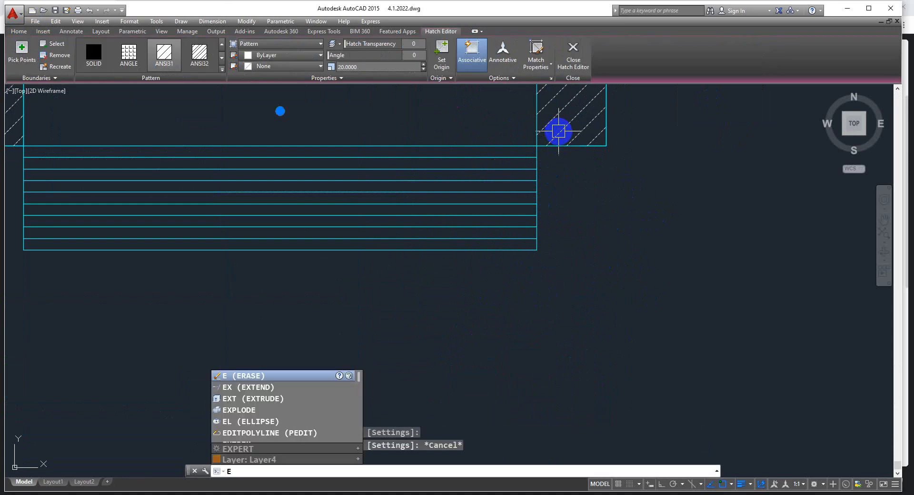
{"action": "type", "text": "d"}
{"action": "key", "text": "Return"}
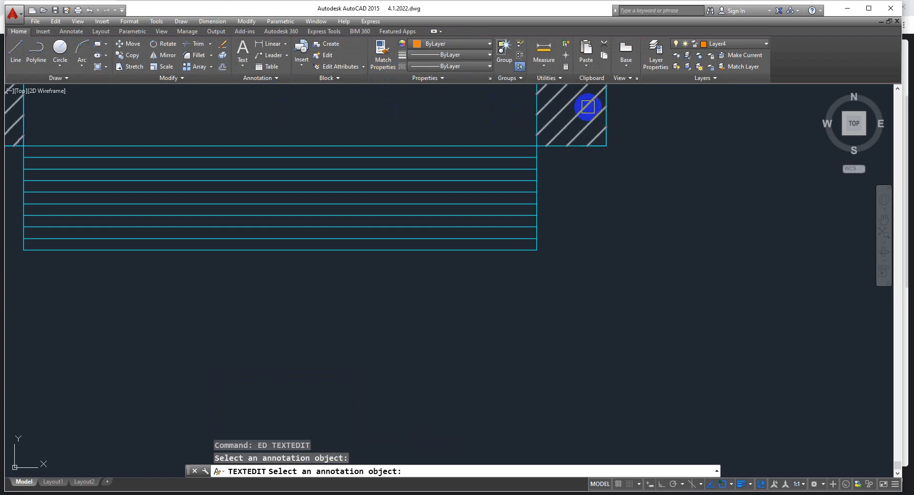
{"action": "key", "text": "Escape"}
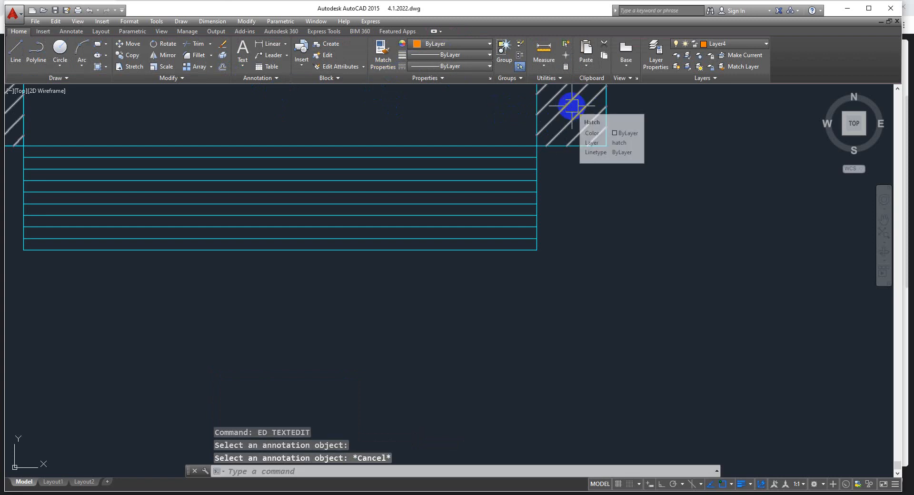
- Edit the hatch of the two entrance columns and change its pattern to SOLID
{"action": "type", "text": "he"}
{"action": "key", "text": "Return"}
{"action": "left_click", "coordinate": [571, 106]}
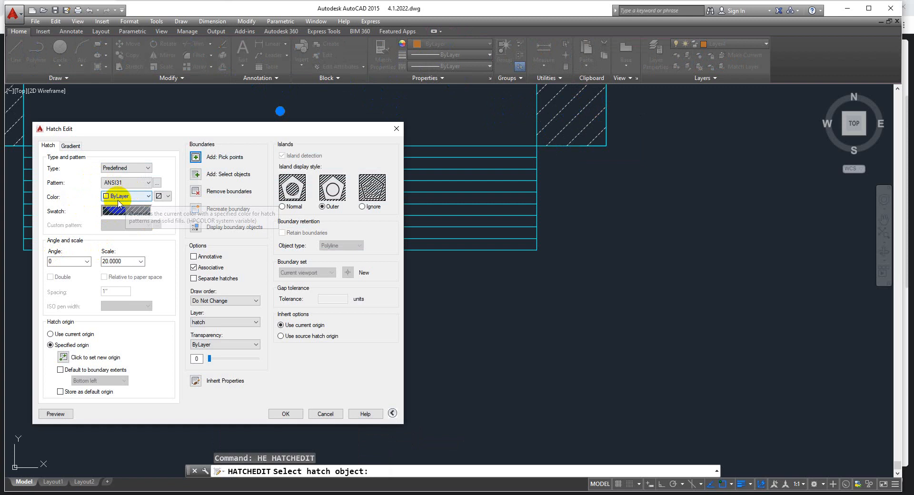
{"action": "left_click", "coordinate": [147, 184]}
{"action": "left_click", "coordinate": [159, 189]}
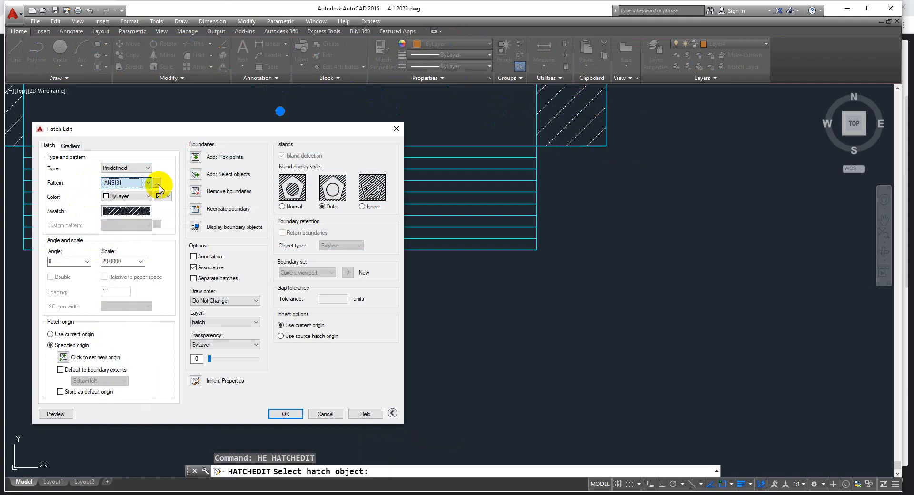
{"action": "left_click", "coordinate": [157, 185]}
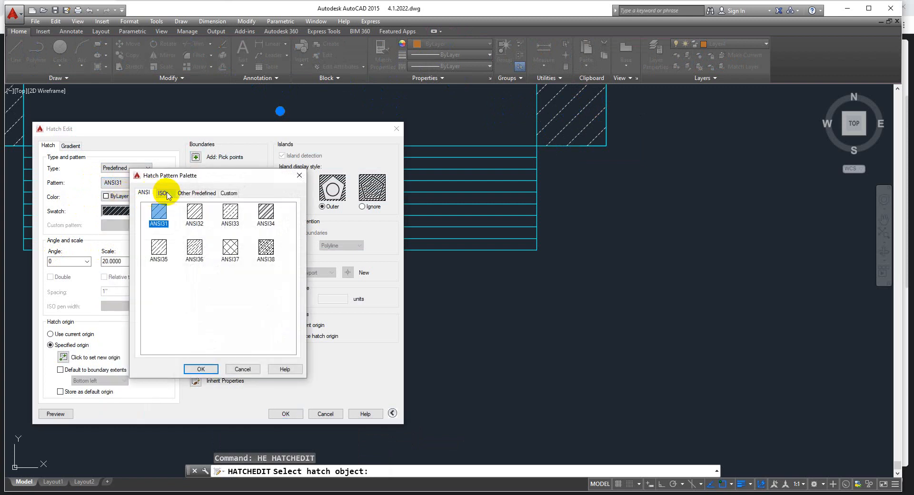
{"action": "left_click", "coordinate": [185, 194]}
{"action": "left_click", "coordinate": [153, 208]}
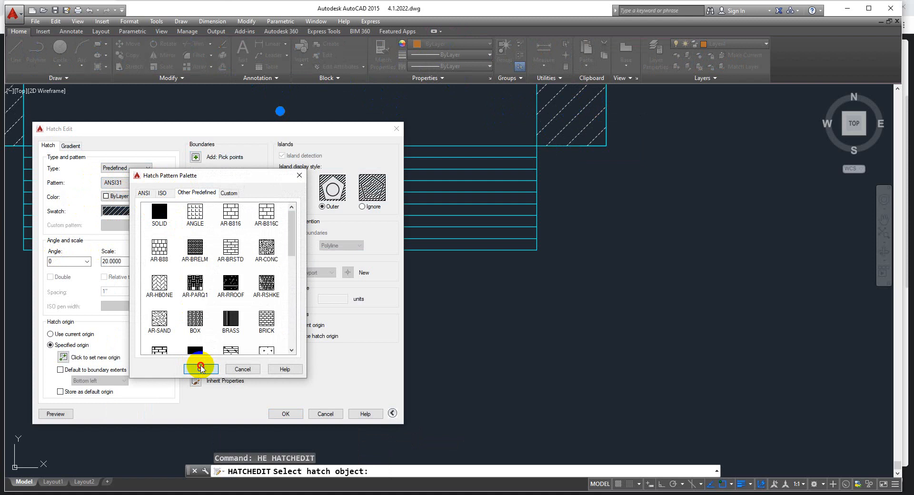
{"action": "left_click", "coordinate": [201, 368]}
{"action": "left_click", "coordinate": [287, 414]}
{"action": "key", "text": "Escape"}
- Examine the floor plan's wall hatching, column fills, room labels, doors and wardrobes, both up close and as a whole
{"action": "scroll", "coordinate": [392, 322], "scroll_direction": "down", "scroll_amount": 6}
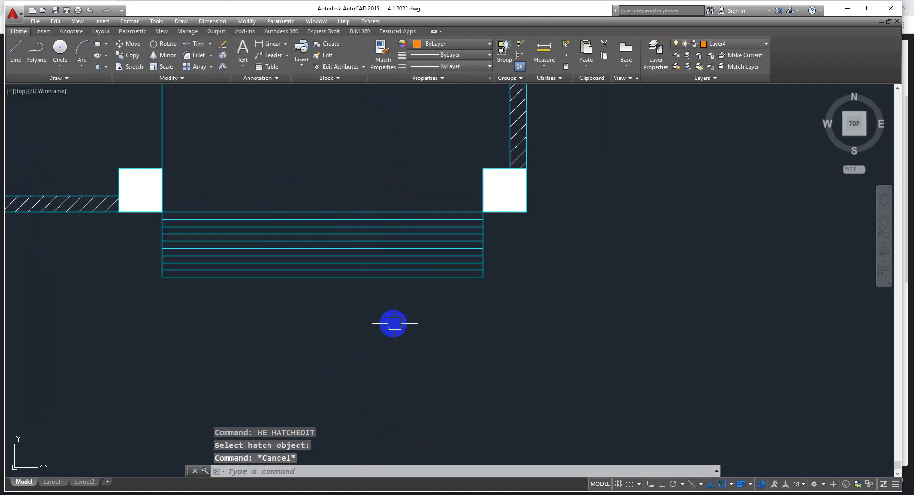
{"action": "scroll", "coordinate": [508, 233], "scroll_direction": "up", "scroll_amount": 2}
{"action": "middle_click_drag", "start_coordinate": [508, 233], "coordinate": [626, 329]}
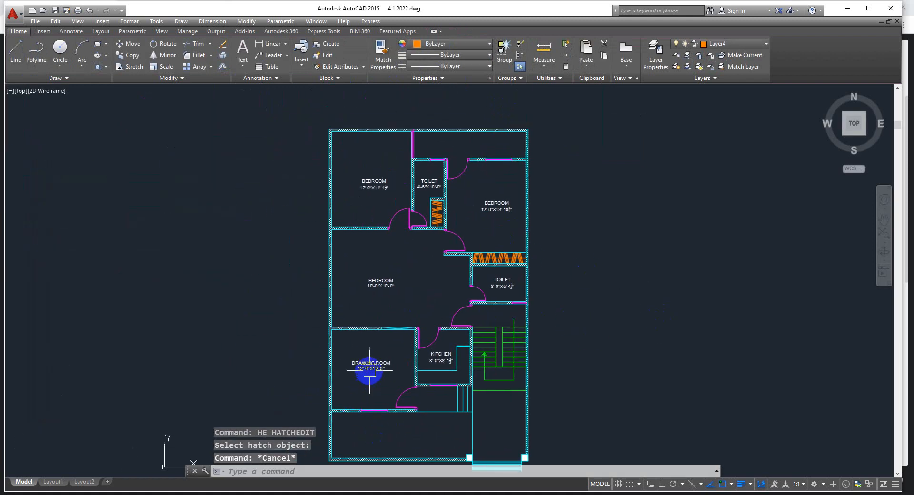
{"action": "scroll", "coordinate": [376, 374], "scroll_direction": "up", "scroll_amount": 4}
{"action": "middle_click_drag", "start_coordinate": [399, 380], "coordinate": [477, 258]}
{"action": "scroll", "coordinate": [478, 258], "scroll_direction": "down", "scroll_amount": 4}
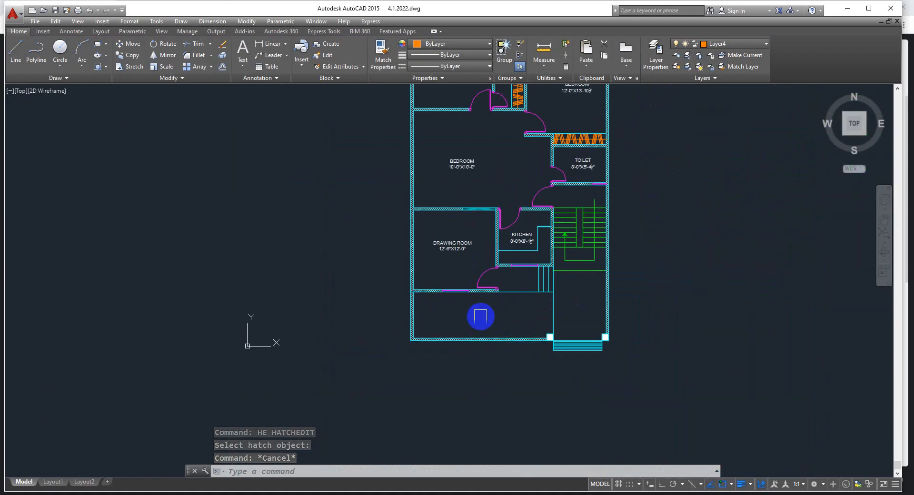
{"action": "scroll", "coordinate": [637, 262], "scroll_direction": "down", "scroll_amount": 4}
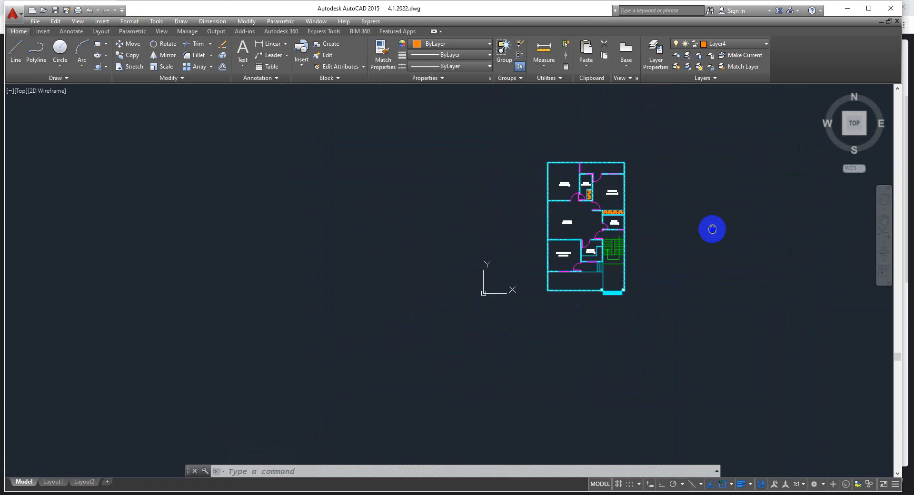
{"action": "middle_click_drag", "start_coordinate": [712, 229], "coordinate": [677, 267]}
{"action": "scroll", "coordinate": [578, 237], "scroll_direction": "up", "scroll_amount": 2}
{"action": "scroll", "coordinate": [607, 281], "scroll_direction": "up", "scroll_amount": 4}
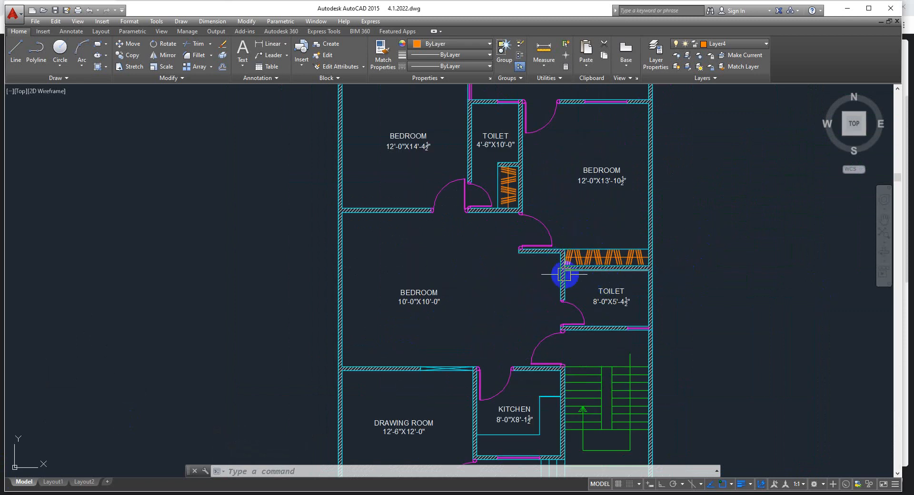
{"action": "scroll", "coordinate": [524, 265], "scroll_direction": "down", "scroll_amount": 2}
{"action": "scroll", "coordinate": [439, 343], "scroll_direction": "up", "scroll_amount": 4}
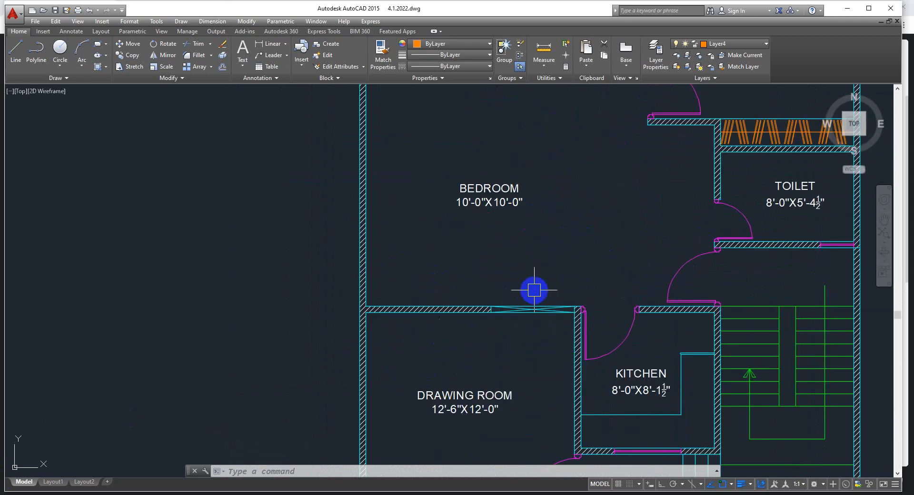
{"action": "scroll", "coordinate": [503, 246], "scroll_direction": "down", "scroll_amount": 6}
{"action": "scroll", "coordinate": [655, 206], "scroll_direction": "up", "scroll_amount": 2}
{"action": "scroll", "coordinate": [585, 216], "scroll_direction": "up", "scroll_amount": 2}
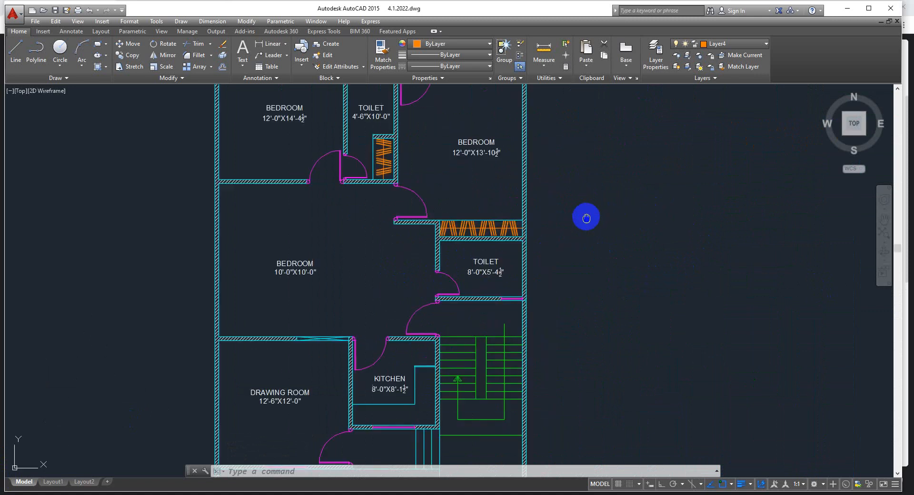
{"action": "middle_click_drag", "start_coordinate": [585, 216], "coordinate": [638, 263]}
{"action": "scroll", "coordinate": [477, 189], "scroll_direction": "up", "scroll_amount": 2}
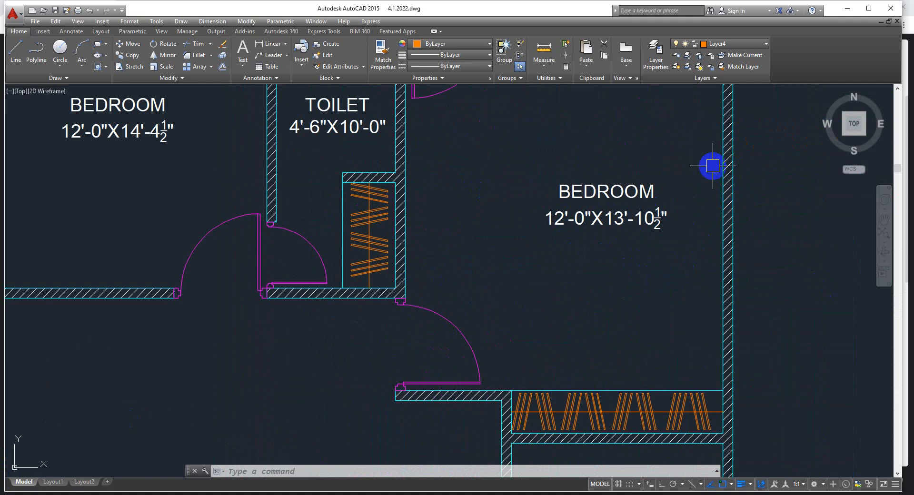
{"action": "scroll", "coordinate": [435, 221], "scroll_direction": "down", "scroll_amount": 3}
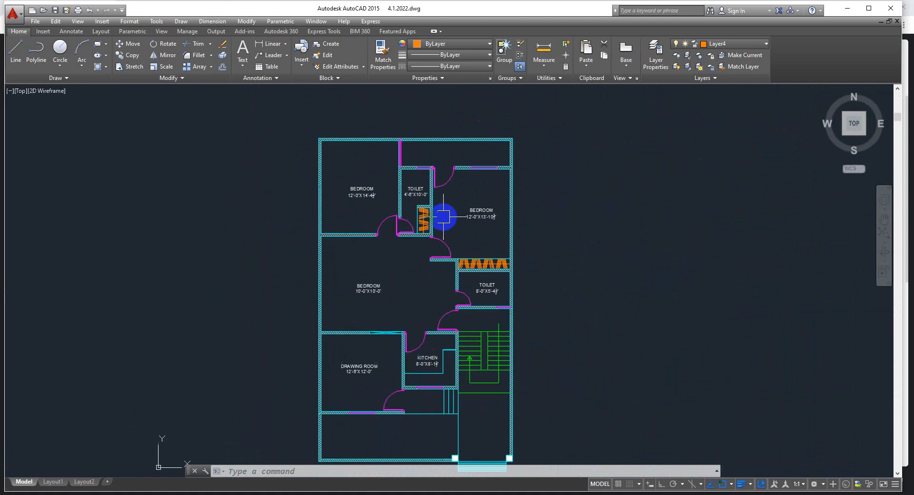
{"action": "middle_click_drag", "start_coordinate": [426, 259], "coordinate": [505, 229]}
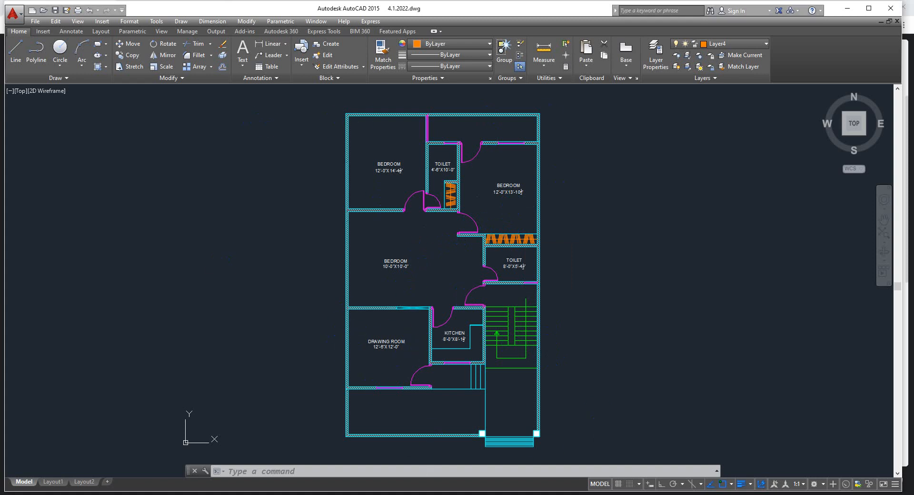
- Check the Google Meet call, then return to the floor plan in AutoCAD and dismiss the presenting notification
{"action": "left_click", "coordinate": [423, 494]}
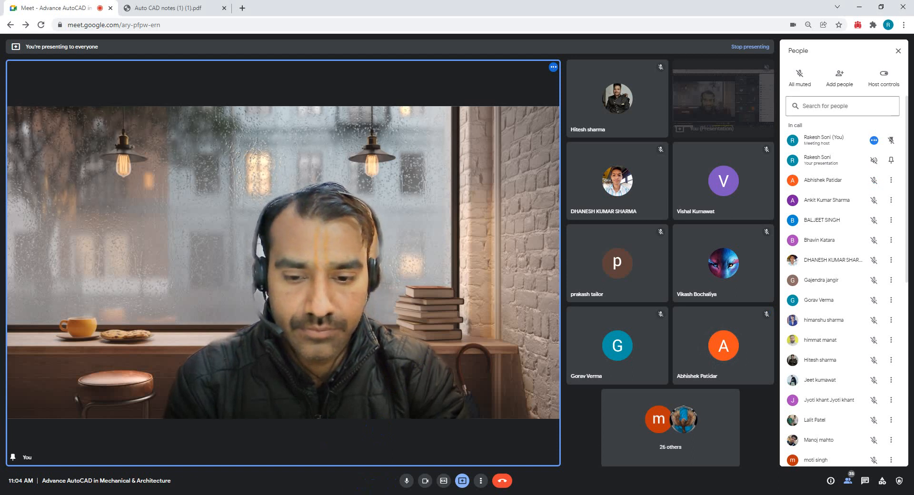
{"action": "mouse_move", "coordinate": [361, 494]}
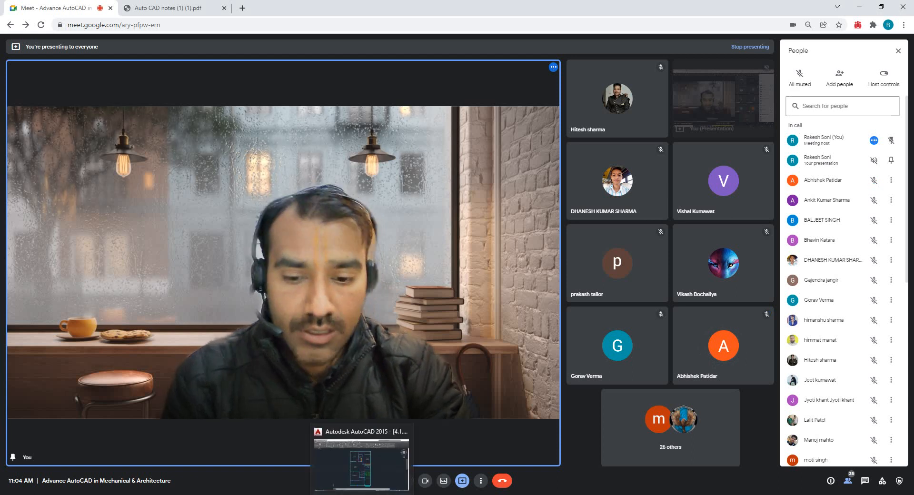
{"action": "left_click", "coordinate": [360, 459]}
{"action": "scroll", "coordinate": [582, 202], "scroll_direction": "down", "scroll_amount": 2}
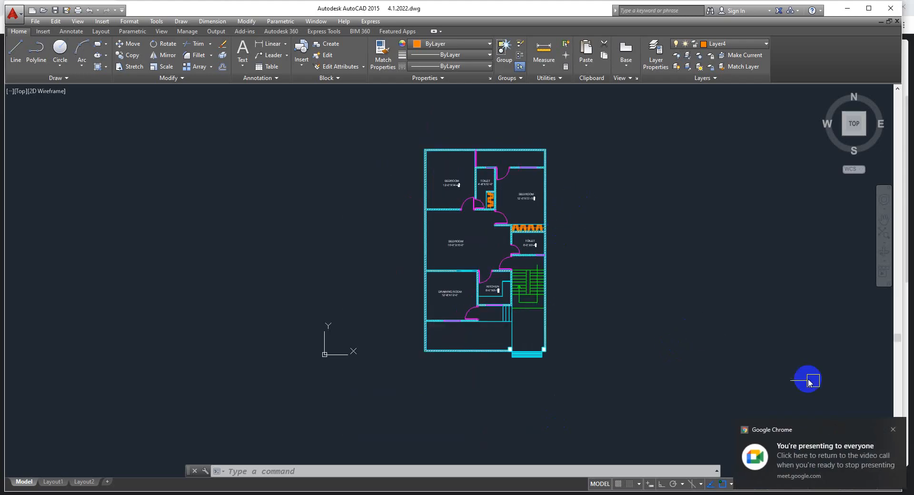
{"action": "left_click", "coordinate": [893, 430]}
{"action": "scroll", "coordinate": [697, 276], "scroll_direction": "down", "scroll_amount": 2}
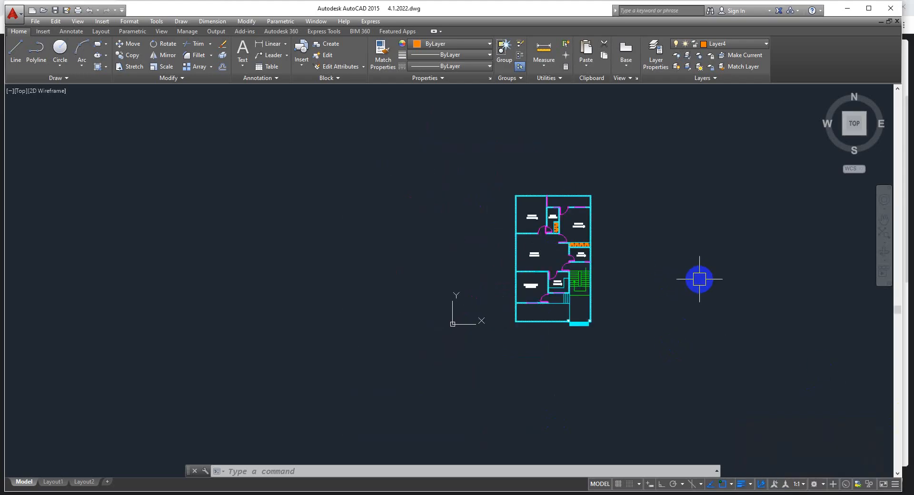
- Draw two separate circles, each about 5'-6" in radius, in the empty area east of the floor plan
{"action": "middle_click_drag", "start_coordinate": [700, 278], "coordinate": [604, 282]}
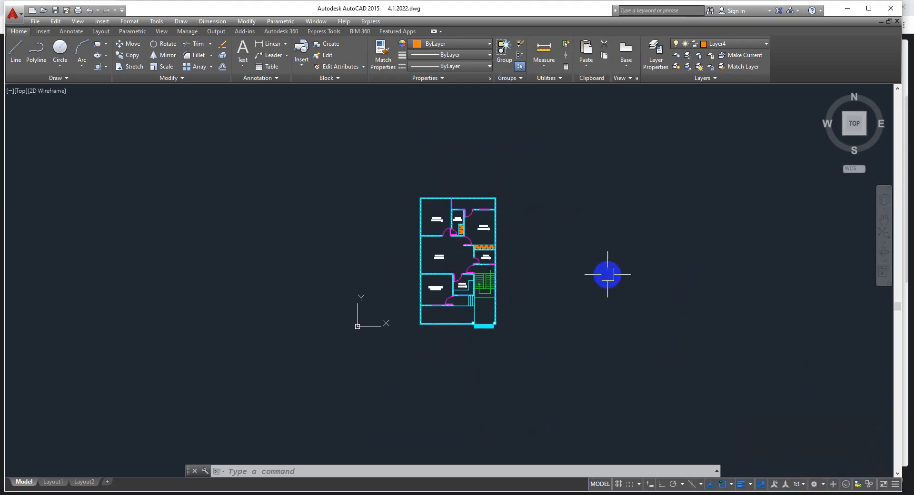
{"action": "middle_click_drag", "start_coordinate": [547, 292], "coordinate": [445, 304]}
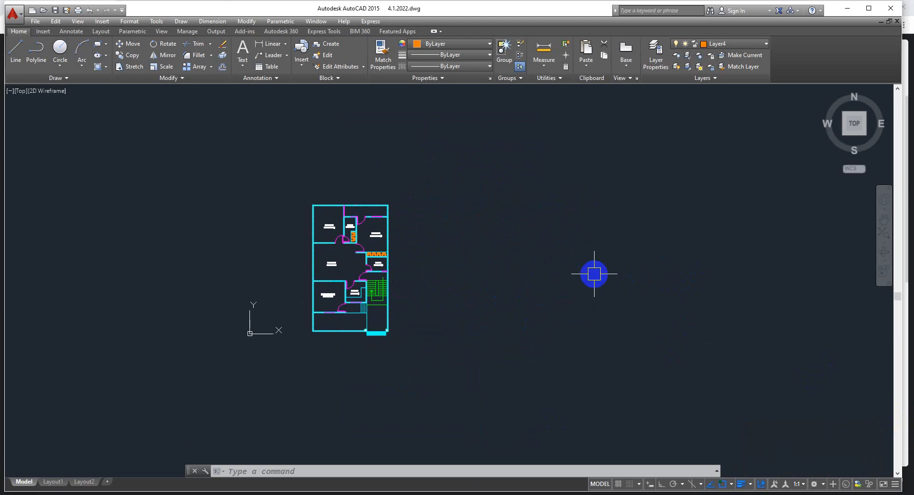
{"action": "type", "text": "c"}
{"action": "key", "text": "Return"}
{"action": "left_click", "coordinate": [649, 235]}
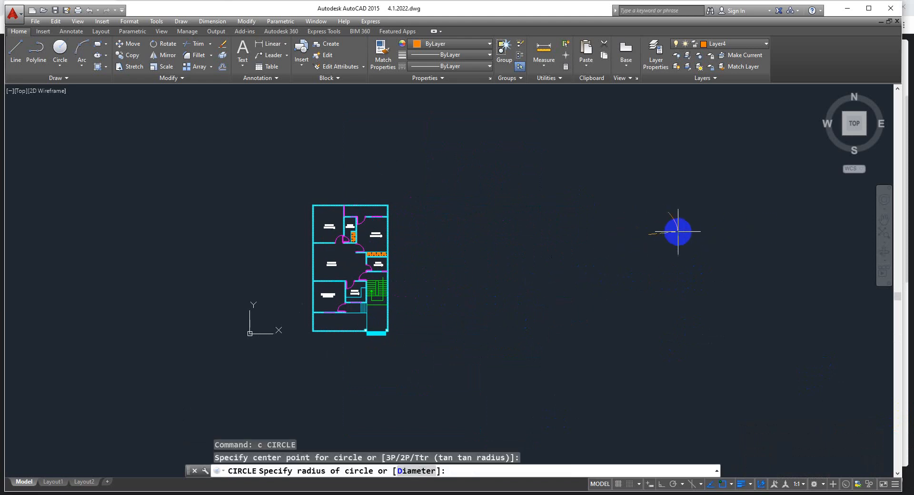
{"action": "left_click", "coordinate": [662, 237]}
{"action": "key", "text": "Return"}
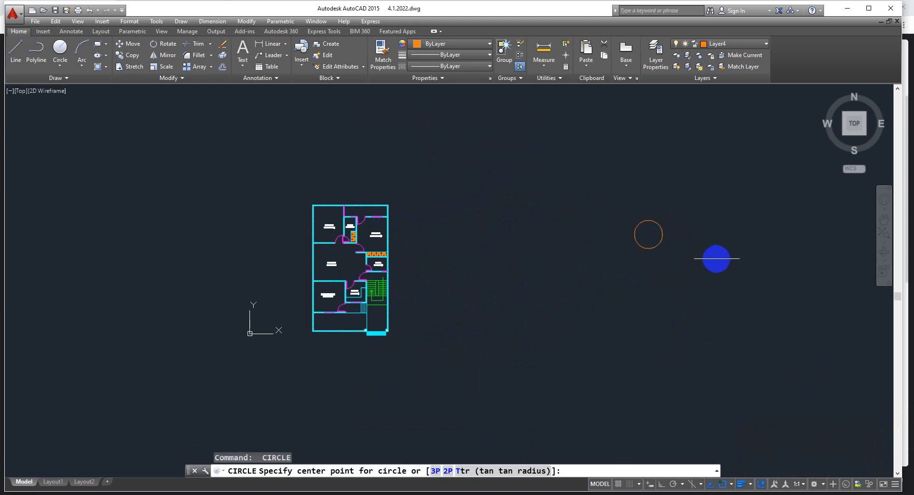
{"action": "left_click", "coordinate": [716, 258]}
{"action": "left_click", "coordinate": [731, 257]}
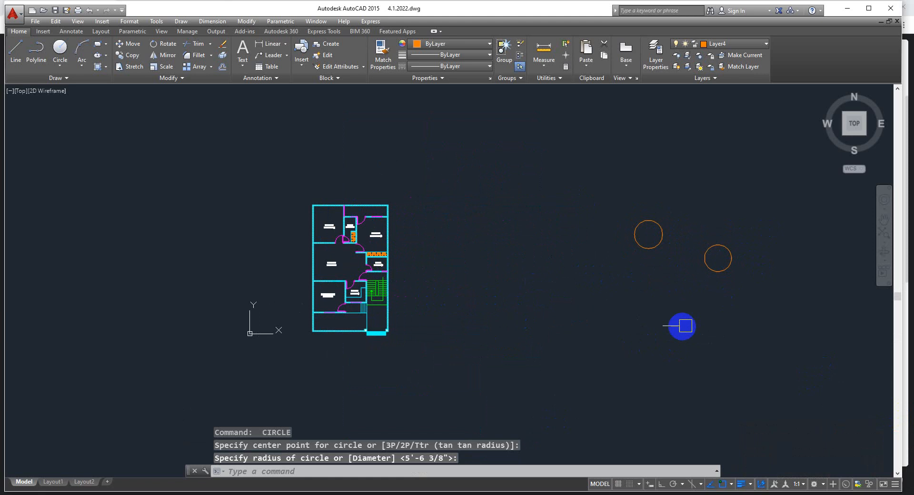
- Draw a shallow upward-bulging three-point arc below the two circles
{"action": "type", "text": "a"}
{"action": "key", "text": "Return"}
{"action": "left_click", "coordinate": [657, 328]}
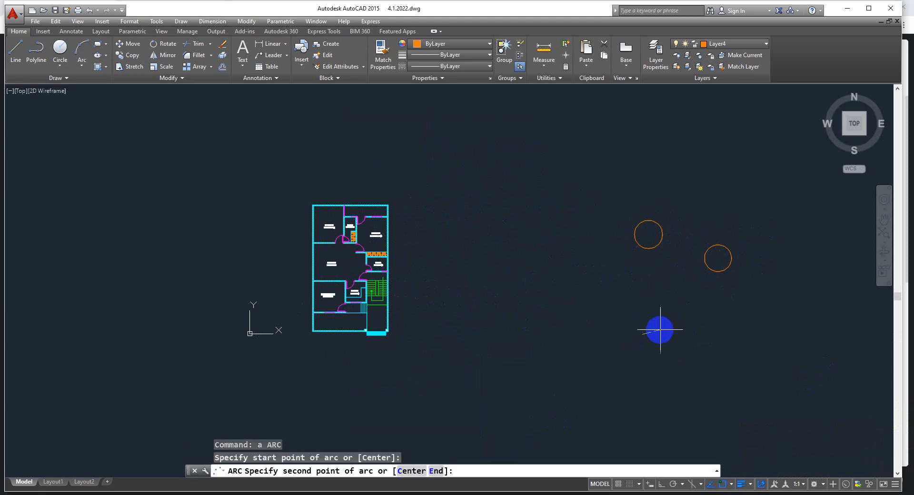
{"action": "left_click", "coordinate": [667, 331]}
{"action": "left_click", "coordinate": [702, 345]}
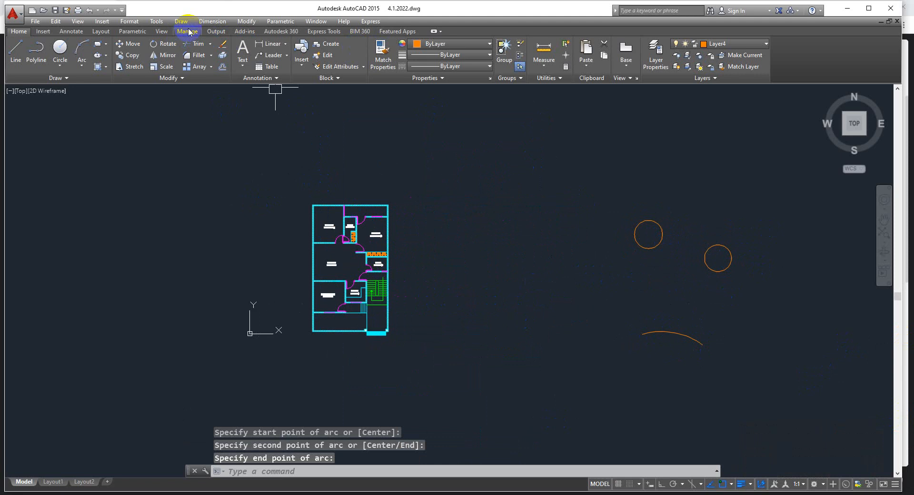
- Add a quick dimension to the outer line of the plan's upper exterior wall, placing it above the wall
{"action": "left_click", "coordinate": [212, 22]}
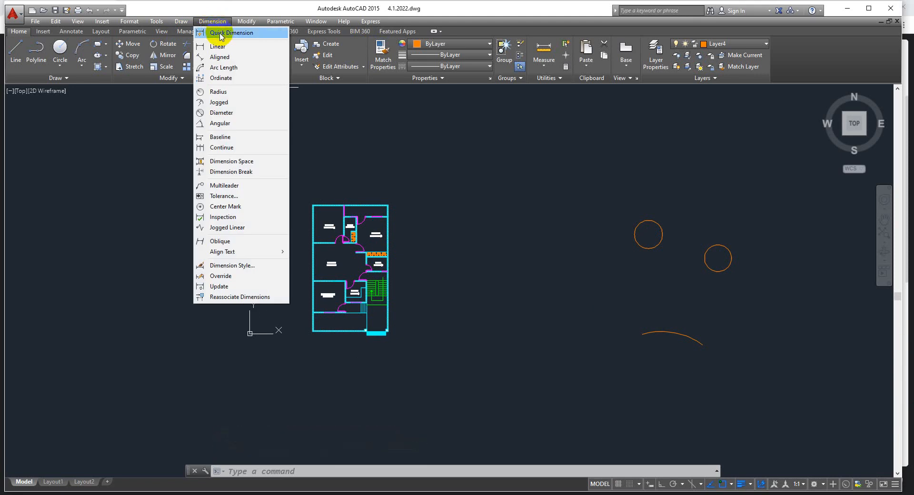
{"action": "left_click", "coordinate": [221, 36]}
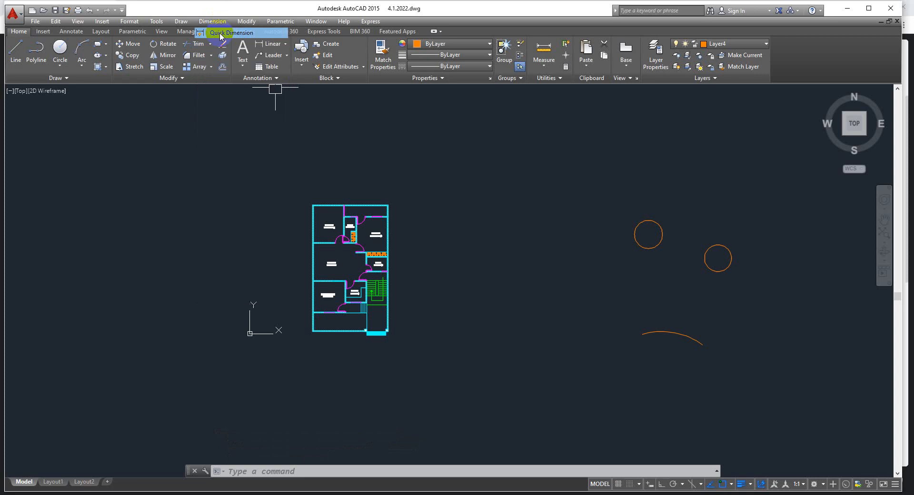
{"action": "scroll", "coordinate": [344, 208], "scroll_direction": "up", "scroll_amount": 4}
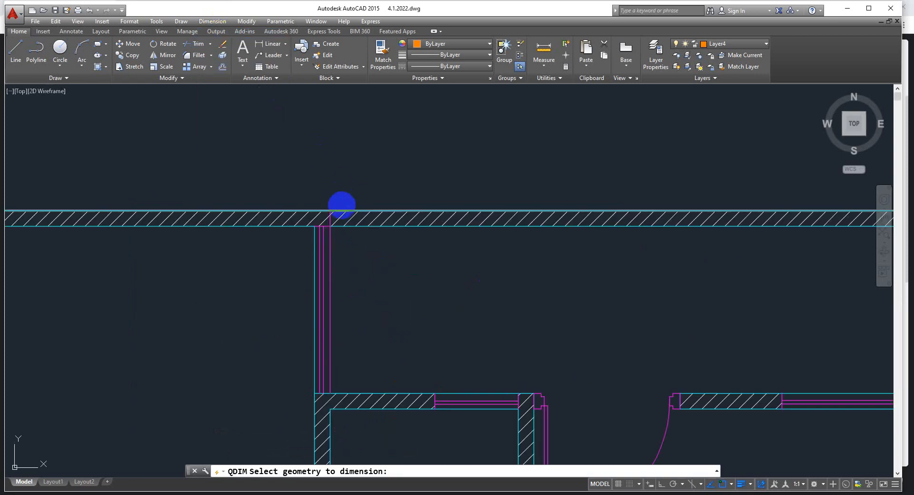
{"action": "left_click", "coordinate": [342, 206]}
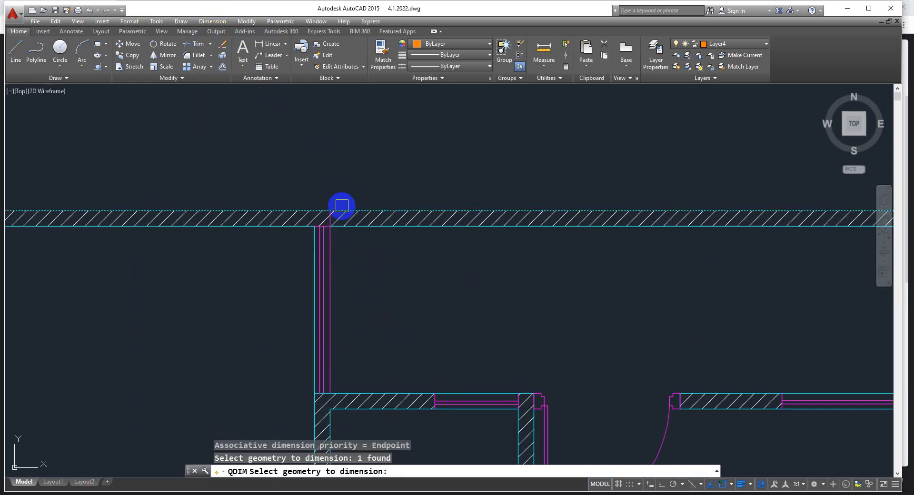
{"action": "key", "text": "Return"}
{"action": "scroll", "coordinate": [346, 150], "scroll_direction": "down", "scroll_amount": 4}
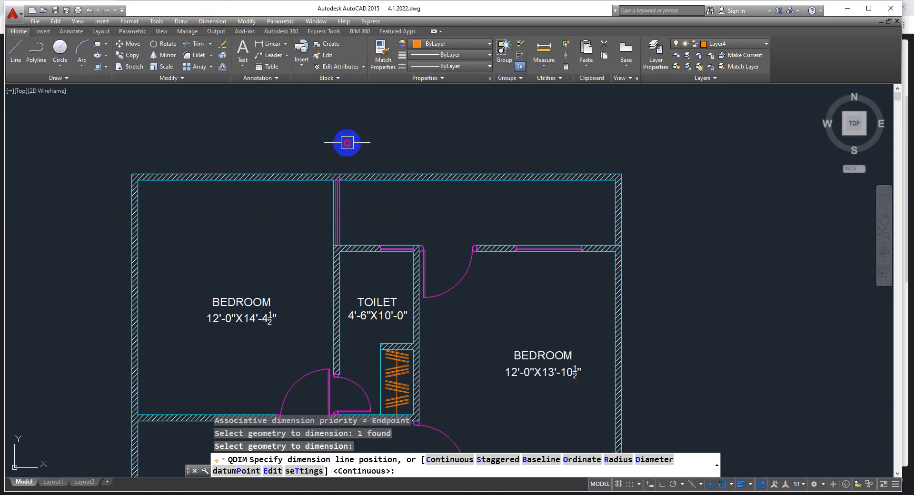
{"action": "left_click", "coordinate": [347, 143]}
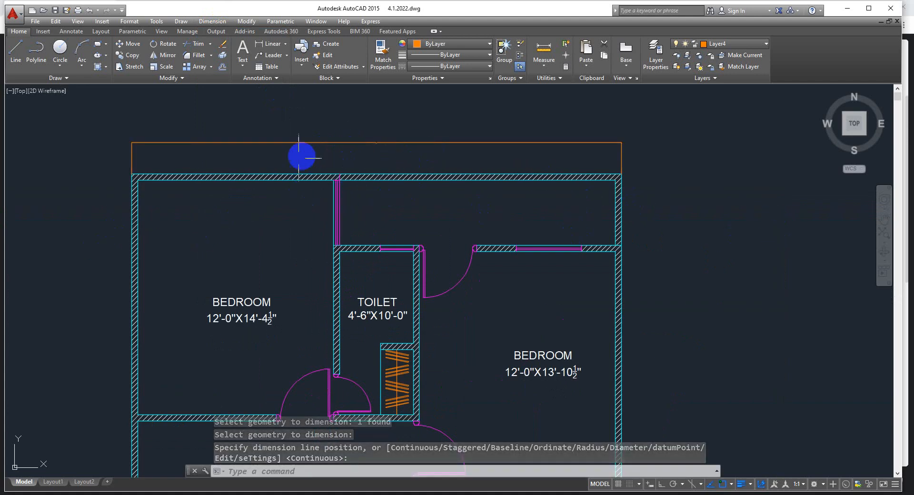
- Examine the text and arrowheads of the dimension above the upper wall up close
{"action": "scroll", "coordinate": [299, 157], "scroll_direction": "up", "scroll_amount": 10}
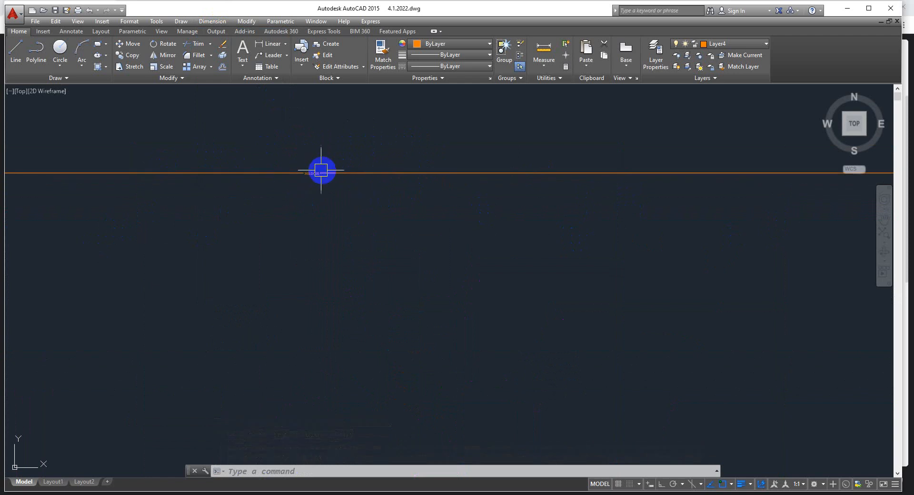
{"action": "scroll", "coordinate": [321, 170], "scroll_direction": "down", "scroll_amount": 4}
{"action": "scroll", "coordinate": [367, 171], "scroll_direction": "up", "scroll_amount": 10}
{"action": "scroll", "coordinate": [367, 167], "scroll_direction": "down", "scroll_amount": 15}
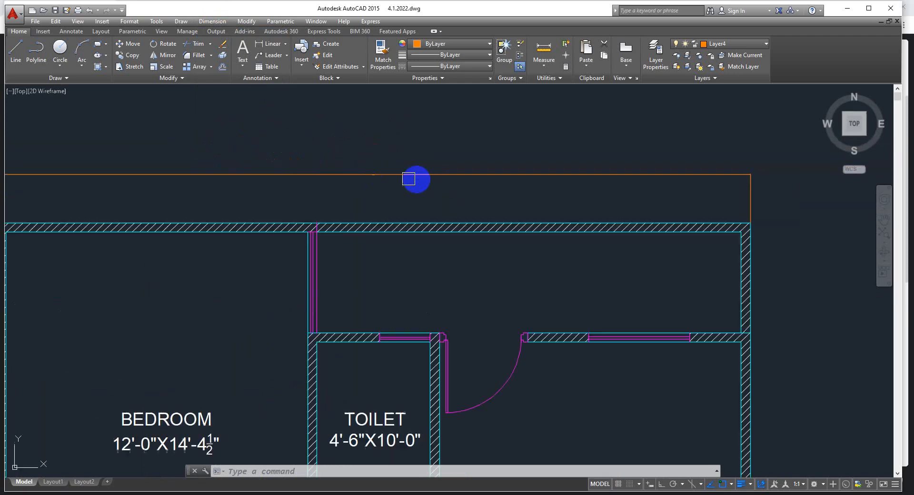
{"action": "scroll", "coordinate": [741, 206], "scroll_direction": "down", "scroll_amount": 3}
{"action": "scroll", "coordinate": [702, 221], "scroll_direction": "up", "scroll_amount": 10}
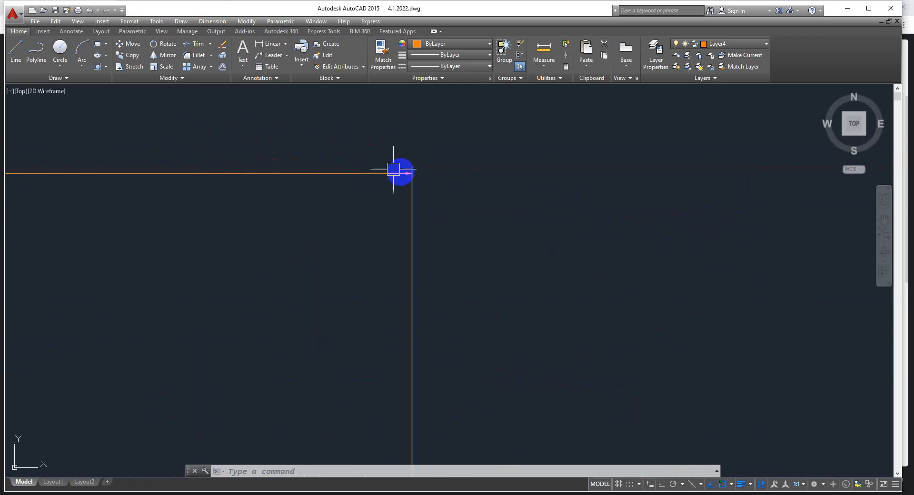
{"action": "scroll", "coordinate": [484, 198], "scroll_direction": "down", "scroll_amount": 10}
{"action": "key", "text": "Escape"}
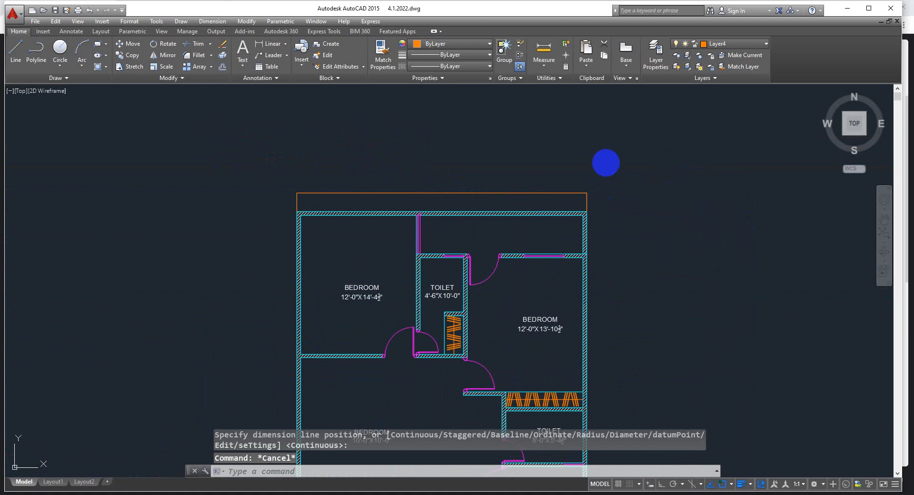
- Create a new layer named dim and make it the current layer
{"action": "left_click", "coordinate": [661, 58]}
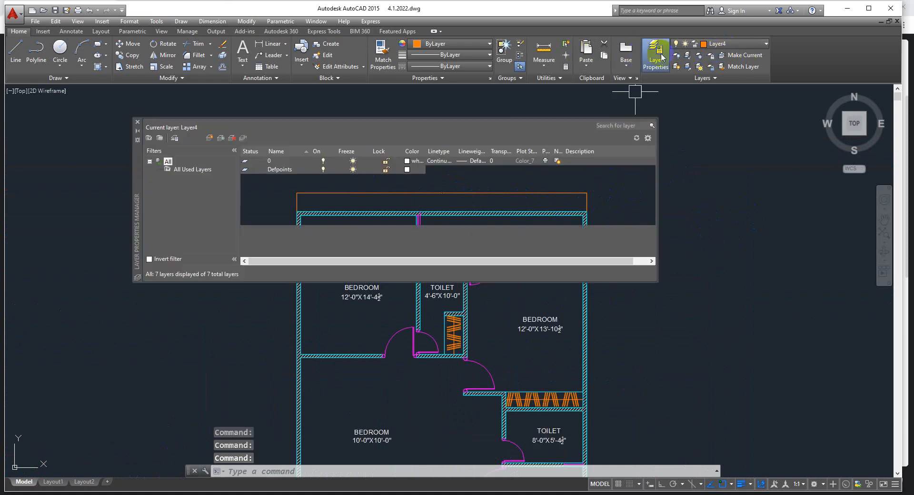
{"action": "left_click", "coordinate": [210, 138]}
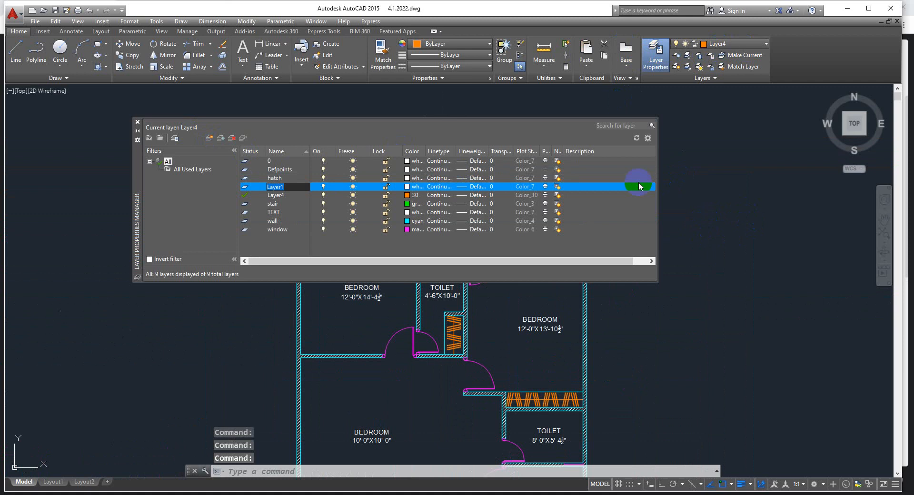
{"action": "type", "text": "dim"}
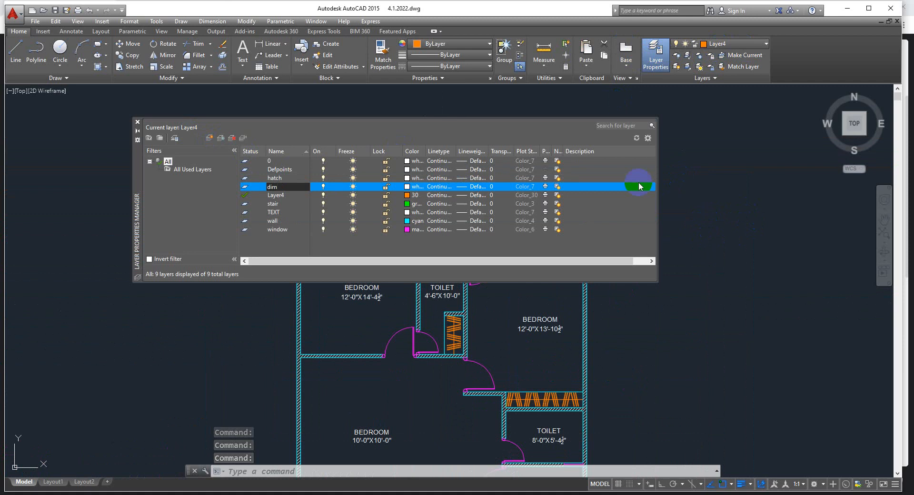
{"action": "left_click", "coordinate": [138, 122]}
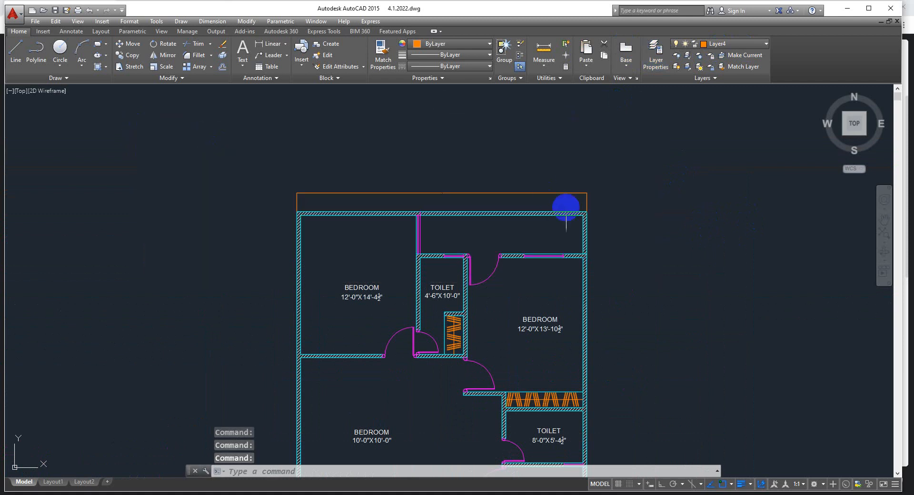
{"action": "left_click", "coordinate": [709, 44]}
{"action": "left_click", "coordinate": [728, 92]}
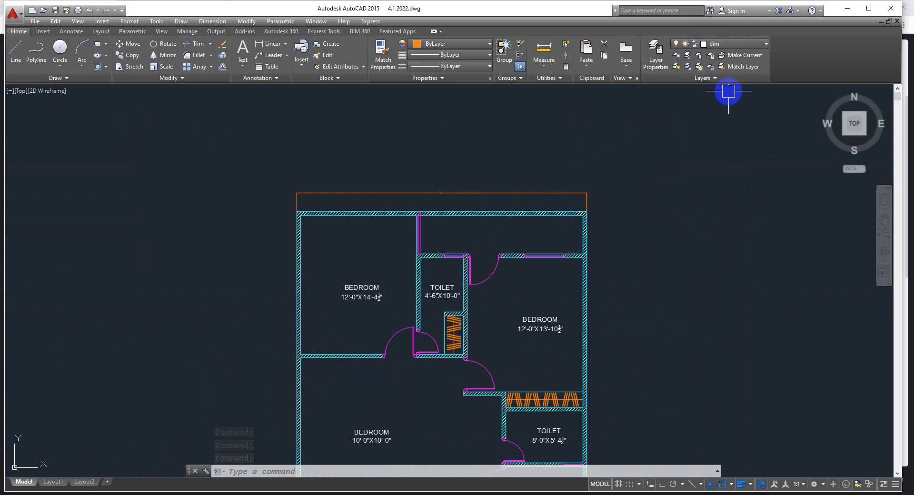
- Delete the orange dimension above the upper exterior wall
{"action": "key", "text": "Escape"}
{"action": "left_click", "coordinate": [485, 194]}
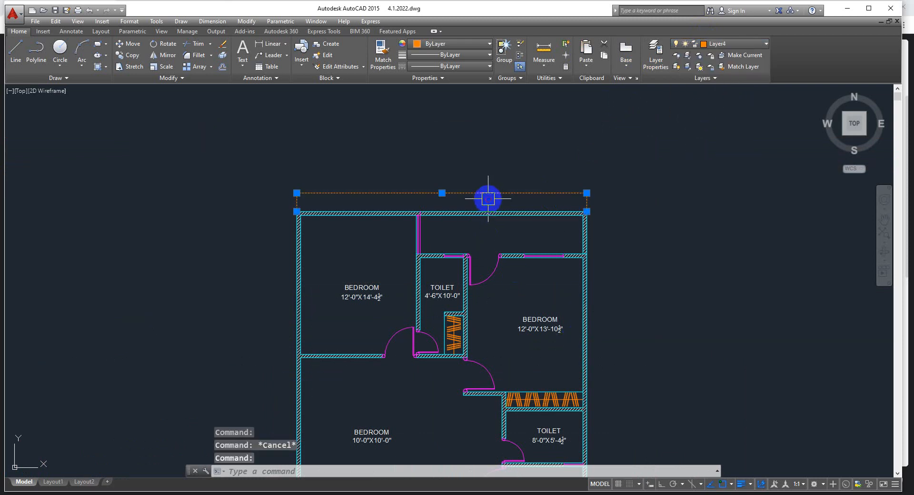
{"action": "key", "text": "Delete"}
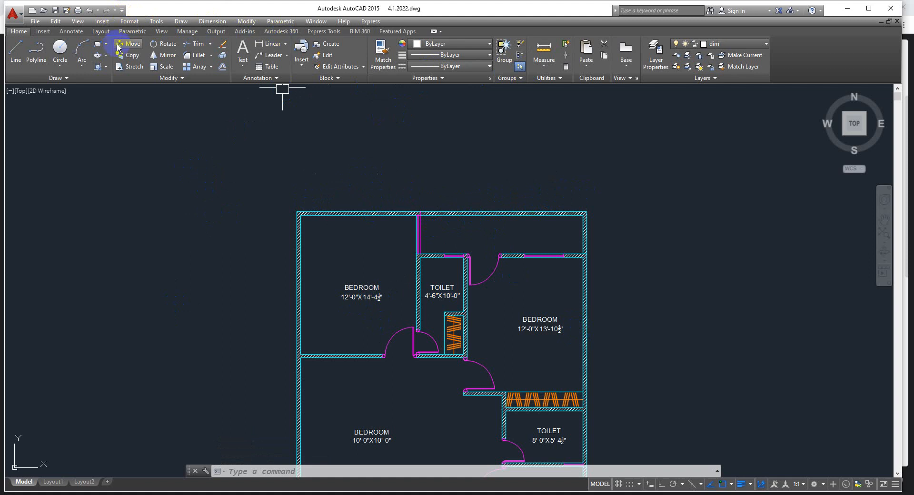
- Place a quick dimension on layer dim above the upper exterior wall, spanning its outer line, and check its text size
{"action": "left_click", "coordinate": [213, 21]}
{"action": "left_click", "coordinate": [214, 28]}
{"action": "scroll", "coordinate": [318, 217], "scroll_direction": "up", "scroll_amount": 6}
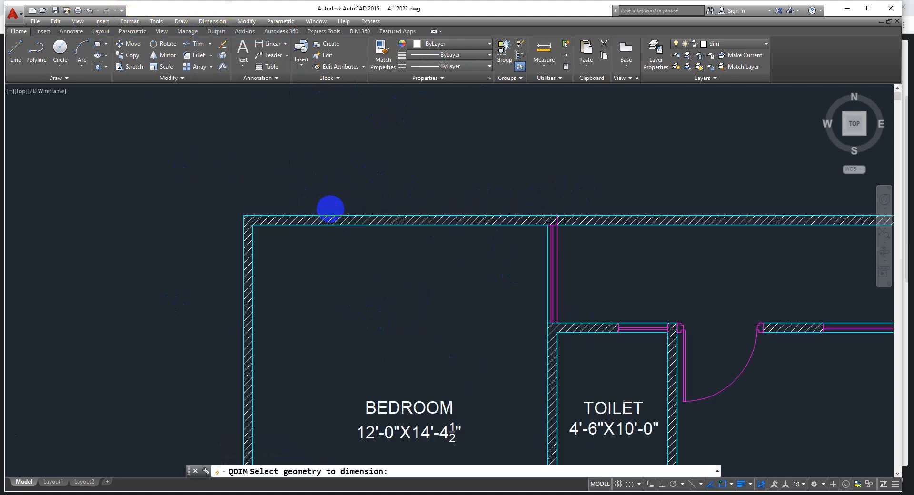
{"action": "left_click", "coordinate": [325, 217]}
{"action": "key", "text": "Return"}
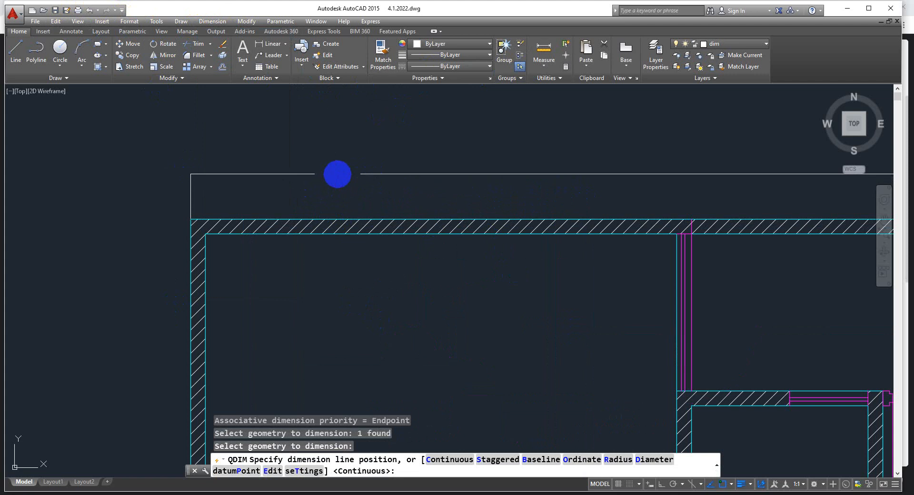
{"action": "left_click", "coordinate": [341, 169]}
{"action": "scroll", "coordinate": [320, 251], "scroll_direction": "down", "scroll_amount": 6}
{"action": "scroll", "coordinate": [444, 255], "scroll_direction": "up", "scroll_amount": 6}
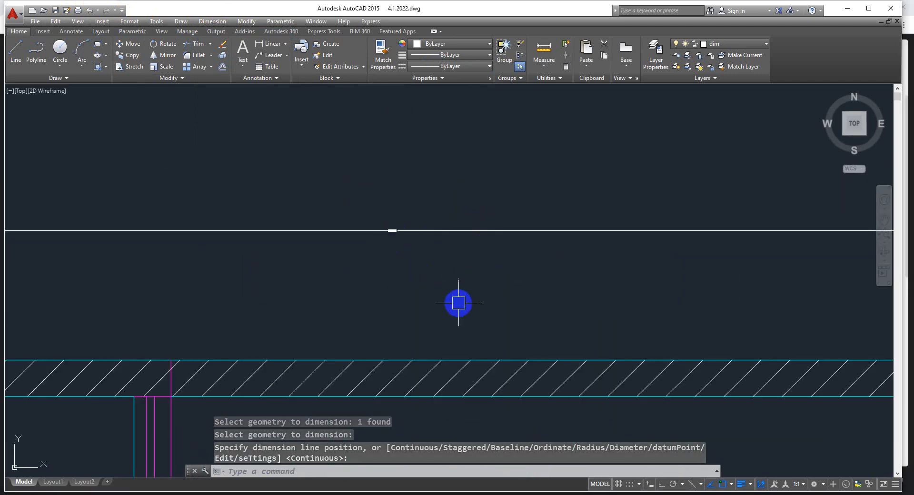
{"action": "scroll", "coordinate": [406, 235], "scroll_direction": "down", "scroll_amount": 6}
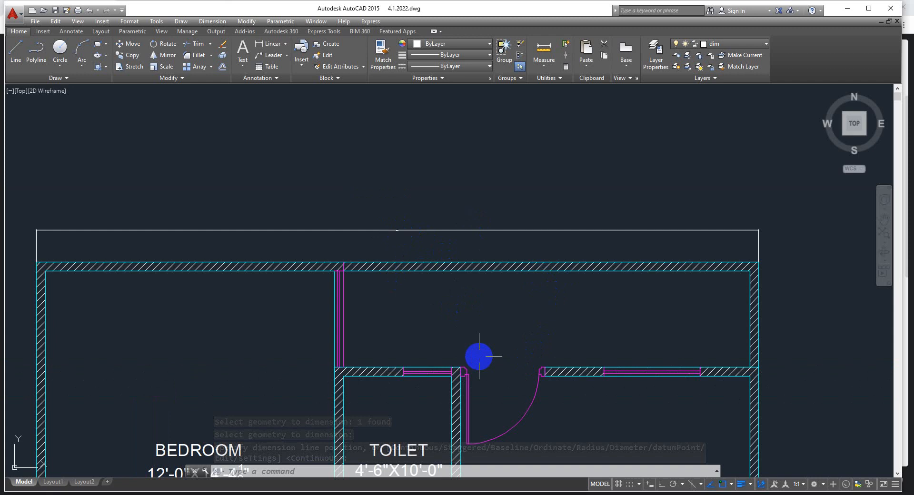
{"action": "left_click", "coordinate": [212, 22]}
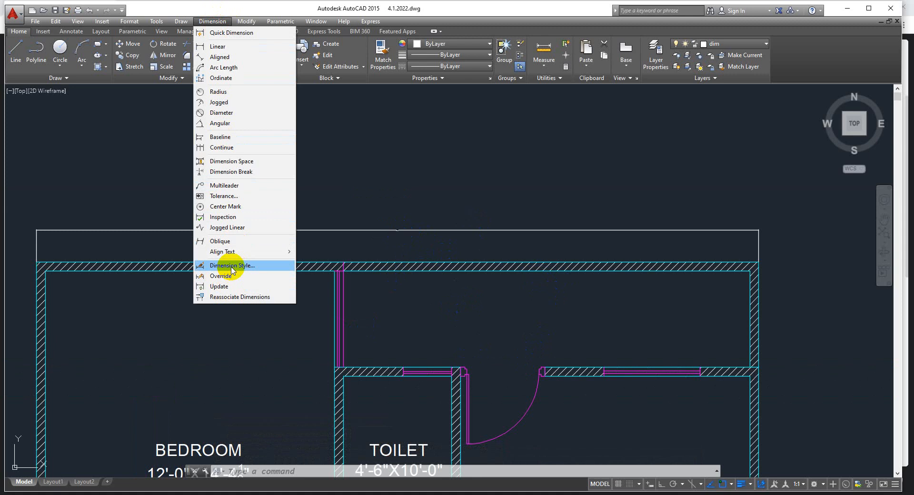
{"action": "left_click", "coordinate": [303, 185]}
{"action": "left_click", "coordinate": [349, 205]}
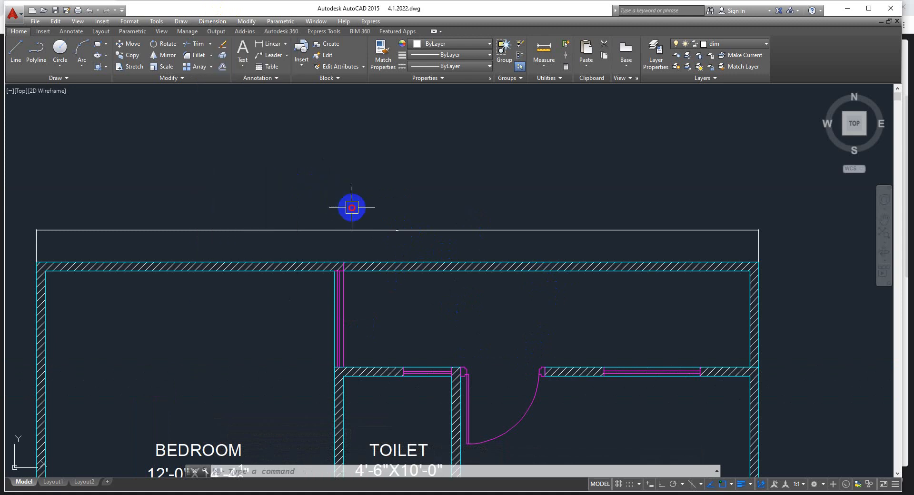
- Open the Standard dimension style for modification and set its dimension line color to Red
{"action": "type", "text": "d"}
{"action": "key", "text": "Return"}
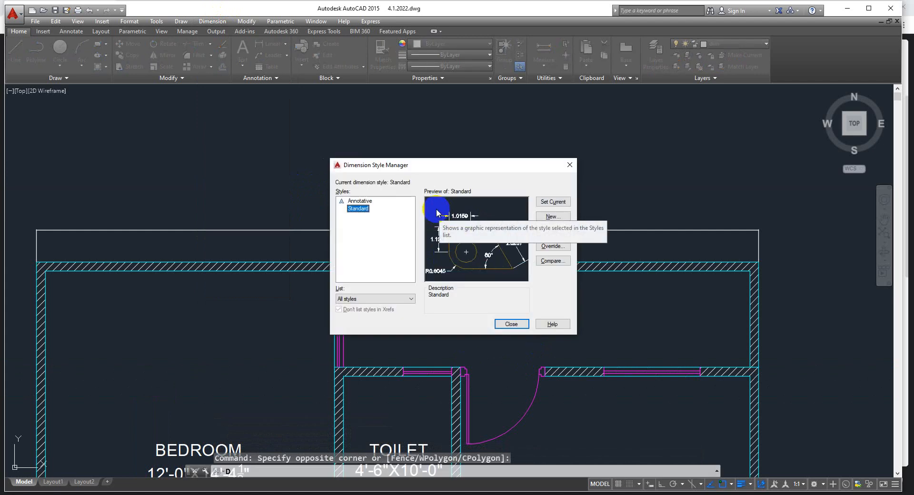
{"action": "mouse_move", "coordinate": [455, 169]}
{"action": "left_mouse_down"}
{"action": "mouse_move", "coordinate": [441, 105]}
{"action": "mouse_move", "coordinate": [447, 279]}
{"action": "mouse_move", "coordinate": [444, 172]}
{"action": "left_mouse_up"}
{"action": "left_click", "coordinate": [442, 221]}
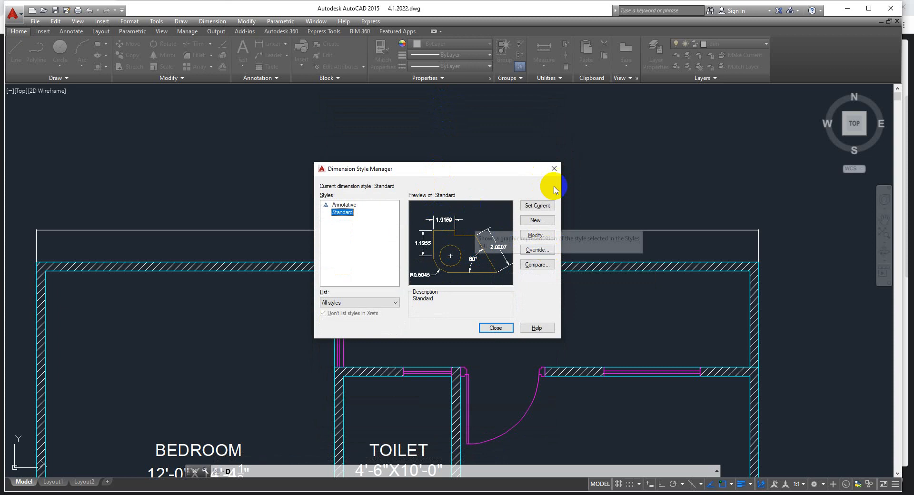
{"action": "left_click", "coordinate": [535, 235]}
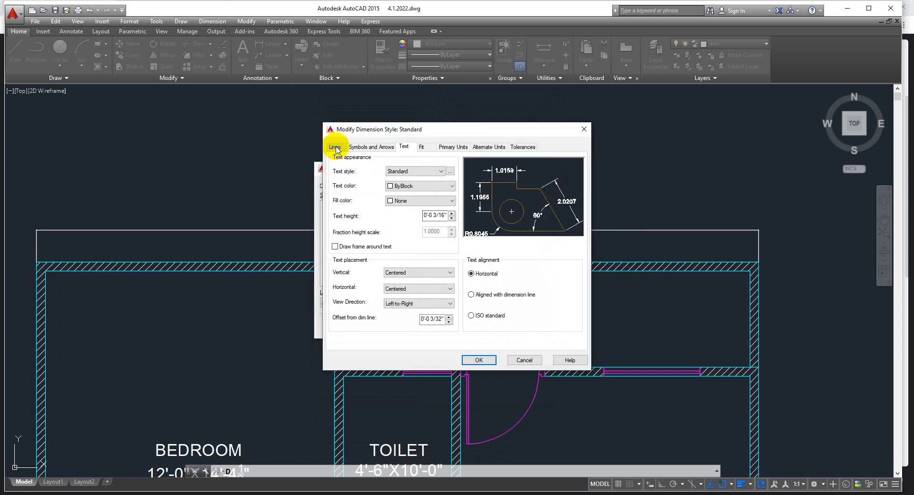
{"action": "left_click", "coordinate": [335, 148]}
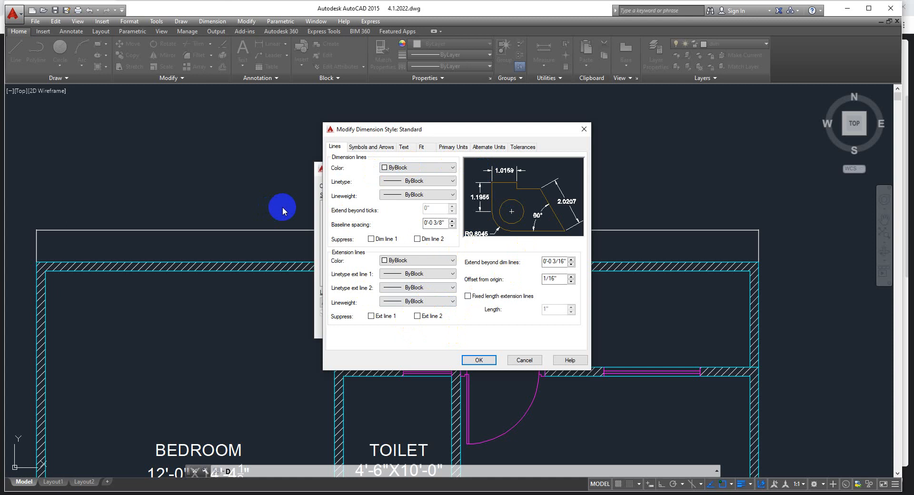
{"action": "left_click", "coordinate": [423, 170]}
{"action": "left_click", "coordinate": [403, 195]}
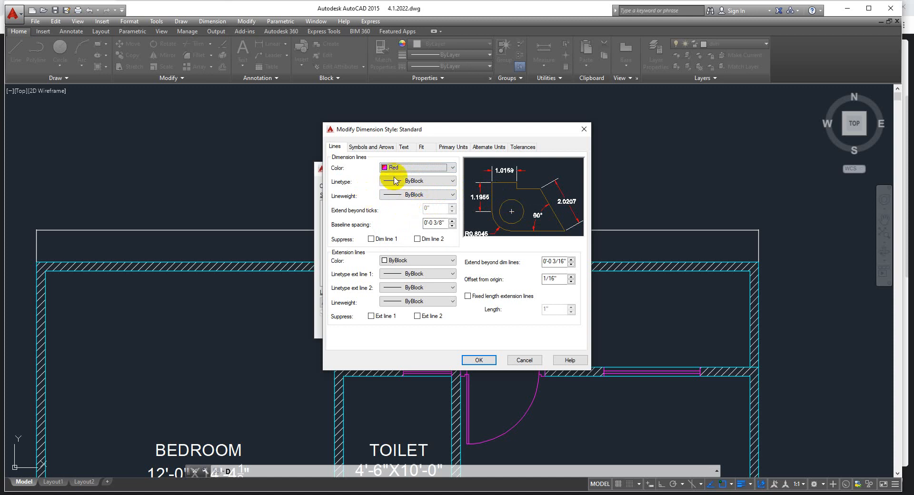
- Set the Standard style's dimension line color to ByLayer and its baseline spacing to 15"
{"action": "left_click", "coordinate": [405, 168]}
{"action": "left_click", "coordinate": [407, 178]}
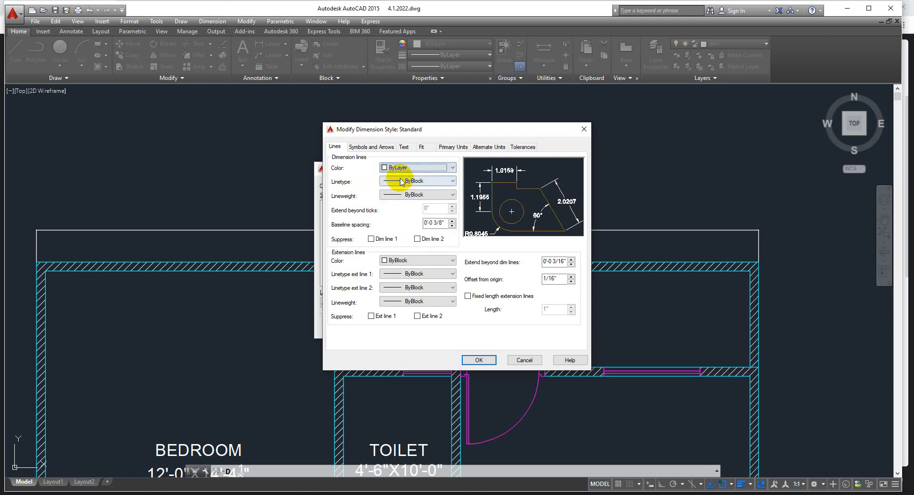
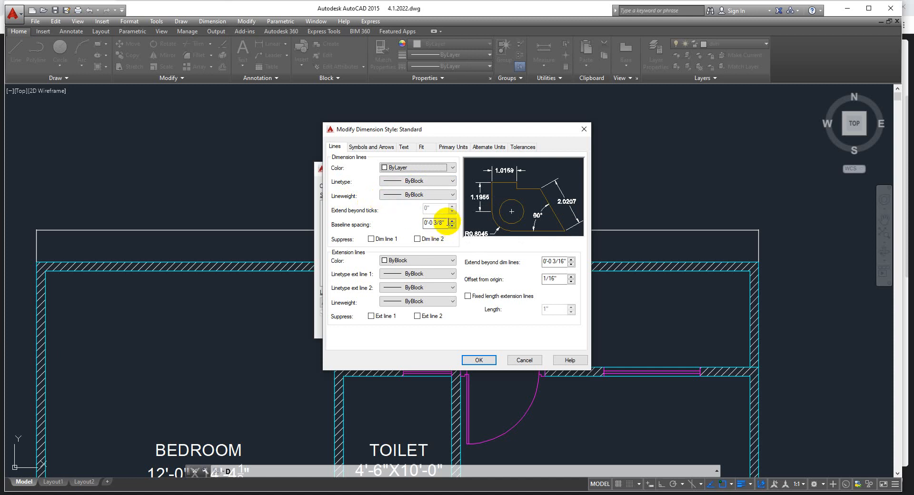
{"action": "left_click", "coordinate": [446, 222]}
{"action": "left_click_drag", "start_coordinate": [446, 222], "coordinate": [406, 228]}
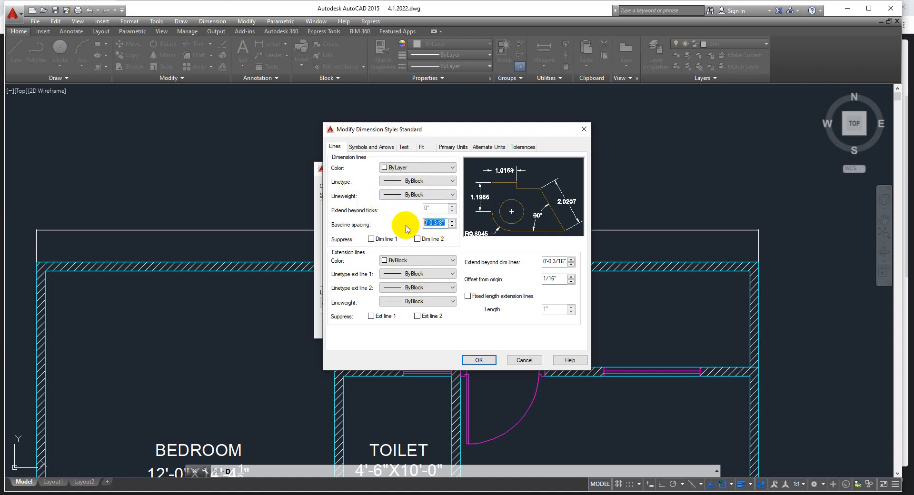
{"action": "type", "text": "15"}
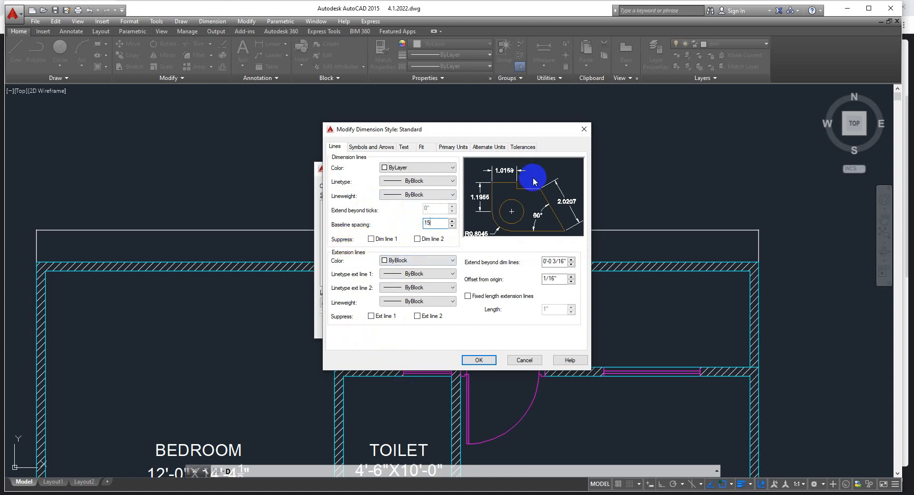
- Try suppressing dimension lines 1 and 2 in the style preview and restore both
{"action": "left_click", "coordinate": [371, 240]}
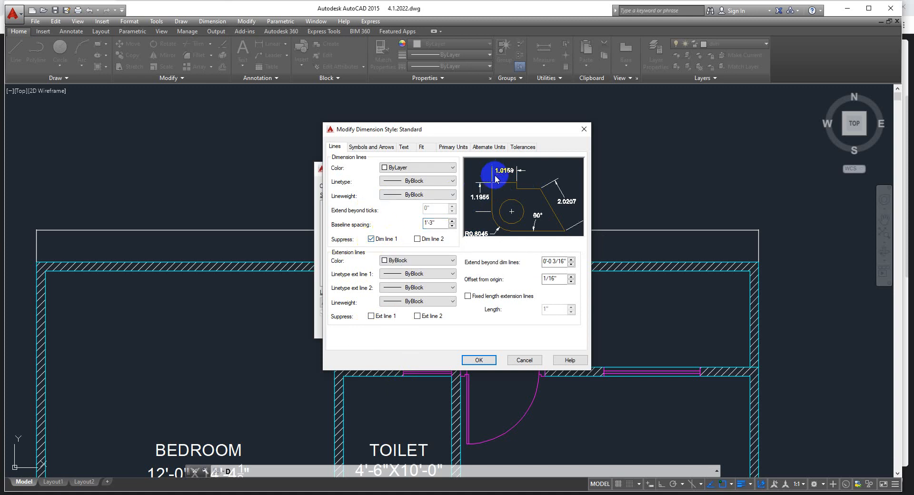
{"action": "left_click", "coordinate": [417, 239]}
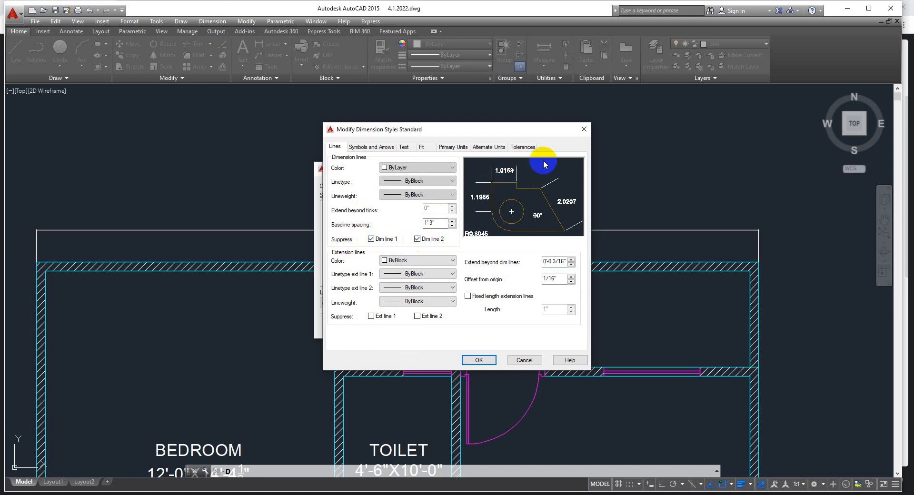
{"action": "left_click", "coordinate": [418, 239]}
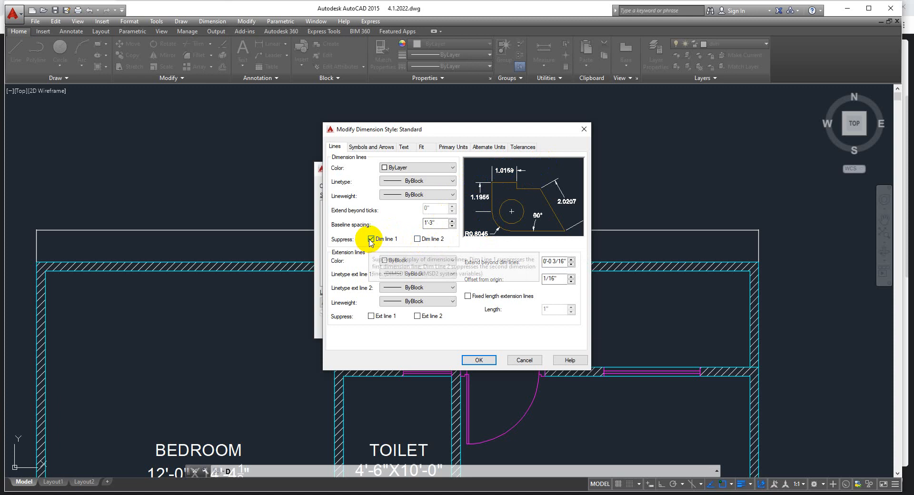
{"action": "left_click", "coordinate": [371, 239]}
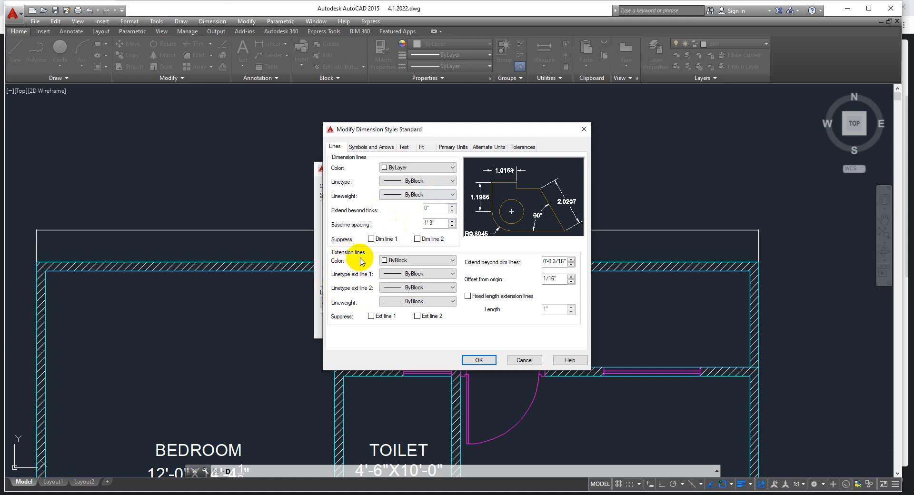
- Preview the extension lines in Red, set their color to ByLayer, and leave extension line 1 unsuppressed
{"action": "left_click", "coordinate": [403, 262]}
{"action": "left_click", "coordinate": [397, 286]}
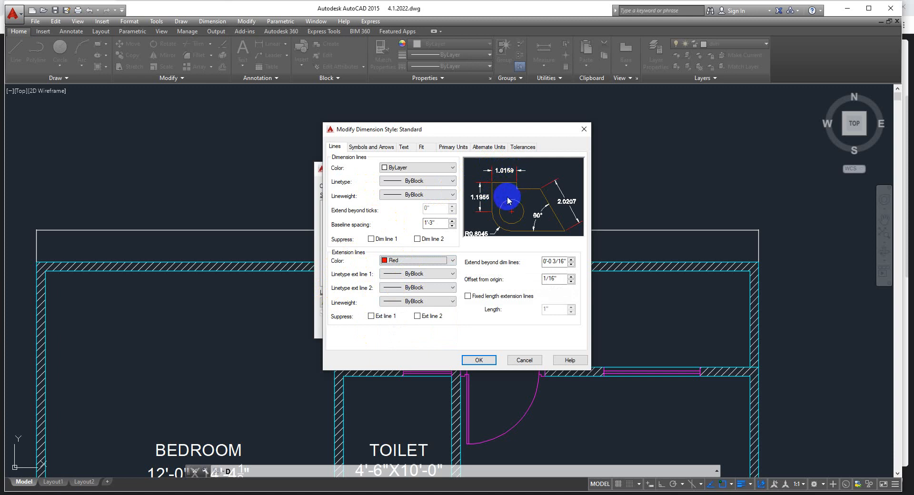
{"action": "left_click", "coordinate": [403, 260]}
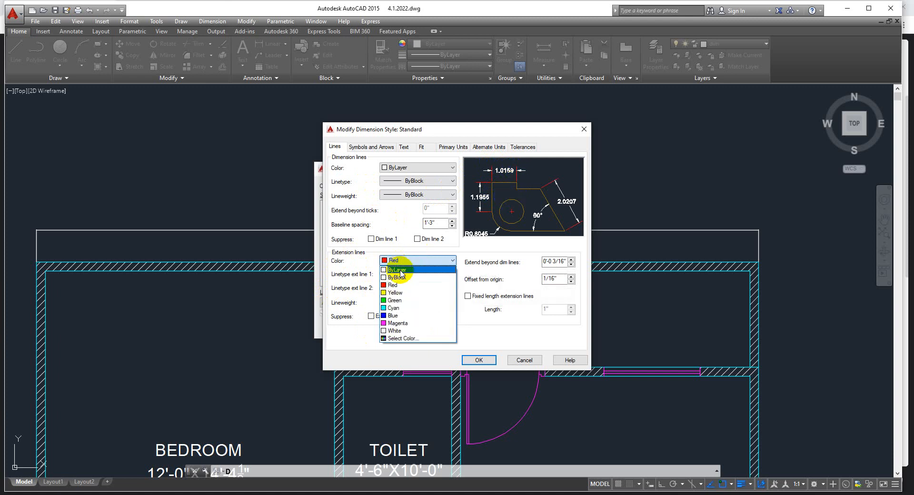
{"action": "left_click", "coordinate": [402, 270]}
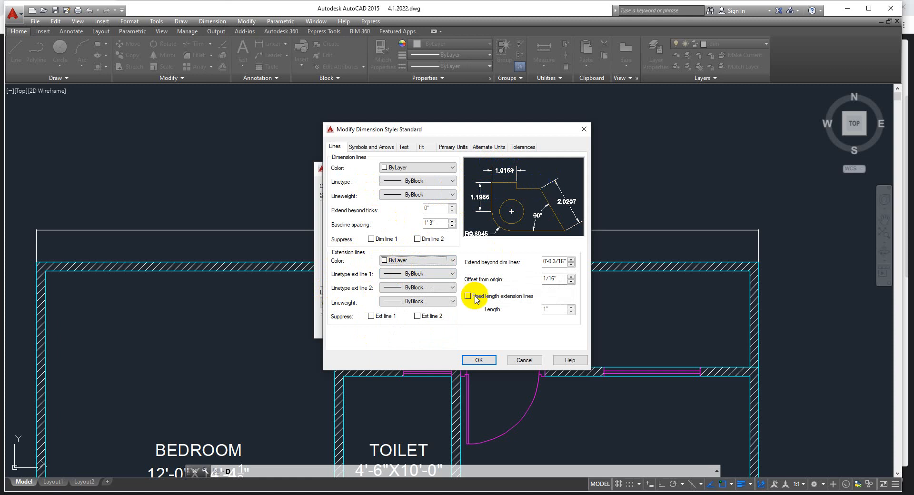
{"action": "left_click", "coordinate": [372, 316]}
{"action": "left_click", "coordinate": [372, 316]}
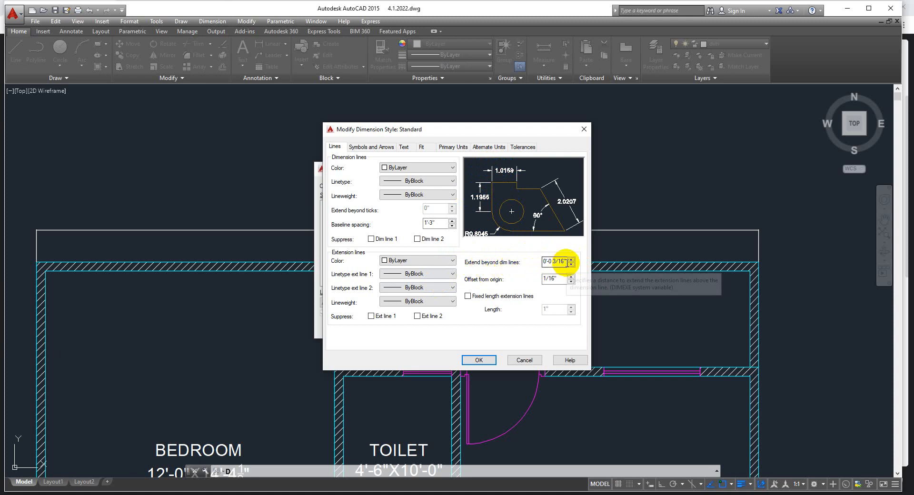
- Set the extension lines to extend 3" beyond the dimension lines, with a 3" offset from origin
{"action": "left_click_drag", "start_coordinate": [566, 262], "coordinate": [536, 262]}
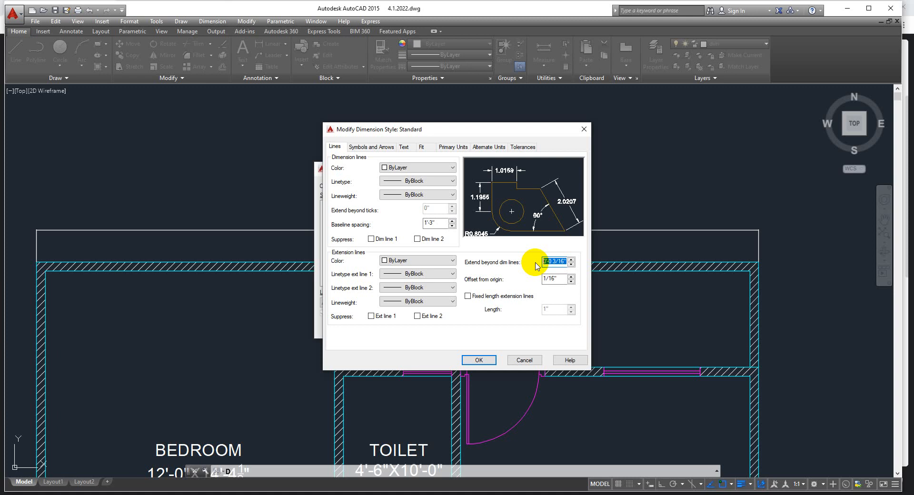
{"action": "type", "text": "3\""}
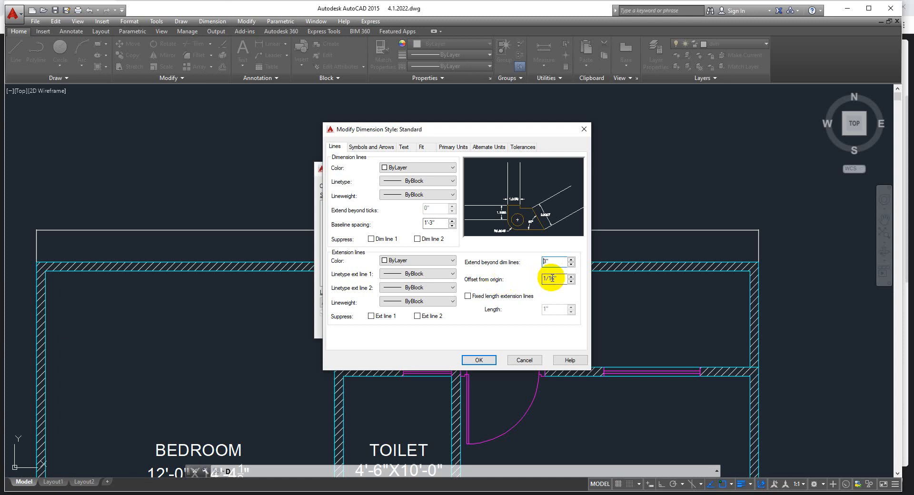
{"action": "left_click_drag", "start_coordinate": [556, 279], "coordinate": [534, 278]}
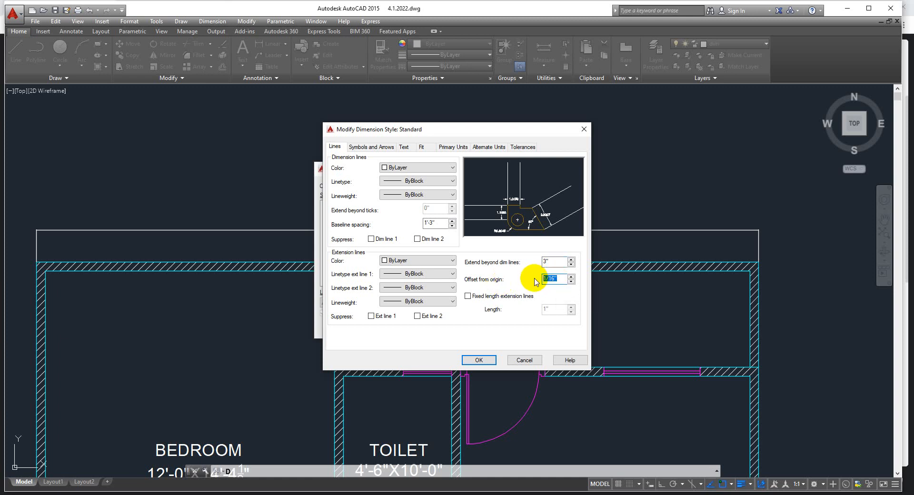
{"action": "type", "text": "3"}
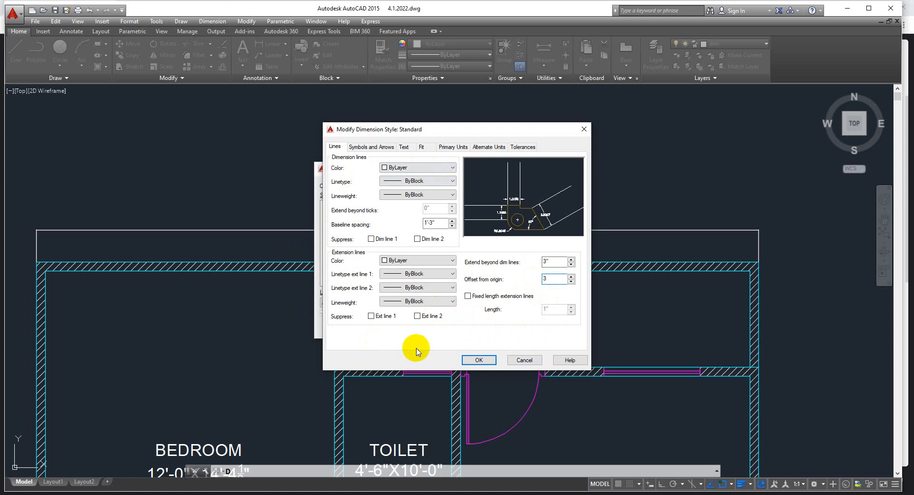
- Set the first and second arrowheads to Oblique, the arrow size to 6", and the dimension break size to 3"
{"action": "left_click", "coordinate": [363, 147]}
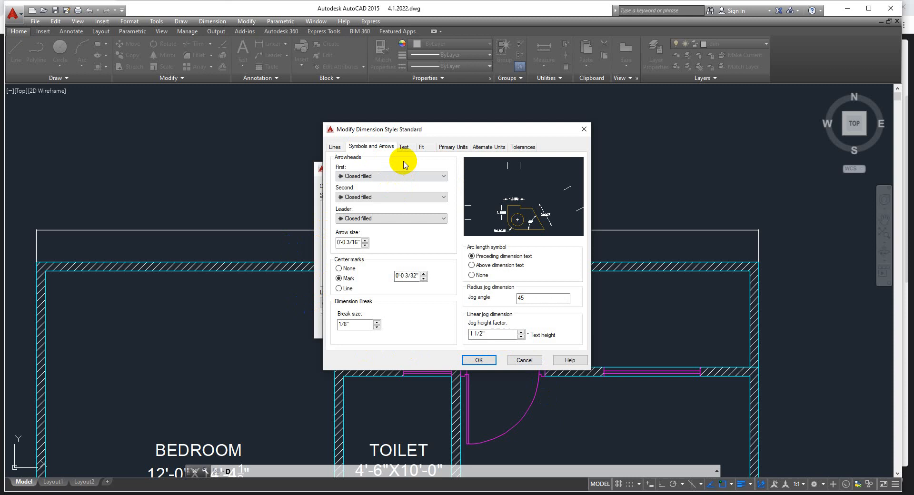
{"action": "left_click", "coordinate": [358, 179]}
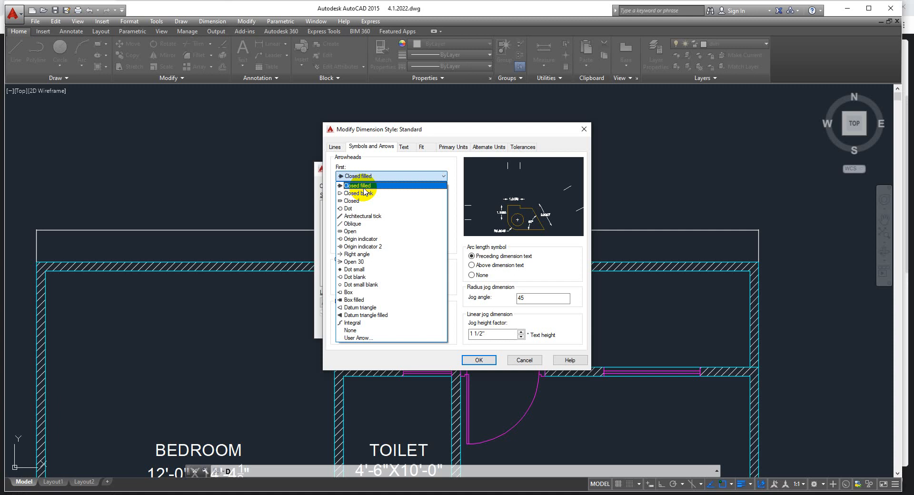
{"action": "left_click", "coordinate": [361, 226]}
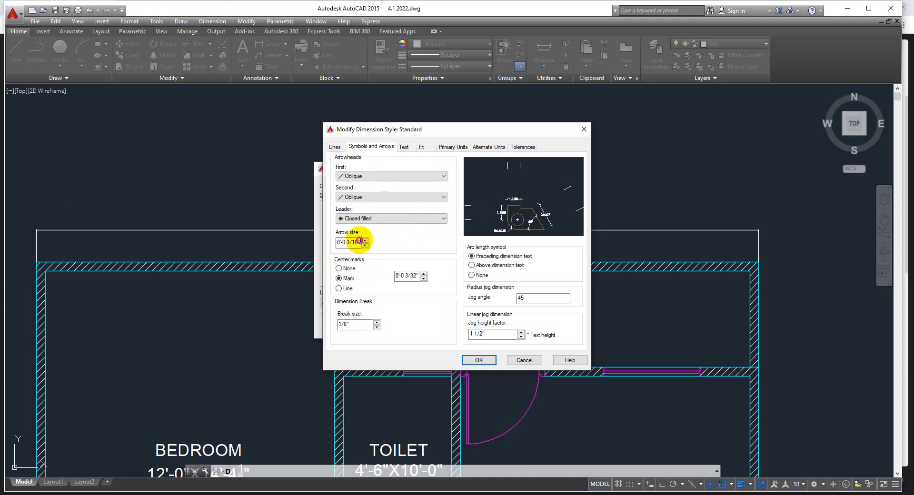
{"action": "left_click_drag", "start_coordinate": [362, 242], "coordinate": [324, 240]}
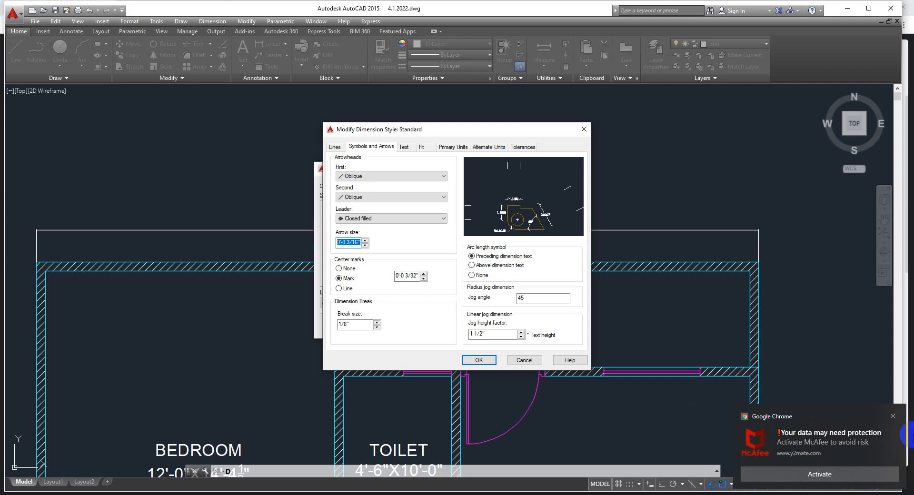
{"action": "left_click", "coordinate": [893, 416]}
{"action": "left_click", "coordinate": [341, 241]}
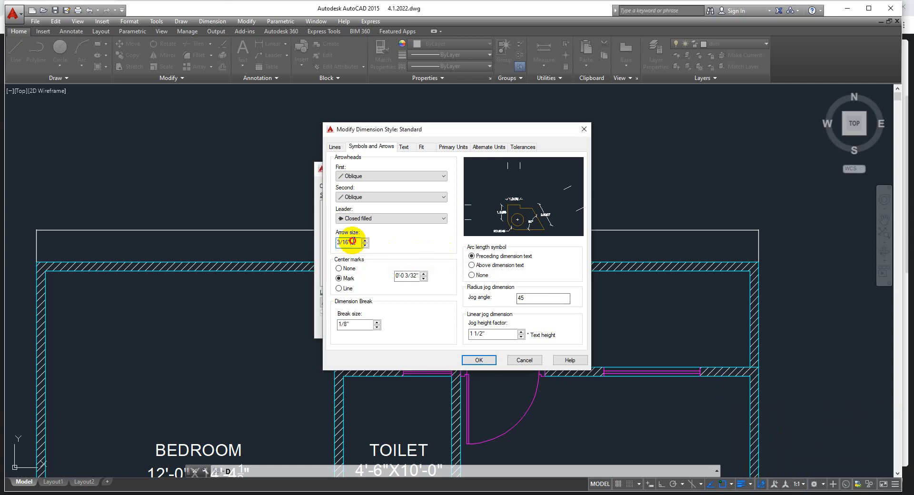
{"action": "type", "text": "6\""}
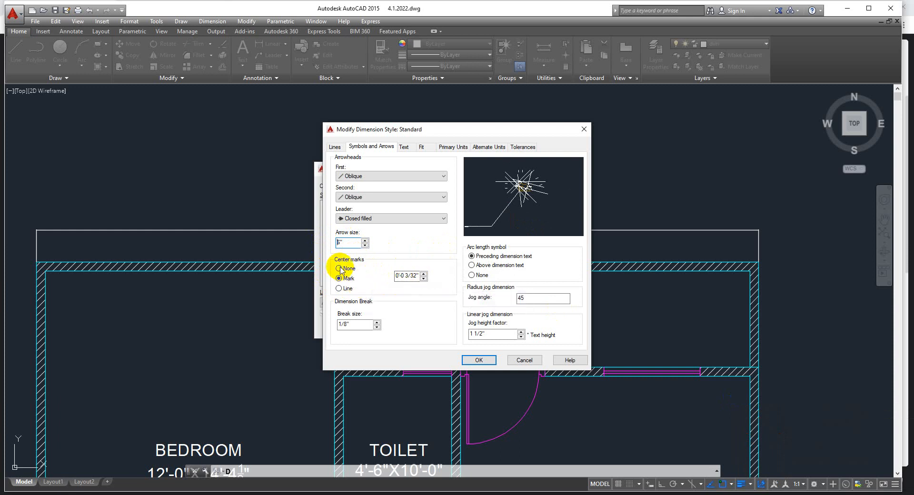
{"action": "left_click", "coordinate": [404, 276]}
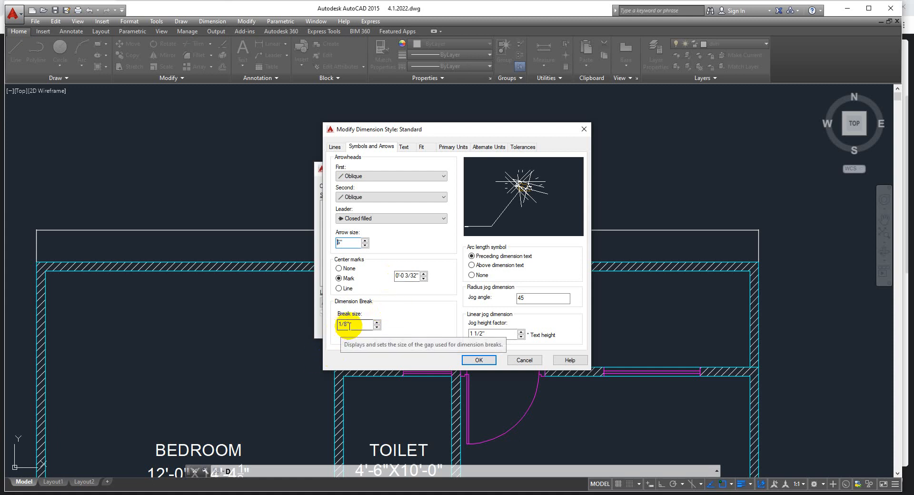
{"action": "left_click_drag", "start_coordinate": [358, 326], "coordinate": [323, 324]}
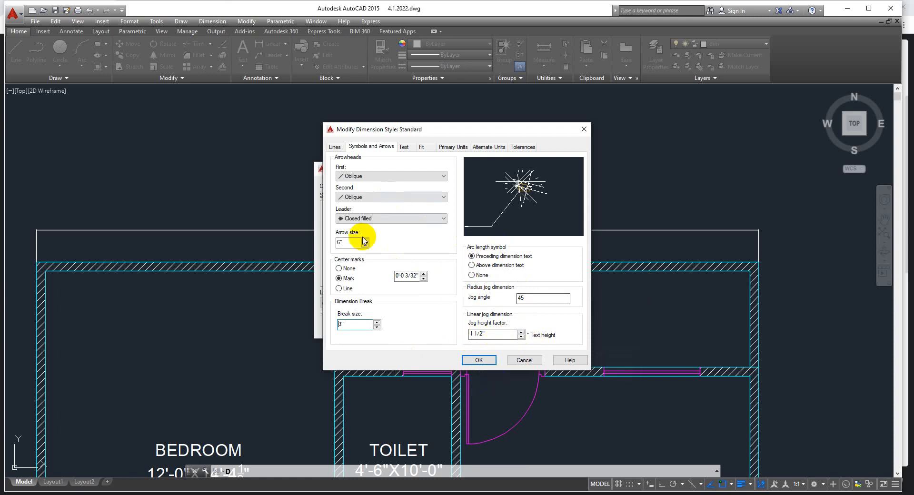
- Set the dimension text height to 6" and check it in the style preview
{"action": "left_click", "coordinate": [404, 148]}
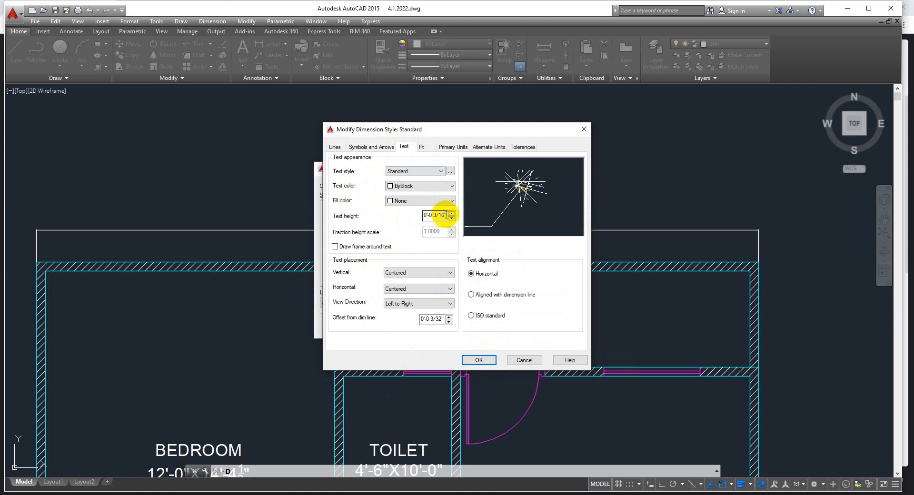
{"action": "left_click_drag", "start_coordinate": [447, 215], "coordinate": [392, 214]}
{"action": "type", "text": "6\""}
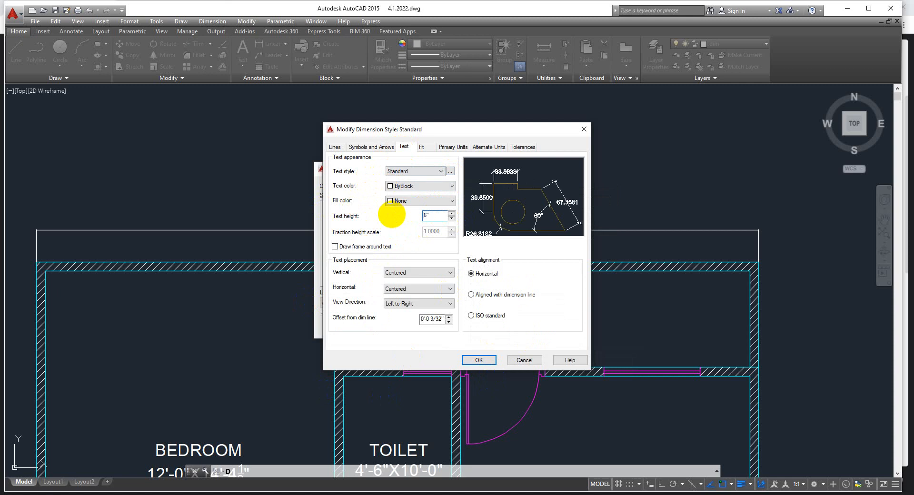
{"action": "left_click", "coordinate": [525, 174]}
{"action": "left_click", "coordinate": [504, 209]}
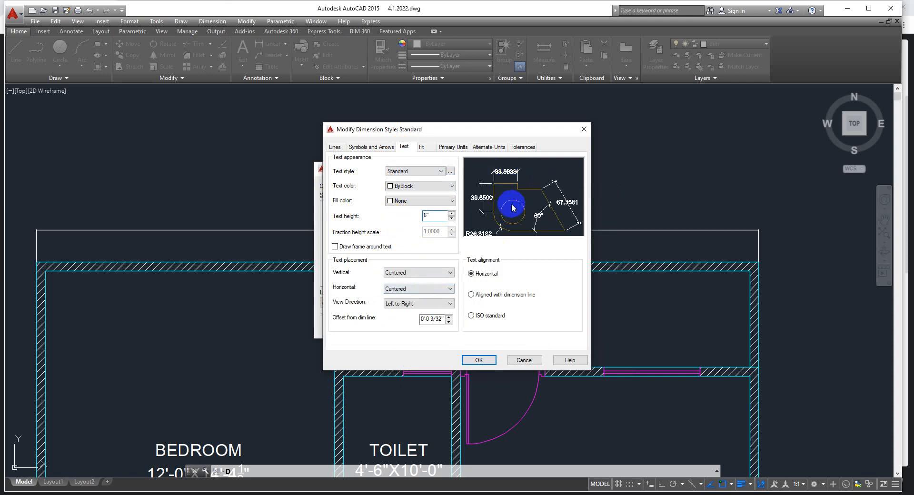
- Place the dimension text above the line with a 3" offset and align it with the dimension line
{"action": "left_click", "coordinate": [405, 274]}
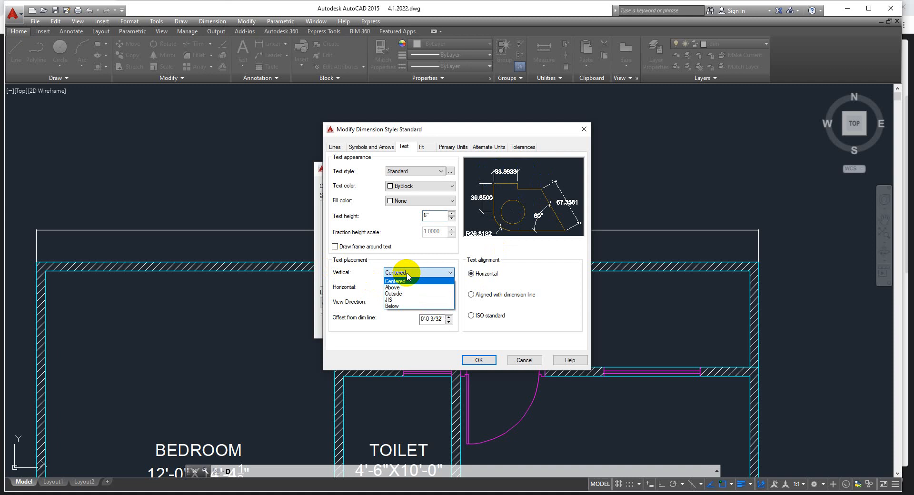
{"action": "left_click", "coordinate": [402, 288]}
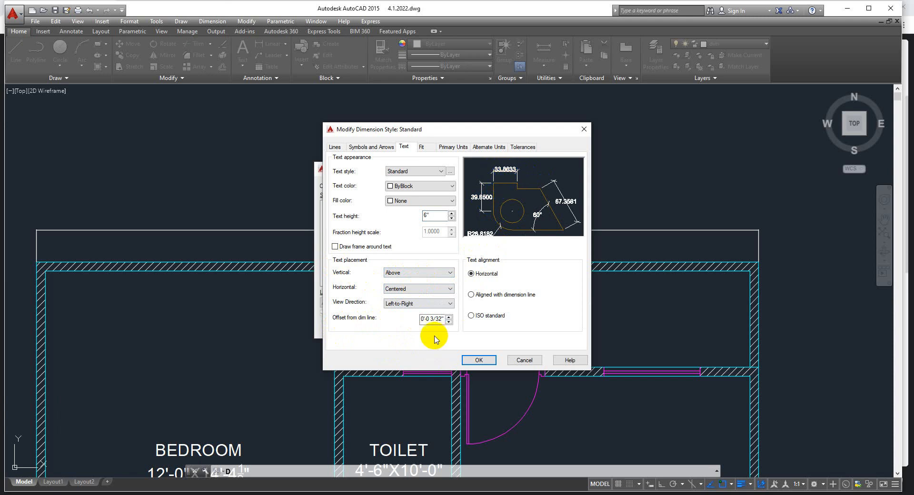
{"action": "left_click_drag", "start_coordinate": [443, 319], "coordinate": [403, 319]}
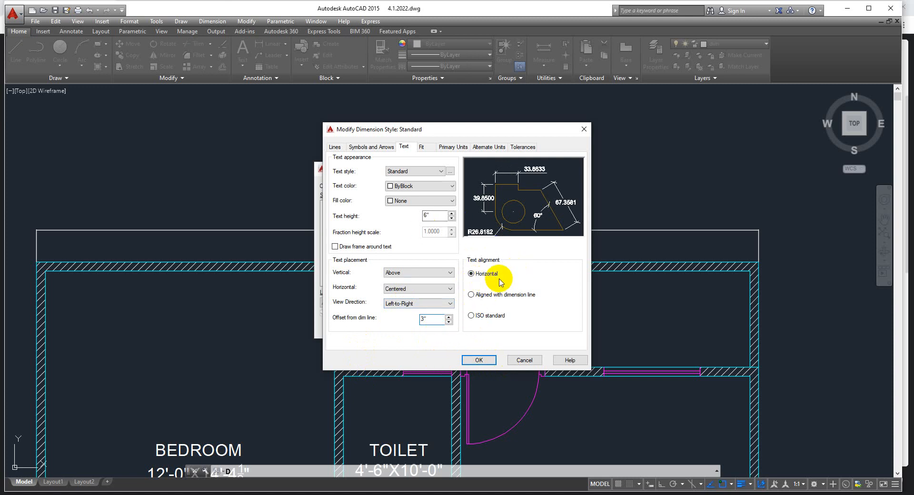
{"action": "left_click", "coordinate": [473, 295]}
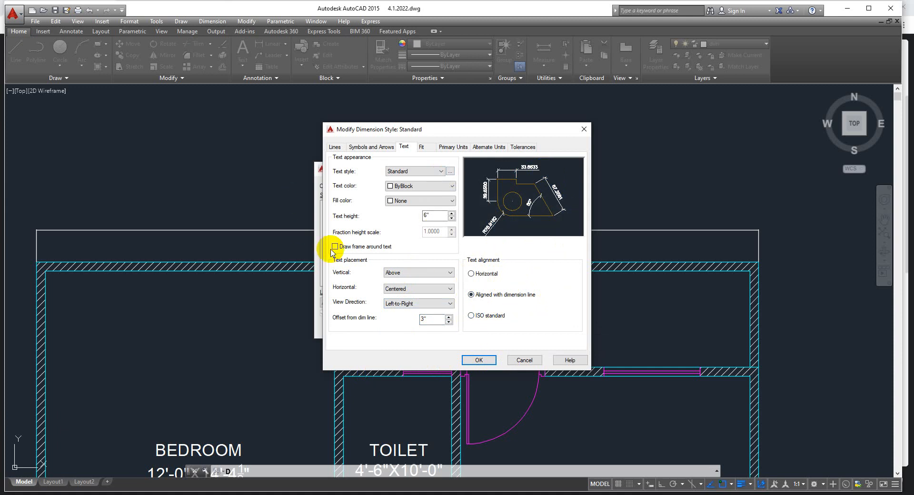
- Set the unit format of the style's primary linear dimensions to Architectural
{"action": "left_click", "coordinate": [423, 148]}
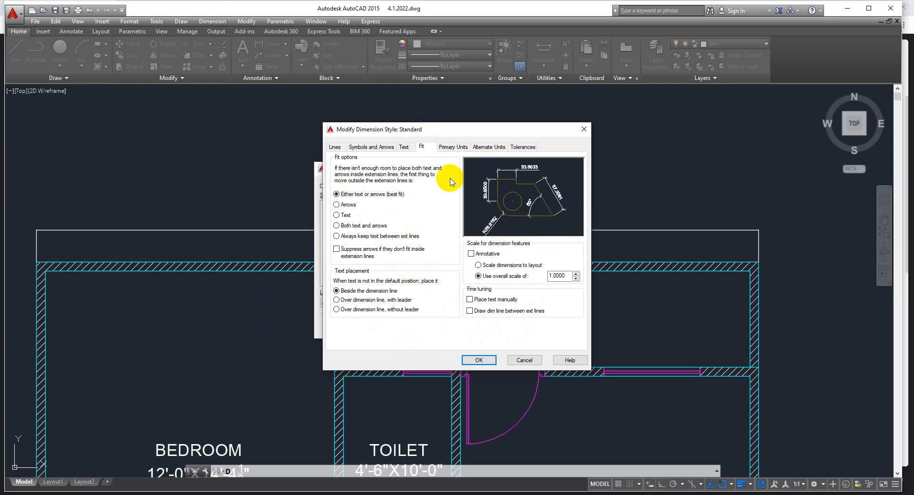
{"action": "left_click", "coordinate": [451, 149]}
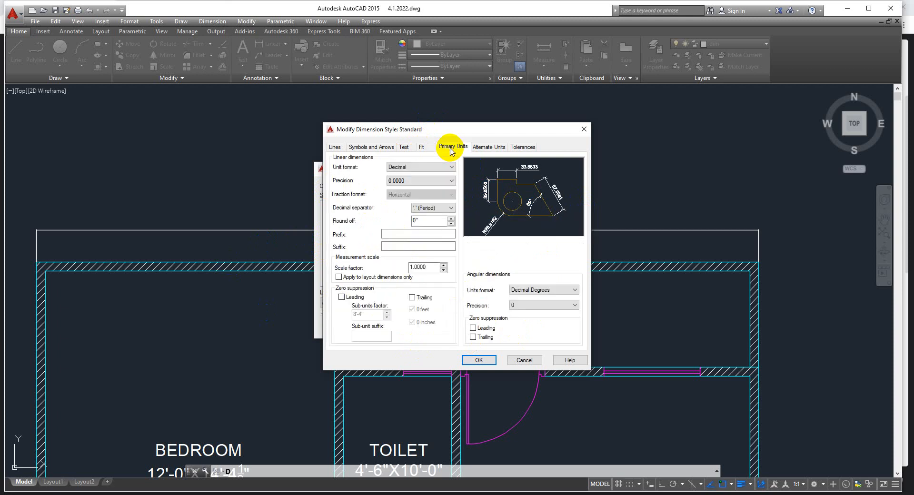
{"action": "left_click", "coordinate": [418, 167]}
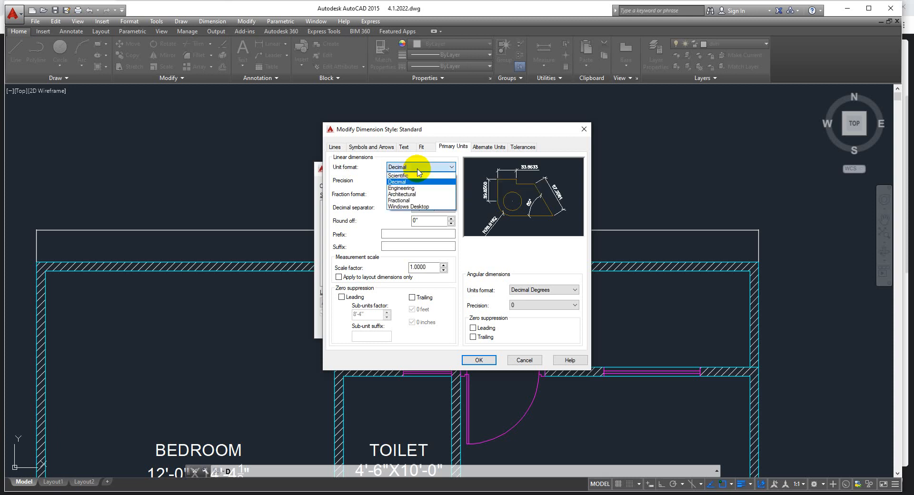
{"action": "left_click", "coordinate": [405, 194]}
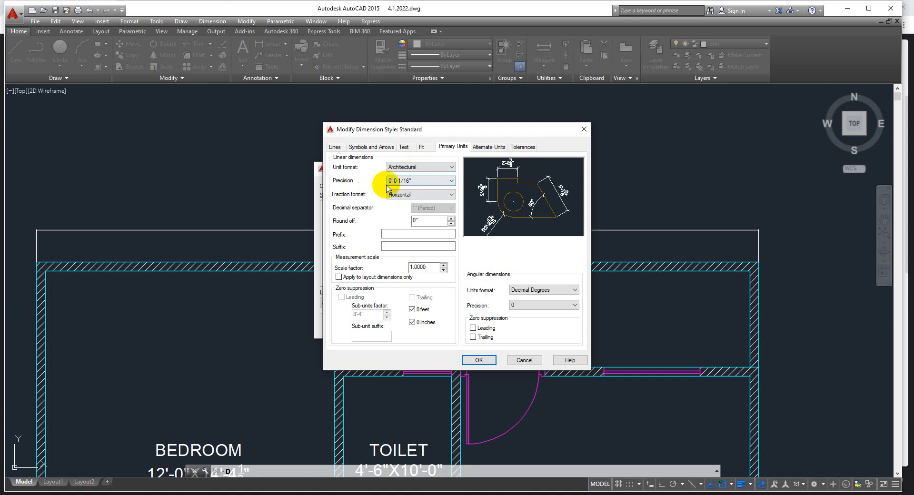
- Try a precision of 0'-0 1/32" for the primary linear dimensions and set it back to 0'-0 1/16"
{"action": "left_click", "coordinate": [421, 185]}
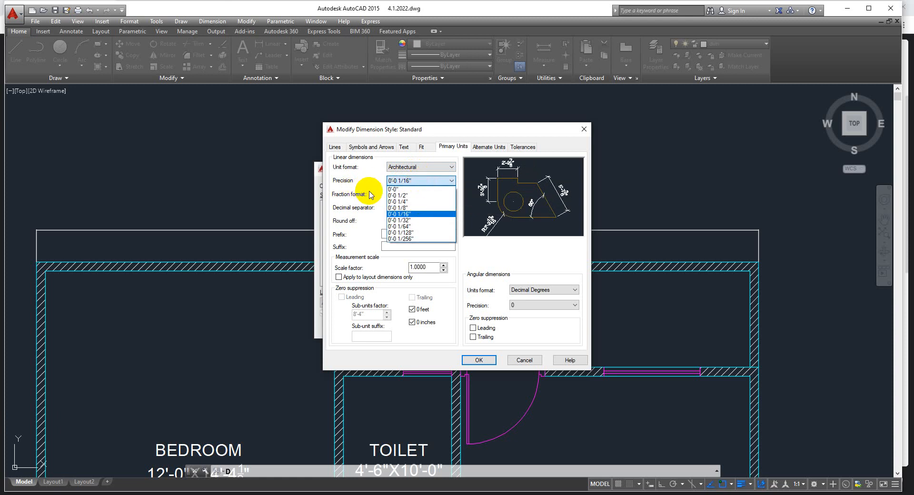
{"action": "left_click", "coordinate": [417, 222]}
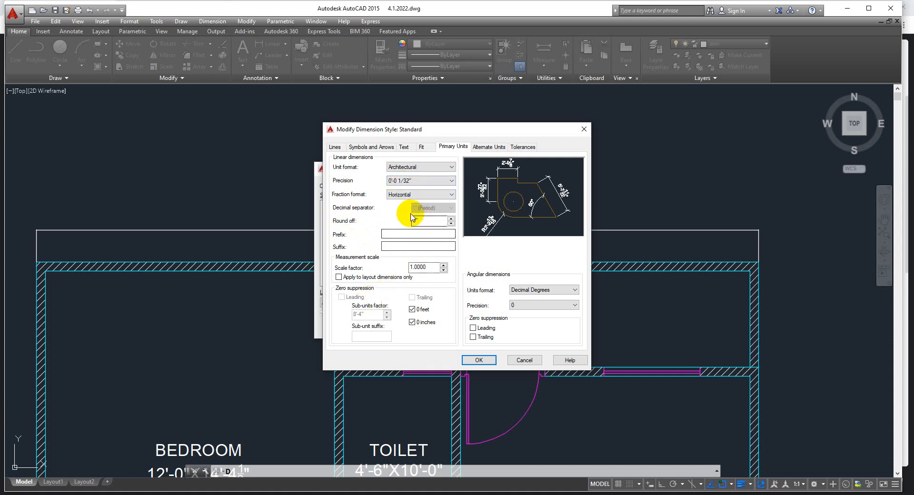
{"action": "left_click", "coordinate": [421, 184]}
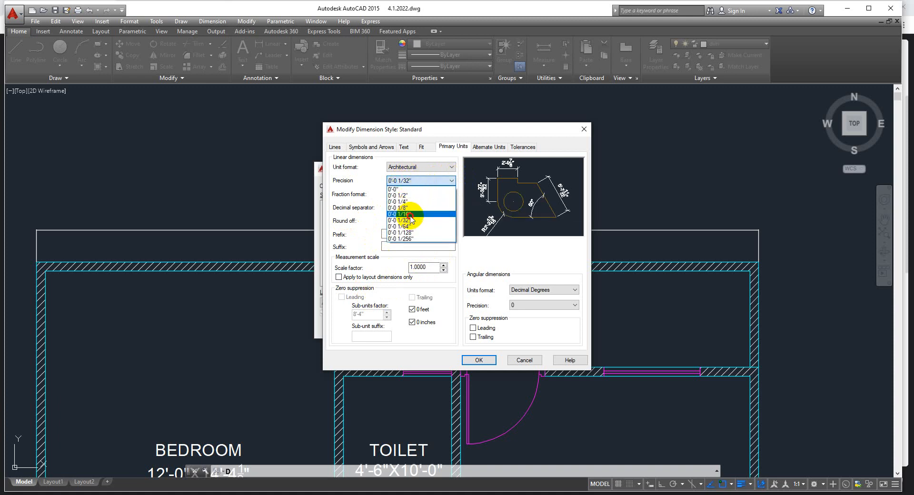
{"action": "left_click", "coordinate": [410, 215]}
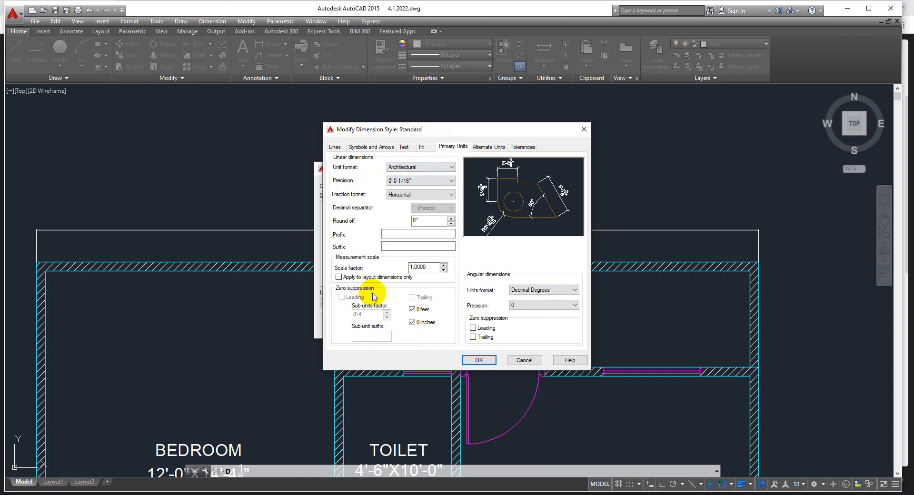
- Review the style's alternate units and tolerance settings, and save the changes to the Standard dimension style
{"action": "left_click", "coordinate": [488, 147]}
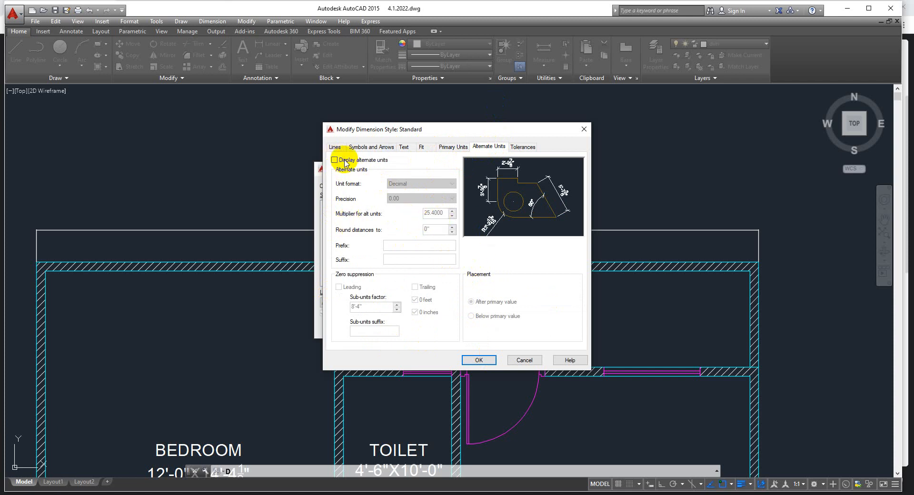
{"action": "left_click", "coordinate": [522, 146]}
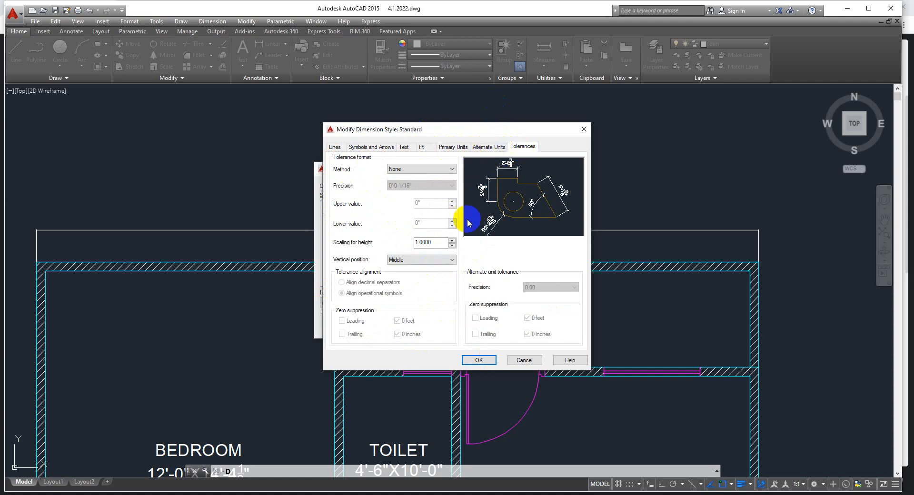
{"action": "left_click", "coordinate": [482, 365]}
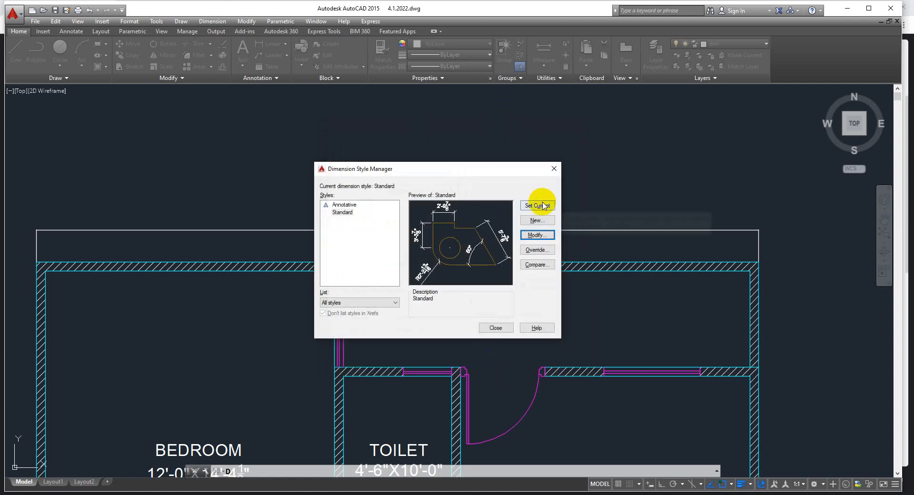
{"action": "left_click", "coordinate": [493, 328]}
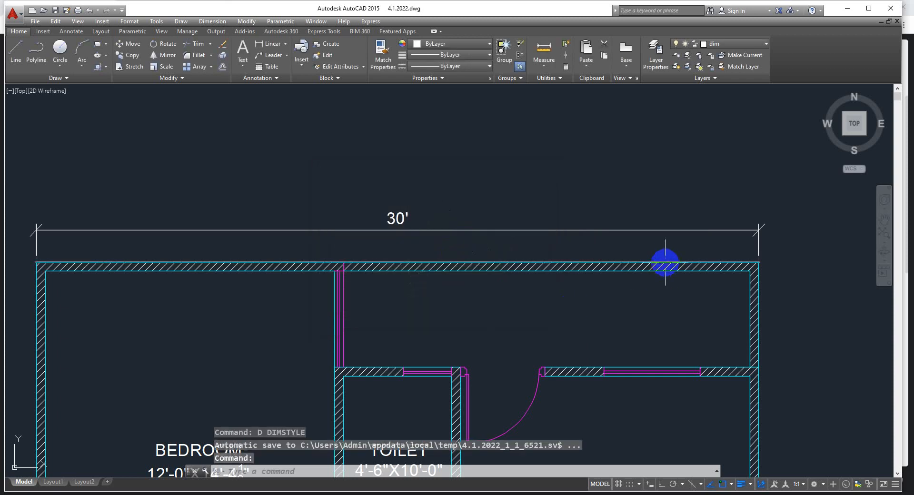
{"action": "scroll", "coordinate": [582, 302], "scroll_direction": "down", "scroll_amount": 2}
{"action": "mouse_move", "coordinate": [565, 326]}
{"action": "middle_mouse_down"}
{"action": "mouse_move", "coordinate": [562, 282]}
{"action": "mouse_move", "coordinate": [573, 260]}
{"action": "middle_mouse_up"}
{"action": "scroll", "coordinate": [573, 260], "scroll_direction": "down", "scroll_amount": 3}
{"action": "scroll", "coordinate": [534, 306], "scroll_direction": "down", "scroll_amount": 2}
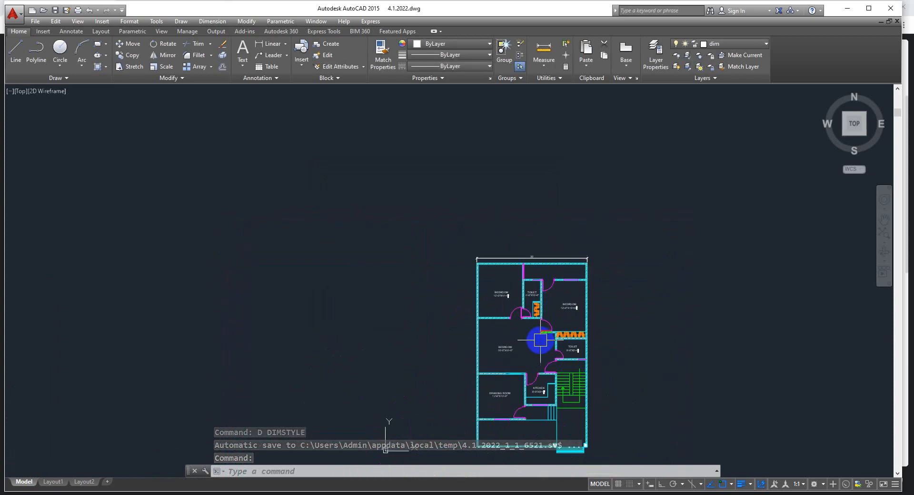
{"action": "middle_click_drag", "start_coordinate": [536, 347], "coordinate": [536, 265]}
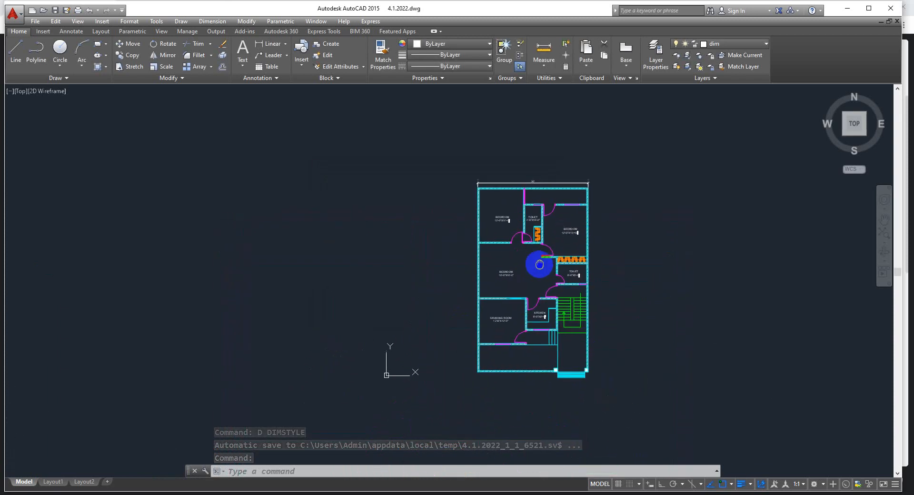
- Add a vertical linear dimension along the plan's west exterior wall, from its north outer corner to its south outer corner
{"action": "left_click", "coordinate": [213, 21]}
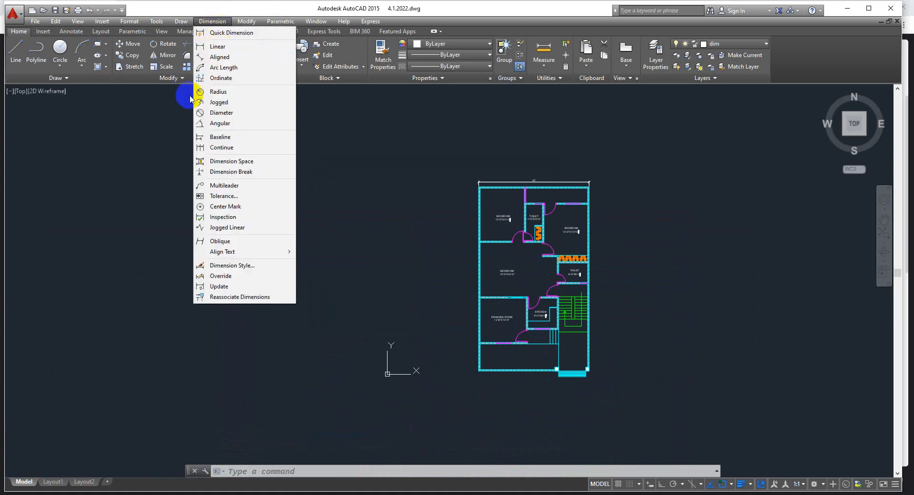
{"action": "left_click", "coordinate": [219, 47]}
{"action": "scroll", "coordinate": [483, 171], "scroll_direction": "up", "scroll_amount": 10}
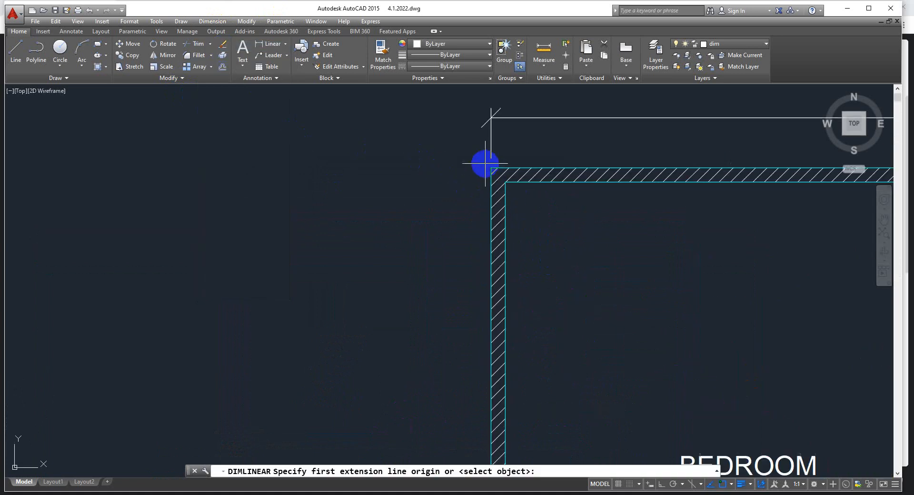
{"action": "left_click", "coordinate": [490, 166]}
{"action": "scroll", "coordinate": [476, 169], "scroll_direction": "down", "scroll_amount": 6}
{"action": "scroll", "coordinate": [471, 350], "scroll_direction": "up", "scroll_amount": 5}
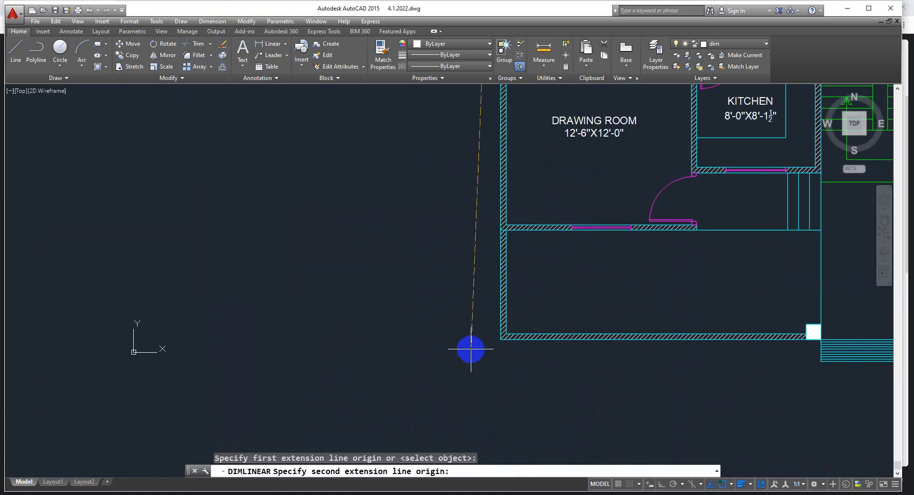
{"action": "left_click", "coordinate": [501, 338]}
{"action": "scroll", "coordinate": [418, 314], "scroll_direction": "down", "scroll_amount": 8}
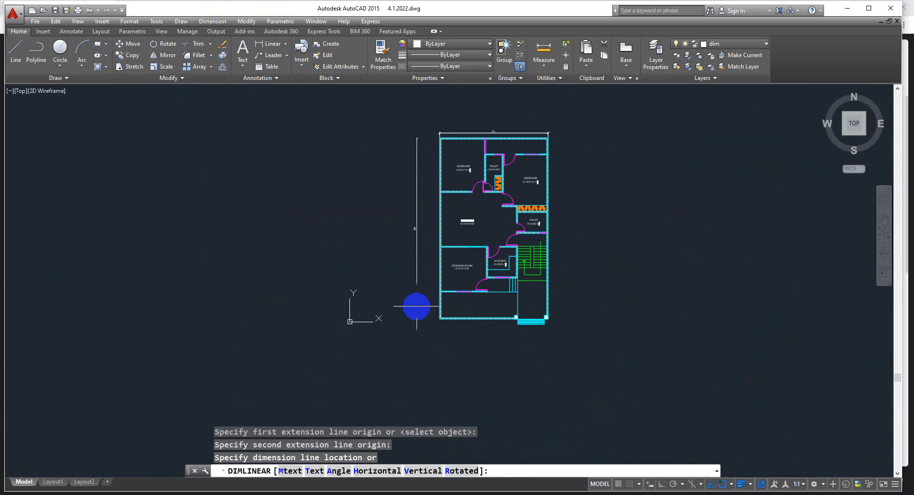
{"action": "middle_click_drag", "start_coordinate": [417, 306], "coordinate": [425, 322]}
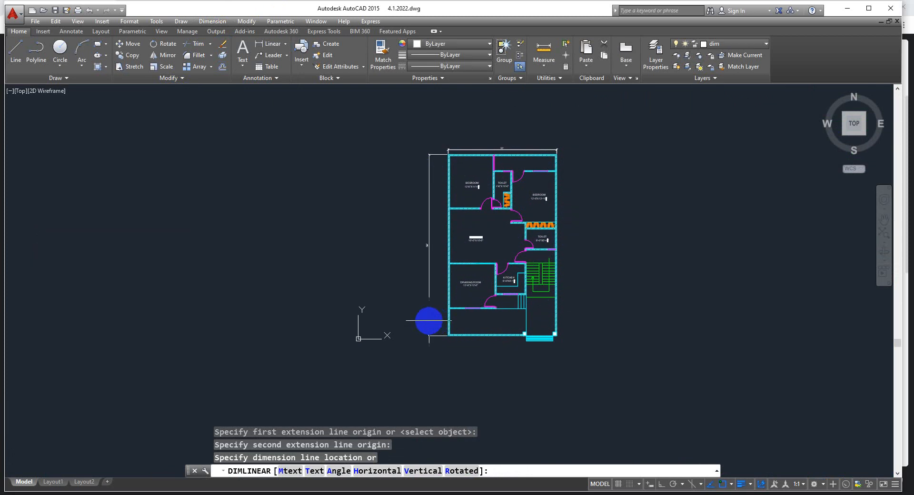
{"action": "left_click", "coordinate": [431, 320]}
{"action": "scroll", "coordinate": [457, 243], "scroll_direction": "up", "scroll_amount": 8}
{"action": "scroll", "coordinate": [472, 241], "scroll_direction": "down", "scroll_amount": 10}
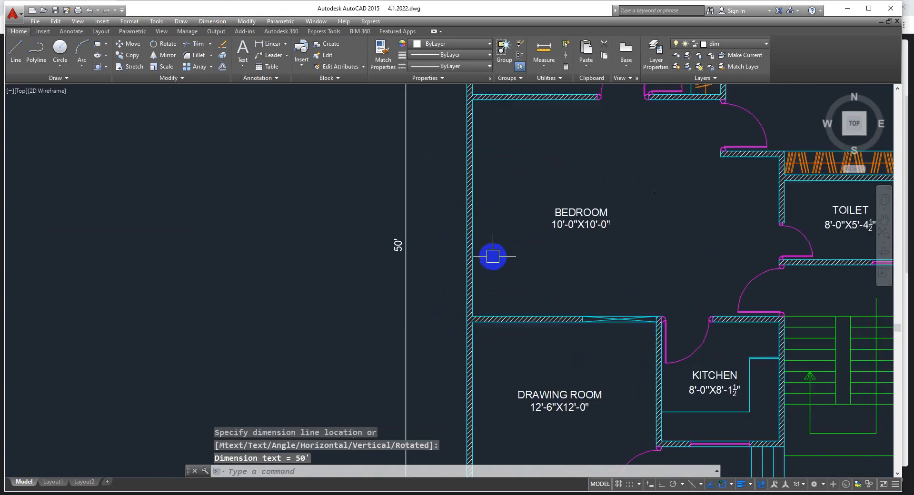
{"action": "middle_click_drag", "start_coordinate": [485, 265], "coordinate": [486, 280]}
{"action": "scroll", "coordinate": [485, 280], "scroll_direction": "up", "scroll_amount": 2}
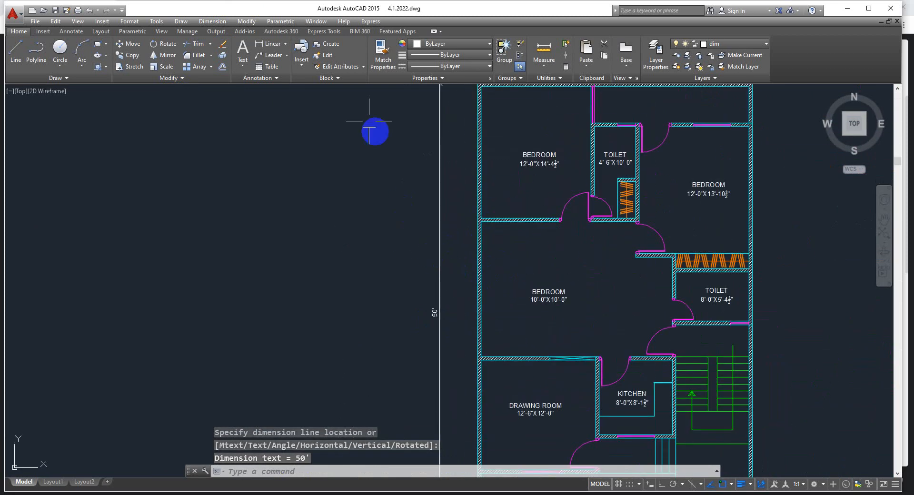
{"action": "left_click", "coordinate": [195, 21]}
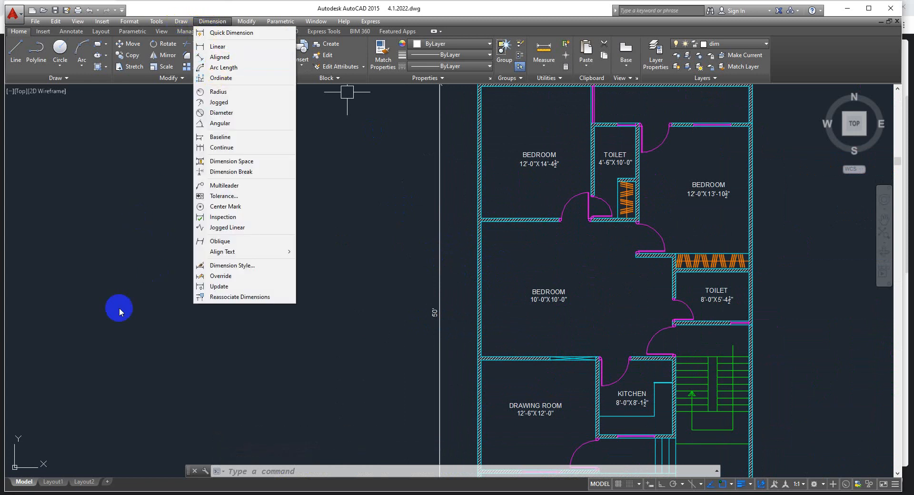
{"action": "left_click", "coordinate": [119, 308]}
{"action": "key", "text": "Escape"}
- Draw a diagonal line about 16'-6" long in the empty space between the floor plan and the orange circles
{"action": "scroll", "coordinate": [247, 279], "scroll_direction": "down", "scroll_amount": 5}
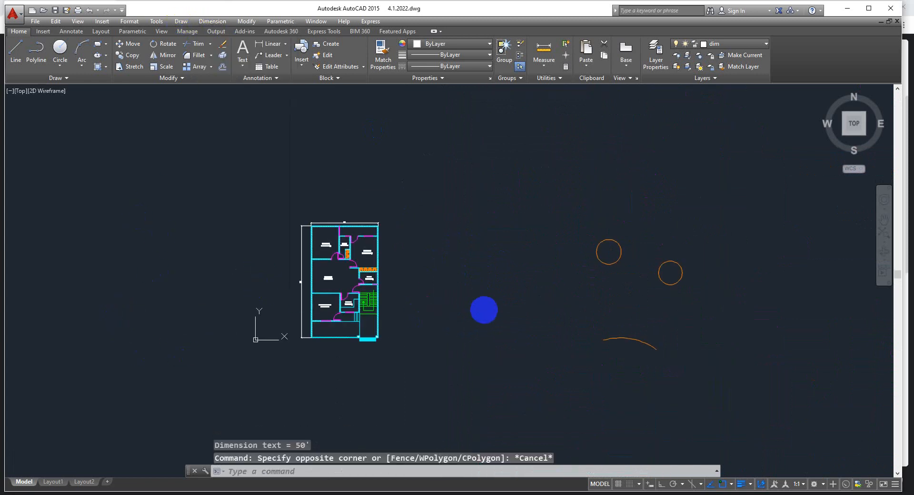
{"action": "scroll", "coordinate": [484, 310], "scroll_direction": "up", "scroll_amount": 2}
{"action": "key", "text": "Escape"}
{"action": "type", "text": "l"}
{"action": "key", "text": "Return"}
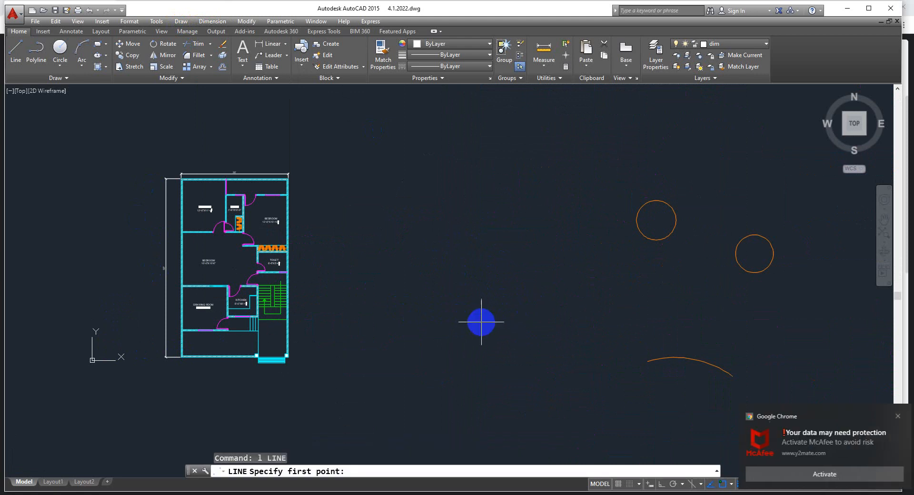
{"action": "left_click", "coordinate": [481, 322]}
{"action": "left_click", "coordinate": [521, 277]}
{"action": "key", "text": "Escape"}
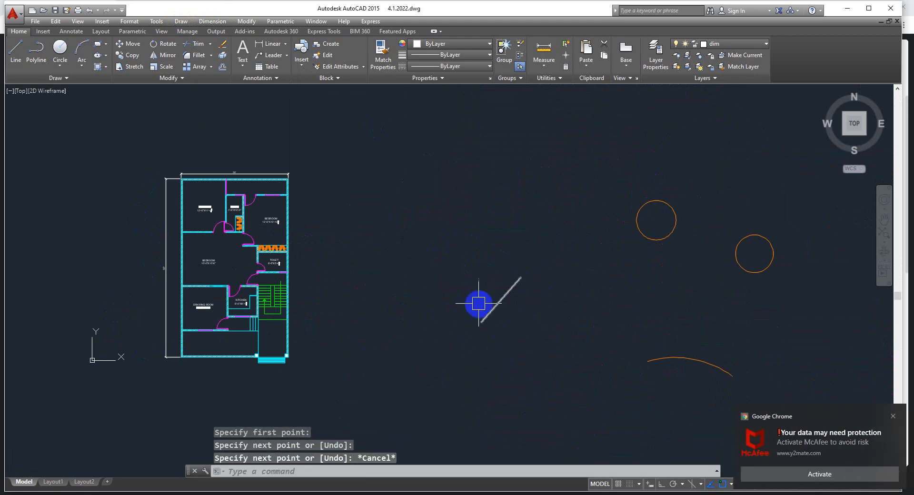
- Try to place a linear dimension between the two endpoints of the diagonal line
{"action": "scroll", "coordinate": [478, 303], "scroll_direction": "up", "scroll_amount": 3}
{"action": "left_click", "coordinate": [212, 21]}
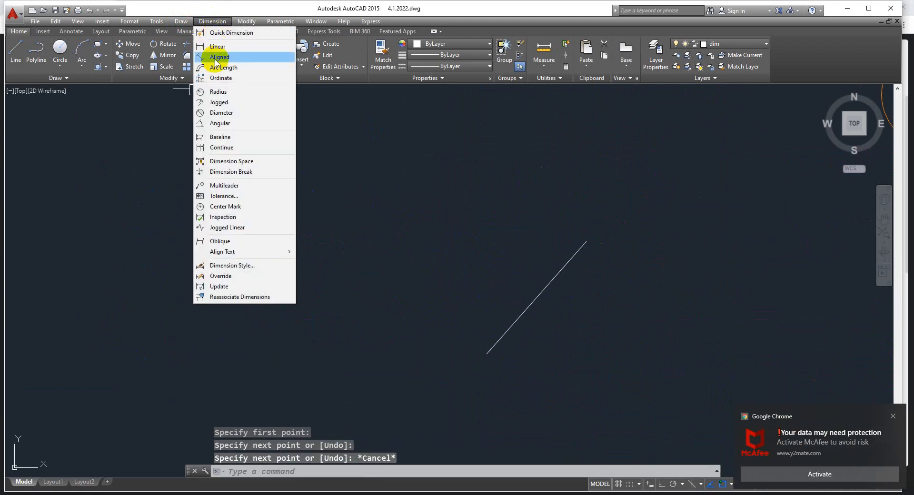
{"action": "left_click", "coordinate": [217, 47]}
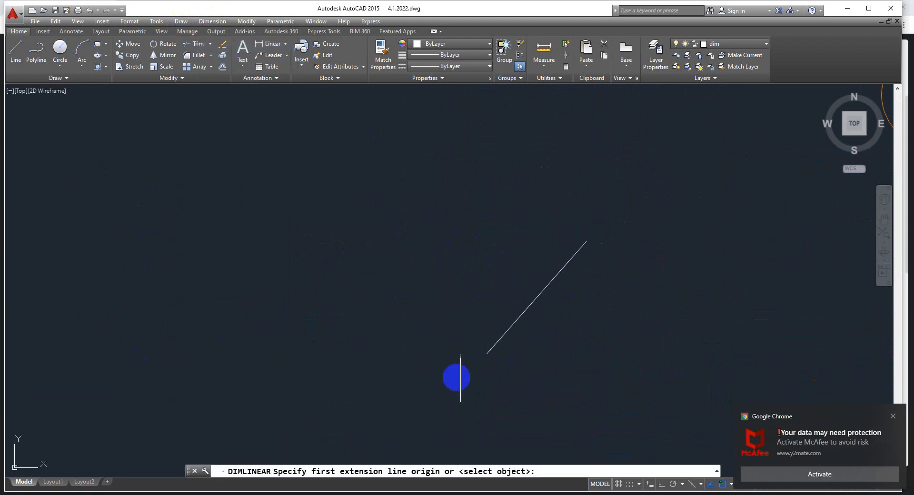
{"action": "left_click", "coordinate": [486, 355]}
{"action": "left_click", "coordinate": [586, 242]}
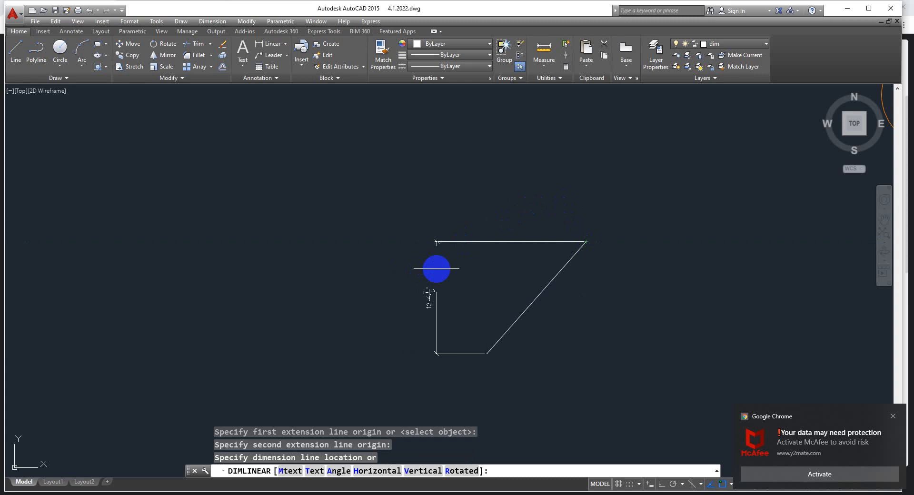
{"action": "key", "text": "Escape"}
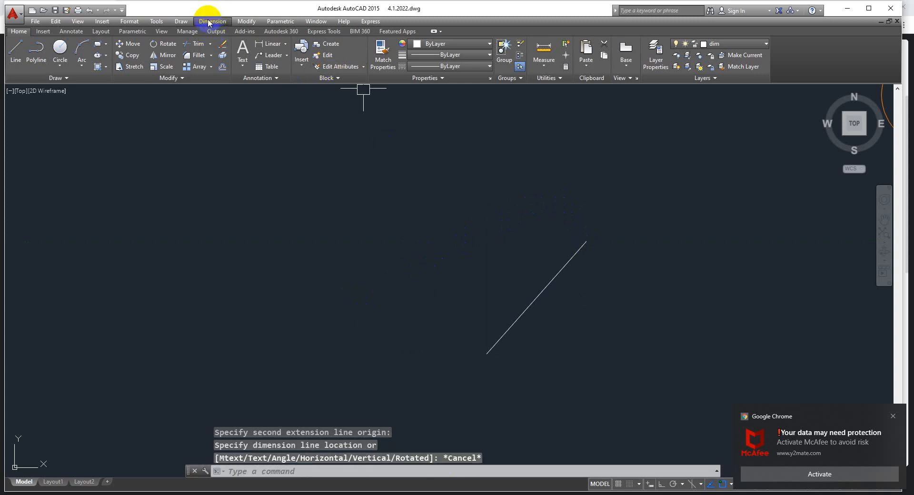
- Place an aligned dimension parallel to the diagonal line, on its upper-left side, and dismiss the Google Chrome notification
{"action": "left_click", "coordinate": [208, 22]}
{"action": "left_click", "coordinate": [221, 58]}
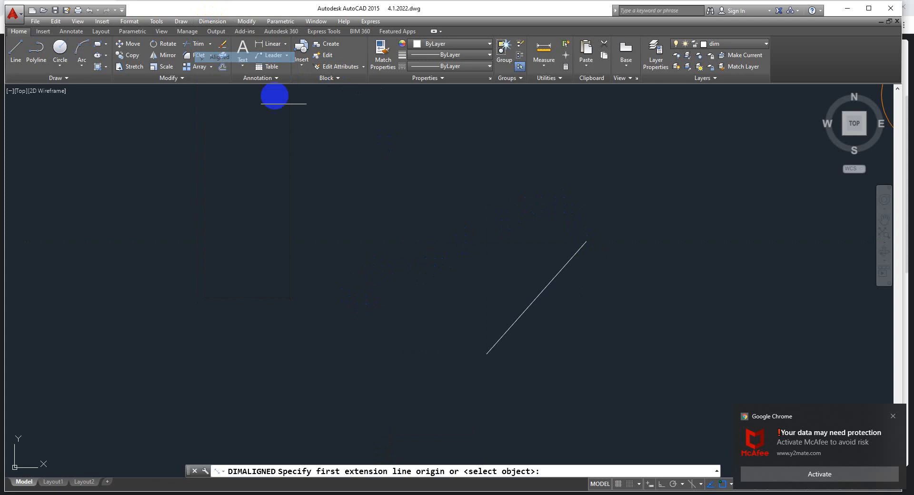
{"action": "left_click", "coordinate": [486, 354]}
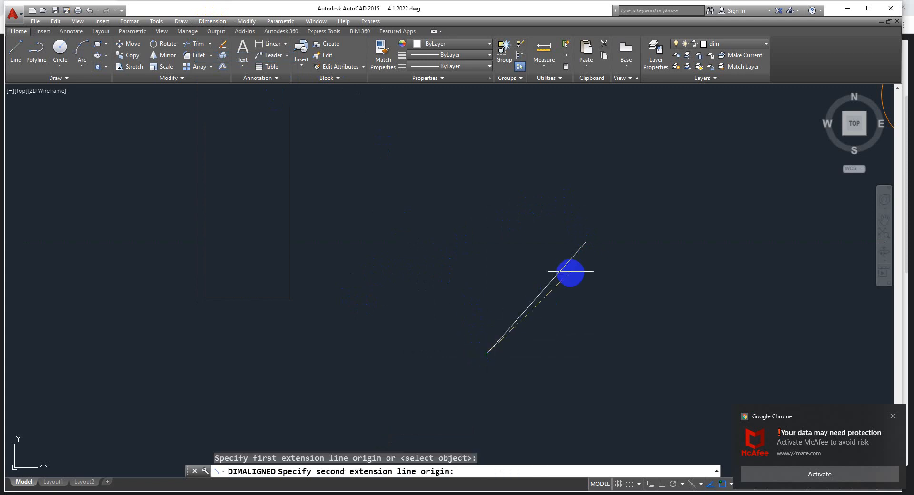
{"action": "left_click", "coordinate": [585, 242]}
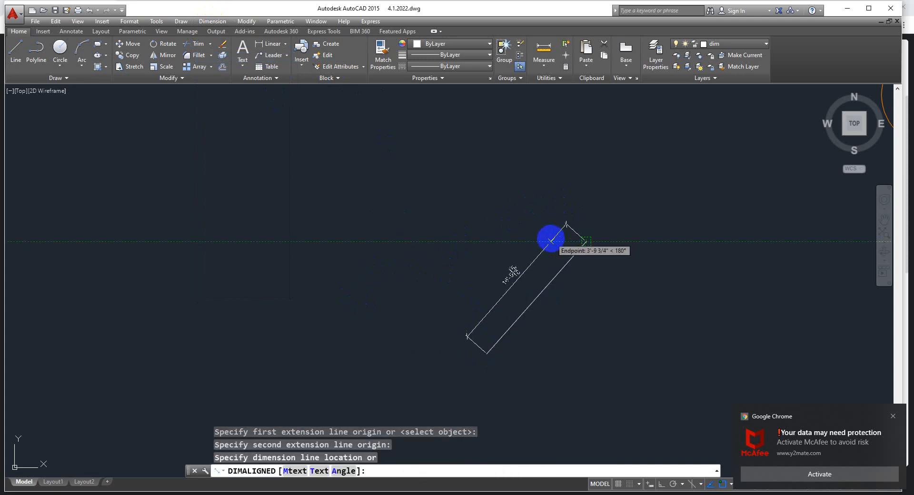
{"action": "left_click", "coordinate": [513, 279]}
{"action": "scroll", "coordinate": [500, 299], "scroll_direction": "up", "scroll_amount": 5}
{"action": "scroll", "coordinate": [500, 298], "scroll_direction": "down", "scroll_amount": 5}
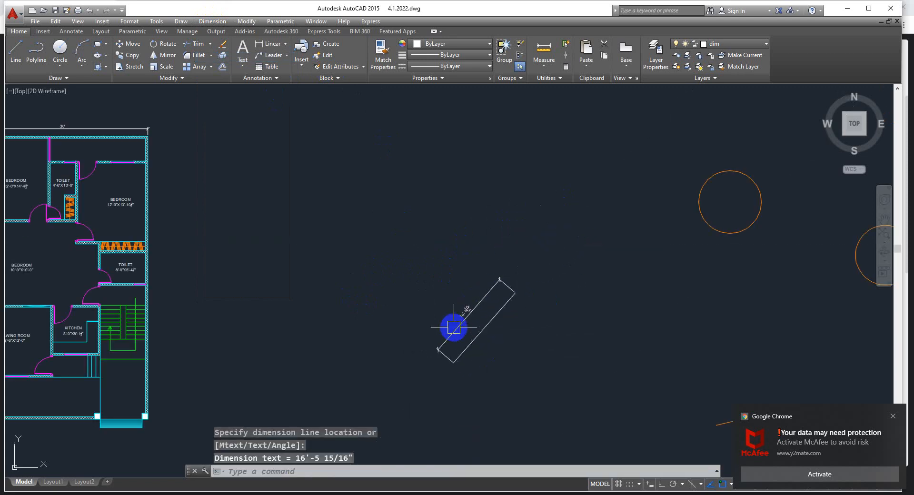
{"action": "scroll", "coordinate": [503, 291], "scroll_direction": "up", "scroll_amount": 5}
{"action": "scroll", "coordinate": [476, 286], "scroll_direction": "down", "scroll_amount": 4}
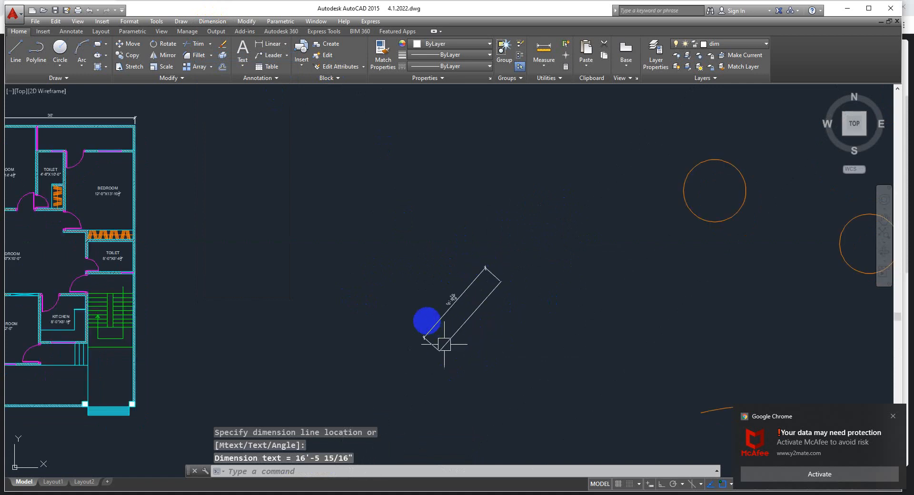
{"action": "scroll", "coordinate": [455, 315], "scroll_direction": "up", "scroll_amount": 2}
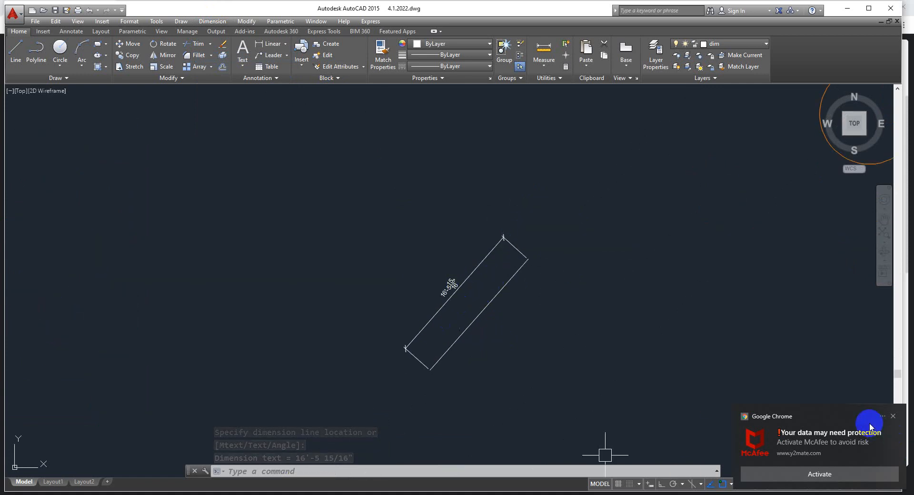
{"action": "left_click", "coordinate": [893, 416]}
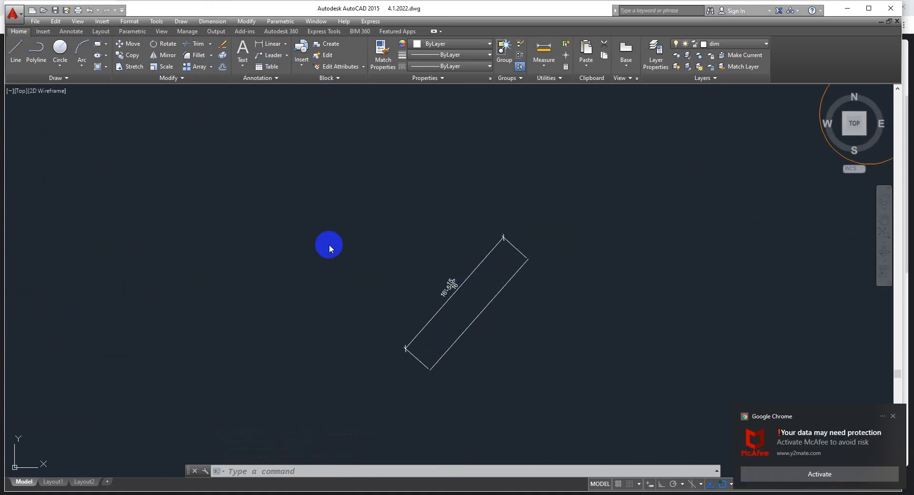
{"action": "left_click", "coordinate": [893, 417]}
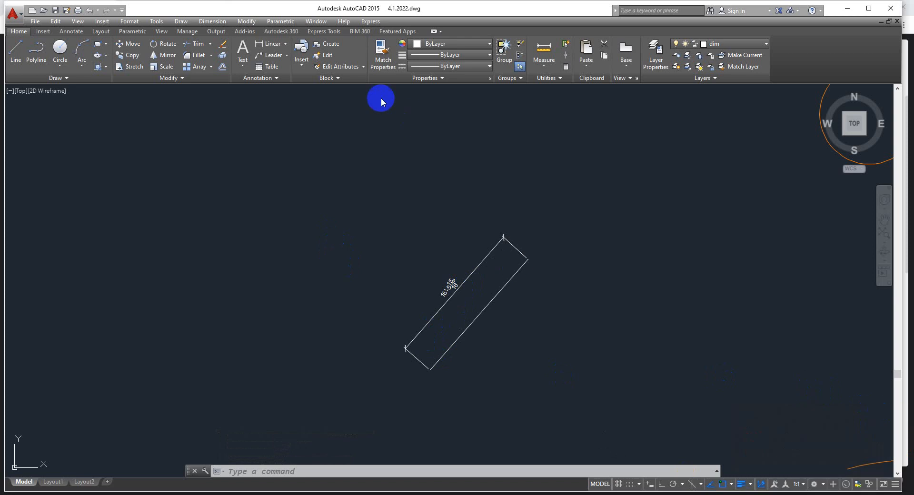
- Add an arc length dimension to the orange arc, with its dimension line just above the arc
{"action": "left_click", "coordinate": [213, 21]}
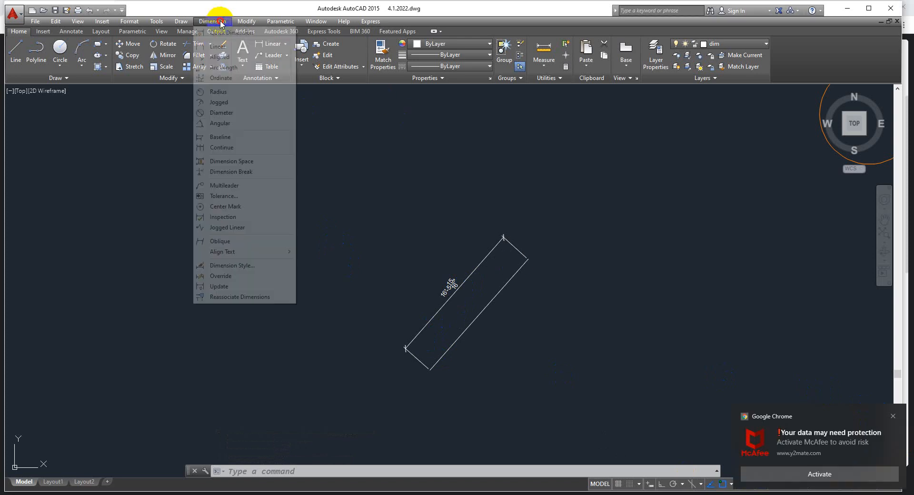
{"action": "left_click", "coordinate": [220, 67]}
{"action": "scroll", "coordinate": [408, 236], "scroll_direction": "down", "scroll_amount": 4}
{"action": "middle_click_drag", "start_coordinate": [589, 268], "coordinate": [469, 235]}
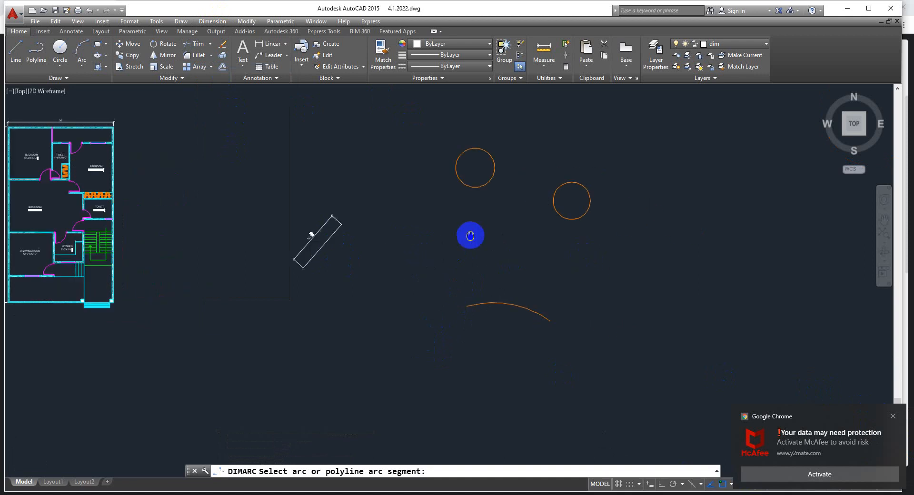
{"action": "scroll", "coordinate": [434, 265], "scroll_direction": "up", "scroll_amount": 2}
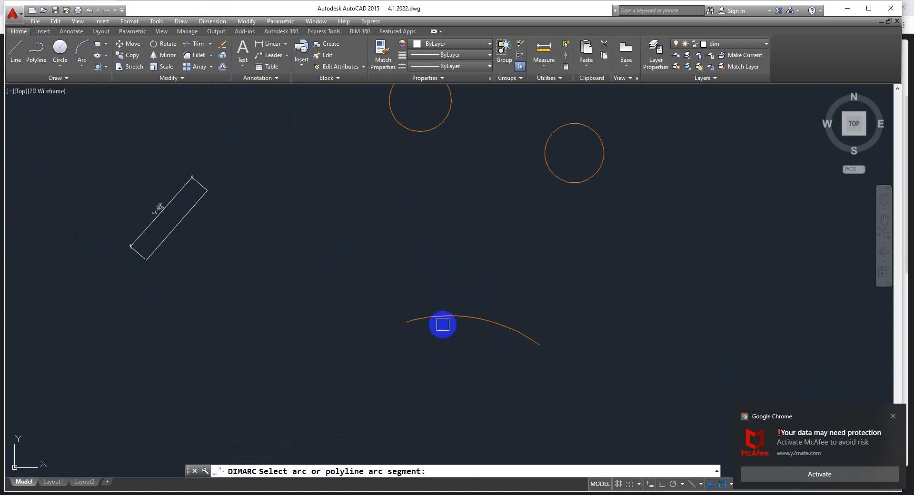
{"action": "left_click", "coordinate": [469, 315]}
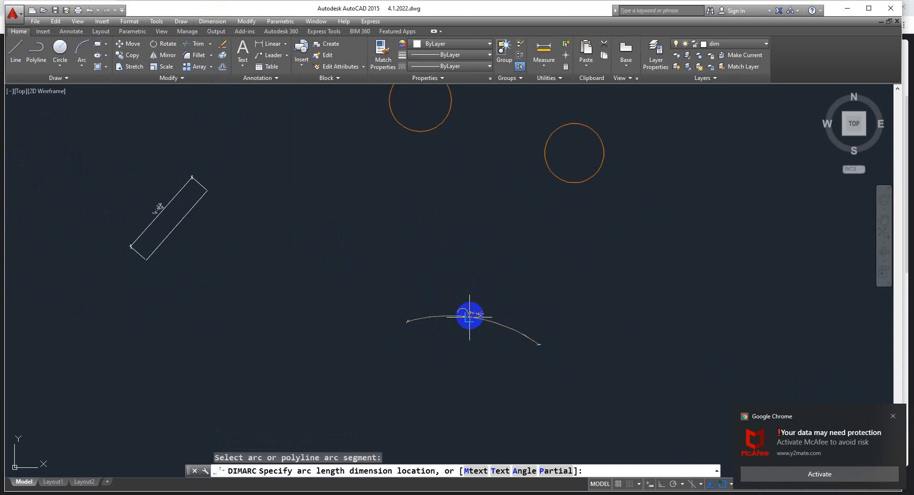
{"action": "left_click", "coordinate": [481, 299]}
- Examine the arc length dimension's text and arc symbol, and compare the dimension line with the orange arc
{"action": "scroll", "coordinate": [405, 296], "scroll_direction": "up", "scroll_amount": 5}
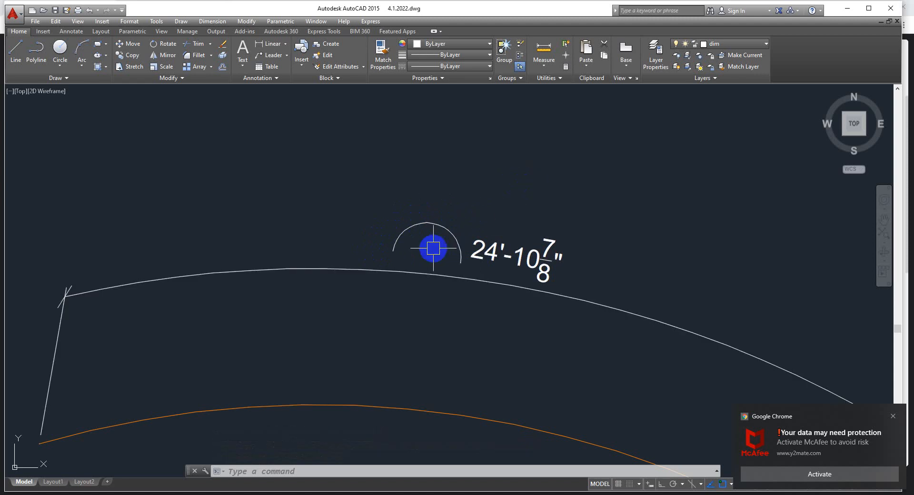
{"action": "scroll", "coordinate": [387, 257], "scroll_direction": "down", "scroll_amount": 5}
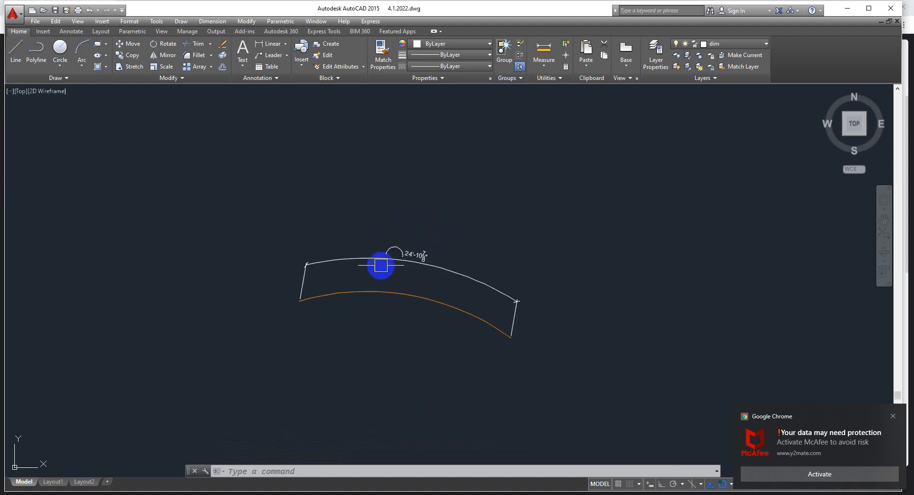
{"action": "scroll", "coordinate": [388, 261], "scroll_direction": "up", "scroll_amount": 5}
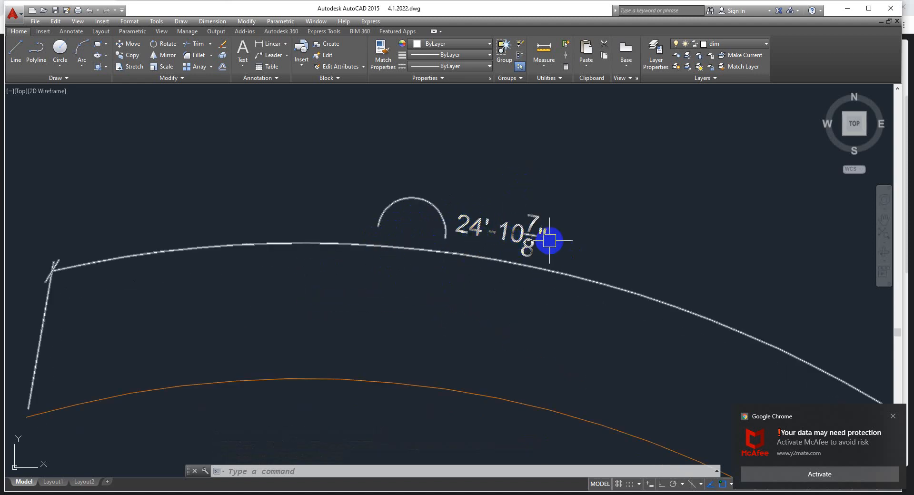
{"action": "scroll", "coordinate": [454, 243], "scroll_direction": "down", "scroll_amount": 5}
{"action": "scroll", "coordinate": [452, 243], "scroll_direction": "down", "scroll_amount": 1}
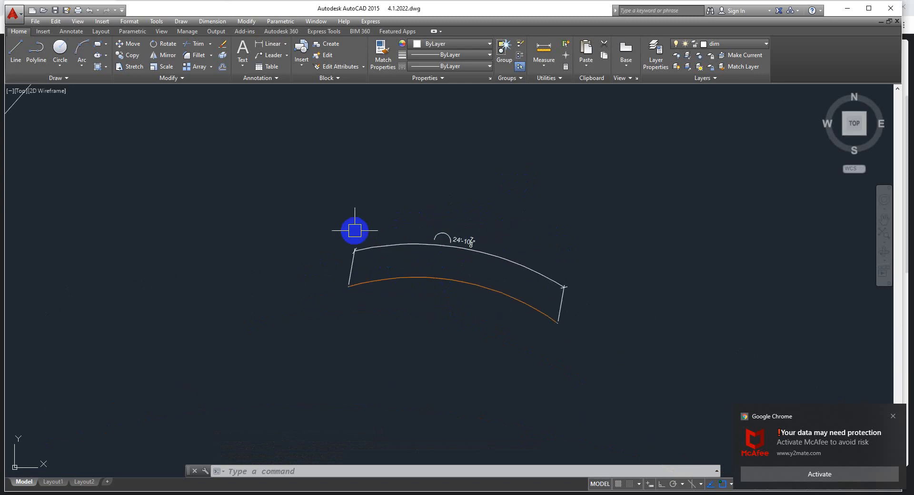
{"action": "scroll", "coordinate": [441, 257], "scroll_direction": "up", "scroll_amount": 8}
{"action": "middle_click_drag", "start_coordinate": [419, 247], "coordinate": [387, 305]}
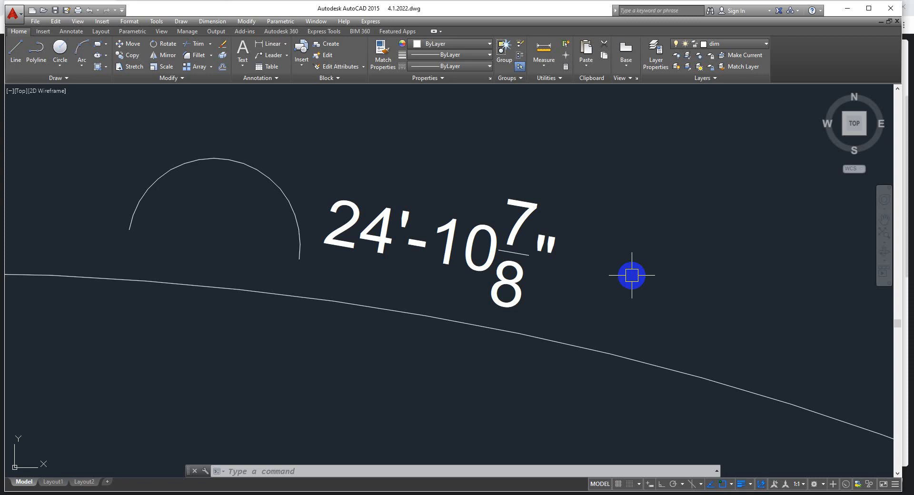
{"action": "left_click", "coordinate": [554, 245]}
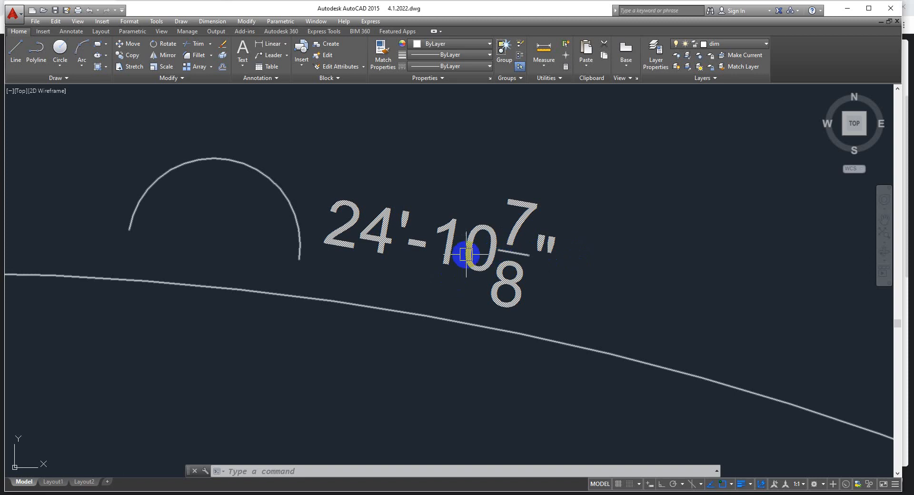
{"action": "scroll", "coordinate": [409, 259], "scroll_direction": "down", "scroll_amount": 10}
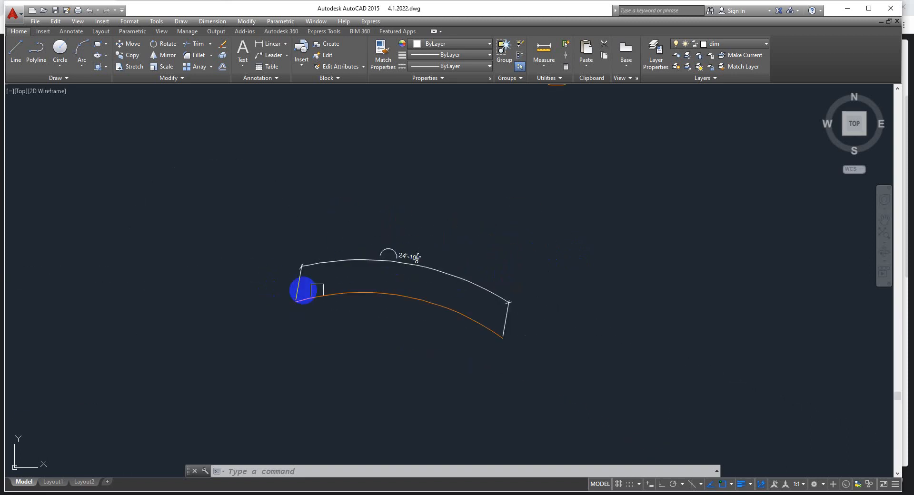
{"action": "scroll", "coordinate": [427, 265], "scroll_direction": "up", "scroll_amount": 8}
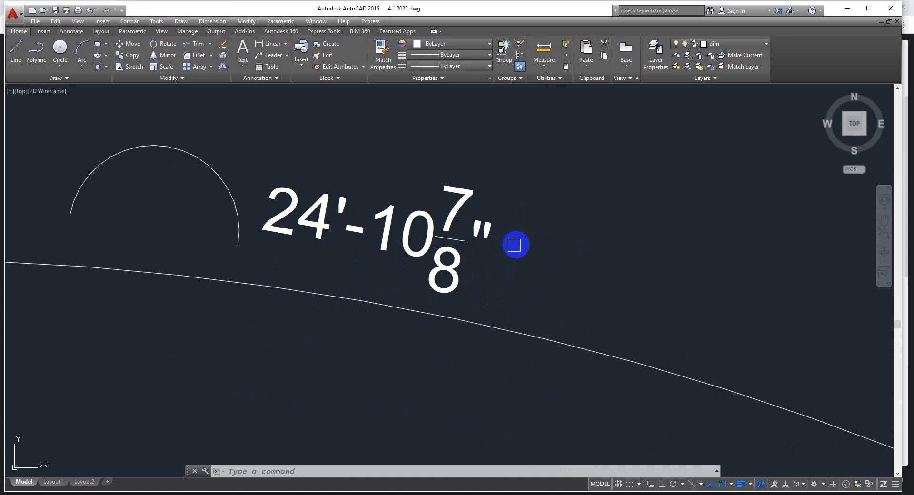
{"action": "scroll", "coordinate": [280, 192], "scroll_direction": "down", "scroll_amount": 10}
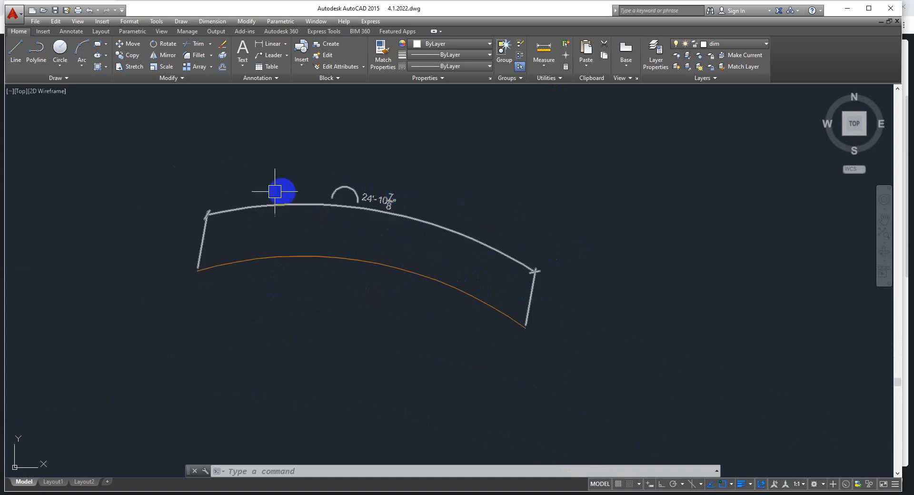
{"action": "middle_click_drag", "start_coordinate": [153, 174], "coordinate": [200, 246]}
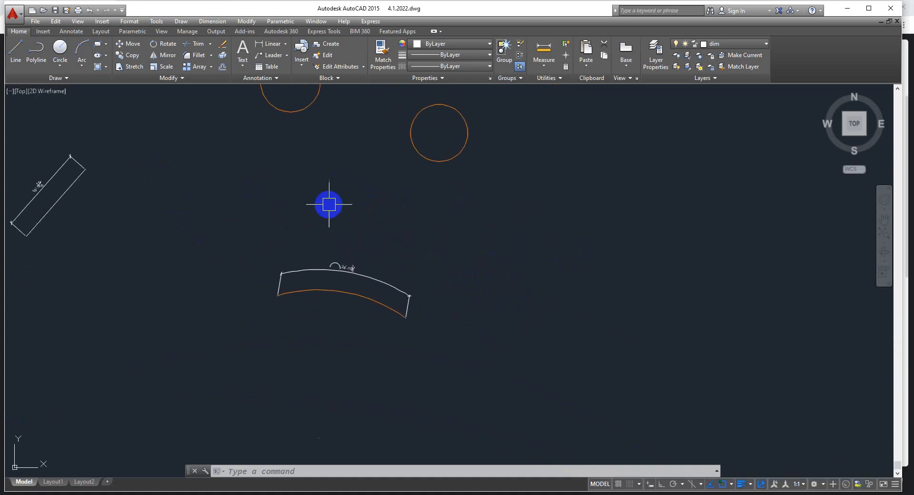
{"action": "scroll", "coordinate": [340, 266], "scroll_direction": "up", "scroll_amount": 3}
{"action": "scroll", "coordinate": [345, 273], "scroll_direction": "up", "scroll_amount": 4}
{"action": "scroll", "coordinate": [322, 187], "scroll_direction": "down", "scroll_amount": 2}
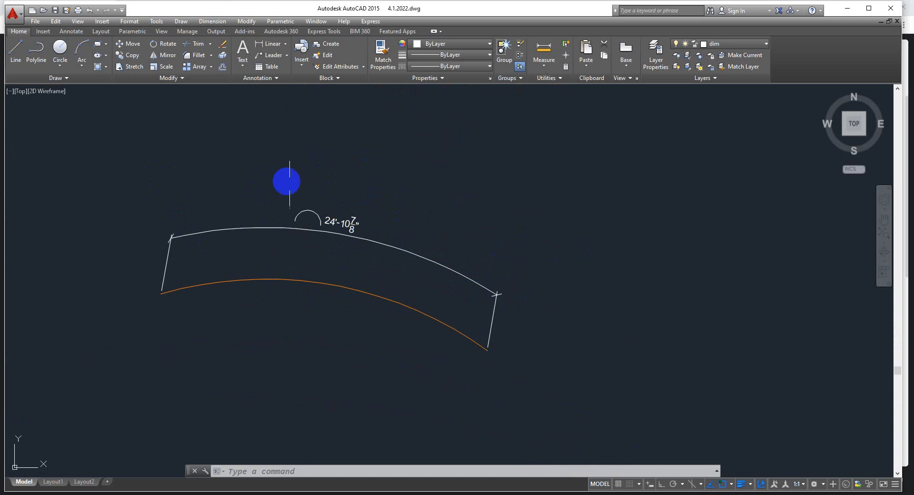
{"action": "middle_click_drag", "start_coordinate": [304, 200], "coordinate": [342, 260]}
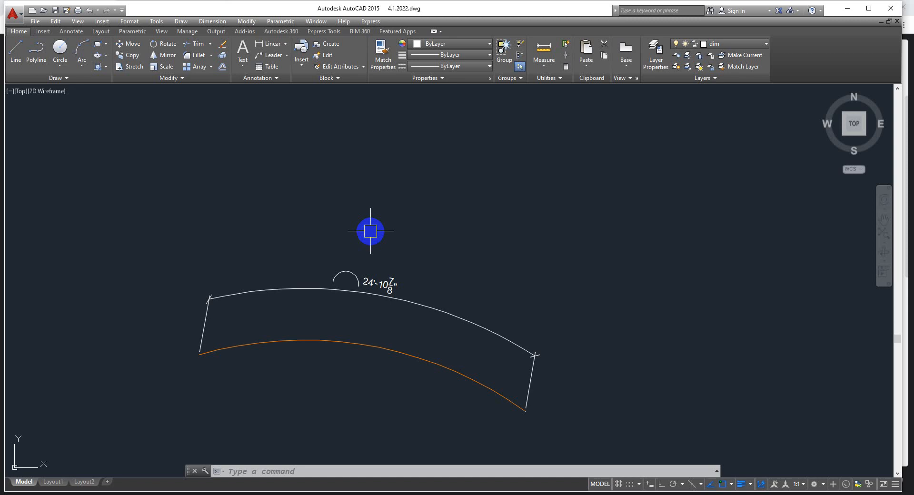
- Add a Y ordinate dimension to the point below the orange arc, with its leader ending to the point's west
{"action": "scroll", "coordinate": [415, 224], "scroll_direction": "down", "scroll_amount": 5}
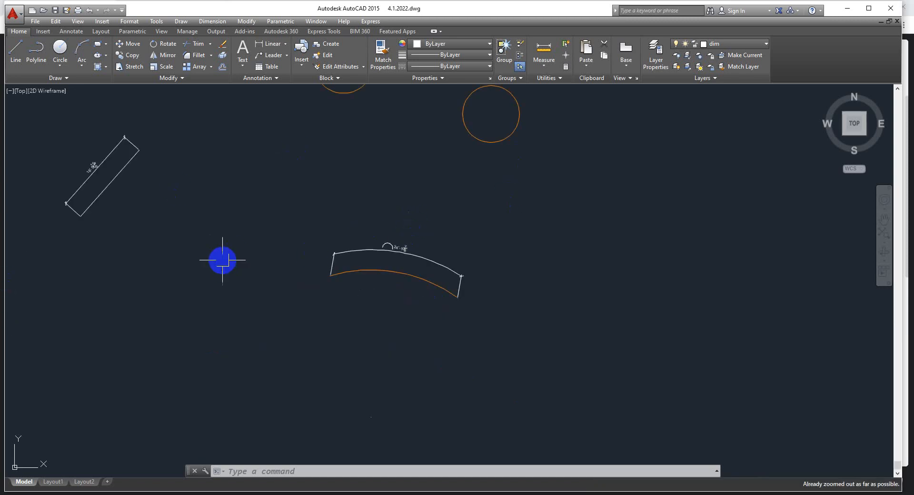
{"action": "mouse_move", "coordinate": [178, 233]}
{"action": "middle_mouse_down"}
{"action": "mouse_move", "coordinate": [255, 302]}
{"action": "mouse_move", "coordinate": [463, 326]}
{"action": "middle_mouse_up"}
{"action": "scroll", "coordinate": [263, 254], "scroll_direction": "down", "scroll_amount": 2}
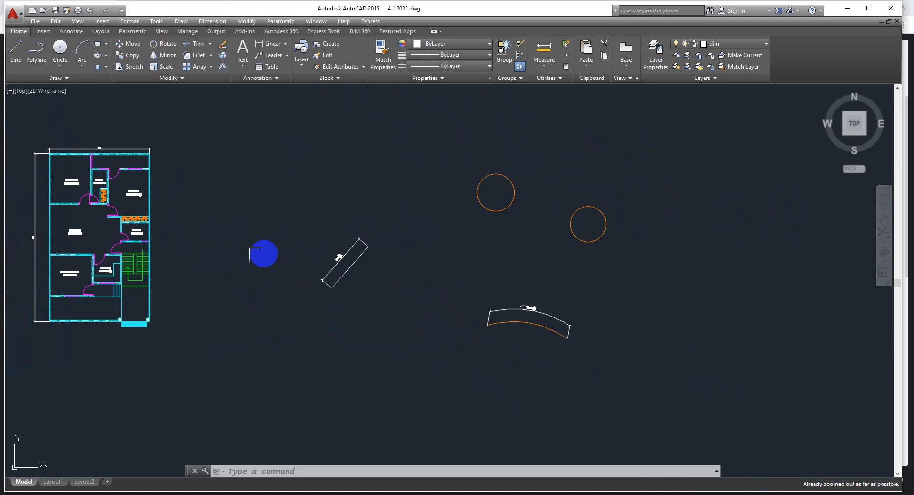
{"action": "middle_click_drag", "start_coordinate": [170, 163], "coordinate": [312, 210]}
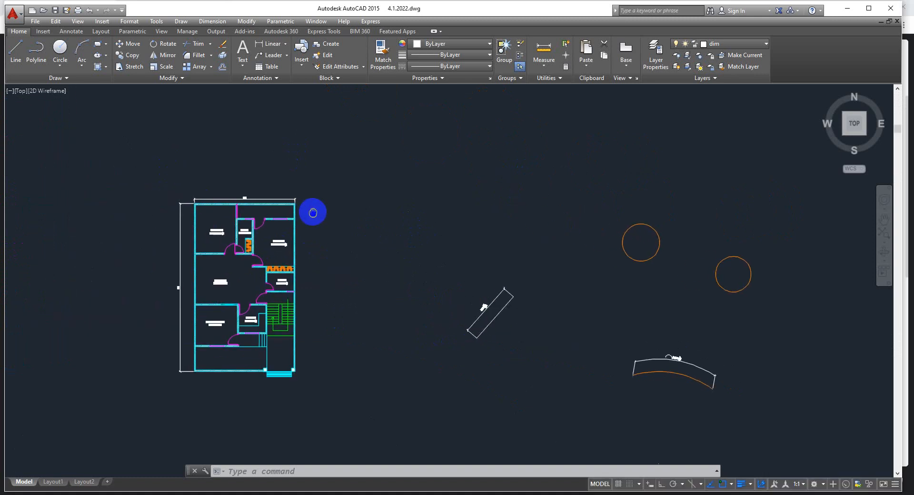
{"action": "left_click", "coordinate": [211, 23]}
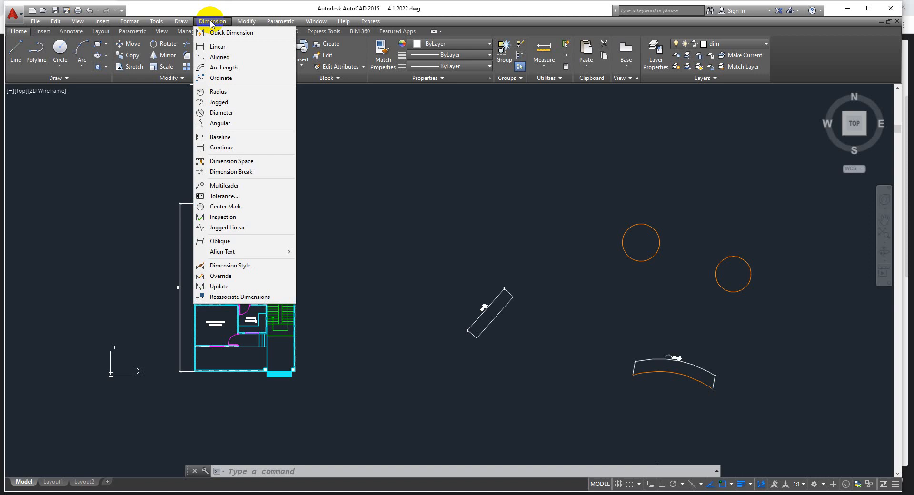
{"action": "left_click", "coordinate": [224, 78]}
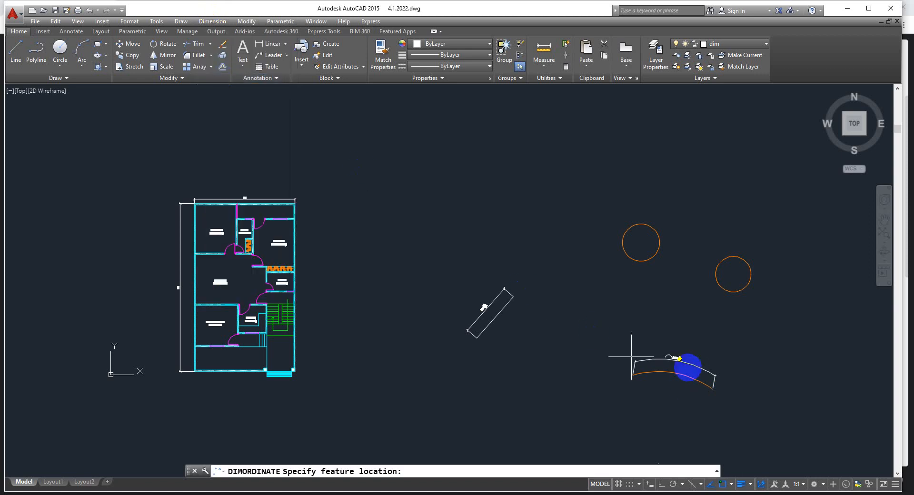
{"action": "scroll", "coordinate": [687, 373], "scroll_direction": "up", "scroll_amount": 2}
{"action": "middle_click_drag", "start_coordinate": [688, 373], "coordinate": [601, 228]}
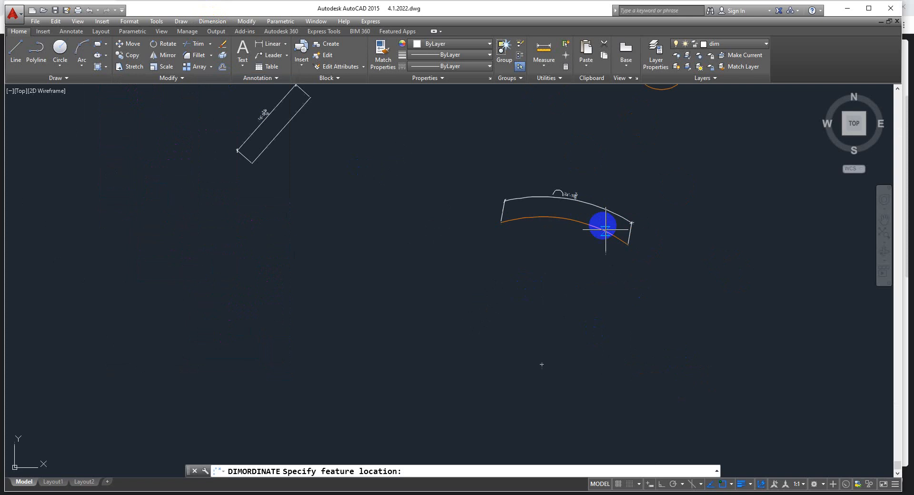
{"action": "left_click", "coordinate": [542, 364]}
{"action": "scroll", "coordinate": [573, 361], "scroll_direction": "up", "scroll_amount": 3}
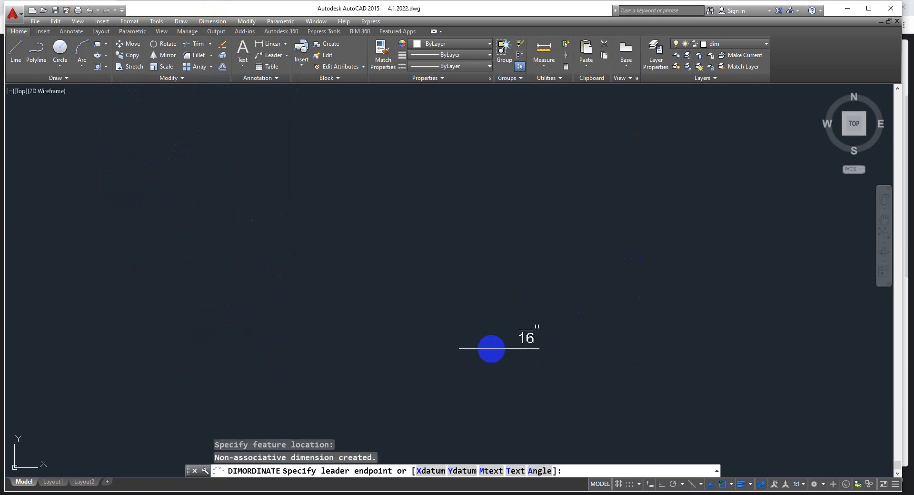
{"action": "left_click", "coordinate": [341, 339]}
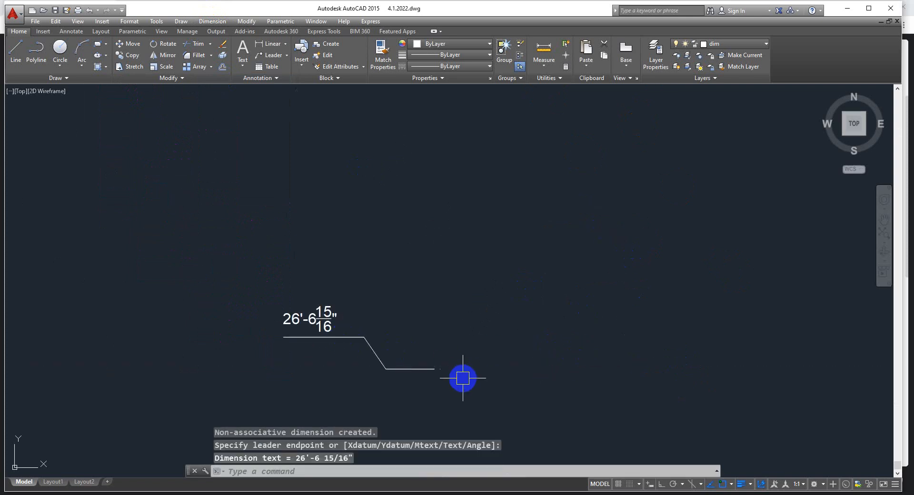
- Add an X ordinate dimension to the same point, with its leader running upward to the northeast
{"action": "key", "text": "Return"}
{"action": "left_click", "coordinate": [440, 369]}
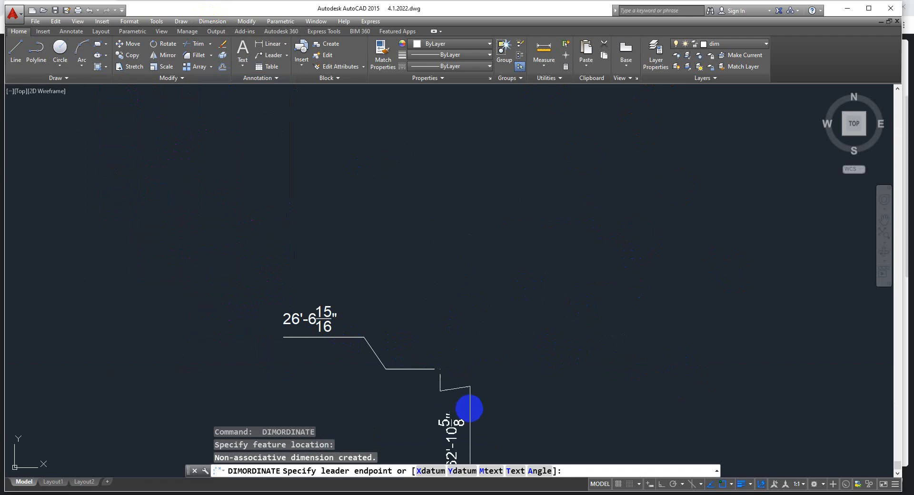
{"action": "left_click", "coordinate": [500, 287]}
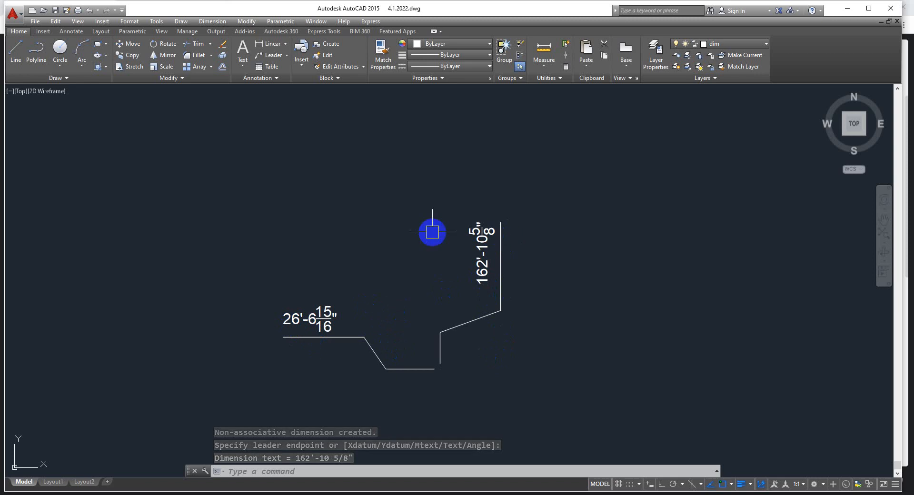
- Add a radius dimension to the western orange circle, with its text outside the circle to the northeast
{"action": "scroll", "coordinate": [378, 224], "scroll_direction": "down", "scroll_amount": 8}
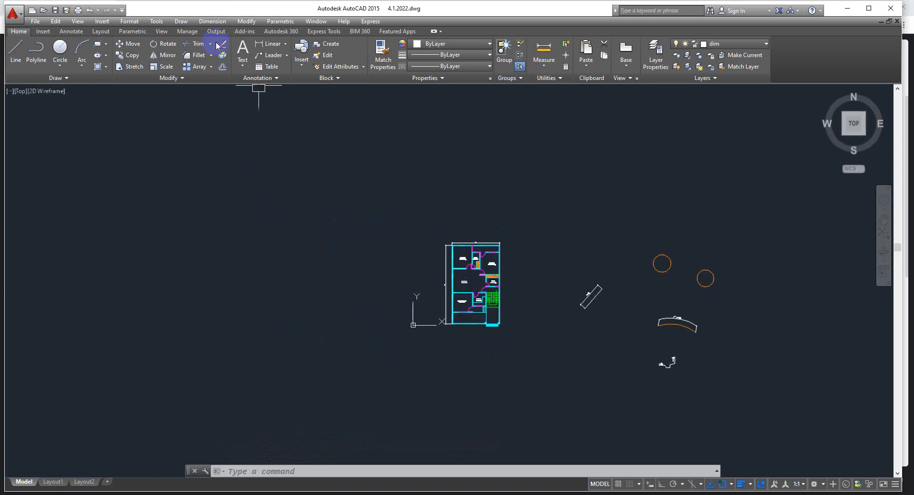
{"action": "left_click", "coordinate": [213, 22]}
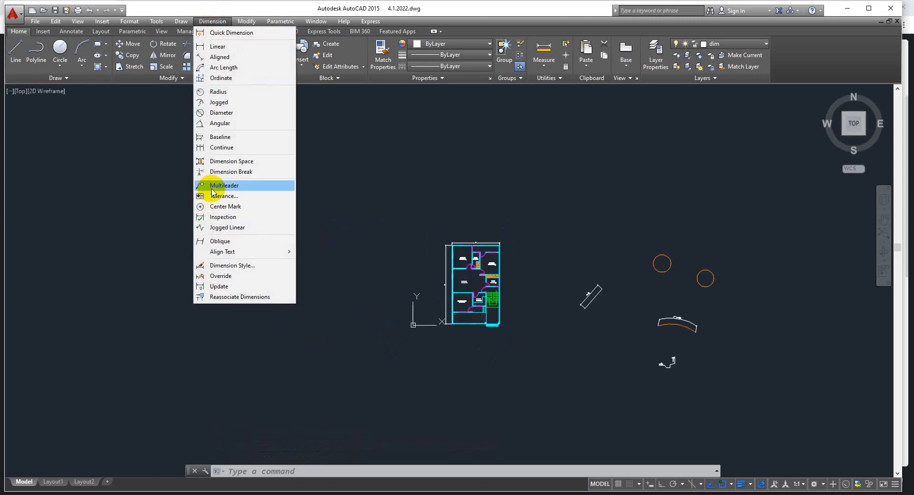
{"action": "left_click", "coordinate": [222, 93]}
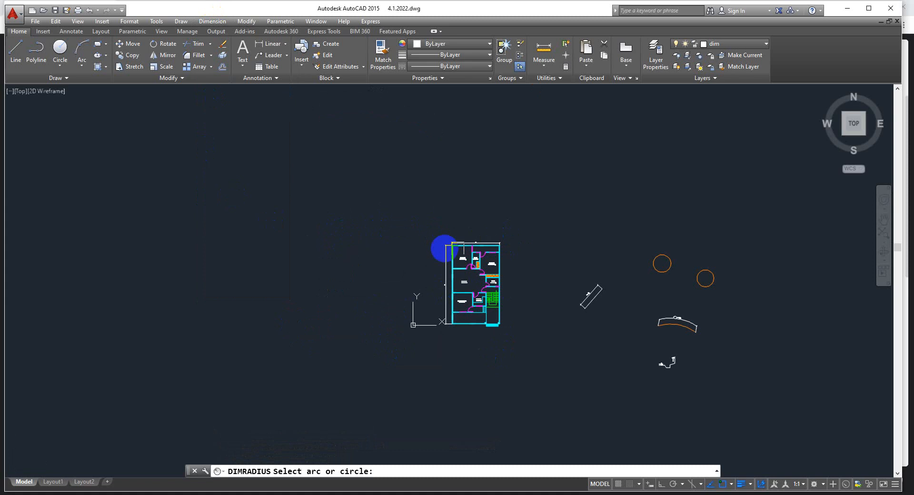
{"action": "middle_click_drag", "start_coordinate": [557, 224], "coordinate": [557, 212]}
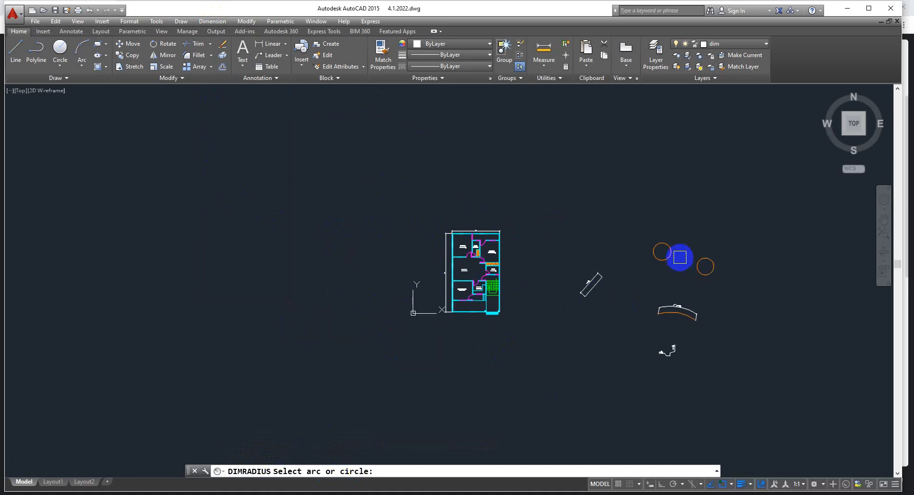
{"action": "scroll", "coordinate": [679, 259], "scroll_direction": "up", "scroll_amount": 5}
{"action": "left_click", "coordinate": [641, 218]}
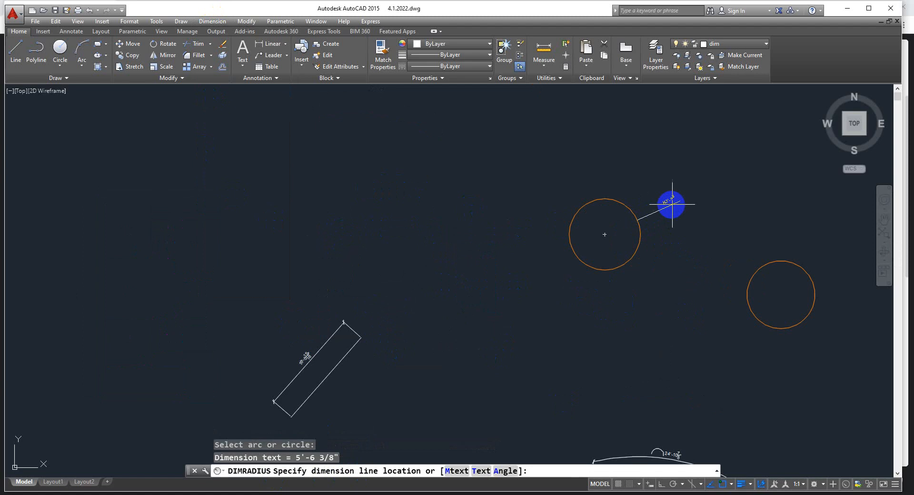
{"action": "scroll", "coordinate": [671, 206], "scroll_direction": "up", "scroll_amount": 5}
{"action": "left_click", "coordinate": [640, 192]}
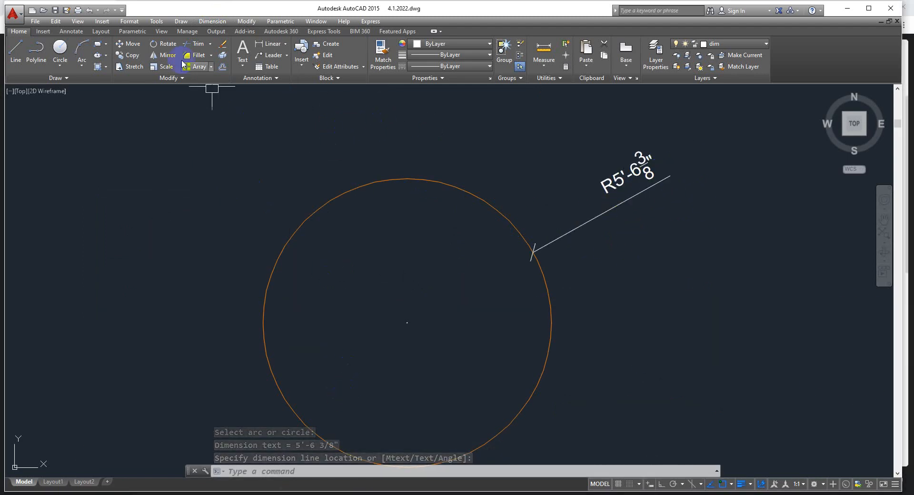
- Add a jogged radius dimension to the western orange circle, with its center override and jog placed east of the circle
{"action": "left_click", "coordinate": [208, 22]}
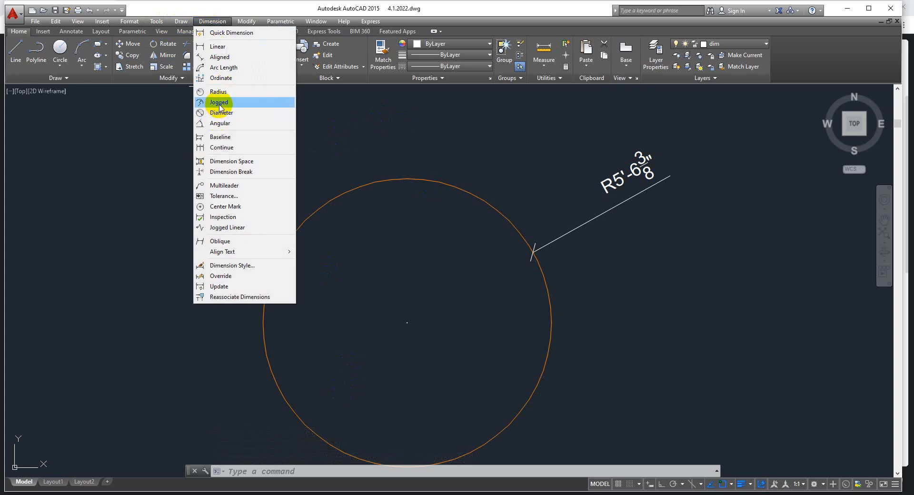
{"action": "left_click", "coordinate": [219, 103]}
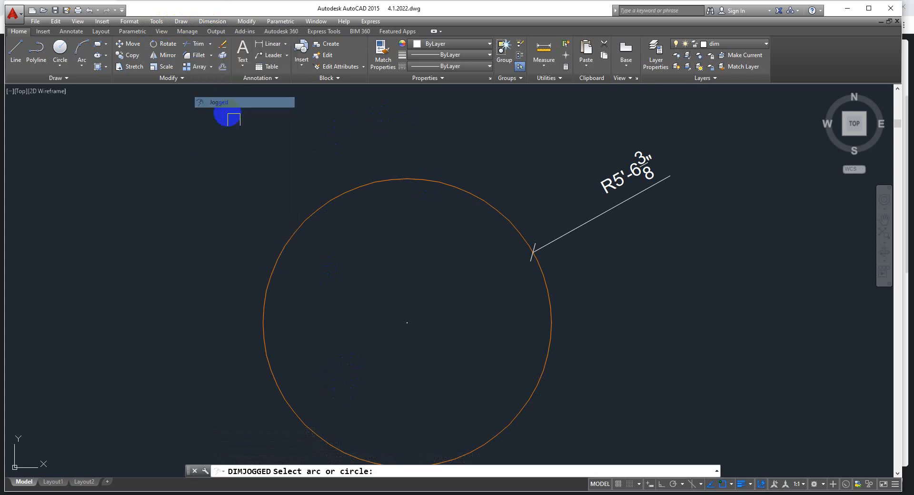
{"action": "mouse_move", "coordinate": [538, 305]}
{"action": "middle_mouse_down"}
{"action": "mouse_move", "coordinate": [408, 220]}
{"action": "mouse_move", "coordinate": [419, 244]}
{"action": "middle_mouse_up"}
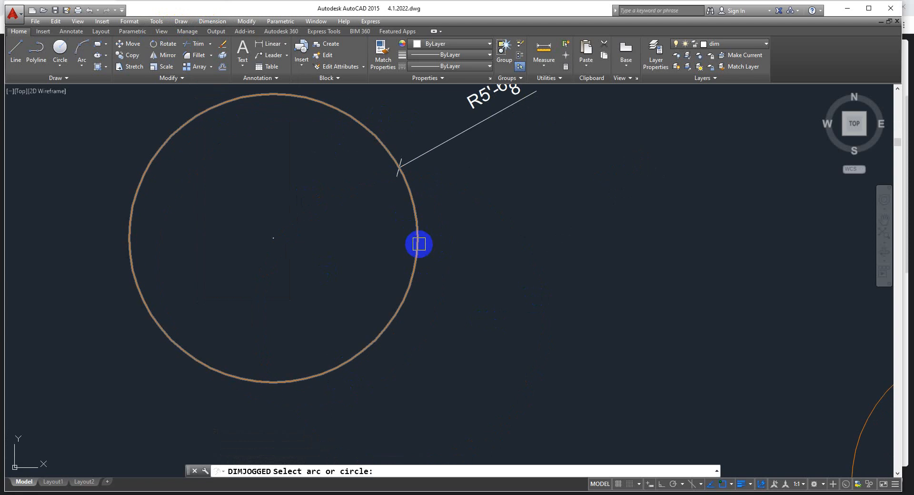
{"action": "left_click", "coordinate": [419, 244]}
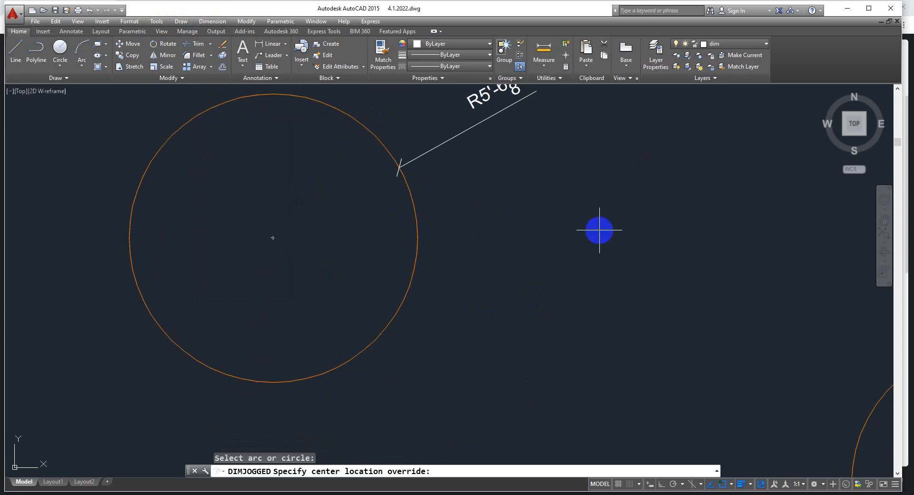
{"action": "left_click", "coordinate": [599, 230]}
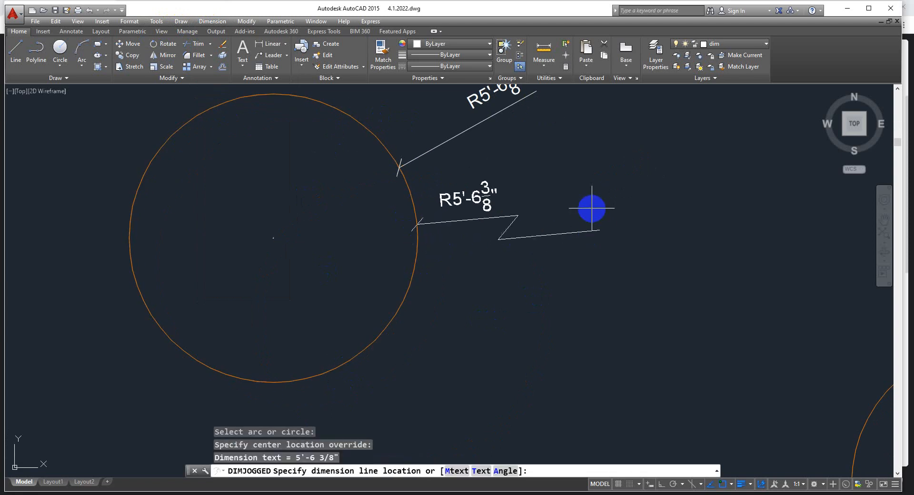
{"action": "left_click", "coordinate": [589, 217]}
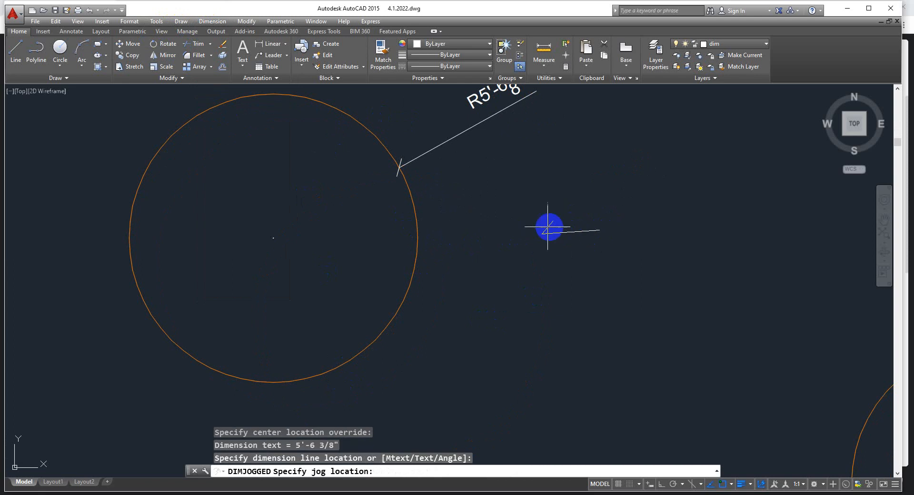
{"action": "left_click", "coordinate": [534, 228]}
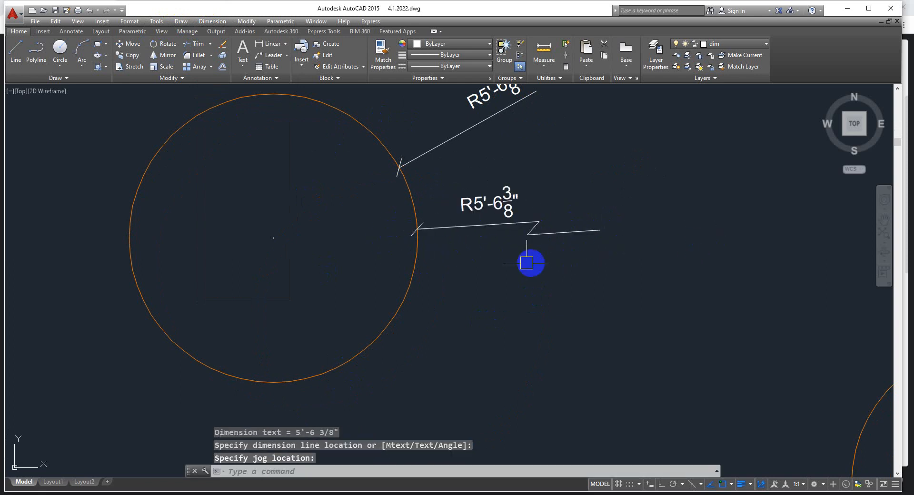
{"action": "scroll", "coordinate": [488, 251], "scroll_direction": "down", "scroll_amount": 2}
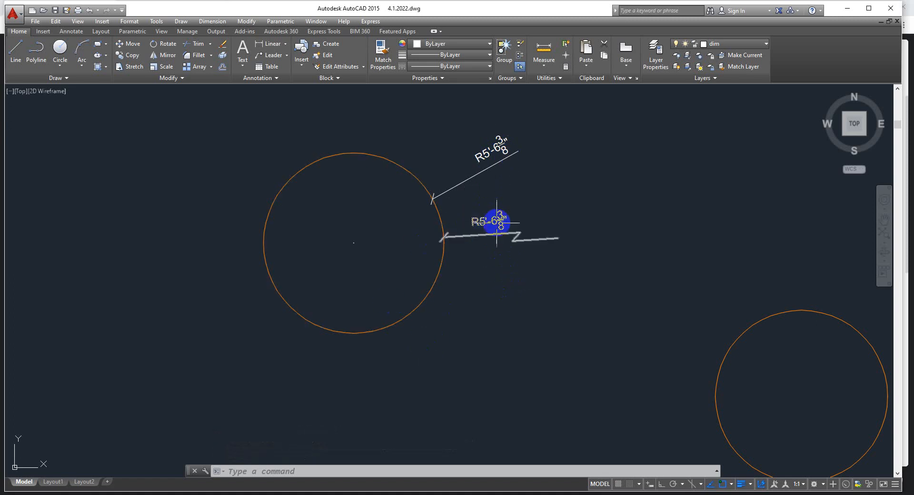
- Add a diameter dimension to the eastern orange circle, with its text outside the circle to the northwest
{"action": "scroll", "coordinate": [369, 223], "scroll_direction": "down", "scroll_amount": 5}
{"action": "left_click", "coordinate": [215, 21]}
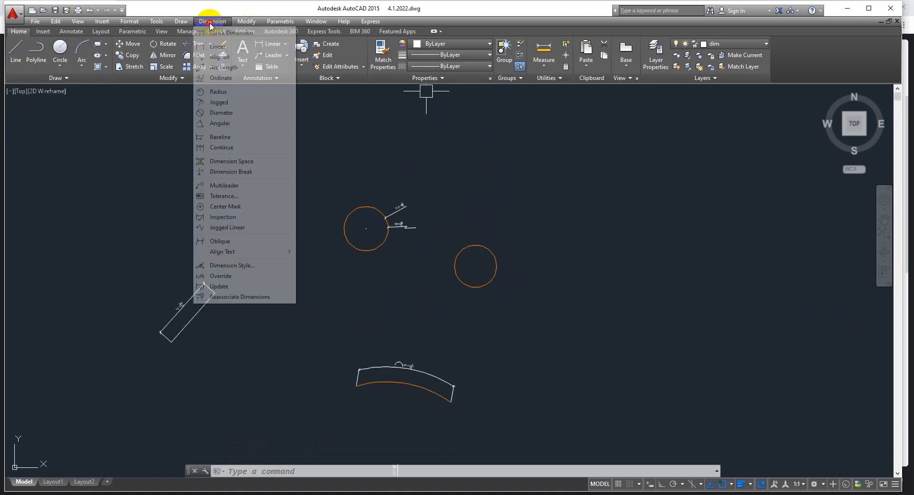
{"action": "left_click", "coordinate": [226, 118]}
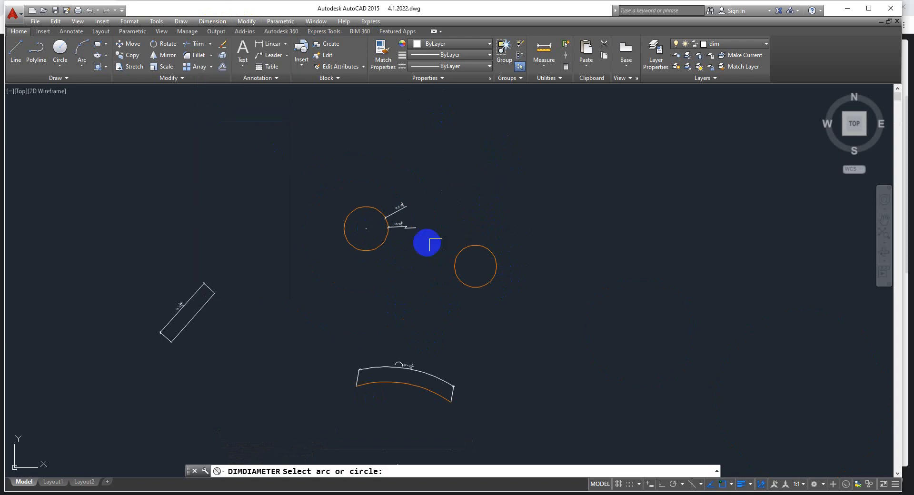
{"action": "scroll", "coordinate": [478, 251], "scroll_direction": "up", "scroll_amount": 5}
{"action": "left_click", "coordinate": [444, 238]}
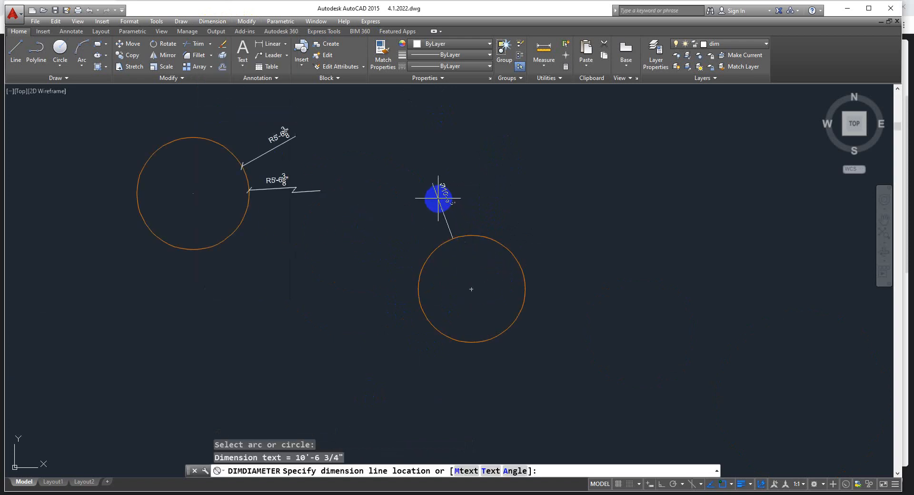
{"action": "left_click", "coordinate": [417, 214]}
{"action": "scroll", "coordinate": [410, 232], "scroll_direction": "up", "scroll_amount": 5}
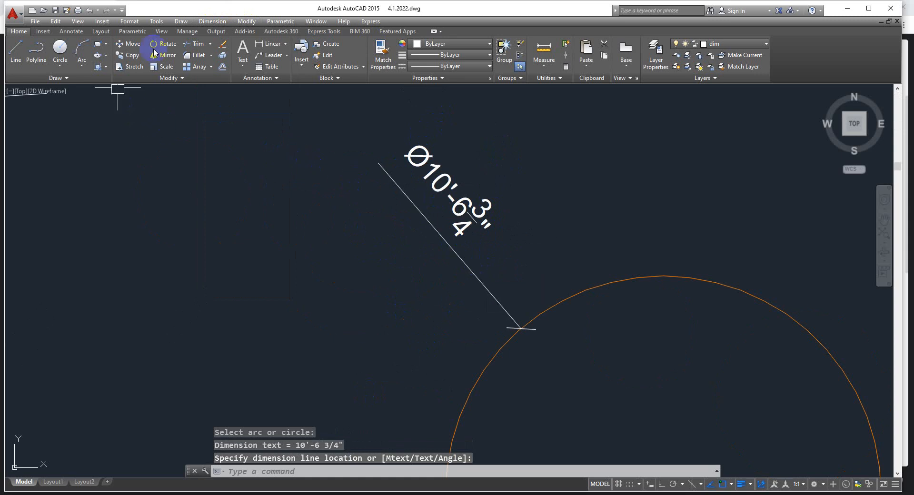
- Add an angular dimension between the inclined sample line and the plan's south wall line, with its arc just southeast of the inclined line
{"action": "left_click", "coordinate": [212, 21]}
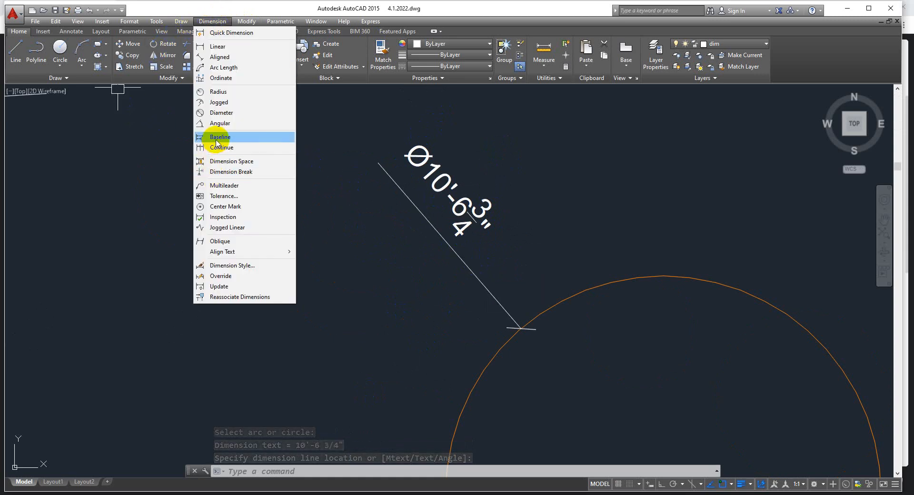
{"action": "left_click", "coordinate": [215, 126]}
{"action": "scroll", "coordinate": [334, 124], "scroll_direction": "down", "scroll_amount": 8}
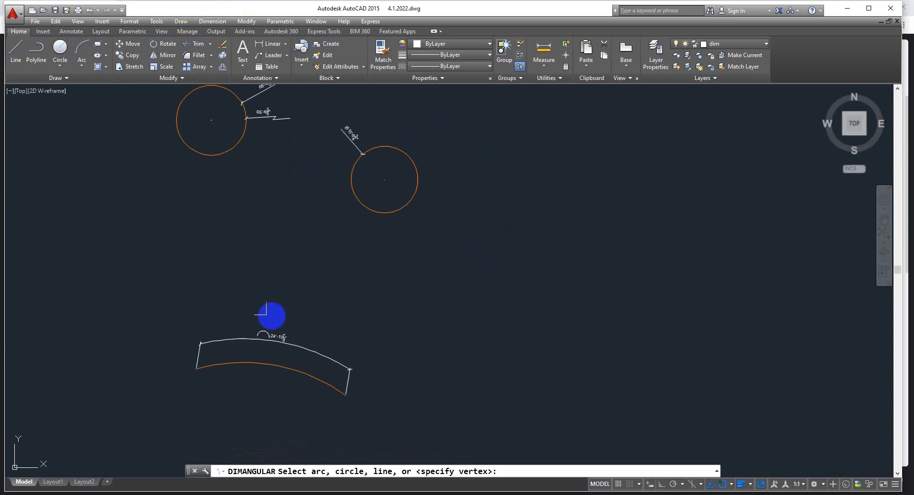
{"action": "middle_click_drag", "start_coordinate": [224, 253], "coordinate": [436, 333]}
{"action": "middle_click_drag", "start_coordinate": [242, 318], "coordinate": [612, 290]}
{"action": "scroll", "coordinate": [566, 322], "scroll_direction": "up", "scroll_amount": 2}
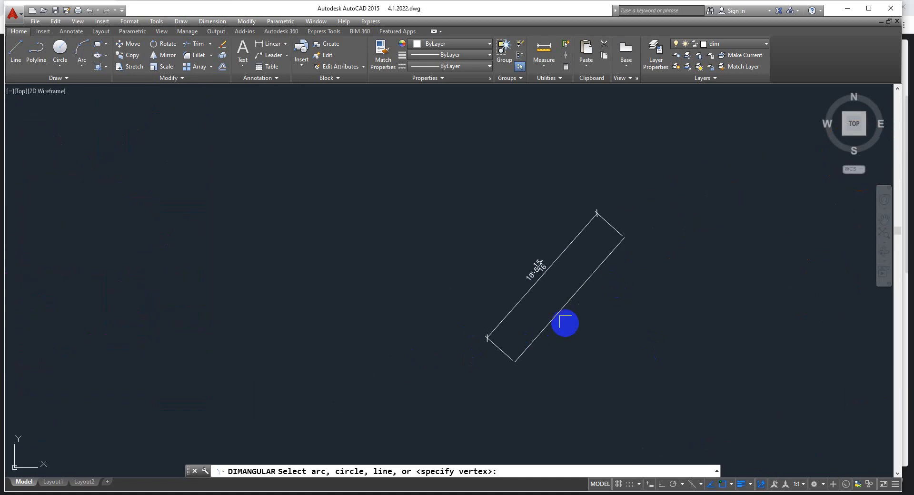
{"action": "left_click", "coordinate": [550, 312]}
{"action": "scroll", "coordinate": [485, 348], "scroll_direction": "down", "scroll_amount": 4}
{"action": "scroll", "coordinate": [367, 367], "scroll_direction": "up", "scroll_amount": 4}
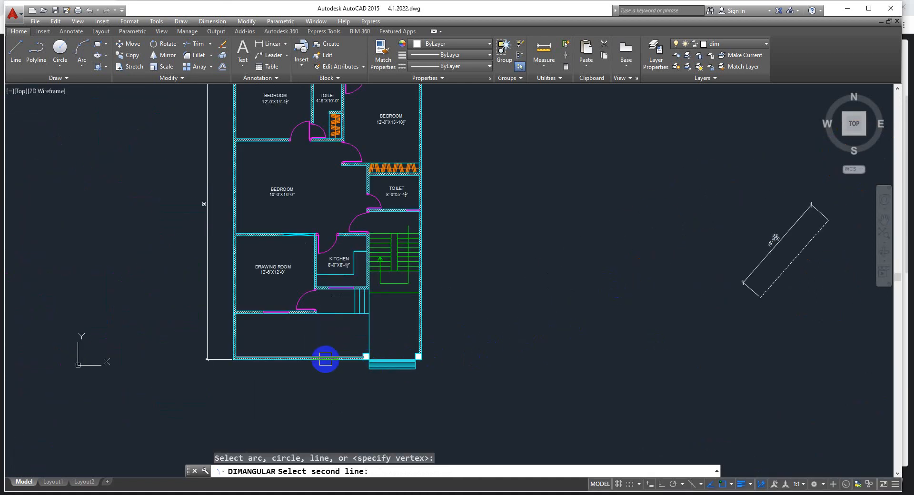
{"action": "left_click", "coordinate": [325, 361]}
{"action": "scroll", "coordinate": [775, 312], "scroll_direction": "down", "scroll_amount": 3}
{"action": "middle_click_drag", "start_coordinate": [775, 311], "coordinate": [612, 306]}
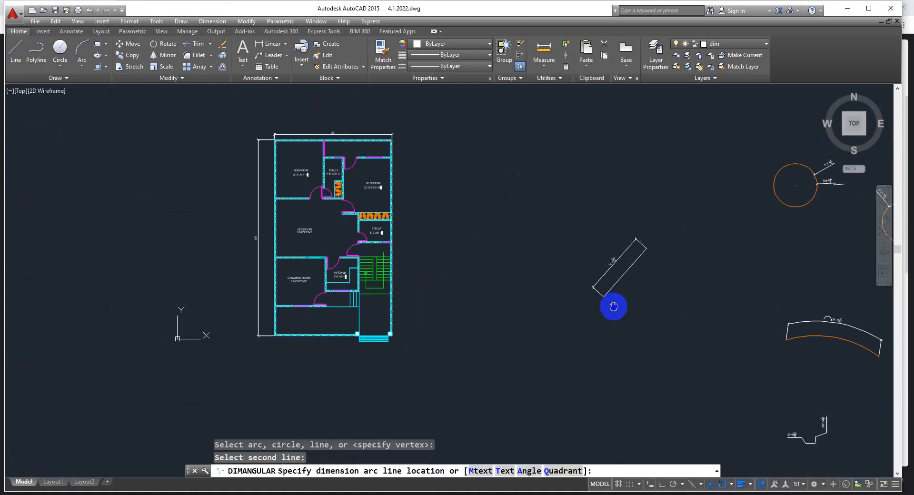
{"action": "scroll", "coordinate": [646, 306], "scroll_direction": "up", "scroll_amount": 4}
{"action": "left_click", "coordinate": [633, 312]}
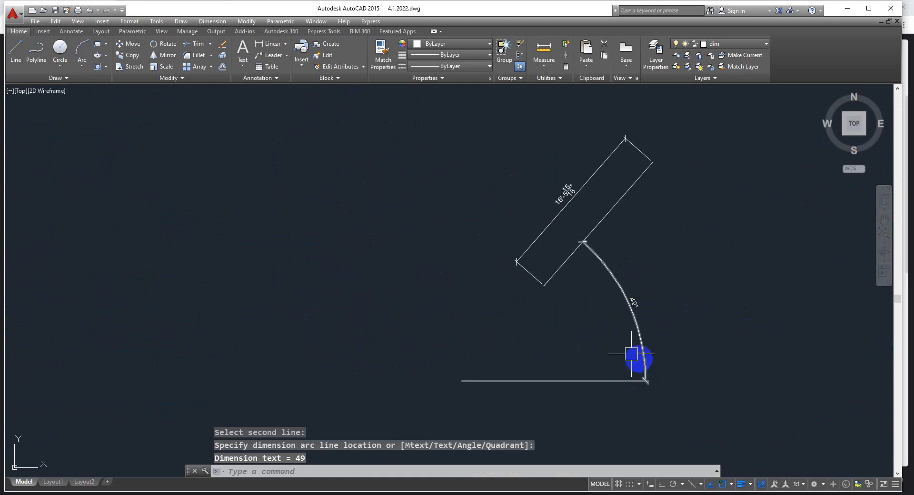
- Add a vertical linear dimension for the northwest bedroom's west wall, between the plan's north edge and the wall south of that bedroom
{"action": "left_click", "coordinate": [210, 21]}
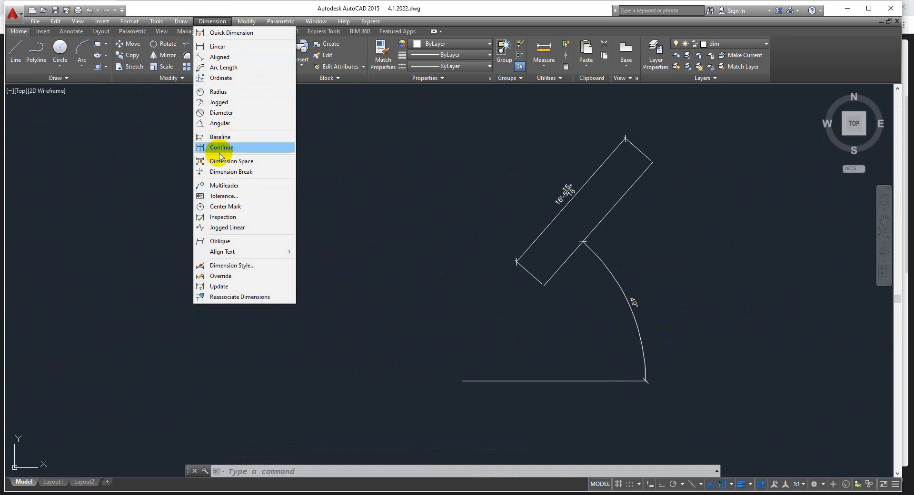
{"action": "left_click_drag", "start_coordinate": [334, 155], "coordinate": [386, 190]}
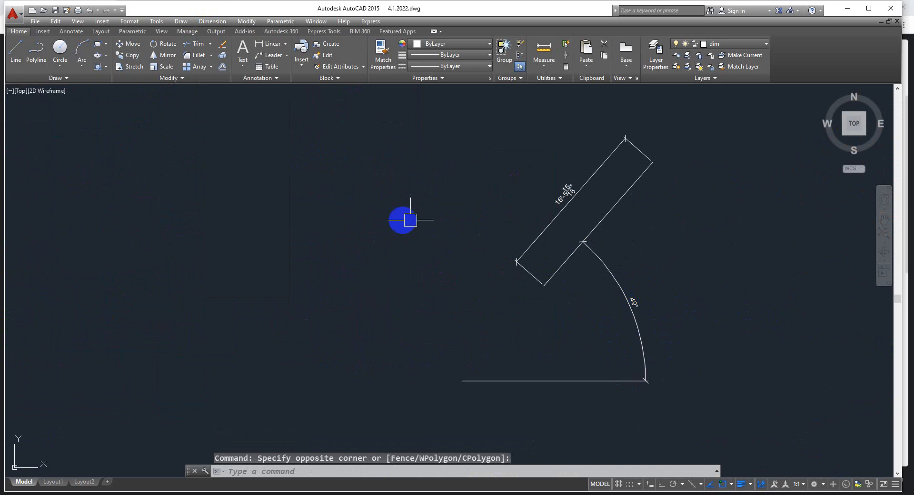
{"action": "scroll", "coordinate": [408, 224], "scroll_direction": "down", "scroll_amount": 6}
{"action": "scroll", "coordinate": [262, 180], "scroll_direction": "up", "scroll_amount": 8}
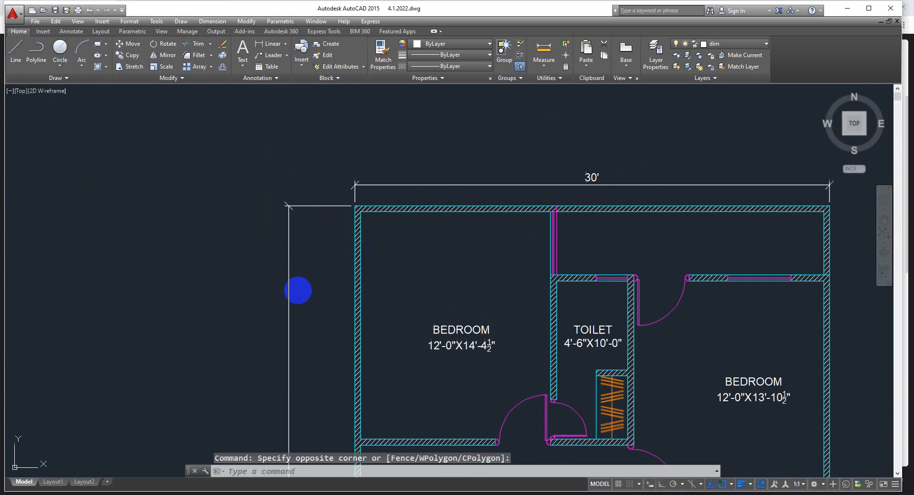
{"action": "left_click", "coordinate": [205, 22]}
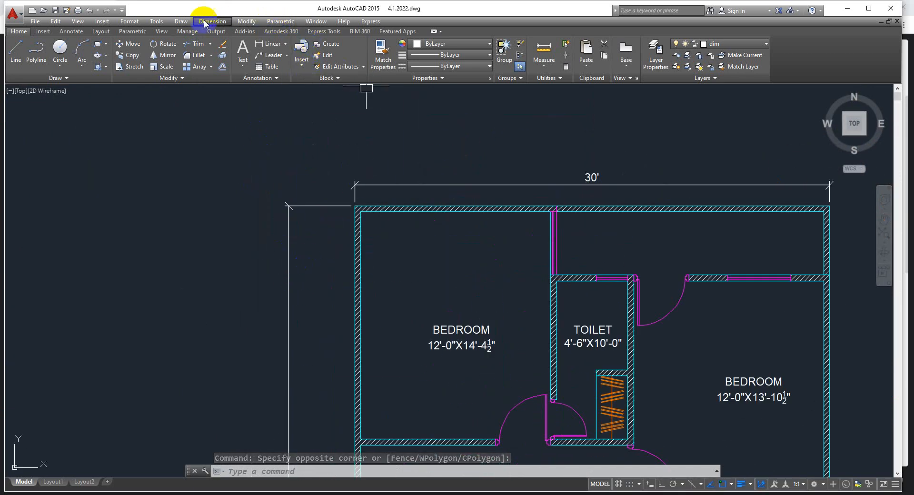
{"action": "left_click", "coordinate": [212, 37]}
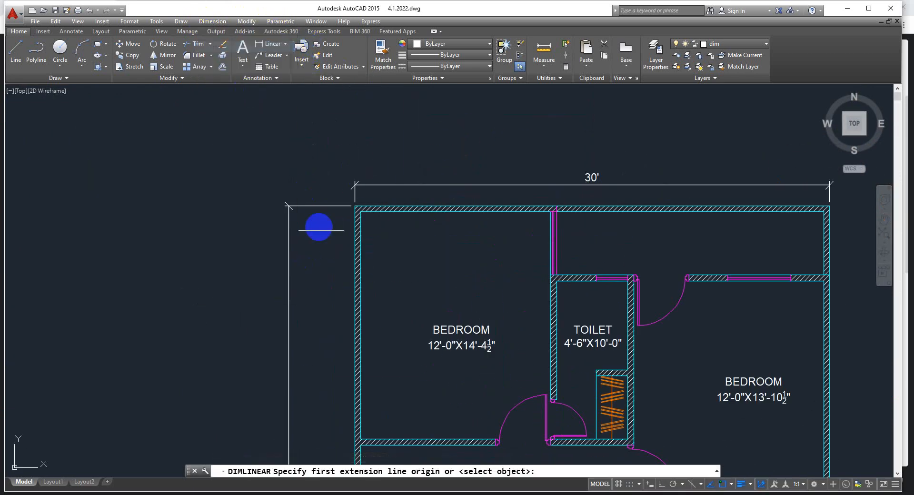
{"action": "scroll", "coordinate": [323, 228], "scroll_direction": "up", "scroll_amount": 4}
{"action": "left_click", "coordinate": [392, 160]}
{"action": "scroll", "coordinate": [378, 247], "scroll_direction": "down", "scroll_amount": 5}
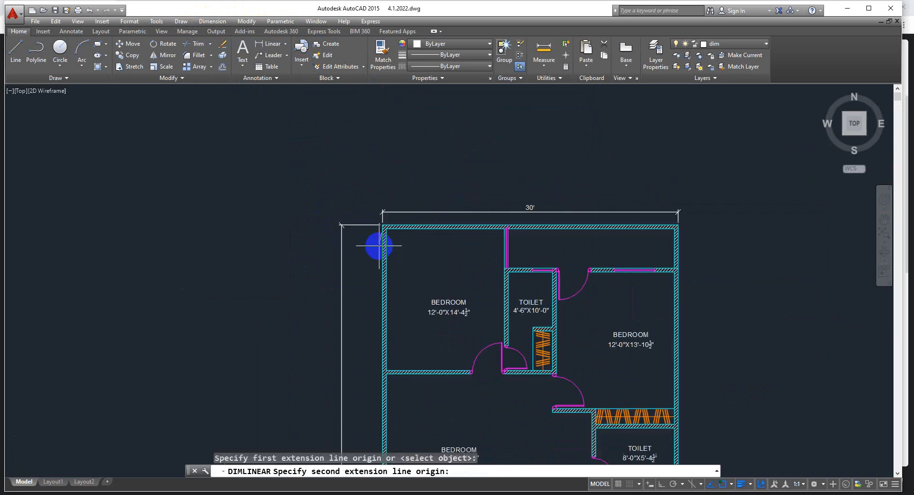
{"action": "scroll", "coordinate": [383, 326], "scroll_direction": "up", "scroll_amount": 4}
{"action": "left_click", "coordinate": [379, 316]}
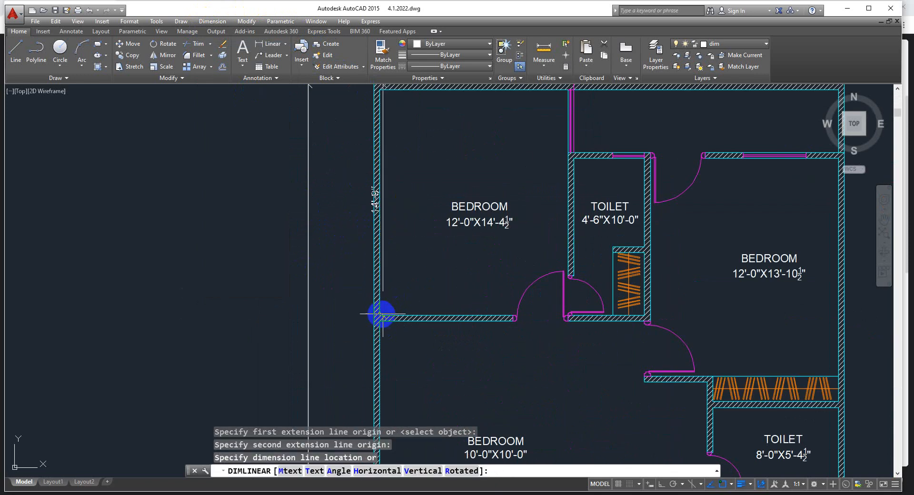
{"action": "left_click", "coordinate": [354, 313]}
{"action": "scroll", "coordinate": [405, 237], "scroll_direction": "down", "scroll_amount": 2}
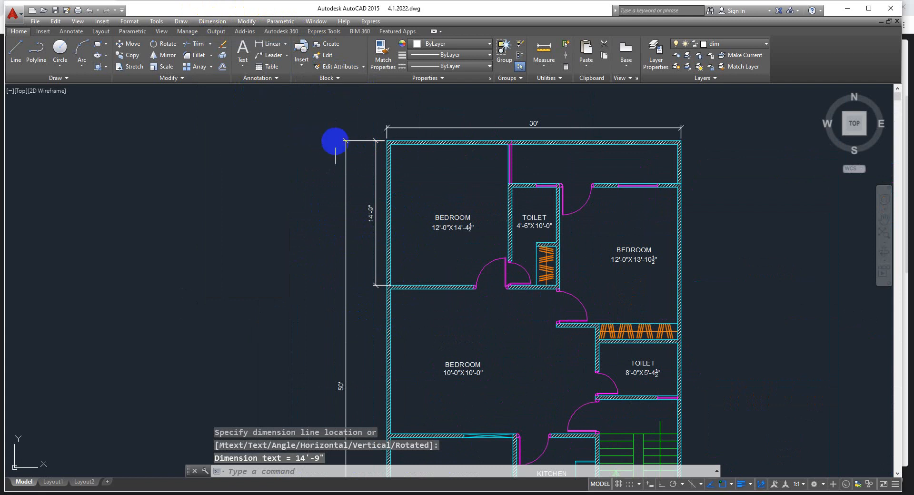
- Erase the overall 50' dimension west of the plan and add a baseline dimension down to the drawing room's north wall
{"action": "left_click", "coordinate": [345, 142]}
{"action": "key", "text": "Delete"}
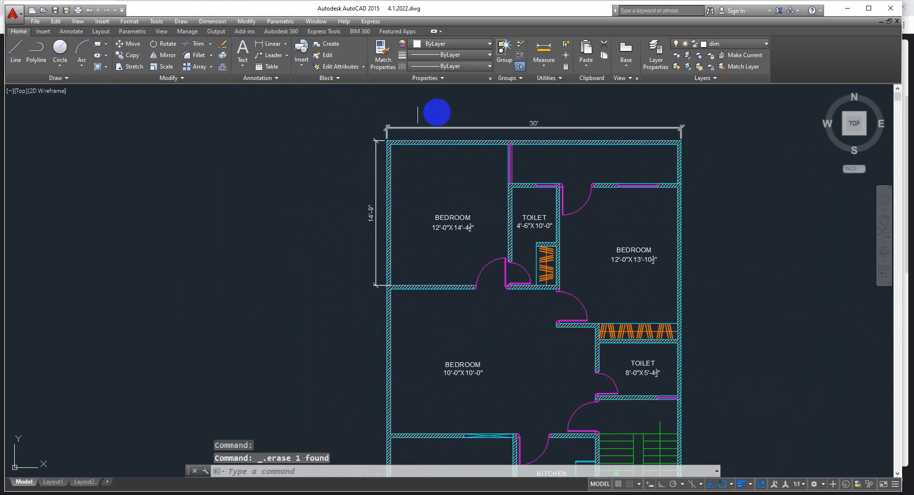
{"action": "left_click", "coordinate": [213, 24]}
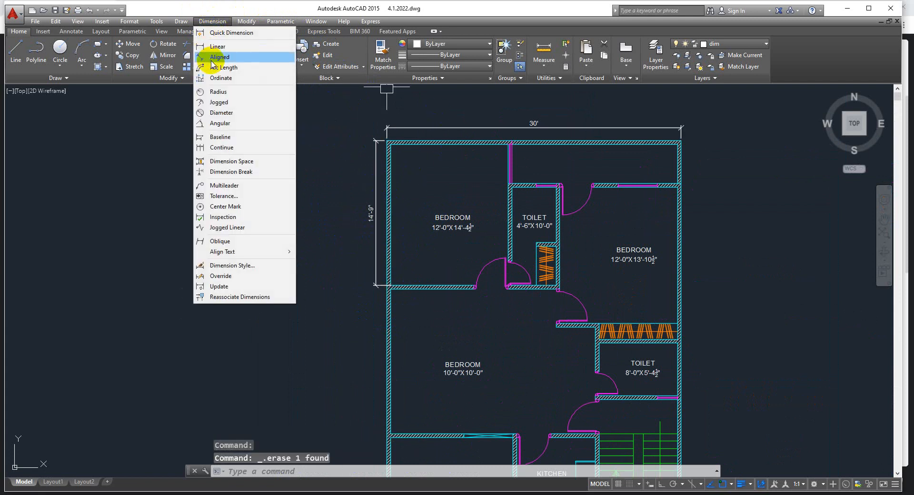
{"action": "left_click", "coordinate": [220, 137]}
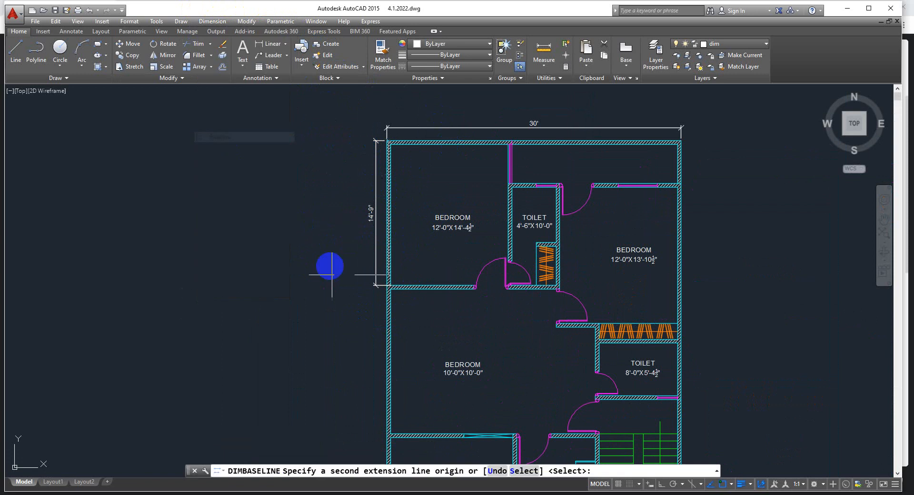
{"action": "scroll", "coordinate": [391, 361], "scroll_direction": "up", "scroll_amount": 3}
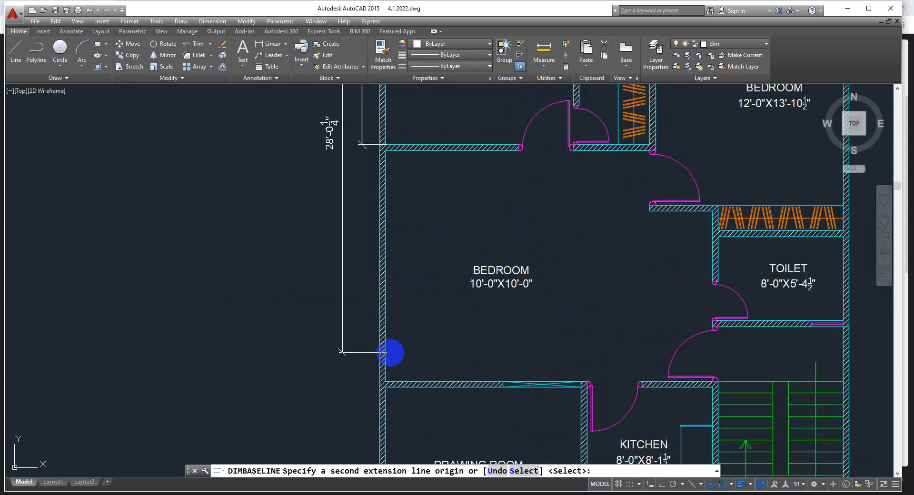
- Add further baseline dimensions to the drawing room's south wall and the plan's southwest corner, ending the baseline command there
{"action": "scroll", "coordinate": [402, 350], "scroll_direction": "down", "scroll_amount": 5}
{"action": "scroll", "coordinate": [405, 343], "scroll_direction": "up", "scroll_amount": 5}
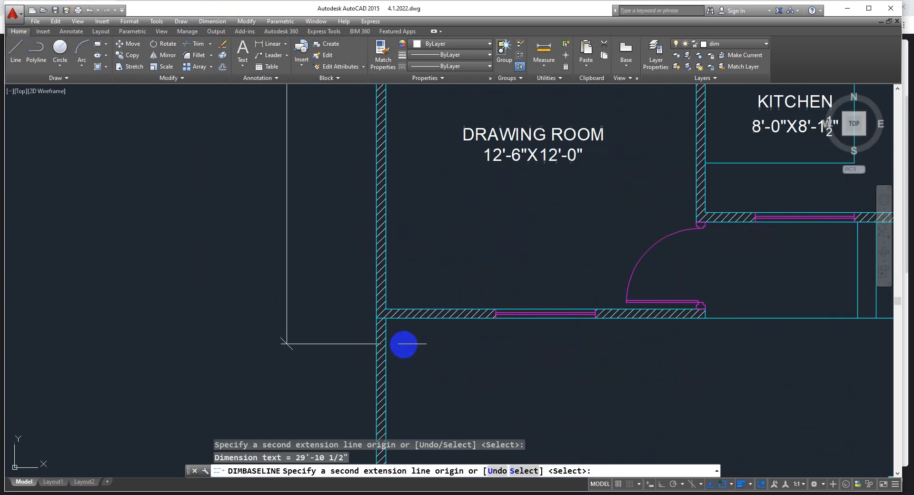
{"action": "left_click", "coordinate": [386, 309]}
{"action": "scroll", "coordinate": [415, 238], "scroll_direction": "down", "scroll_amount": 5}
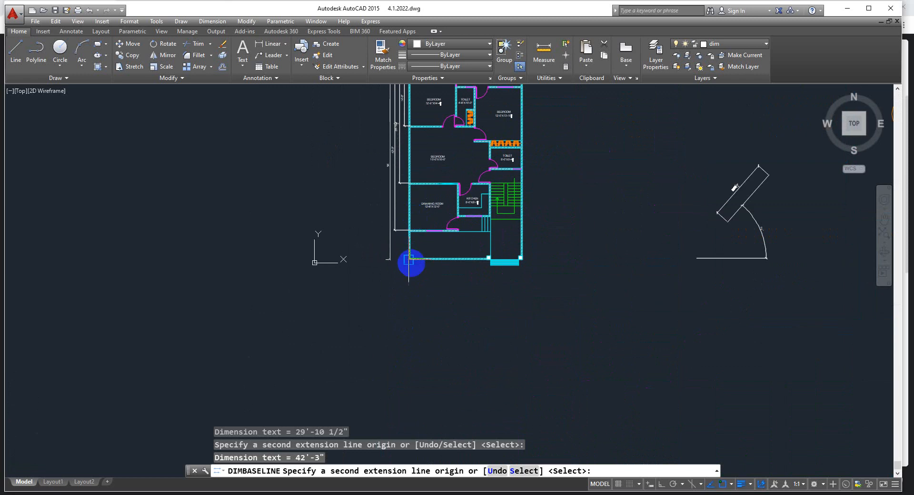
{"action": "scroll", "coordinate": [404, 251], "scroll_direction": "up", "scroll_amount": 5}
{"action": "left_click", "coordinate": [394, 249]}
{"action": "scroll", "coordinate": [443, 304], "scroll_direction": "down", "scroll_amount": 4}
{"action": "key", "text": "Escape"}
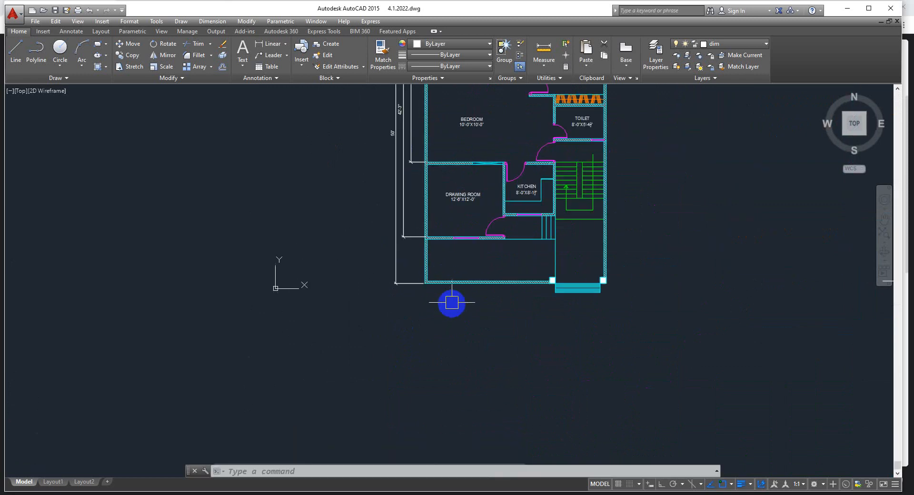
- Examine the stacked baseline dimensions west of the plan and their shared origin at the plan's north edge
{"action": "middle_click_drag", "start_coordinate": [406, 127], "coordinate": [400, 248]}
{"action": "scroll", "coordinate": [400, 248], "scroll_direction": "up", "scroll_amount": 5}
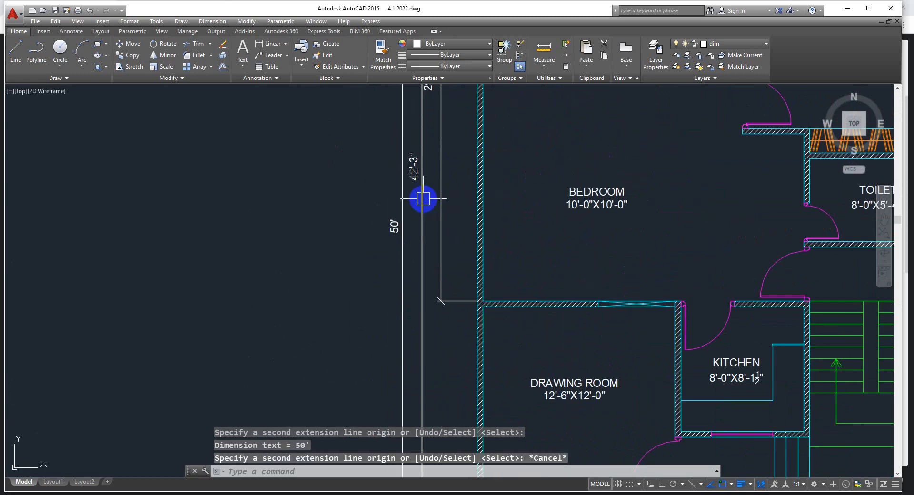
{"action": "middle_click_drag", "start_coordinate": [422, 198], "coordinate": [420, 260]}
{"action": "middle_click_drag", "start_coordinate": [435, 115], "coordinate": [428, 229]}
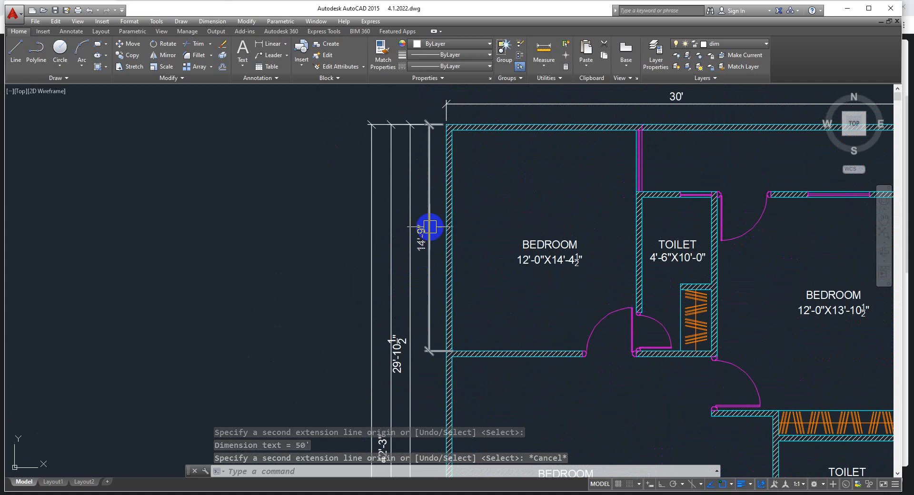
- Add a vertical linear dimension east of the plan, from its northeast corner to the wall north of the east bedroom
{"action": "scroll", "coordinate": [398, 127], "scroll_direction": "down", "scroll_amount": 2}
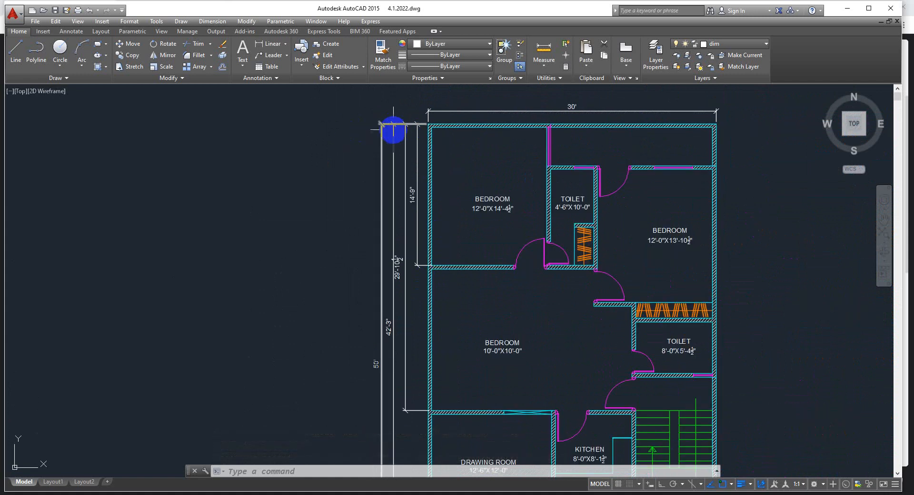
{"action": "scroll", "coordinate": [366, 173], "scroll_direction": "down", "scroll_amount": 6}
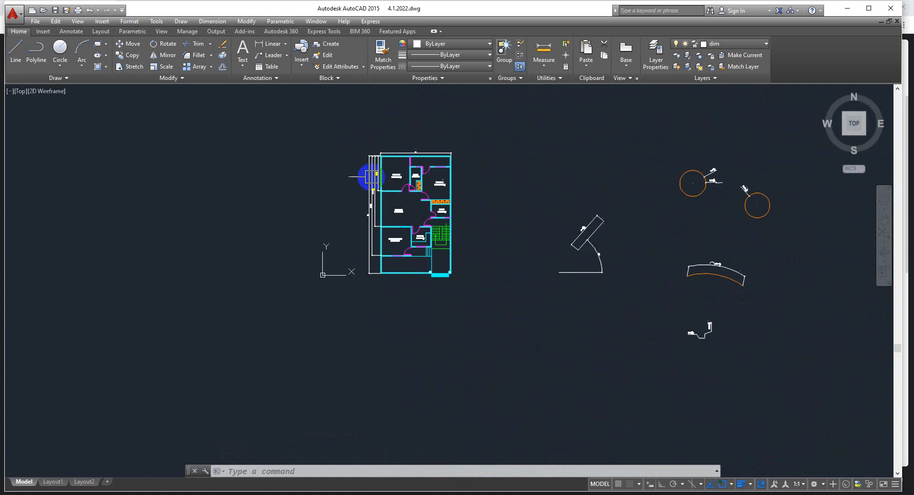
{"action": "scroll", "coordinate": [417, 199], "scroll_direction": "up", "scroll_amount": 2}
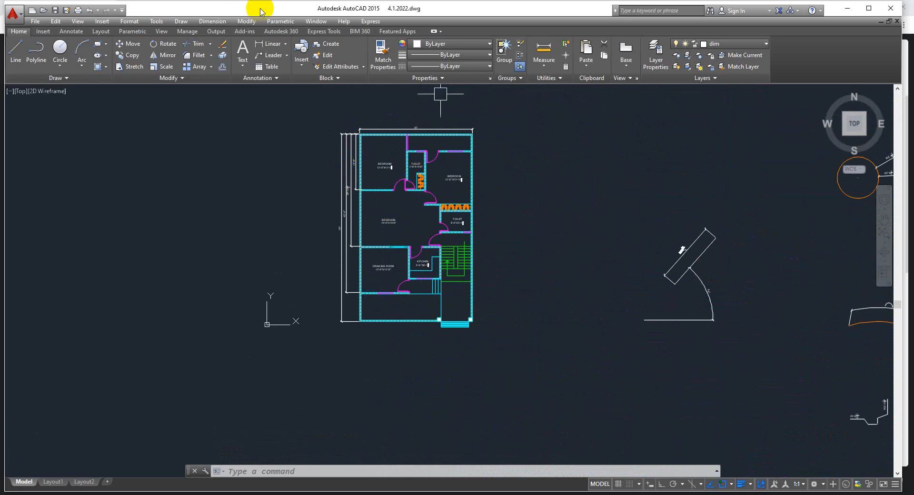
{"action": "left_click", "coordinate": [215, 21]}
{"action": "left_click", "coordinate": [216, 57]}
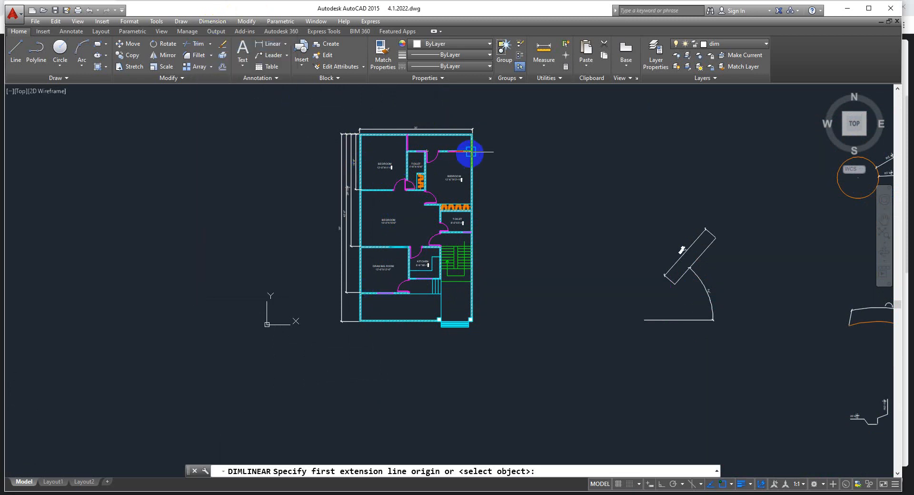
{"action": "scroll", "coordinate": [470, 143], "scroll_direction": "up", "scroll_amount": 8}
{"action": "middle_click_drag", "start_coordinate": [484, 97], "coordinate": [475, 210]}
{"action": "left_click", "coordinate": [471, 158]}
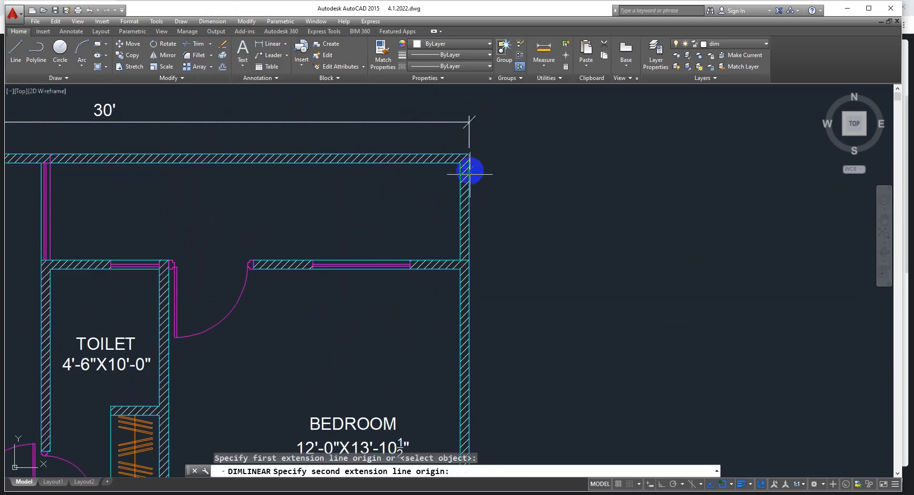
{"action": "left_click", "coordinate": [469, 260]}
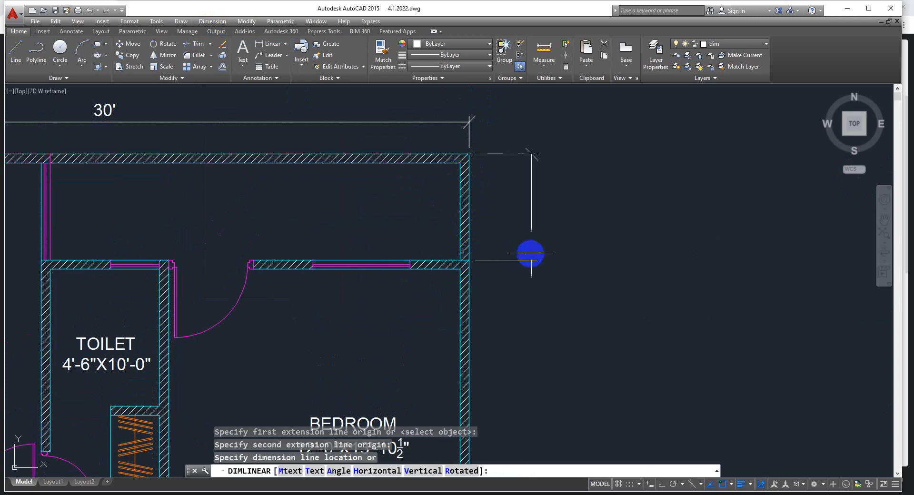
{"action": "left_click", "coordinate": [532, 255]}
{"action": "scroll", "coordinate": [418, 146], "scroll_direction": "down", "scroll_amount": 4}
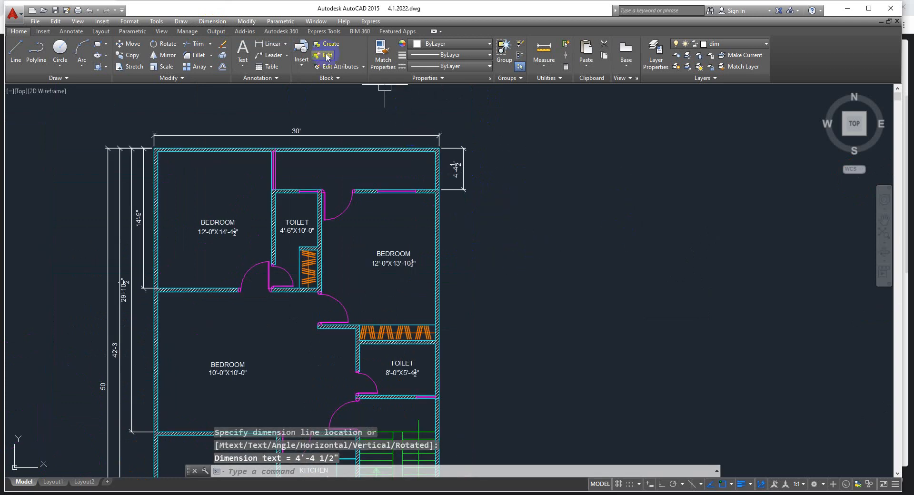
- Continue the dimension chain down the plan's east side to the north and south walls of the 8'-0" wide toilet
{"action": "scroll", "coordinate": [449, 227], "scroll_direction": "down", "scroll_amount": 2}
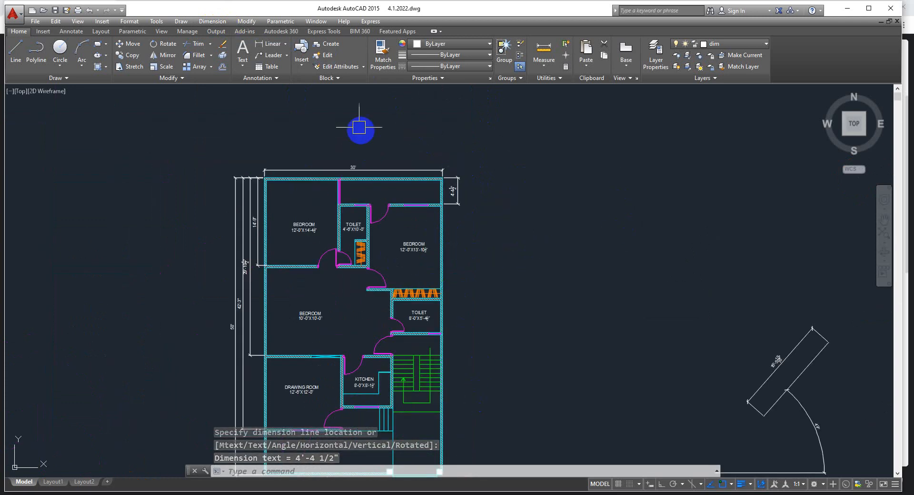
{"action": "left_click", "coordinate": [212, 21]}
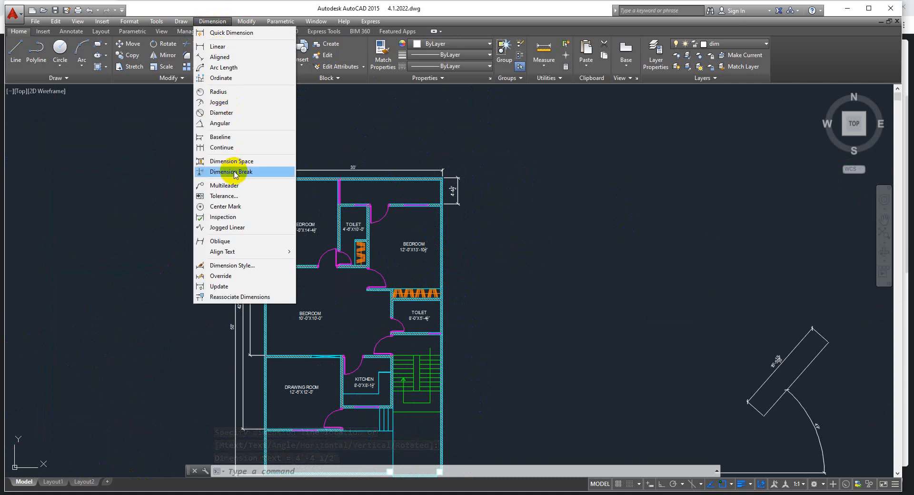
{"action": "left_click", "coordinate": [220, 147]}
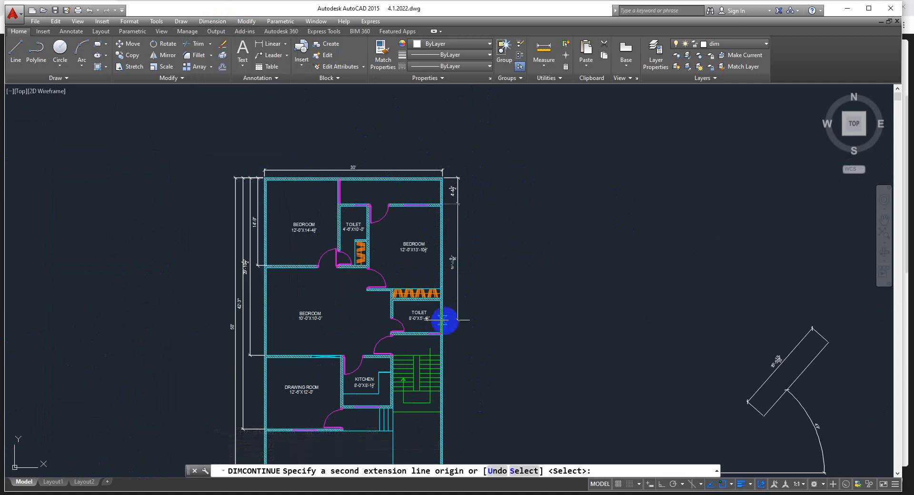
{"action": "scroll", "coordinate": [451, 317], "scroll_direction": "up", "scroll_amount": 5}
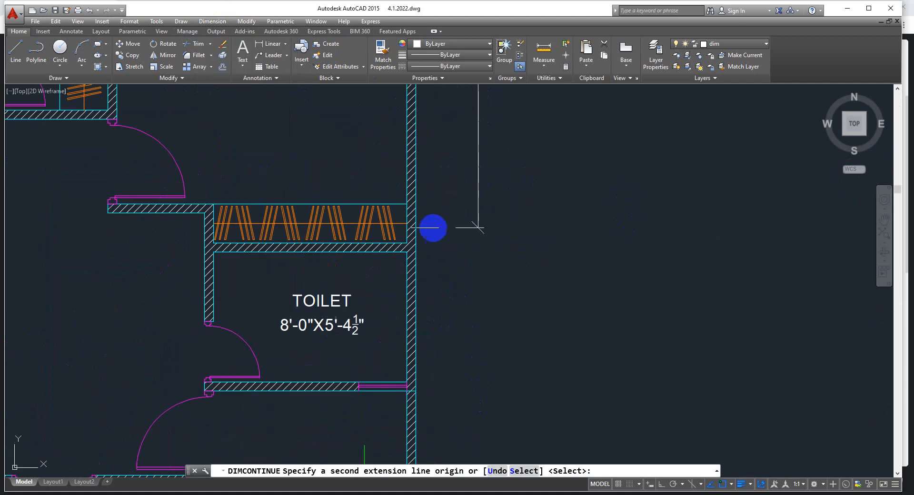
{"action": "left_click", "coordinate": [406, 243]}
{"action": "scroll", "coordinate": [404, 233], "scroll_direction": "down", "scroll_amount": 4}
{"action": "scroll", "coordinate": [477, 219], "scroll_direction": "up", "scroll_amount": 4}
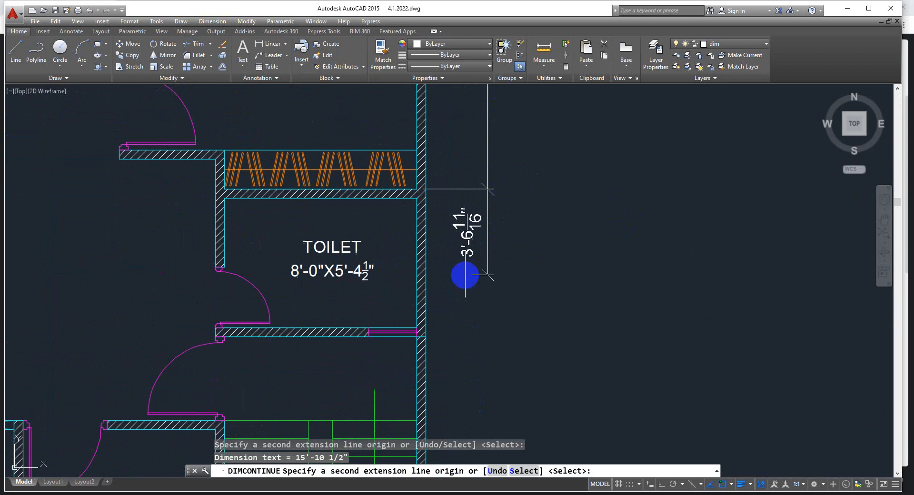
{"action": "left_click", "coordinate": [417, 327]}
- Continue the east dimension chain to the plan's southeast corner and end the continue command
{"action": "scroll", "coordinate": [474, 253], "scroll_direction": "down", "scroll_amount": 6}
{"action": "scroll", "coordinate": [470, 203], "scroll_direction": "up", "scroll_amount": 3}
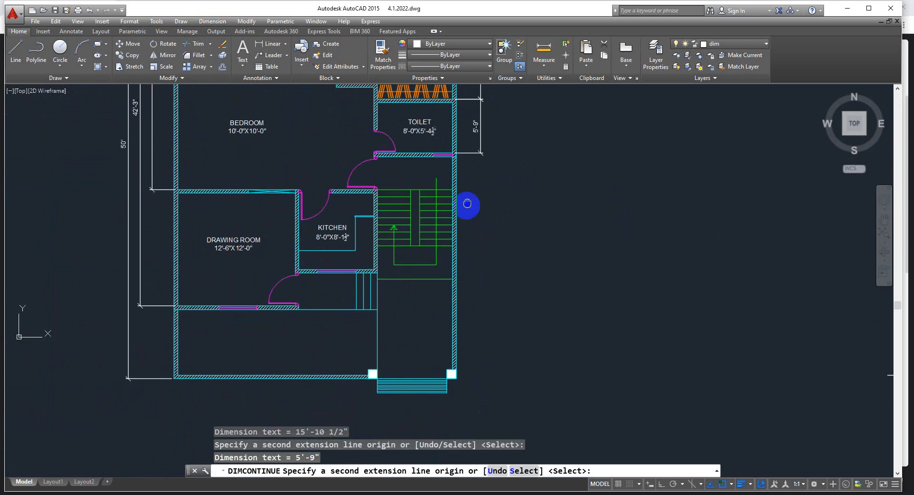
{"action": "left_click", "coordinate": [461, 359]}
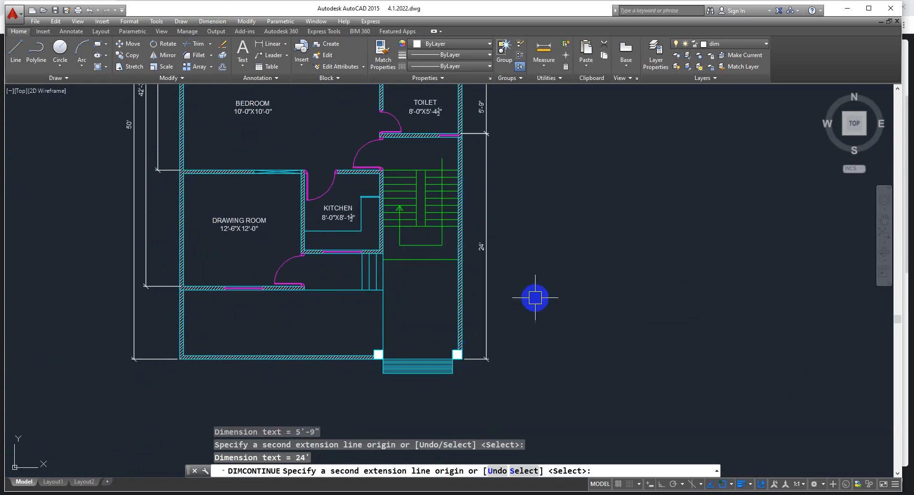
{"action": "key", "text": "Escape"}
- Examine the continued dimensions east of the plan, from the southeast corner up to the northeast corner
{"action": "scroll", "coordinate": [538, 276], "scroll_direction": "up", "scroll_amount": 2}
{"action": "scroll", "coordinate": [496, 287], "scroll_direction": "down", "scroll_amount": 2}
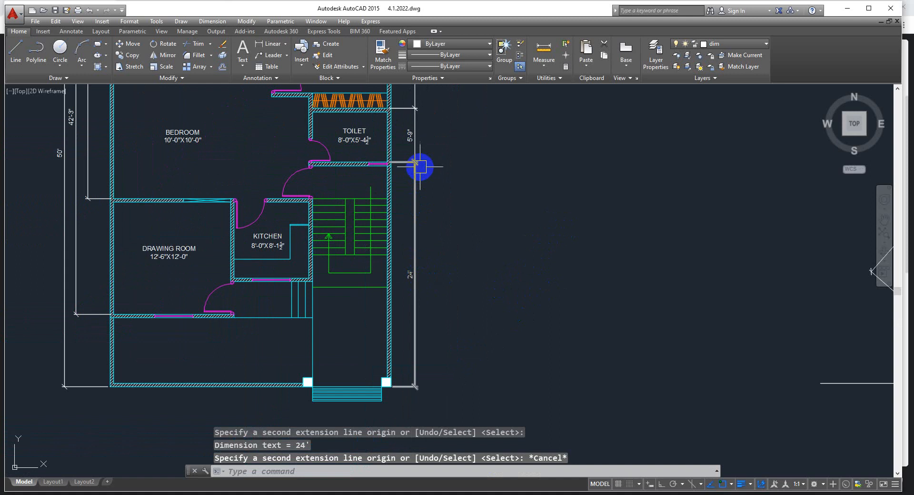
{"action": "middle_click_drag", "start_coordinate": [419, 167], "coordinate": [418, 312]}
{"action": "middle_click_drag", "start_coordinate": [423, 253], "coordinate": [416, 335]}
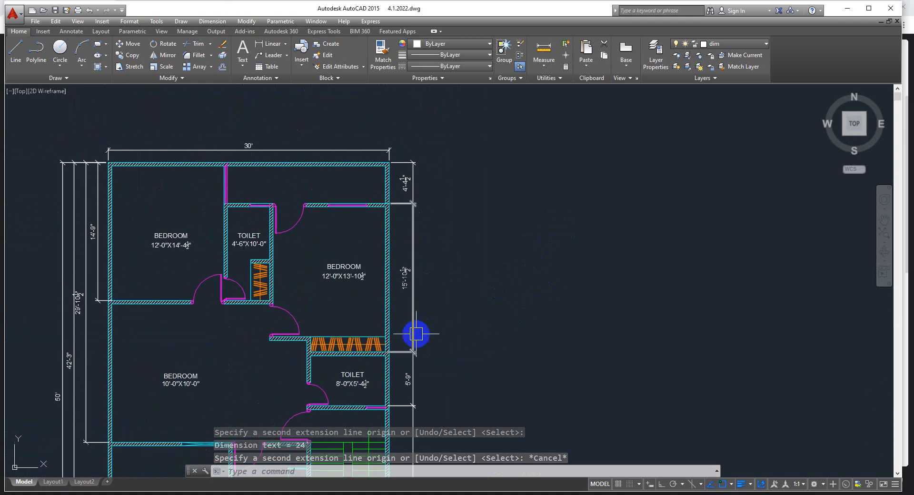
{"action": "scroll", "coordinate": [433, 198], "scroll_direction": "up", "scroll_amount": 3}
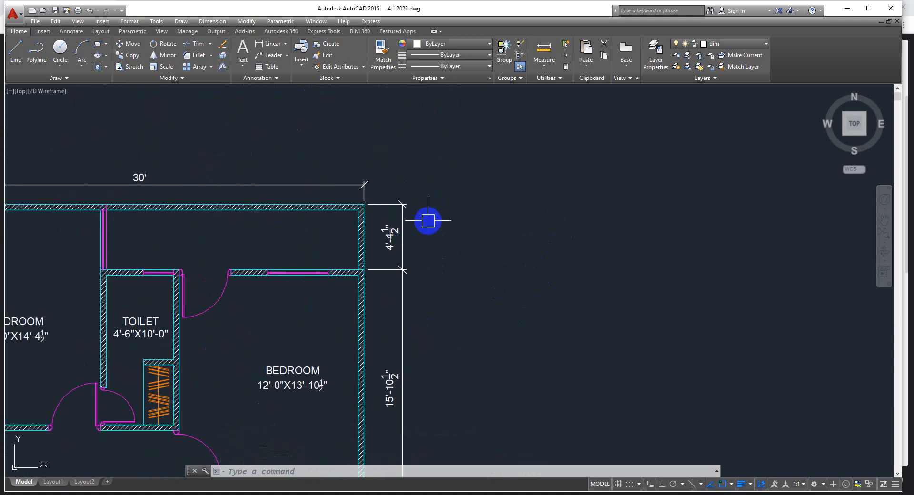
{"action": "scroll", "coordinate": [510, 206], "scroll_direction": "down", "scroll_amount": 7}
{"action": "middle_click_drag", "start_coordinate": [546, 296], "coordinate": [434, 268]}
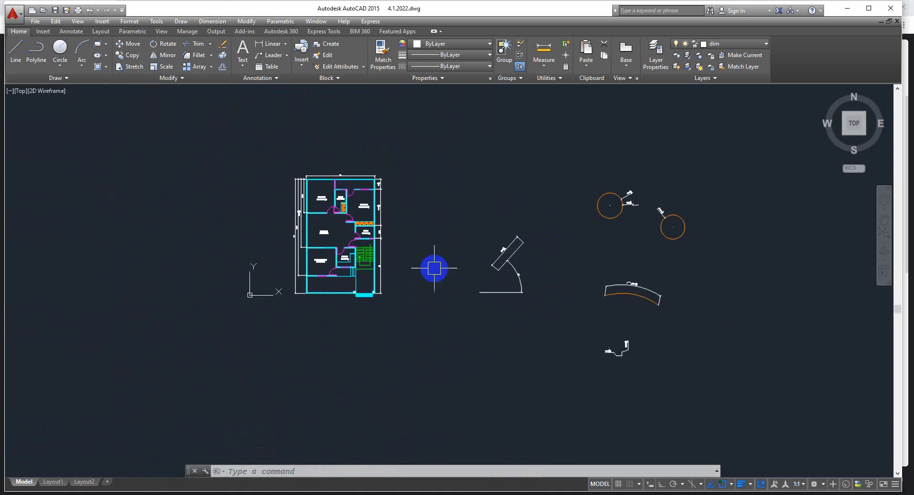